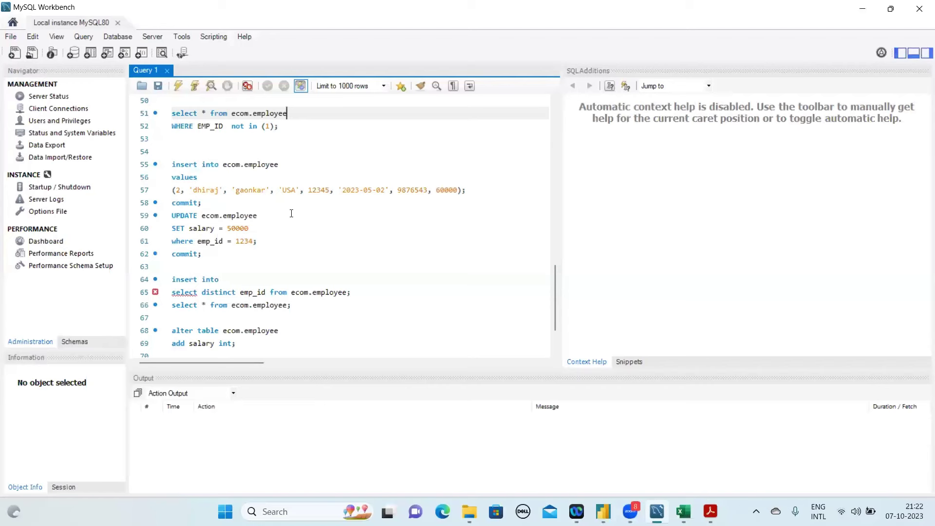
key("Down")
key("Down")
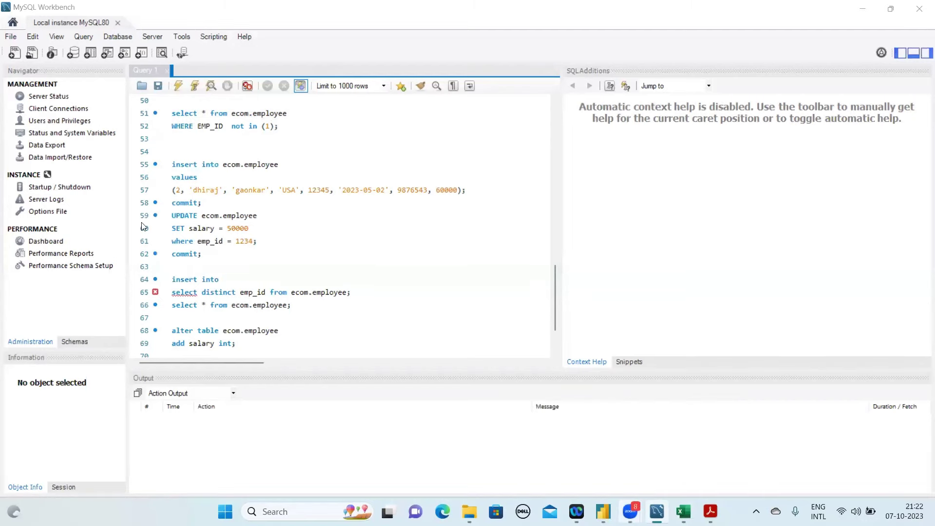
Switch to Google Chrome by launching it from the desktop with a blank new tab
key("super+d")
double_click(32, 82)
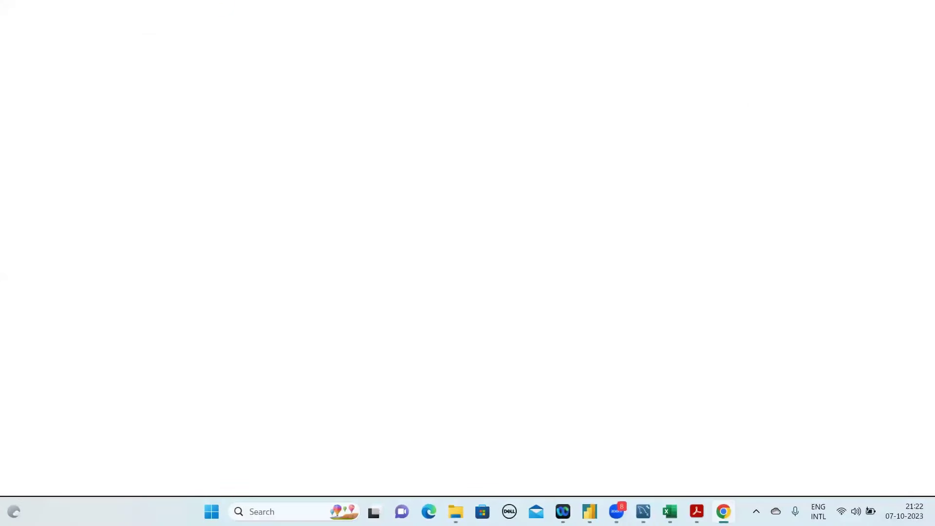
mouse_move(724, 511)
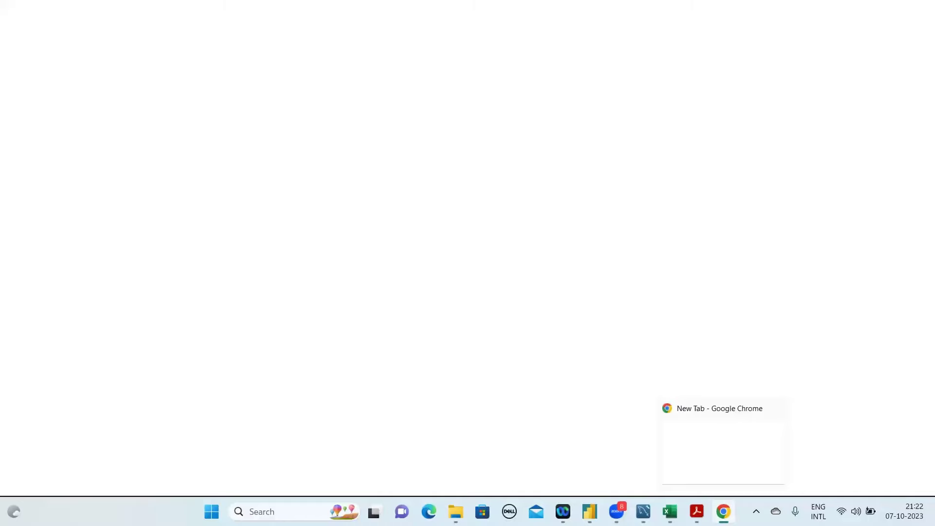
left_click(921, 38)
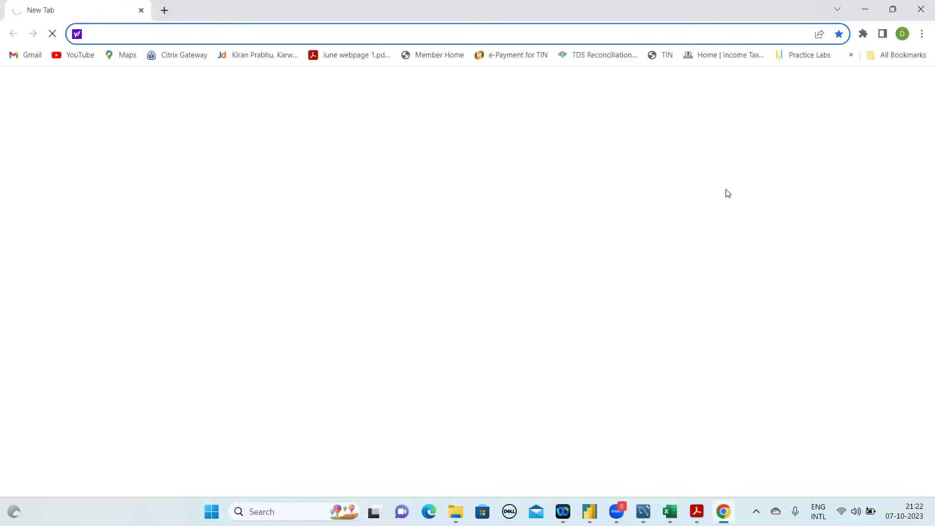
Search the web for "mysql workbench download" and highlight the query text on the results page
left_click(180, 38)
type("M")
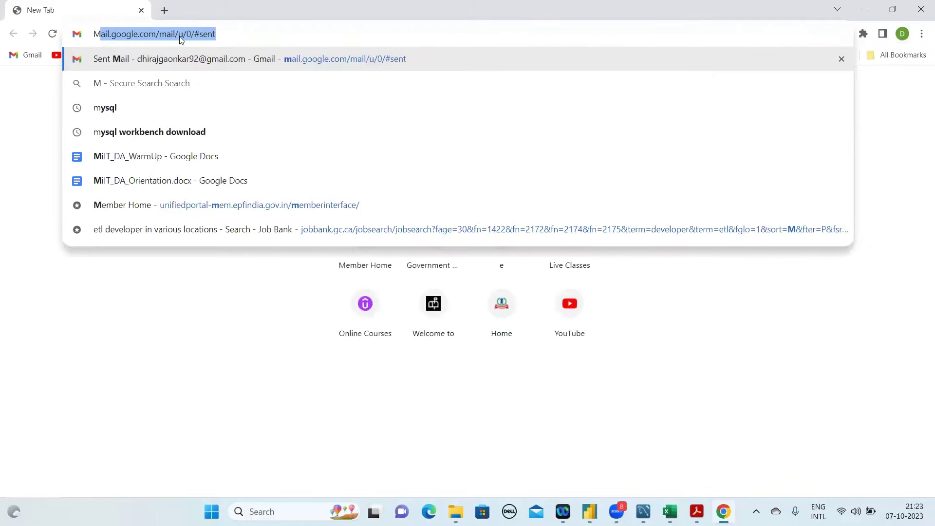
type("Y")
key("BackSpace")
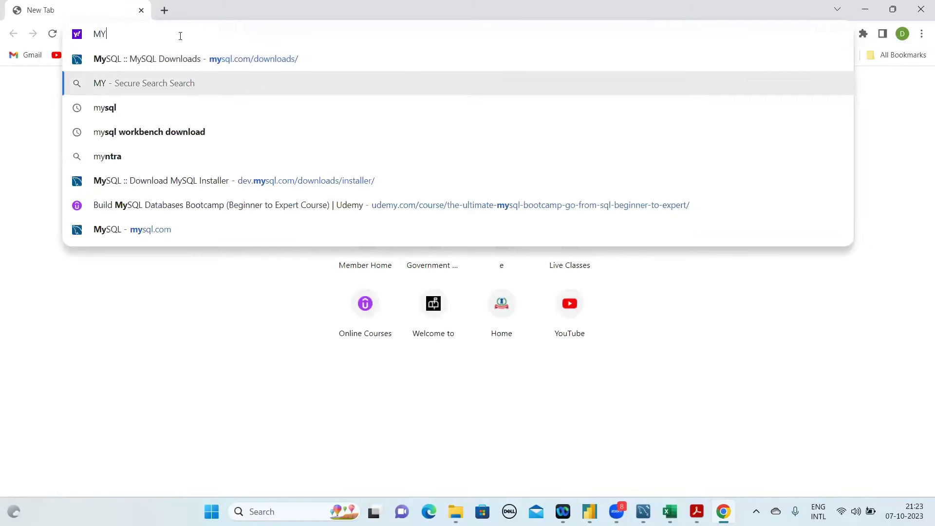
left_click(225, 132)
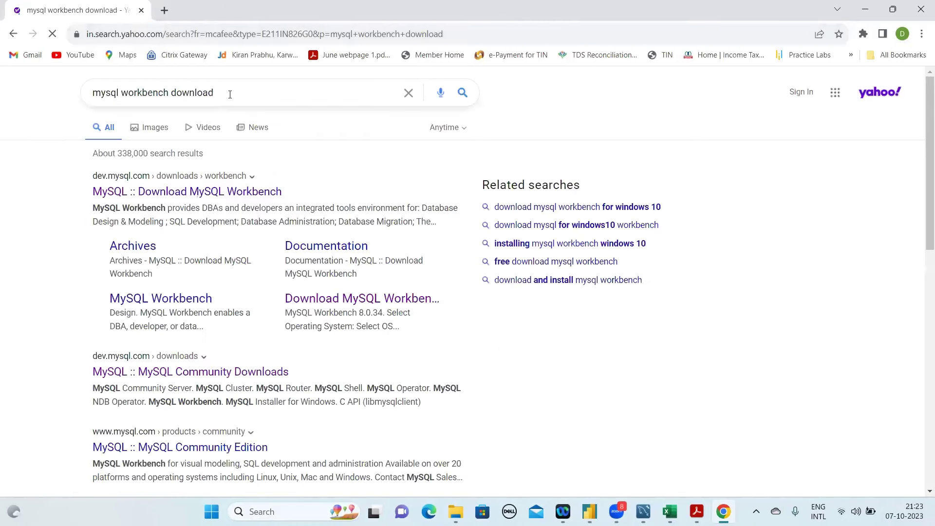
triple_click(78, 86)
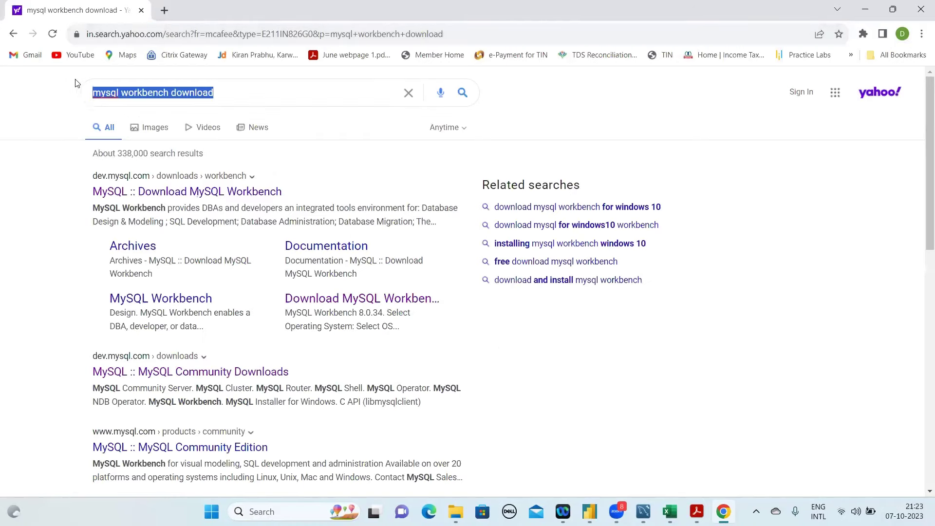
Open the Download MySQL Workbench result and examine its version and the Windows (x86, 64-bit) MSI Installer entry
left_click(197, 195)
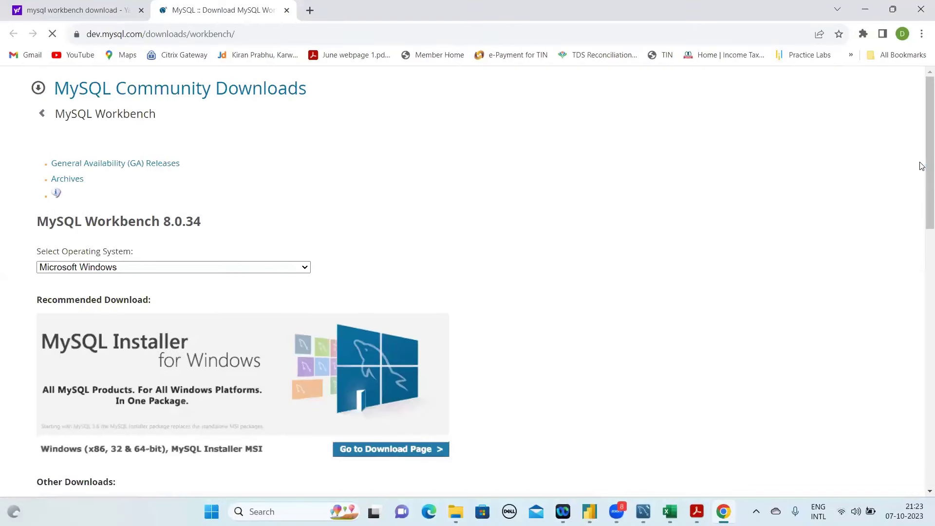
scroll(922, 205, "down", 2)
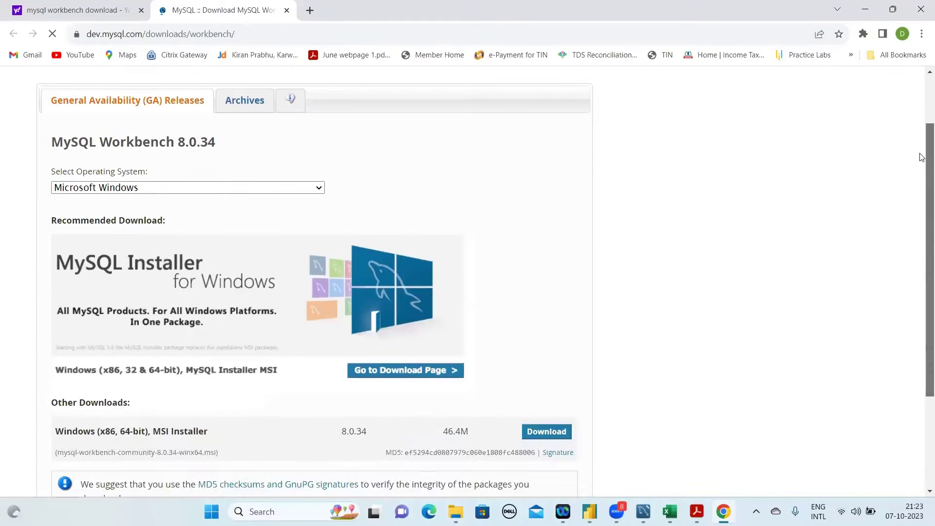
scroll(924, 161, "up", 2)
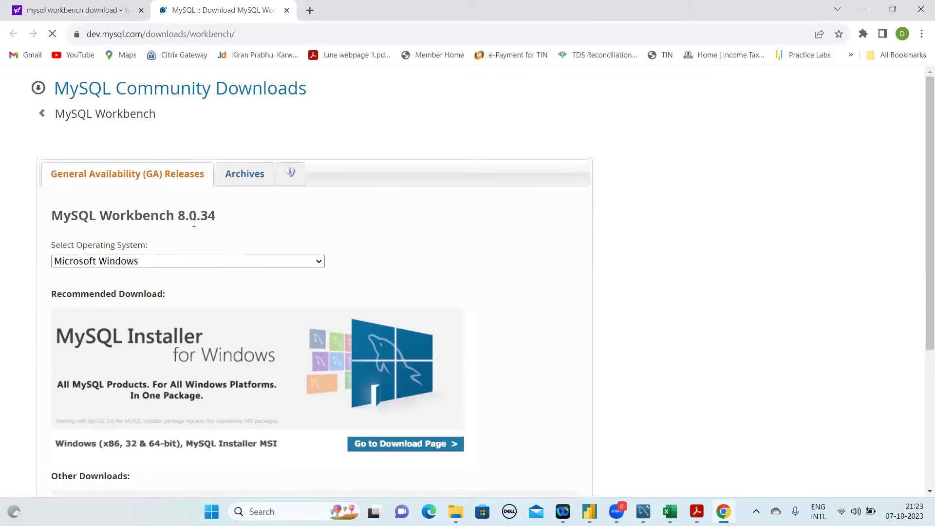
left_click_drag(186, 223, 215, 228)
left_click(922, 234)
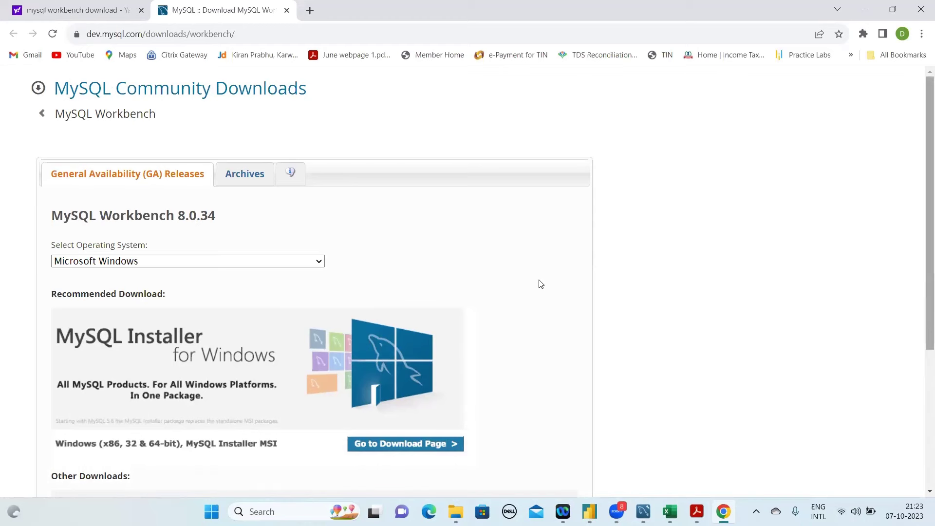
scroll(462, 307, "down", 2)
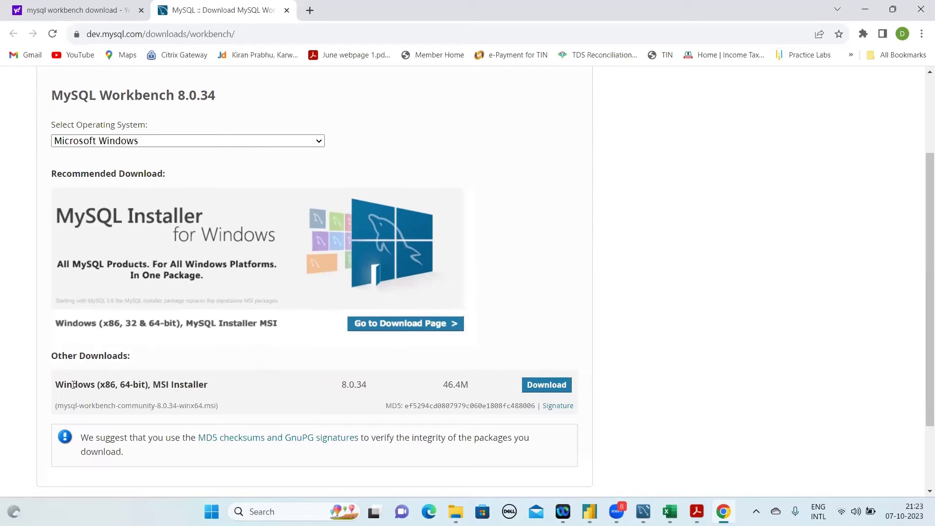
left_click_drag(72, 385, 460, 367)
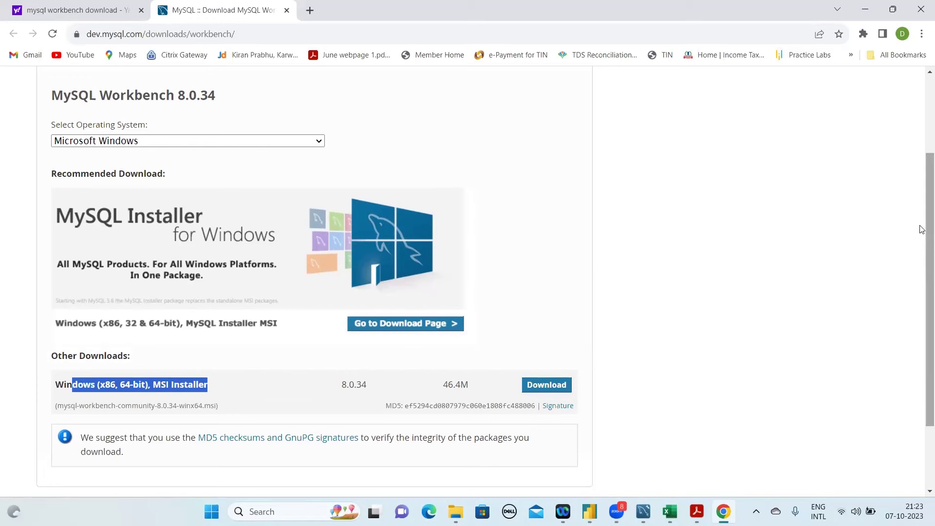
scroll(922, 195, "up", 1)
scroll(921, 175, "up", 1)
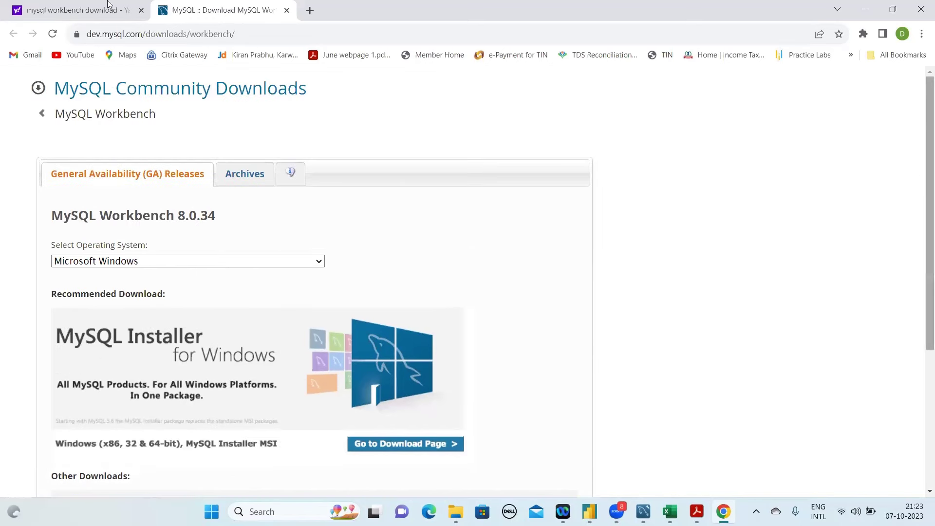
Return to the web search results, search for "mysql" instead, and open the official mysql.com site
key("ctrl+shift+Tab")
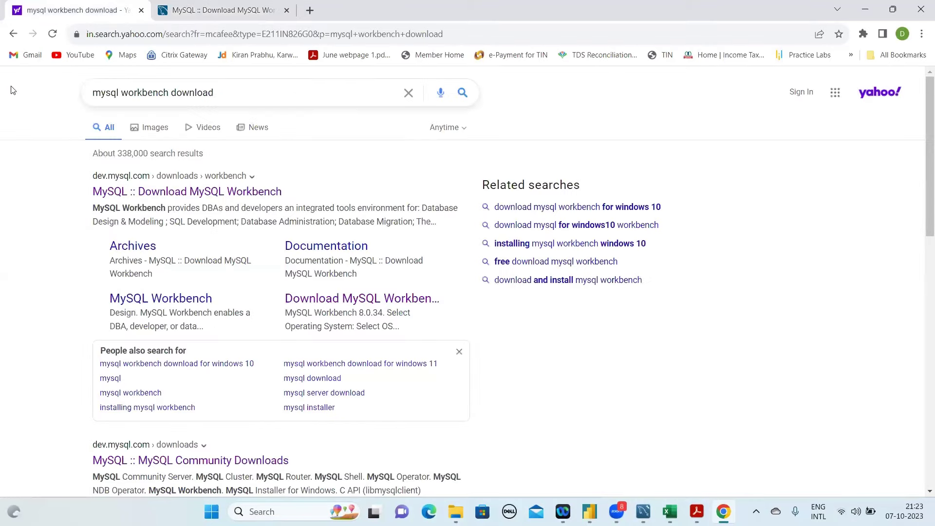
key("Tab")
type("mysq")
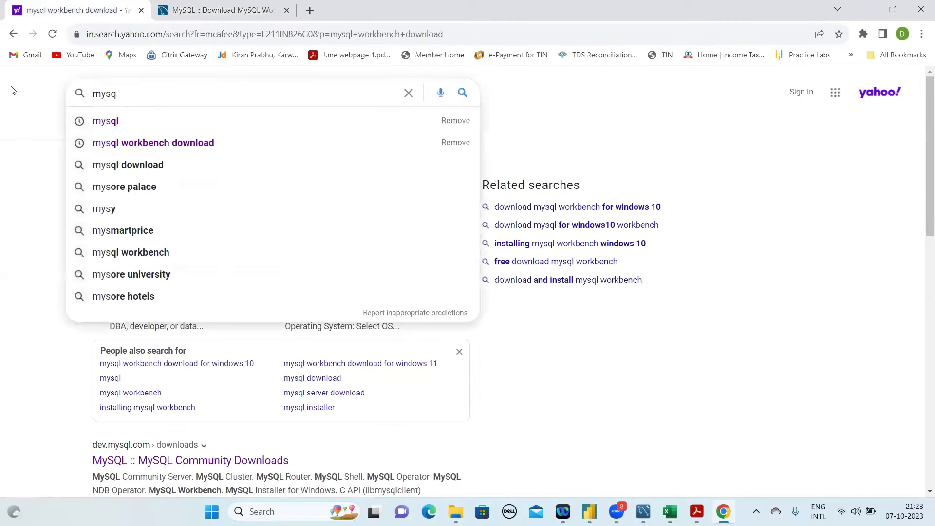
type("l")
key("Return")
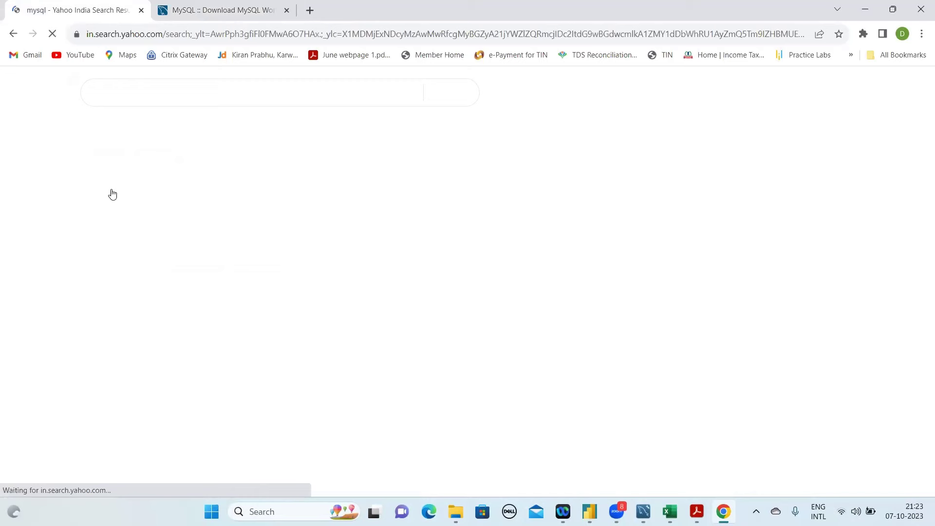
left_click(112, 193)
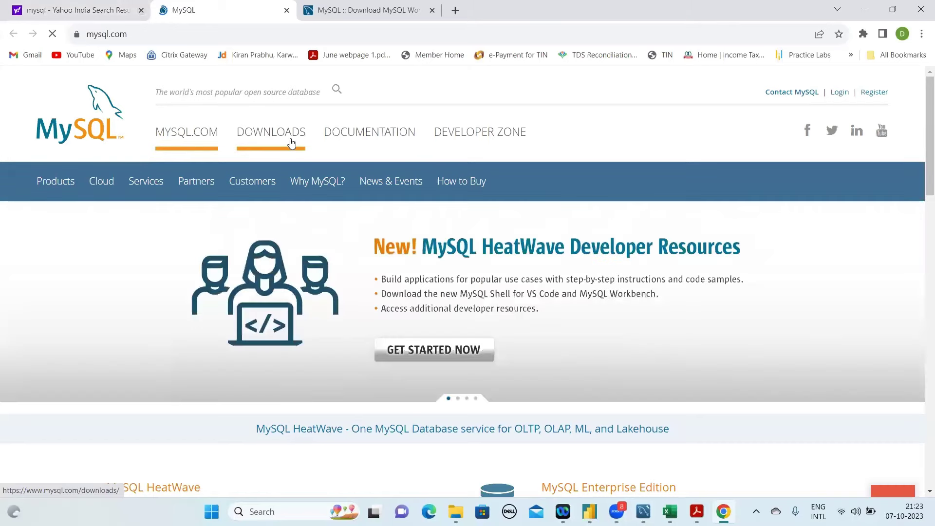
Open the MySQL Installer for Windows page from the MySQL Community (GPL) Downloads and examine its MSI Installer entries
left_click(289, 137)
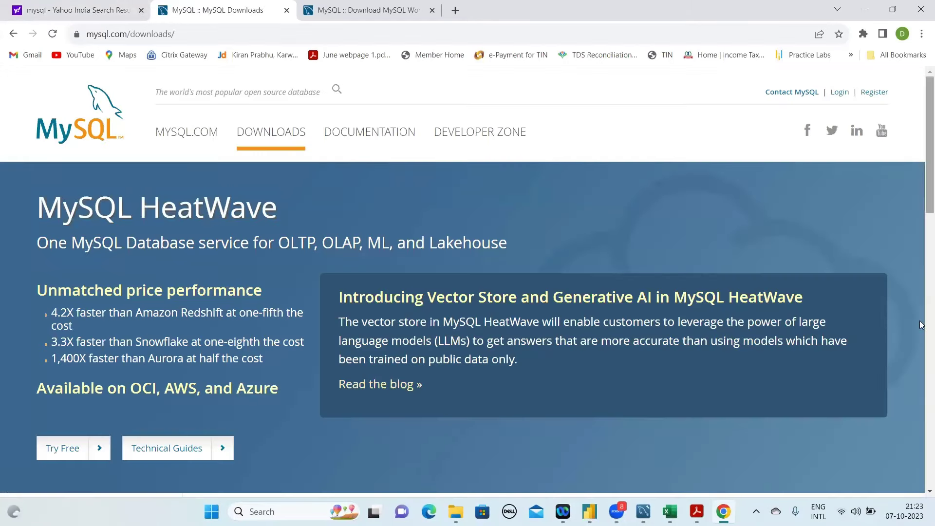
scroll(922, 325, "down", 10)
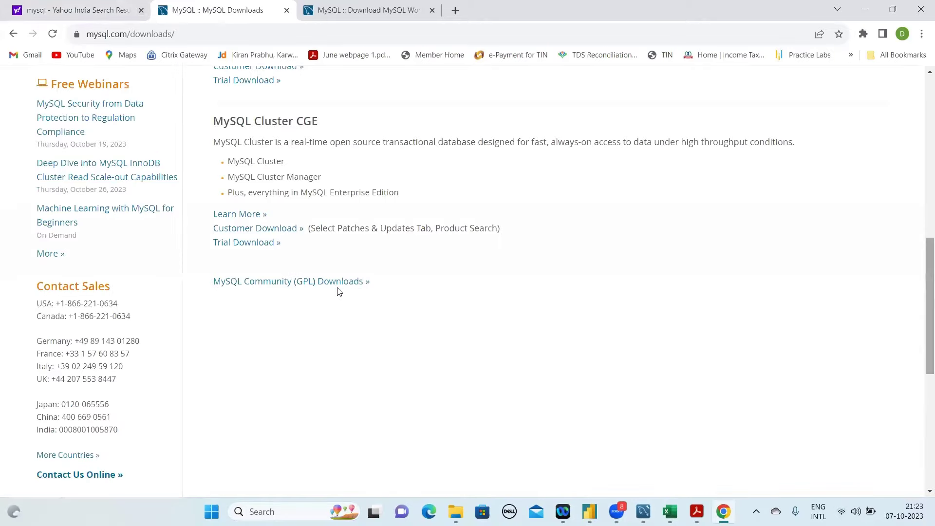
left_click(267, 283)
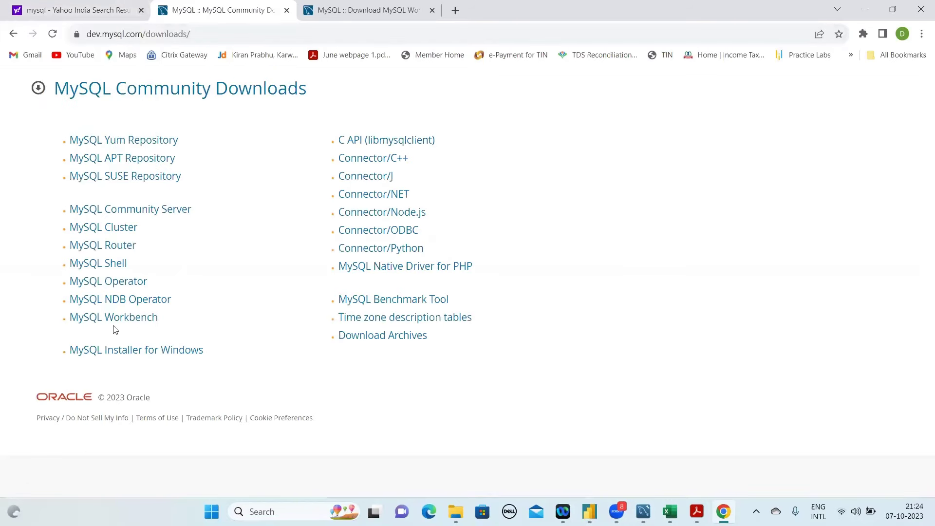
left_click(141, 354)
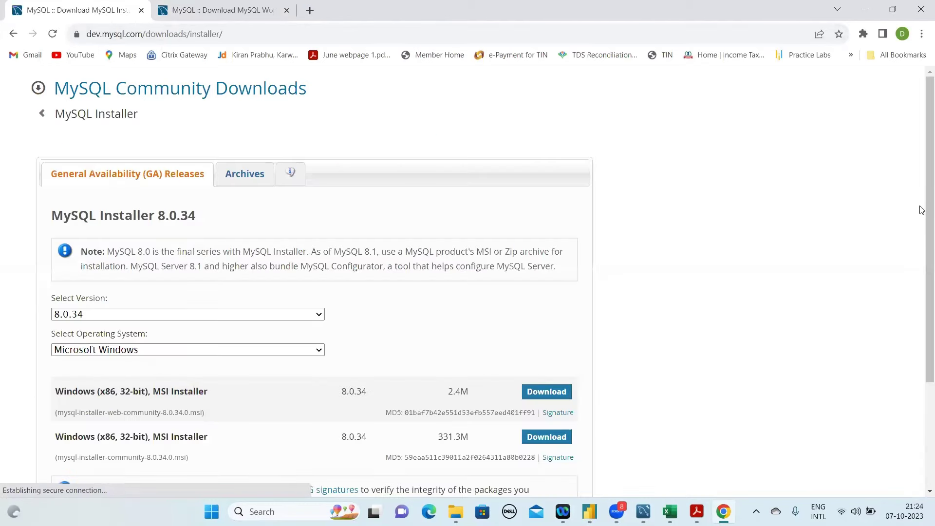
scroll(326, 292, "down", 1)
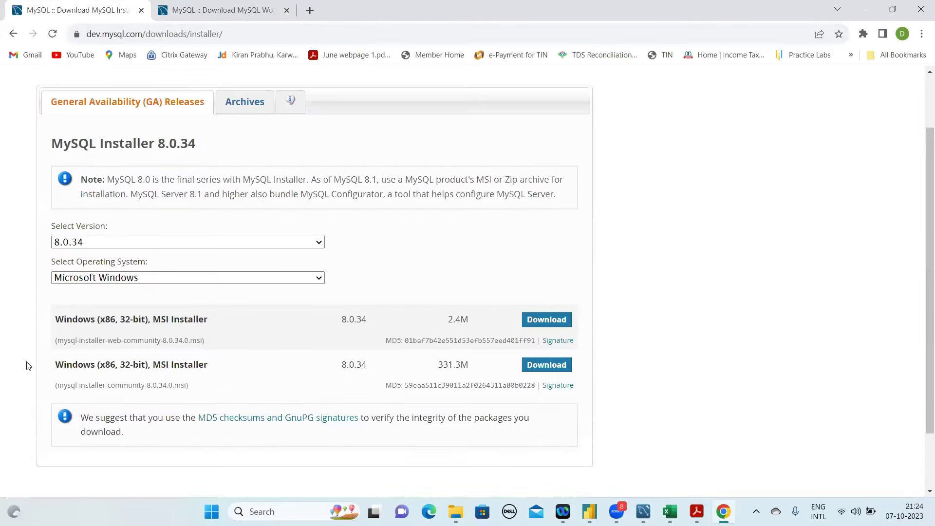
left_click_drag(254, 328, 259, 327)
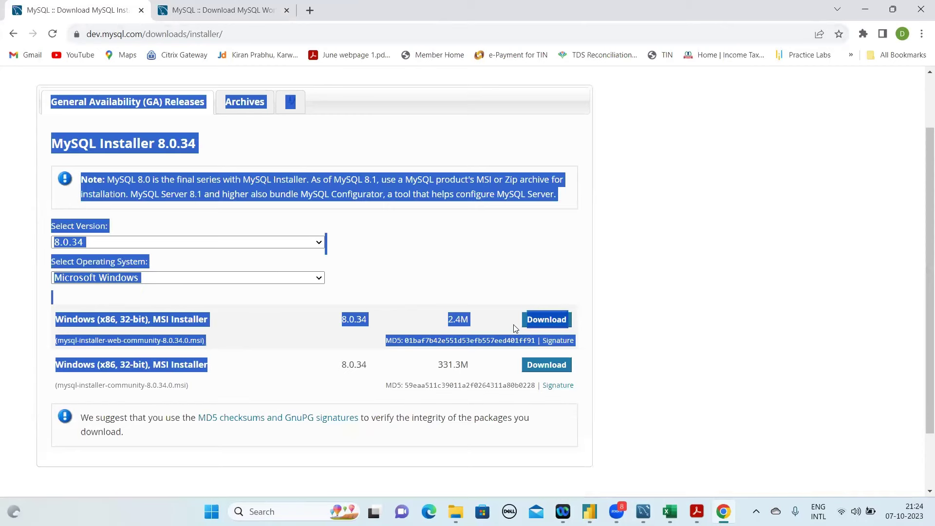
left_click(258, 328)
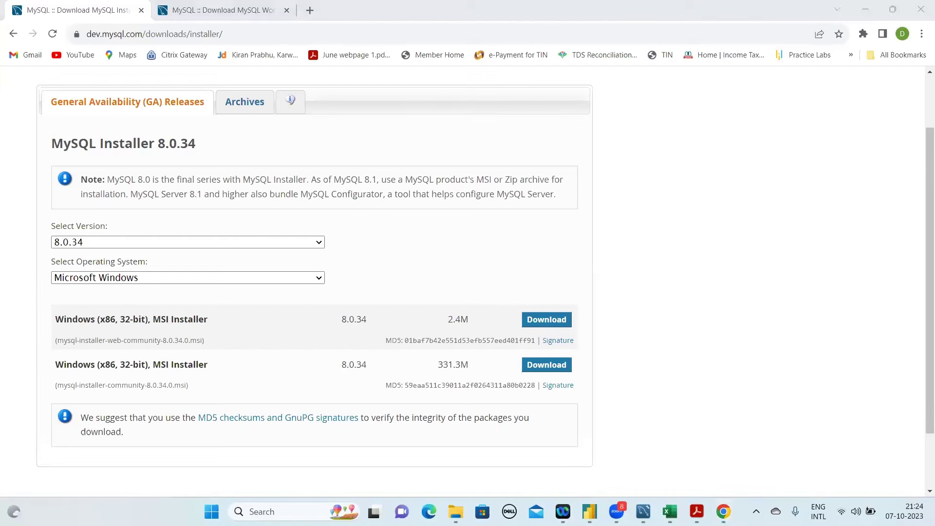
Switch to File Explorer and select the mysql-installer-web-community-8.0.34.0 file in the Downloads folder
left_click(161, 414)
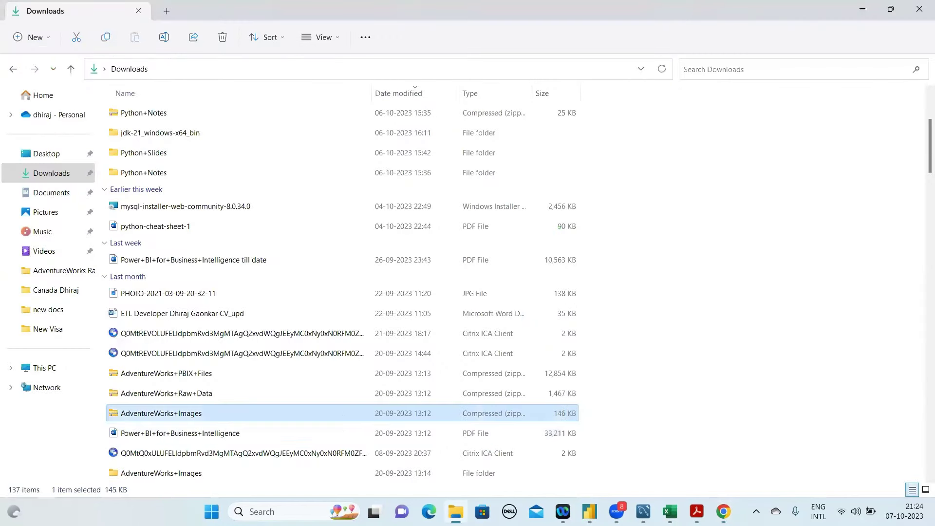
key("Up")
key("Up")
key("Up")
key("Up")
key("Up")
key("Up")
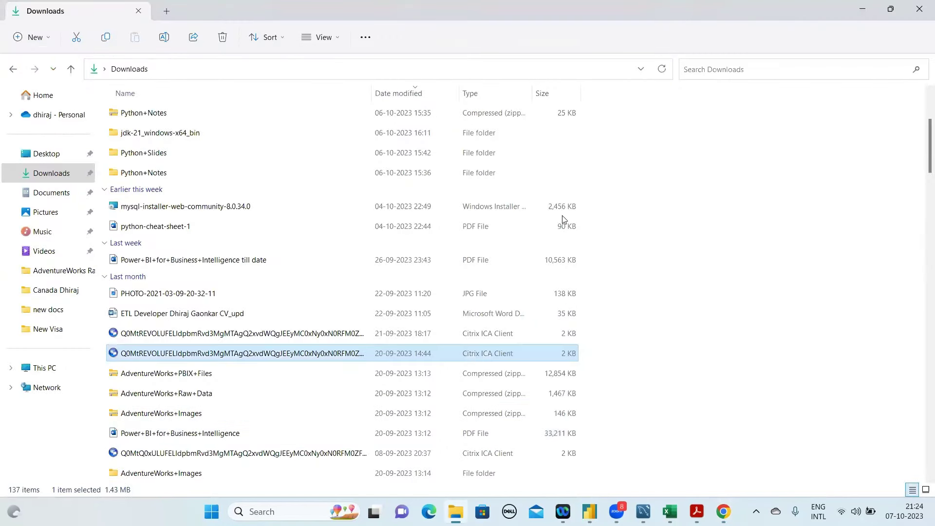
left_click(488, 215)
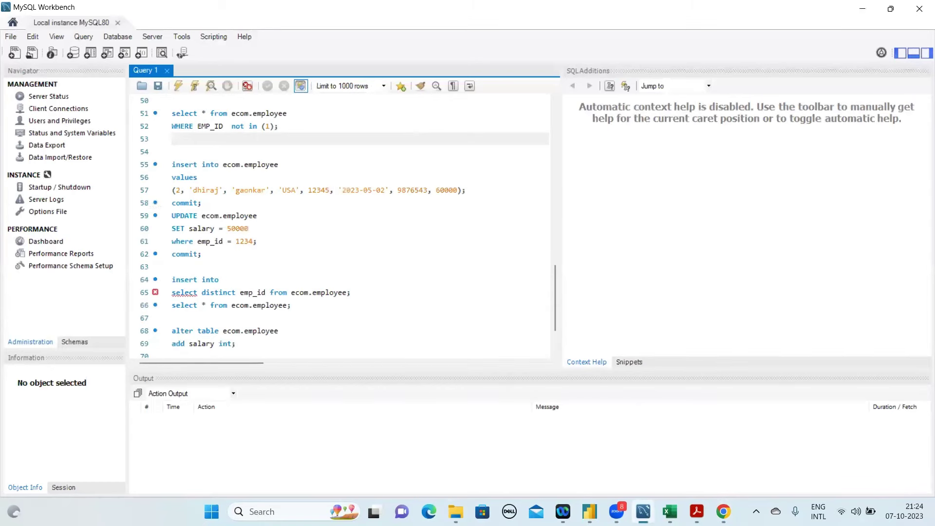
key("alt+Tab")
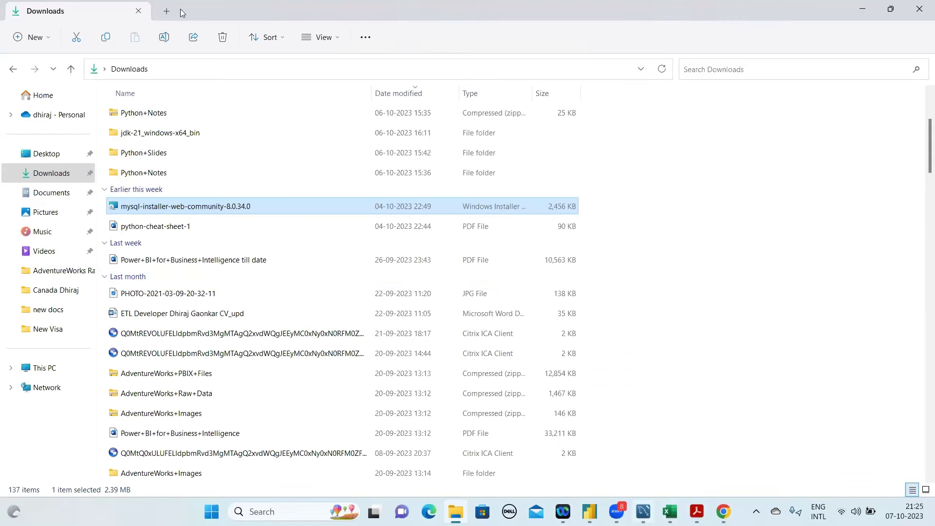
key("alt+Tab")
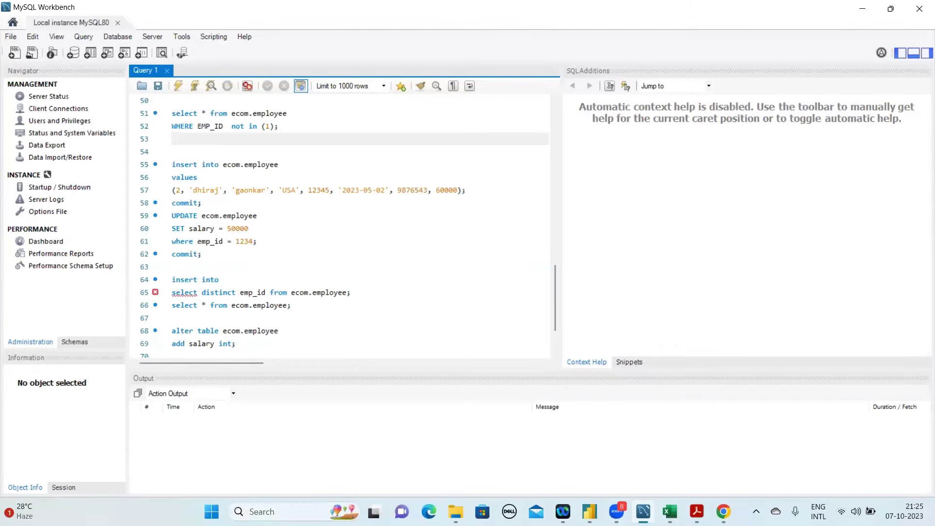
Search Windows for "note" and open Notepad over the MySQL Workbench window
type("ro")
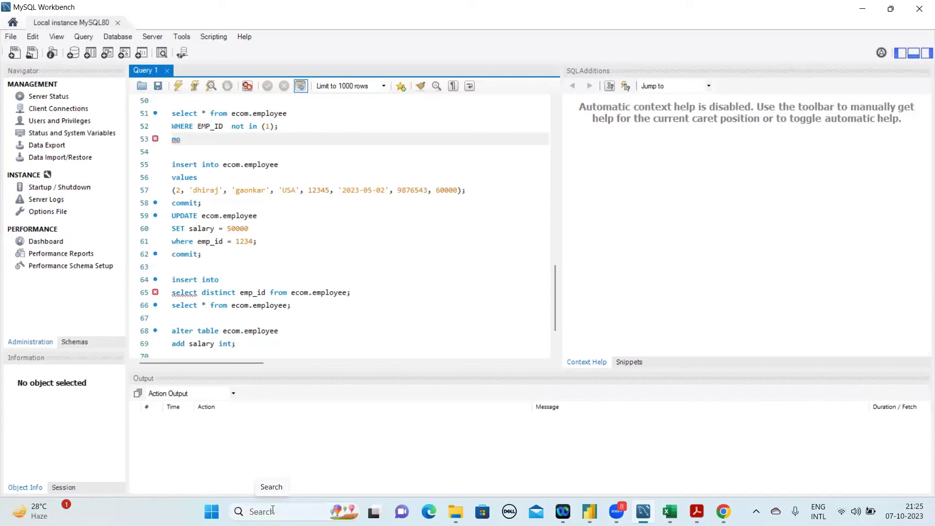
key("BackSpace")
left_click(272, 512)
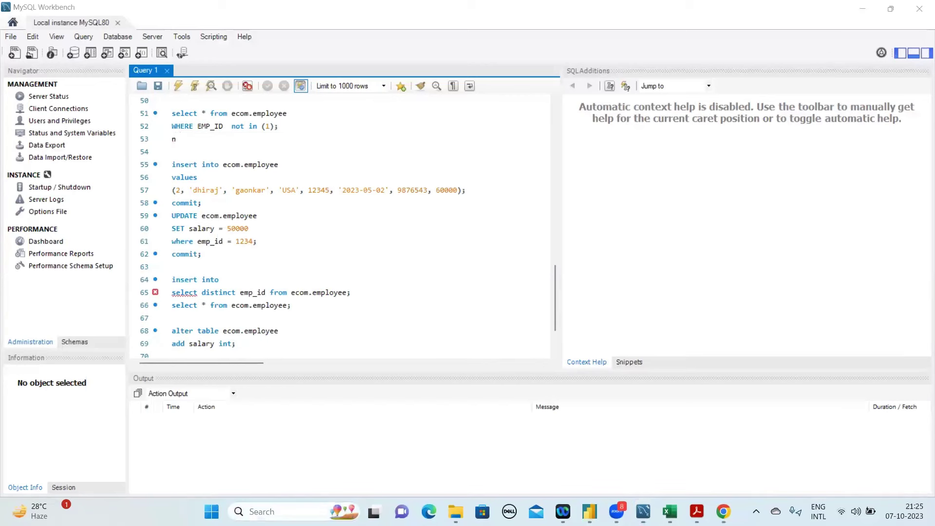
type("note")
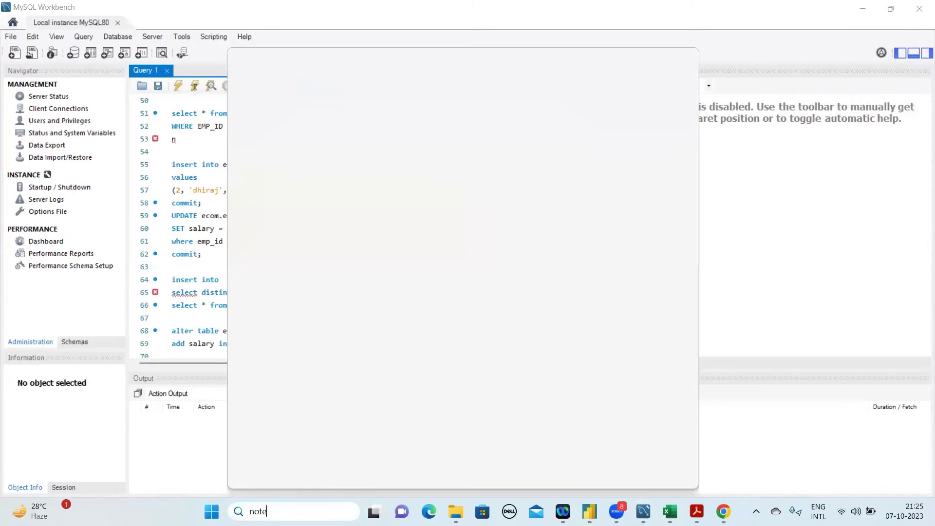
left_click(335, 137)
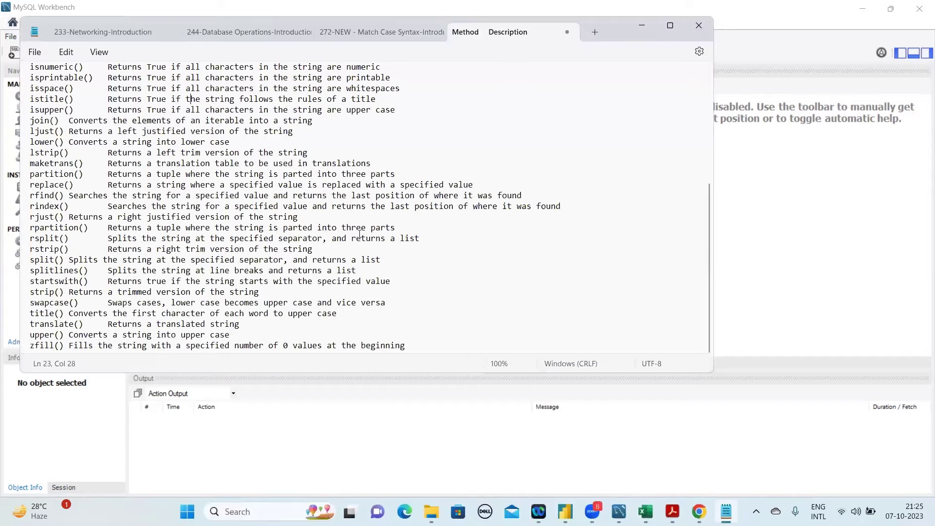
Clear all the existing text from the string-method notes in the open Notepad tab
key("ctrl+a")
key("Delete")
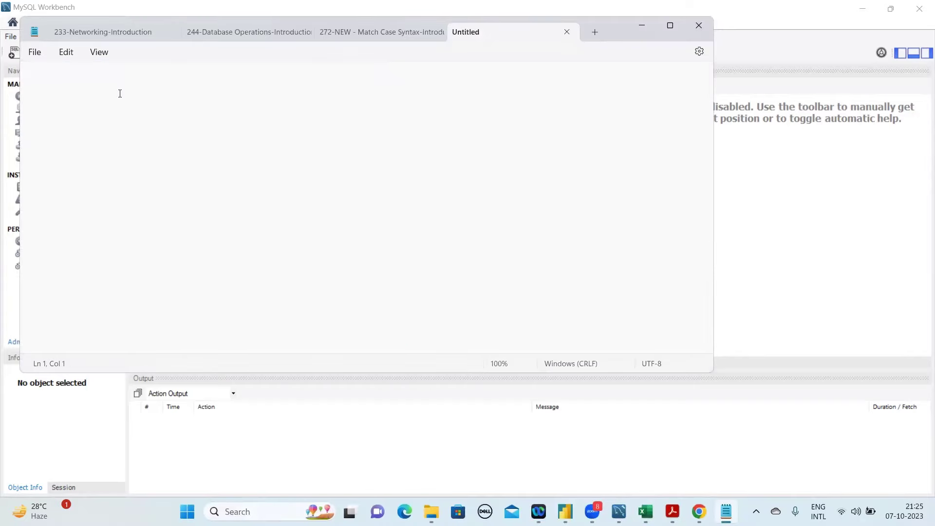
type("Applicati")
key("BackSpace")
key("ctrl+a")
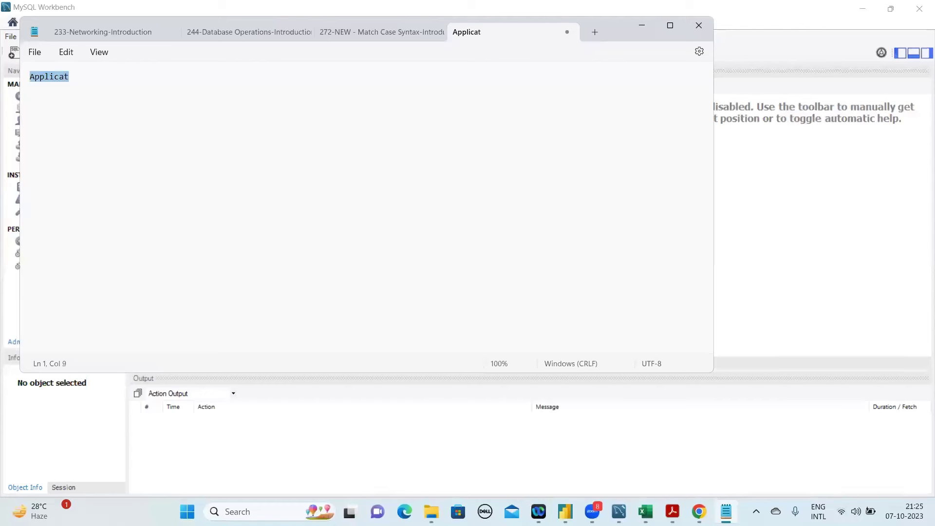
Write three note lines reading "Full Version:", "Custom version" and "Next Step"
type("Full")
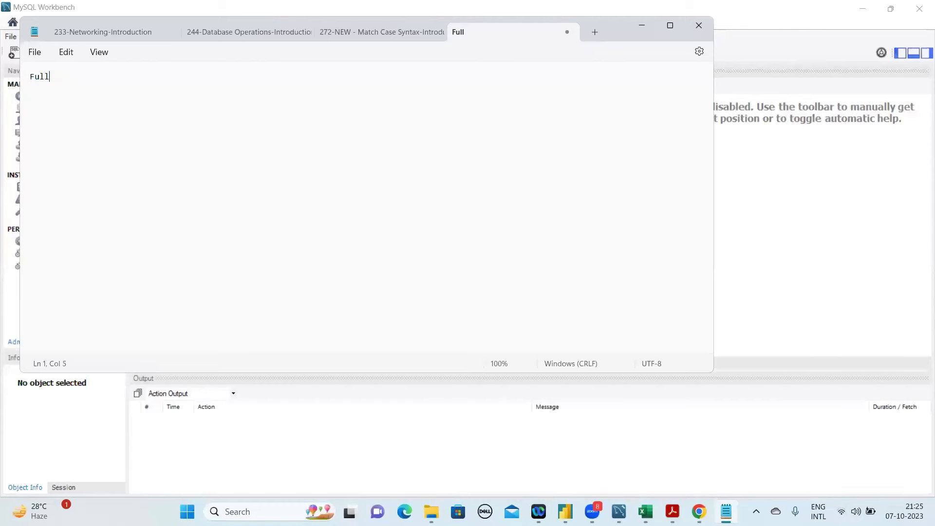
type(" Version:")
key("Return")
type("Custom")
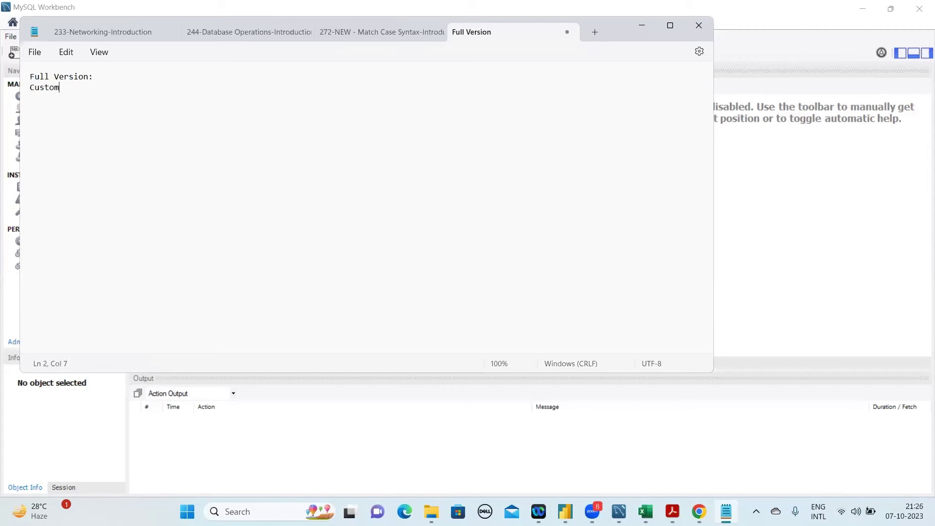
type(" version")
key("Return")
type("Next")
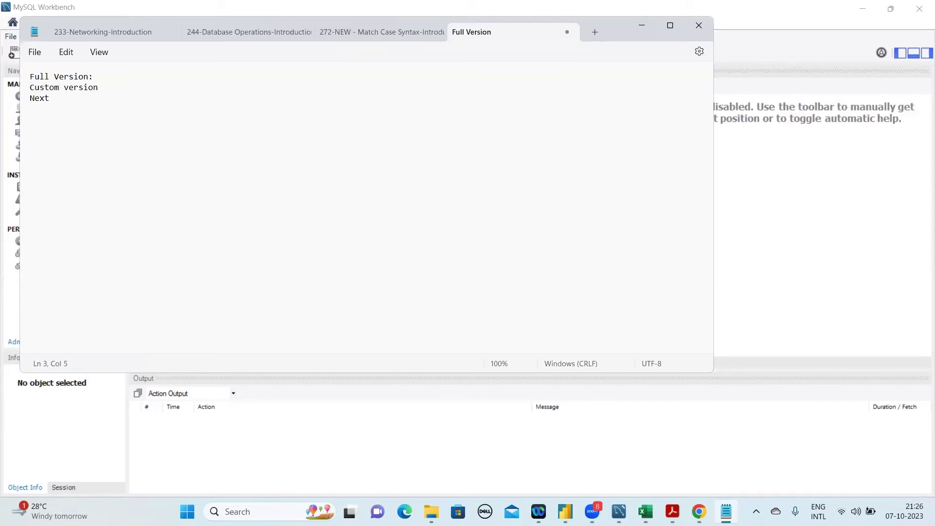
type(" Step")
Change "version" to "App" in the second note line and begin a fourth line with "Appl"
left_click(56, 89)
left_click_drag(63, 89, 98, 88)
type("A")
type("pp")
type("App")
type("l")
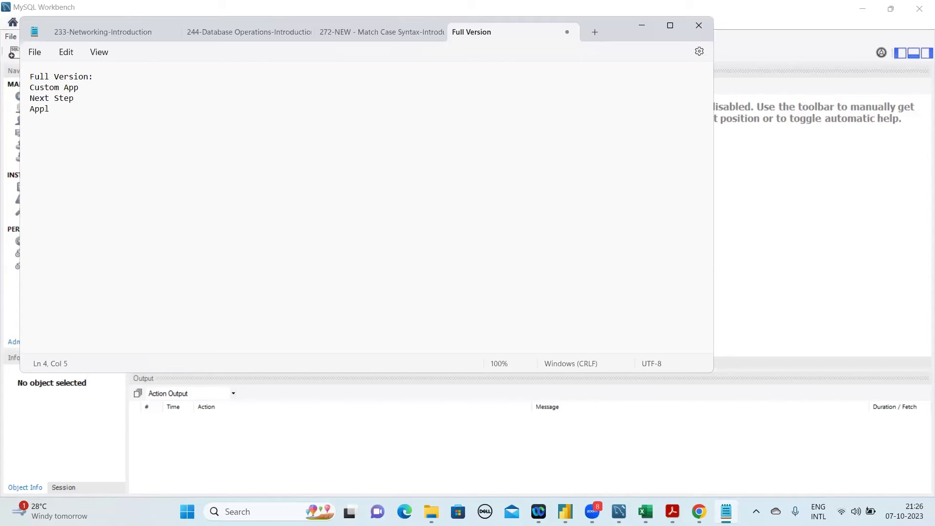
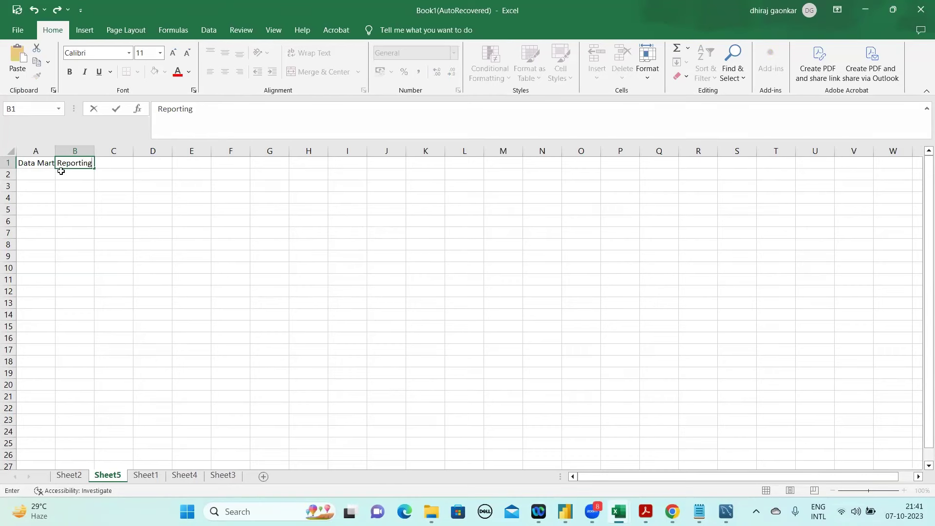
Confirm the Reporting entry in B1 of the Excel sheet and auto-fit column A to its contents
left_click(39, 162)
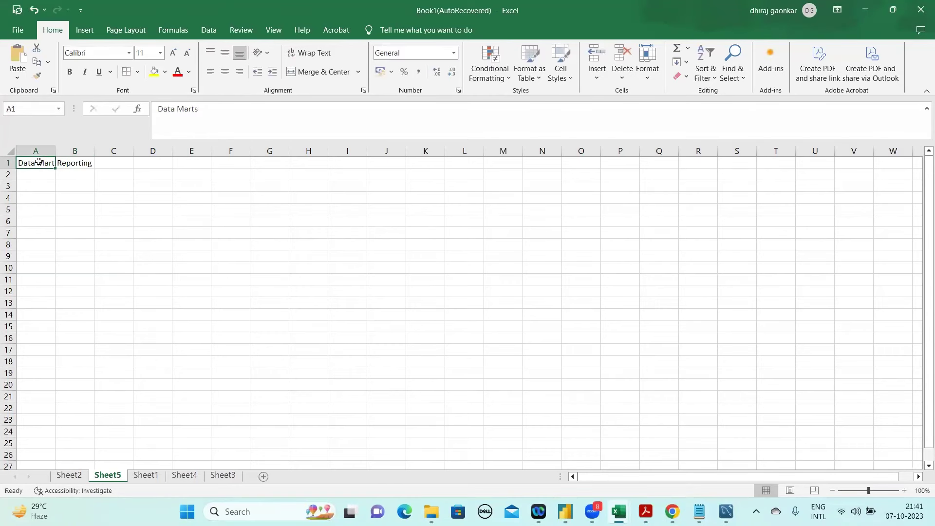
key("Right")
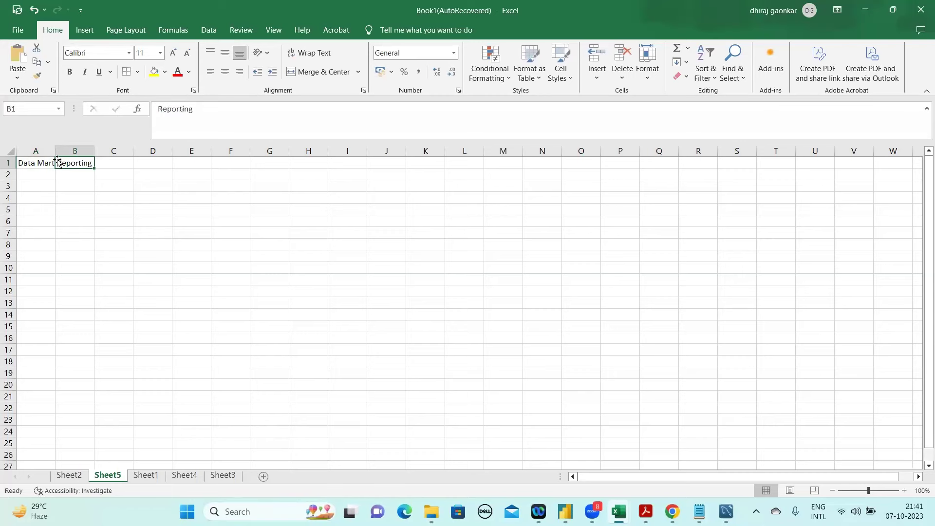
double_click(55, 150)
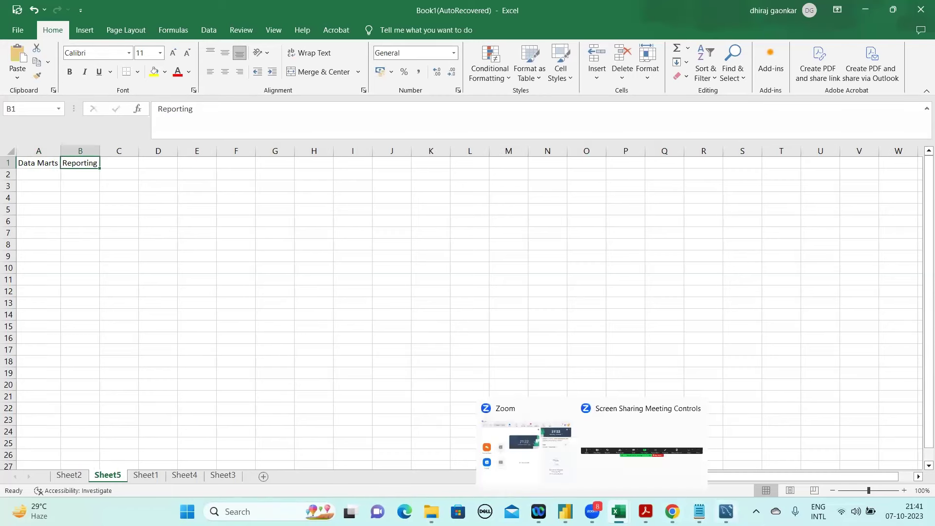
Switch to MySQL Workbench and insert "Sales." before employee in the table name of the UPDATE statement
left_click(725, 511)
left_click(247, 160)
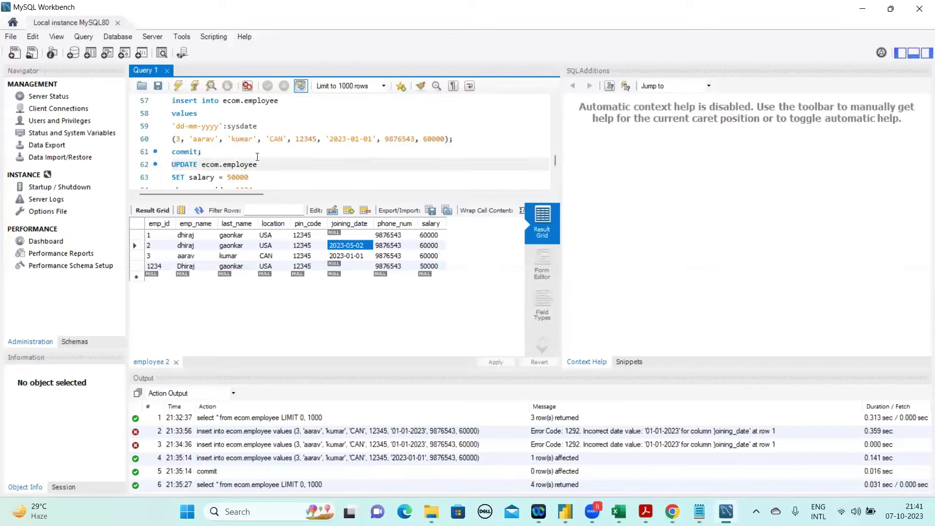
left_click_drag(257, 165, 223, 166)
key("Left")
scroll(224, 165, "down", 1)
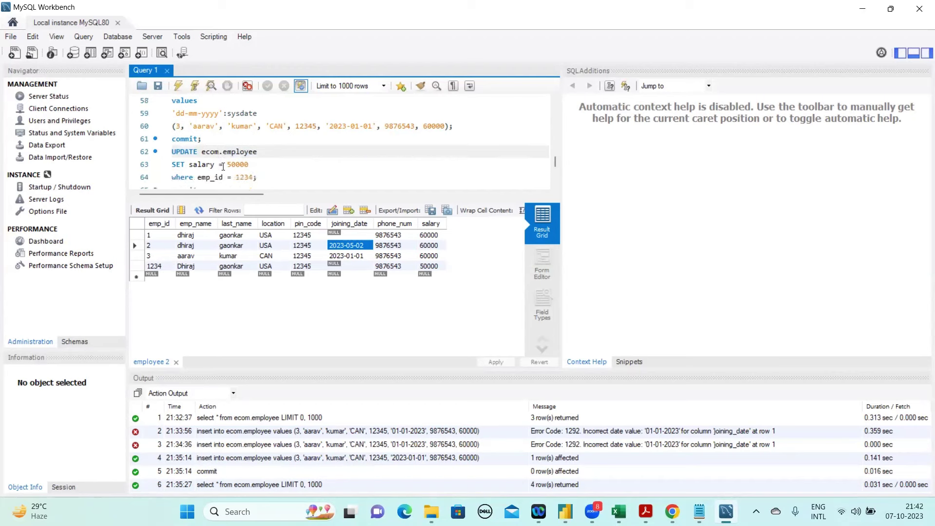
type("Sales.")
Highlight the ecom, Sales and employee parts of the qualified table name to examine its structure
double_click(211, 152)
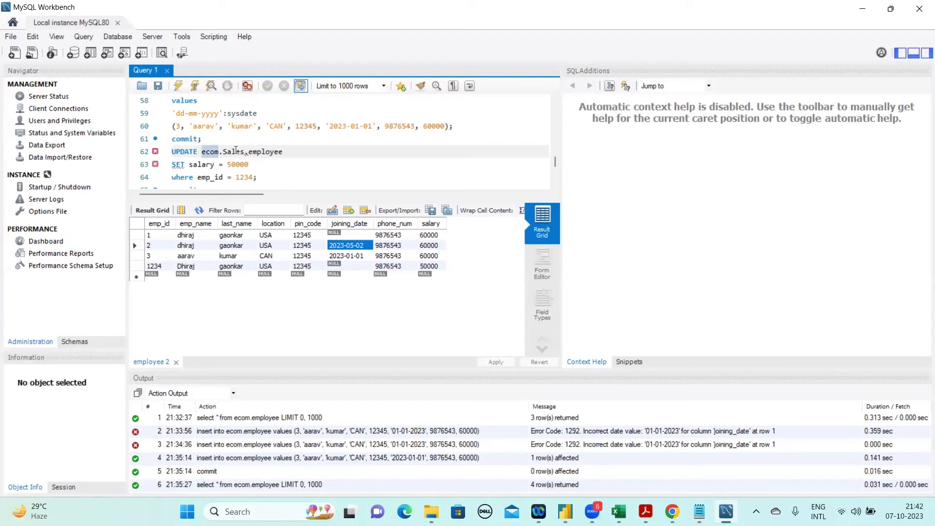
double_click(236, 152)
left_click(210, 152)
double_click(231, 151)
left_click_drag(231, 151, 276, 153)
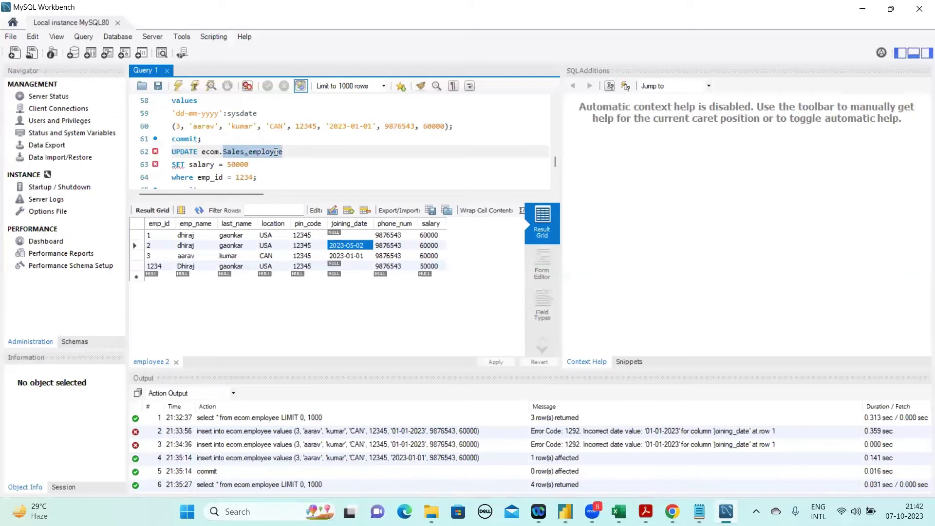
double_click(275, 151)
left_click_drag(297, 152, 209, 150)
Remove "Sales." from the table name in the UPDATE statement
left_click(228, 150)
key("BackSpace")
key("Delete")
key("Delete")
key("Delete")
key("Delete")
key("Delete")
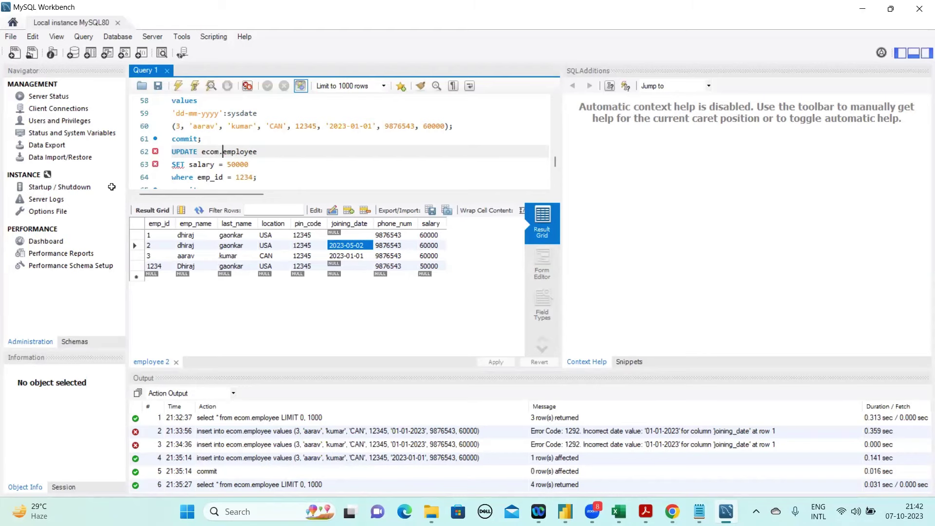
Switch back to Excel and enter the heading "Schema" in cell C1
key("alt+Tab")
left_click(114, 168)
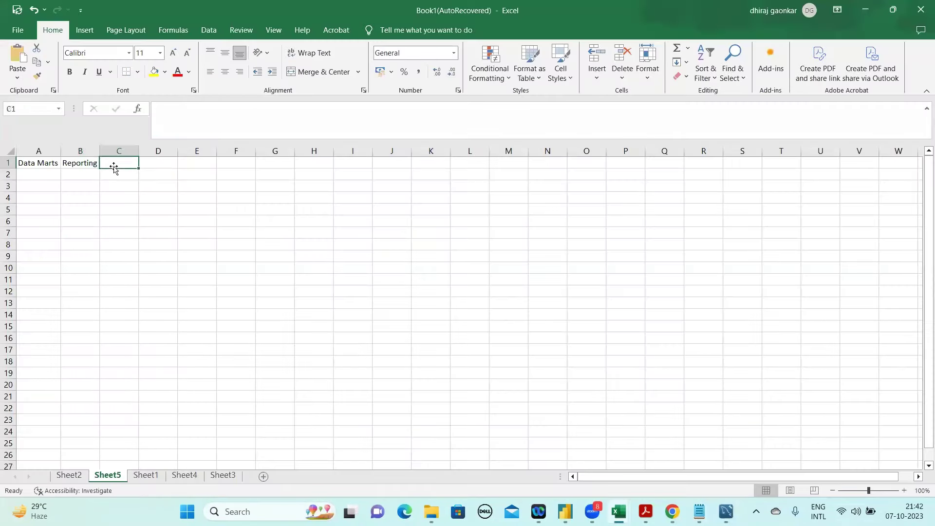
type("S")
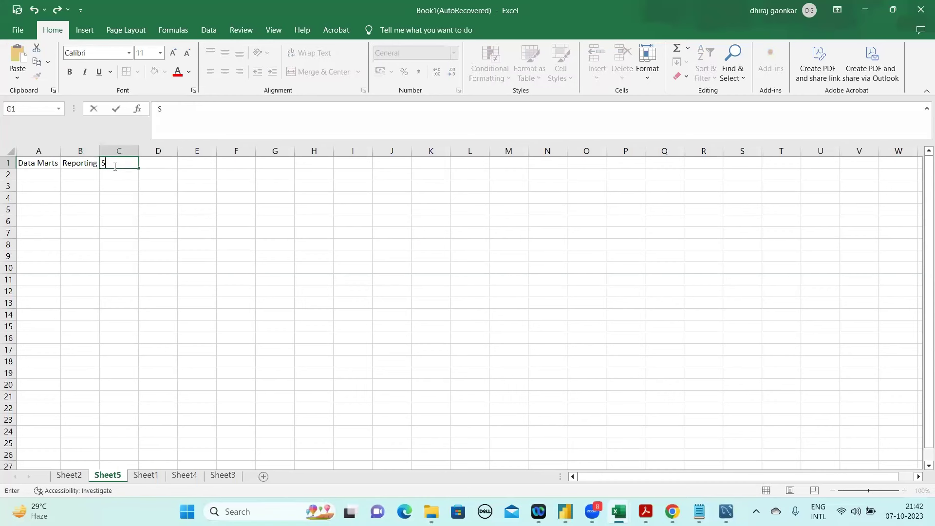
type("chema")
key("Return")
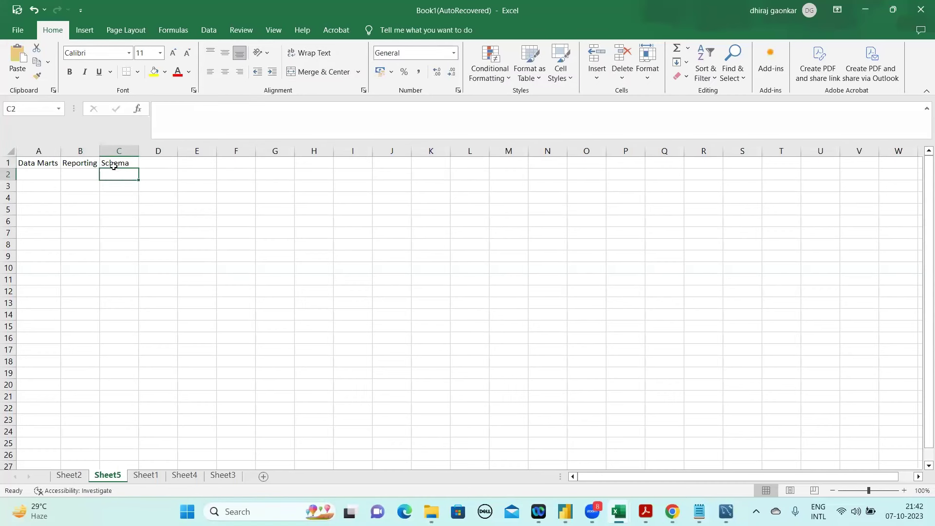
Enter "Dims/Fact" in cell A2 under the Data Marts heading
key("Left")
key("Left")
type("Dims")
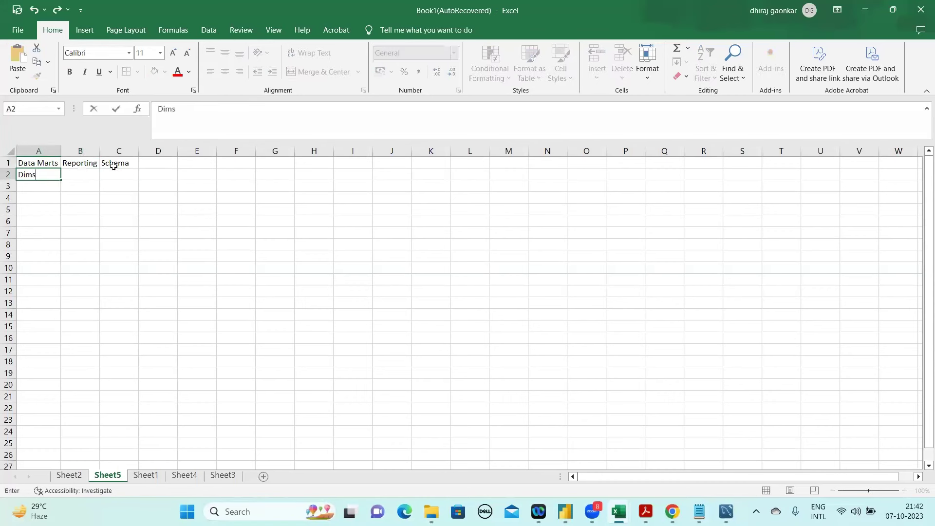
type("/Fact")
key("Return")
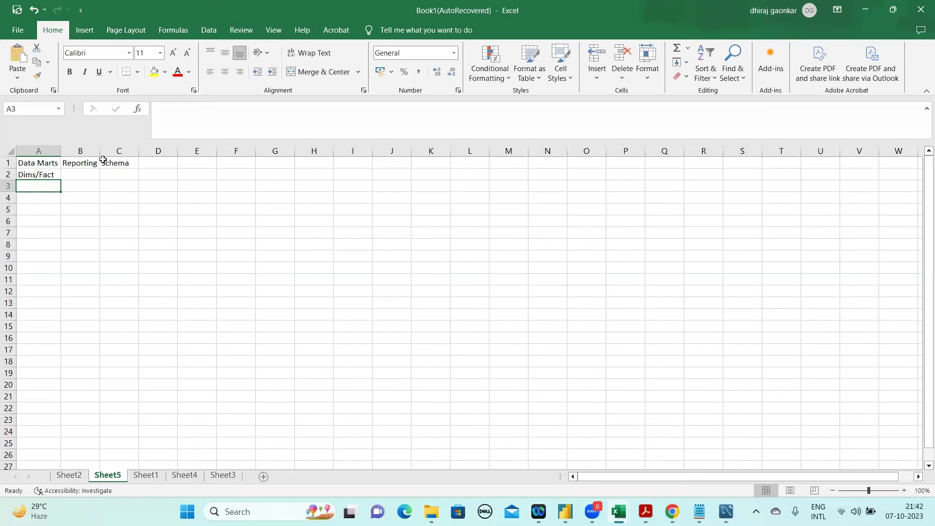
Enter "Sales" in cell C2 under the Schema heading
left_click(118, 170)
type("S")
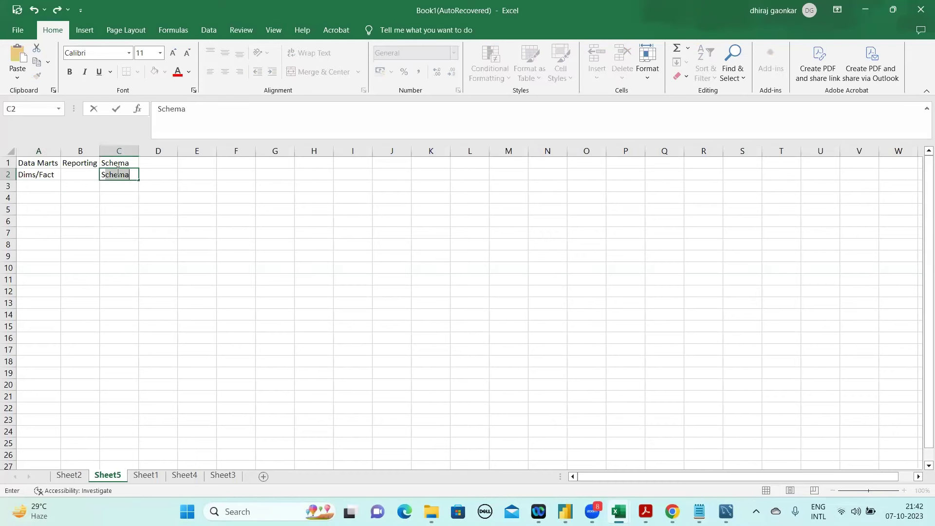
type("ales")
key("Return")
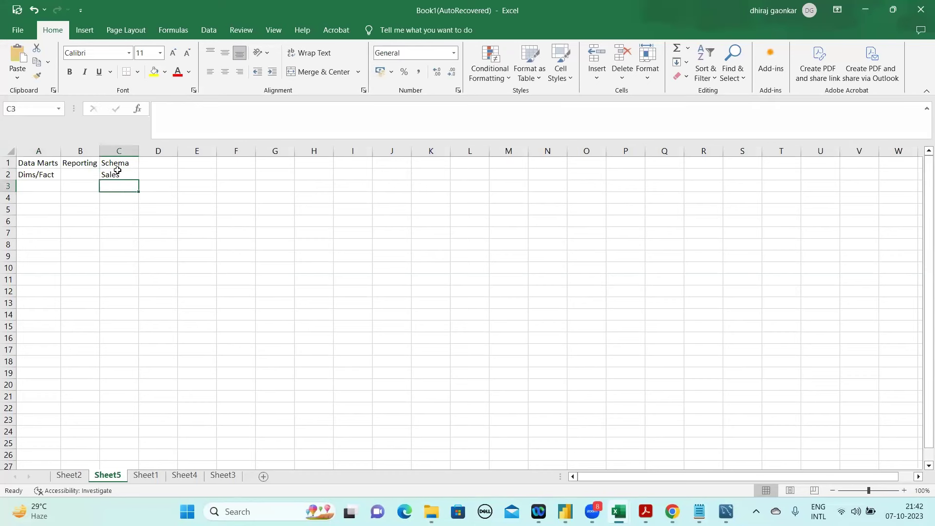
Replace the entry in cell C2 with "Sales_report"
left_click(117, 172)
key("Delete")
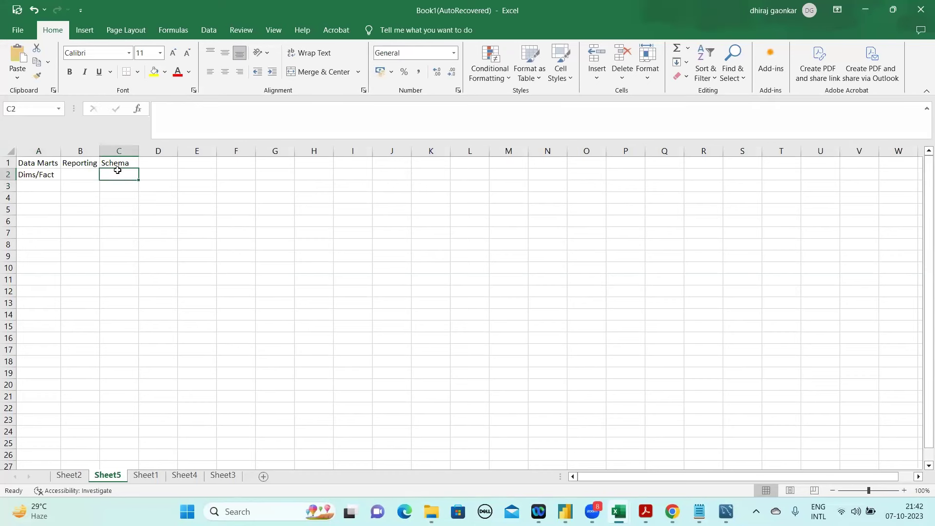
type("S")
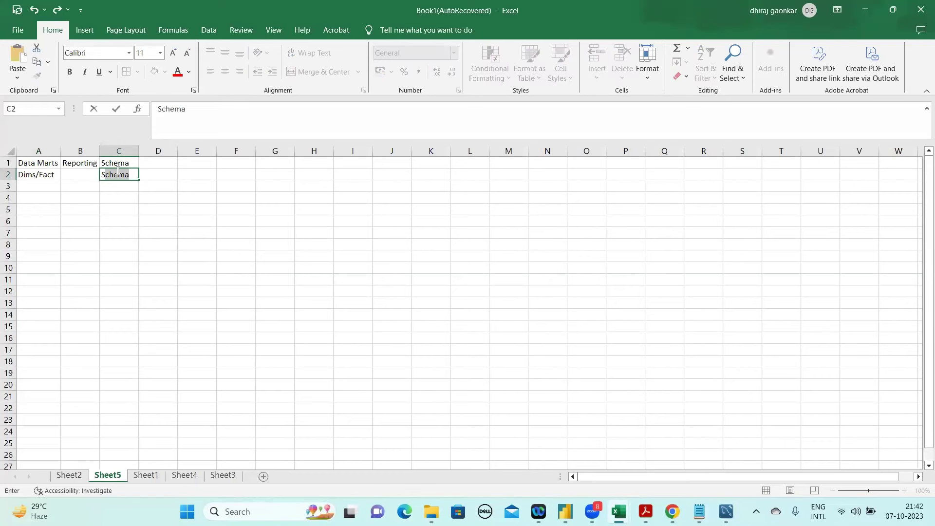
type("ales_report")
key("Return")
Enter "Date_Dim" in cell A3 below Dims/Fact
key("Left")
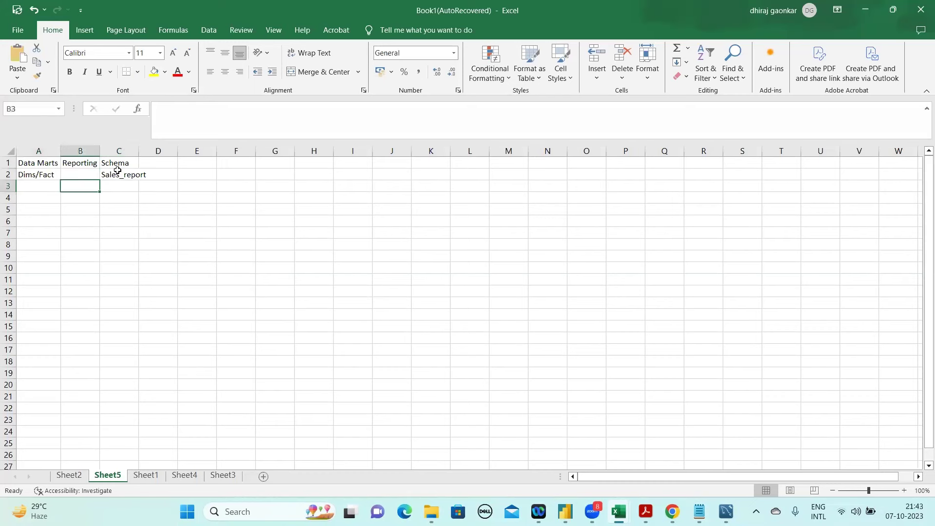
key("Left")
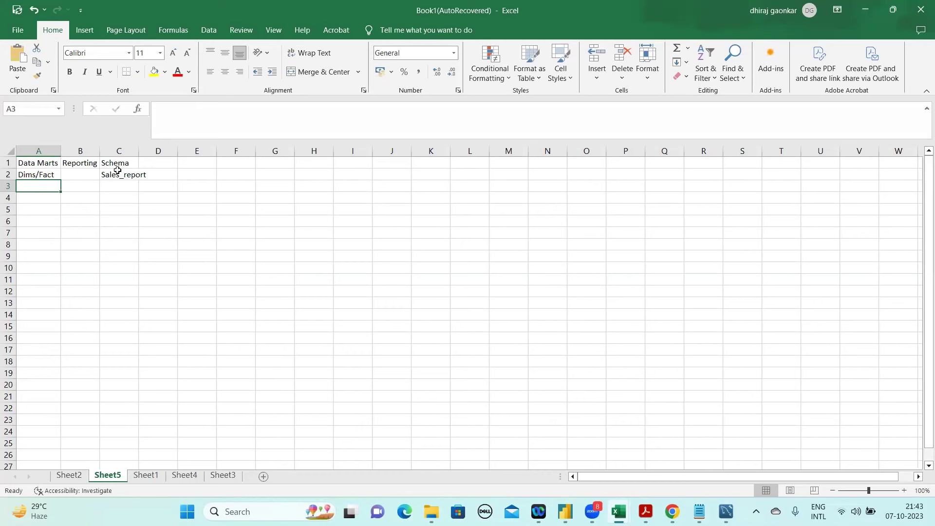
type("Date_DIm")
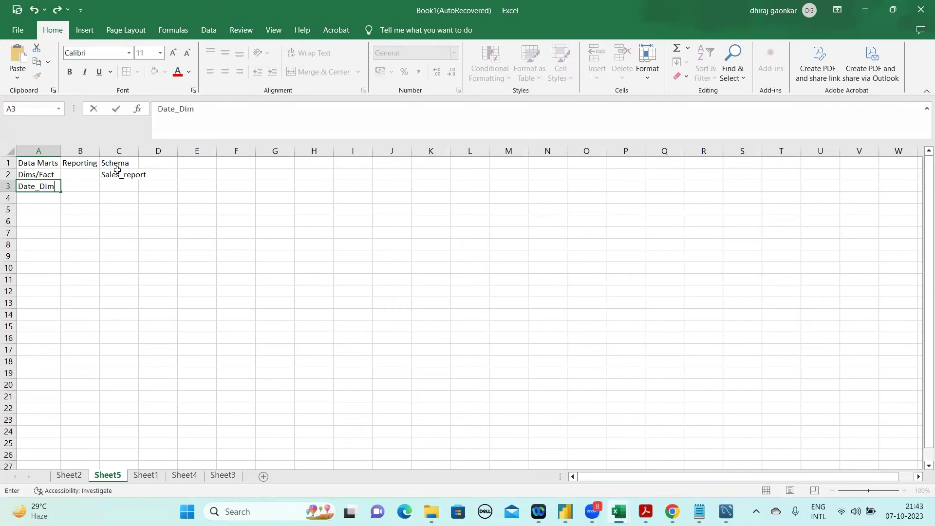
key("BackSpace")
key("BackSpace")
type("im")
key("Return")
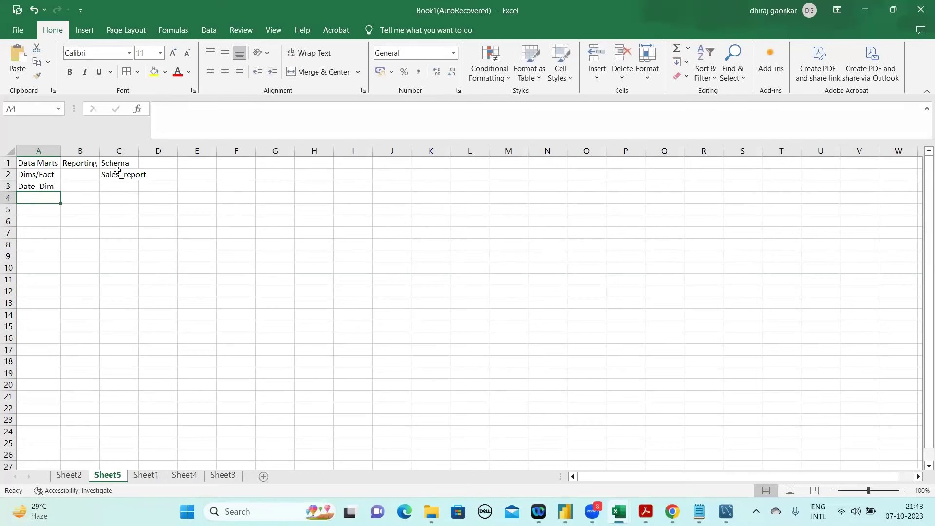
Add "PO_DIM" in cell A4 and "INV_DIM" in cell A5
type("PO")
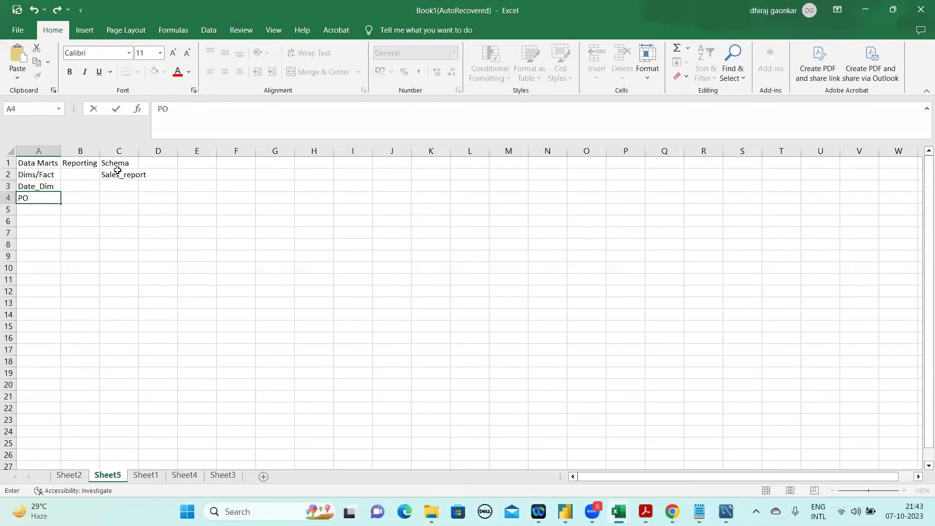
type("_DIM")
key("Return")
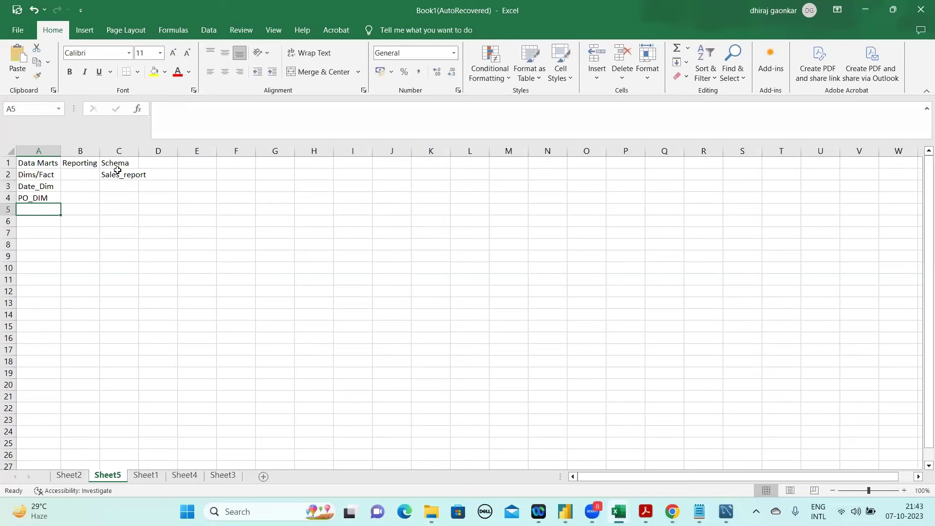
type("INV_DIM")
key("Return")
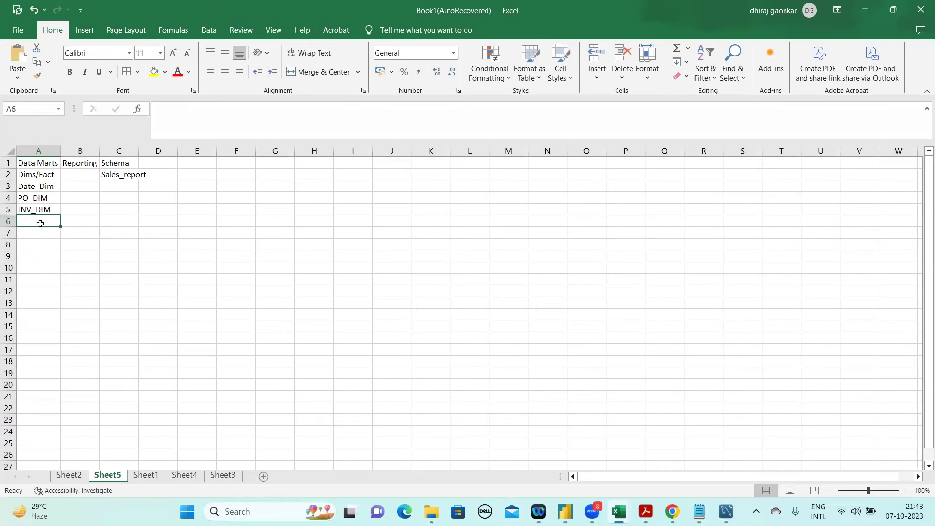
Enter "DELV_DIM" in cell A6 and select cell A8 below the list
type("DE")
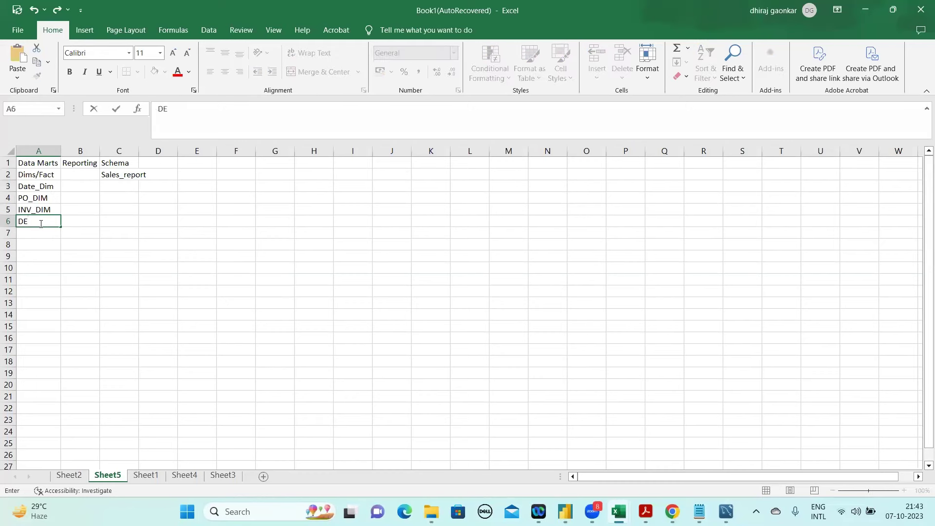
type("V")
key("BackSpace")
type("LV_DIM")
key("Return")
key("Return")
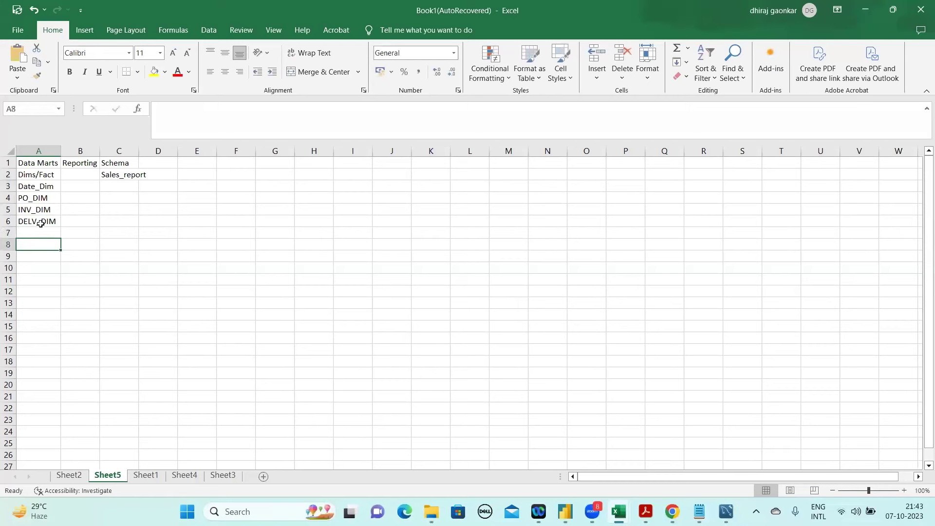
key("Up")
key("Up")
key("Up")
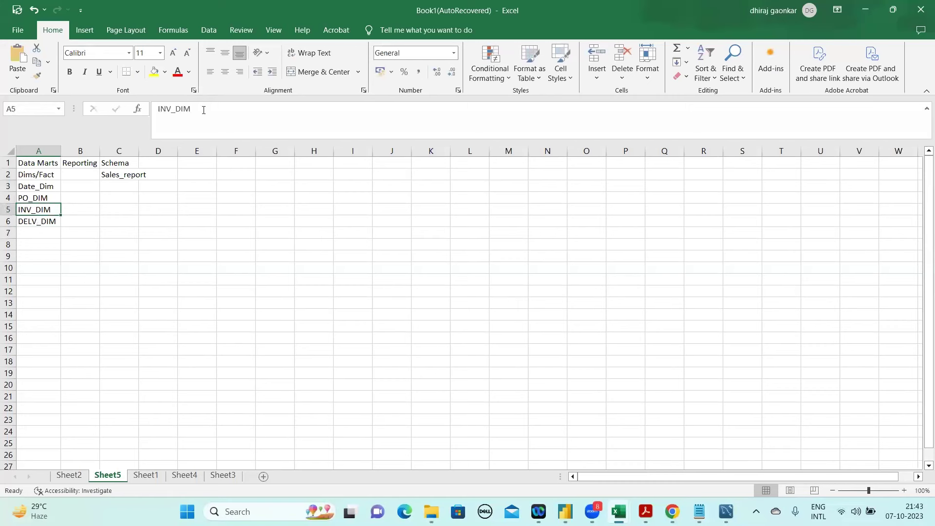
left_click(36, 244)
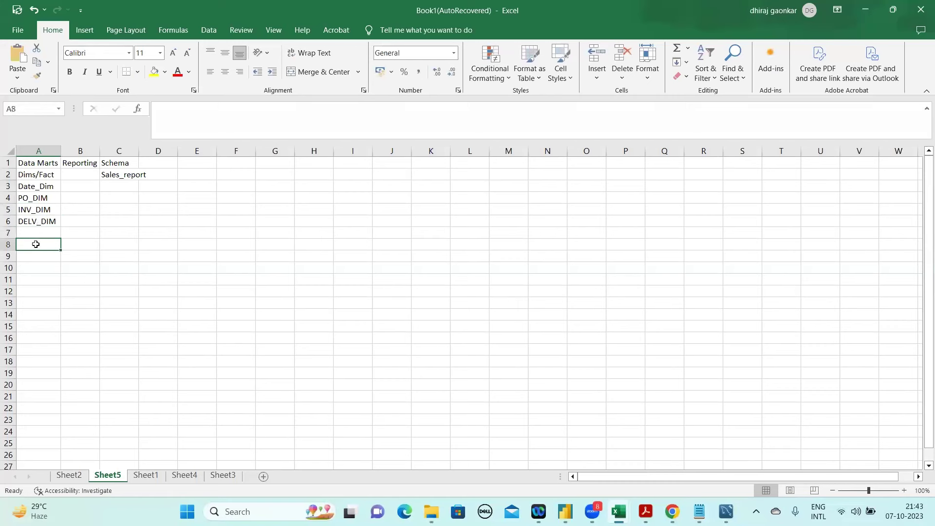
Enter "Sales_Fact" in cell A8 and "Return_fact" in cell A9 beneath the dimension names
type("Sal")
key("BackSpace")
key("BackSpace")
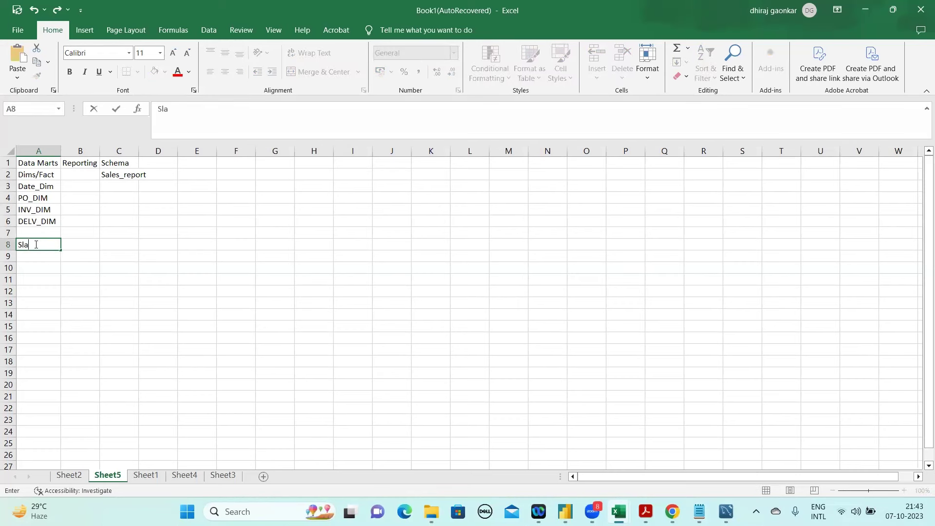
type("ales_Fact")
key("Return")
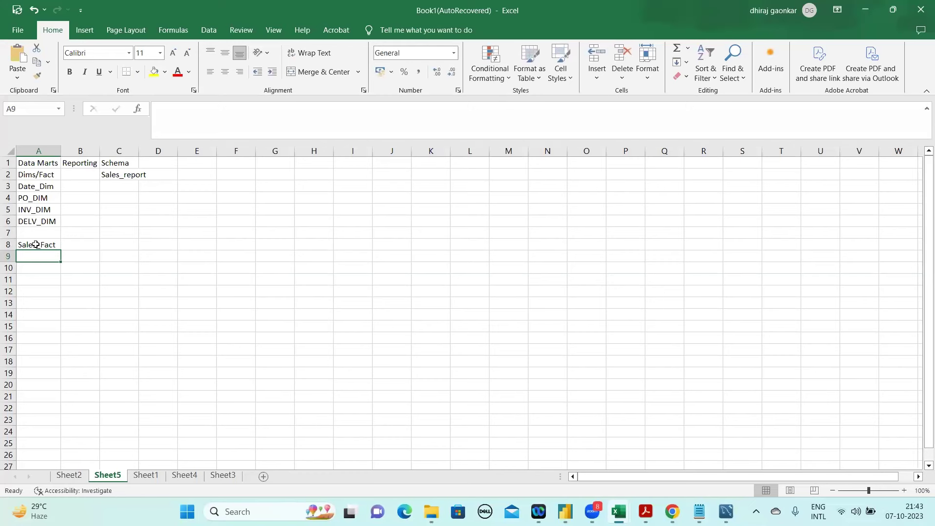
type("Retu")
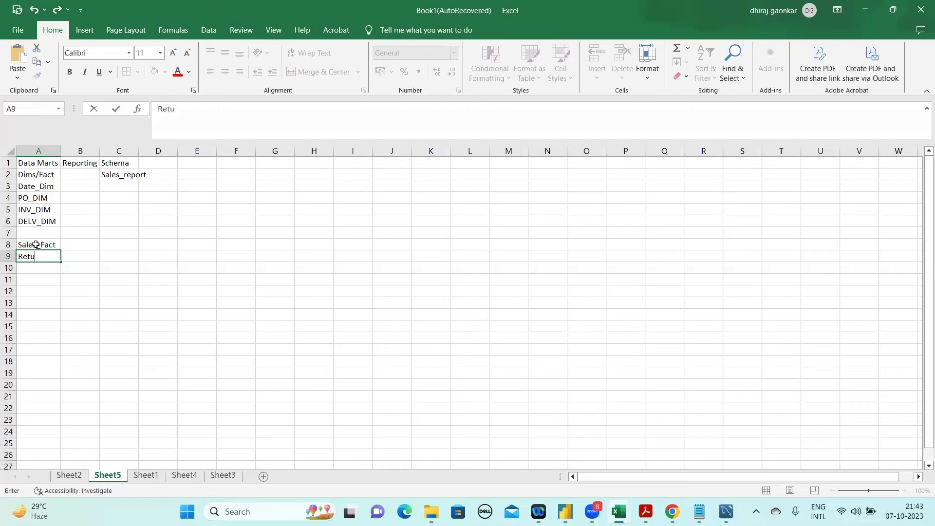
type("rn_fact")
key("Return")
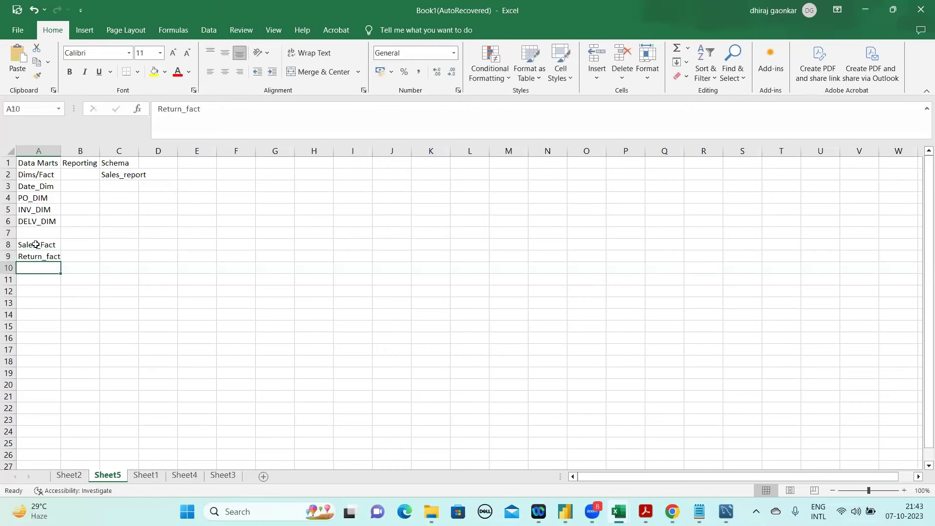
left_click(50, 190)
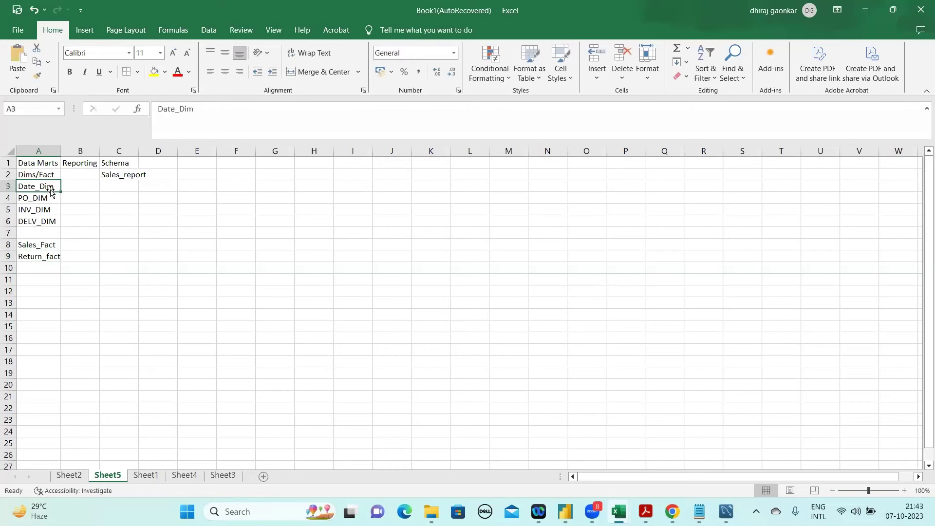
left_click(190, 200)
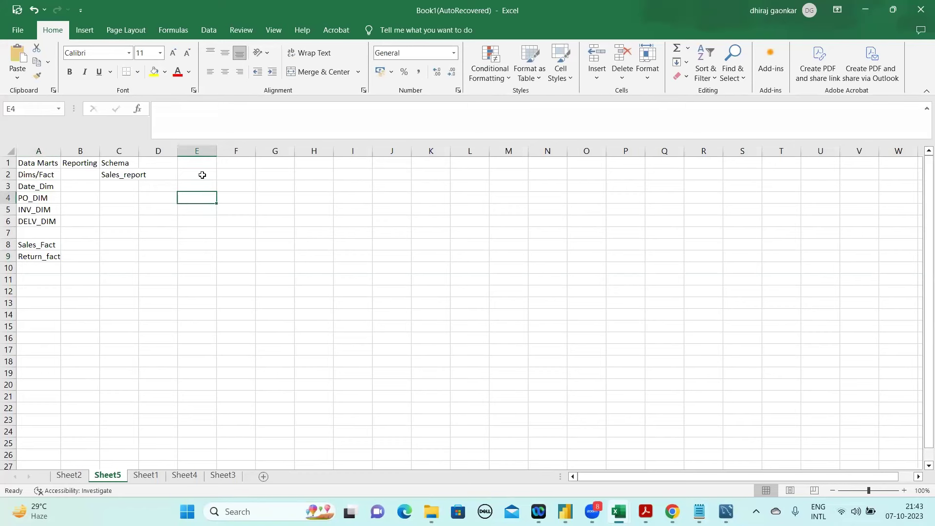
left_click(36, 185)
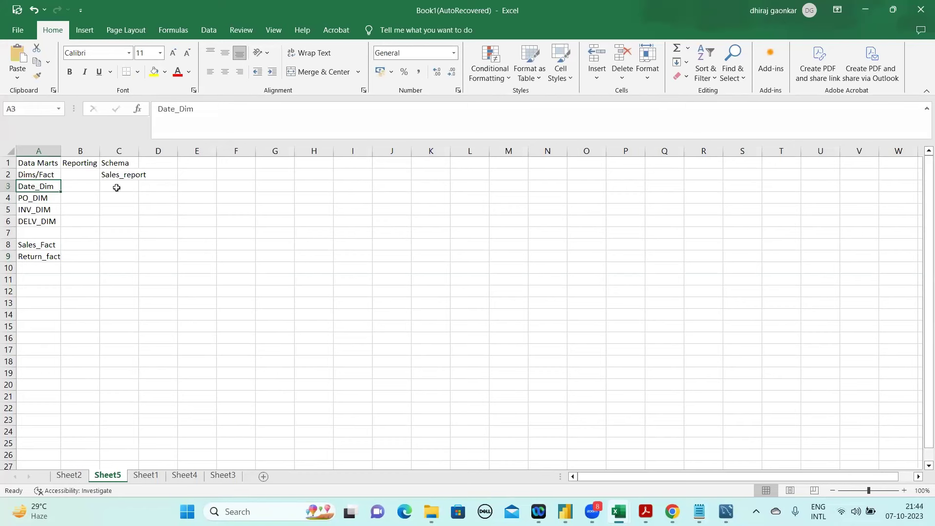
left_click(206, 196)
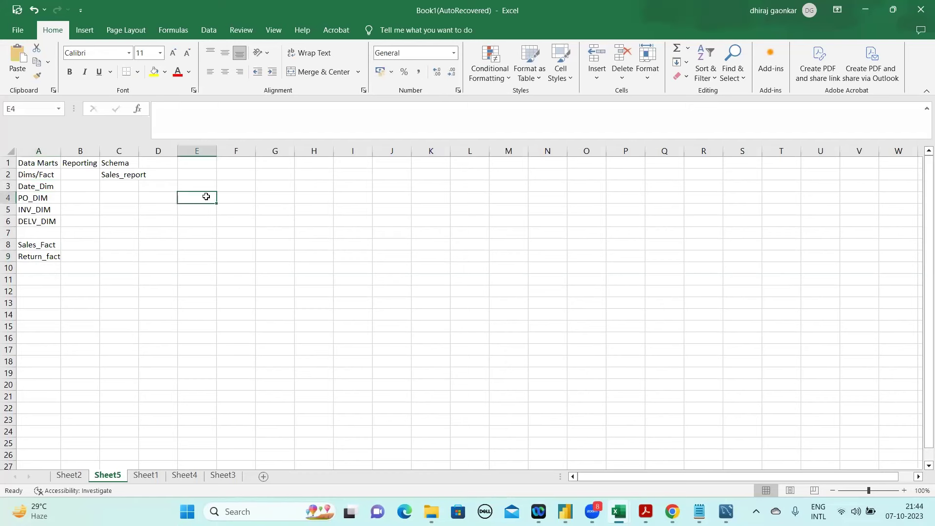
key("Up")
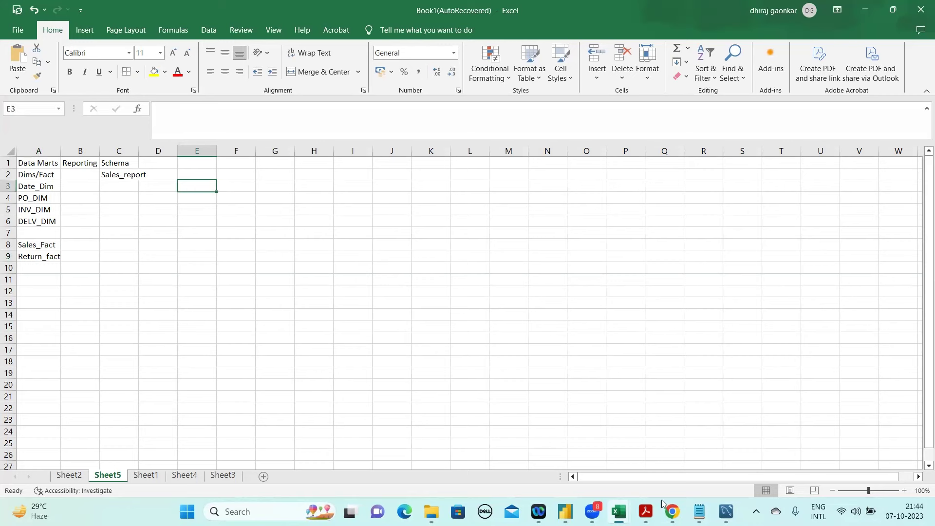
Switch to the Power BI sample model and examine the fields and hierarchy of the Territory Lookup table
left_click(565, 509)
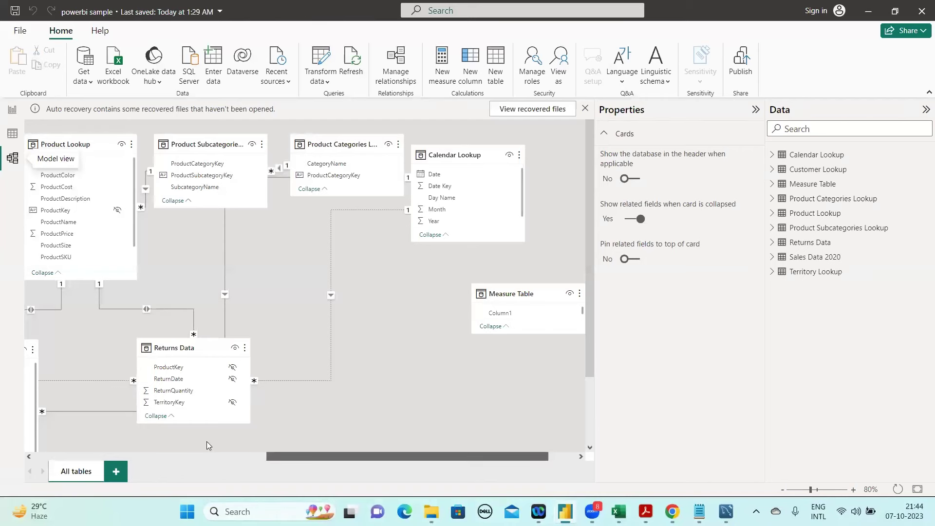
scroll(107, 431, "left", 5)
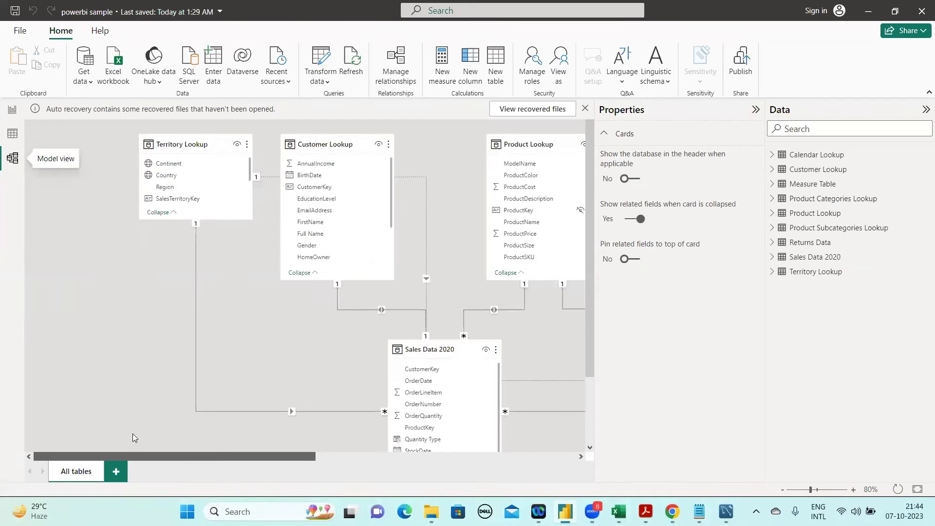
left_click(196, 151)
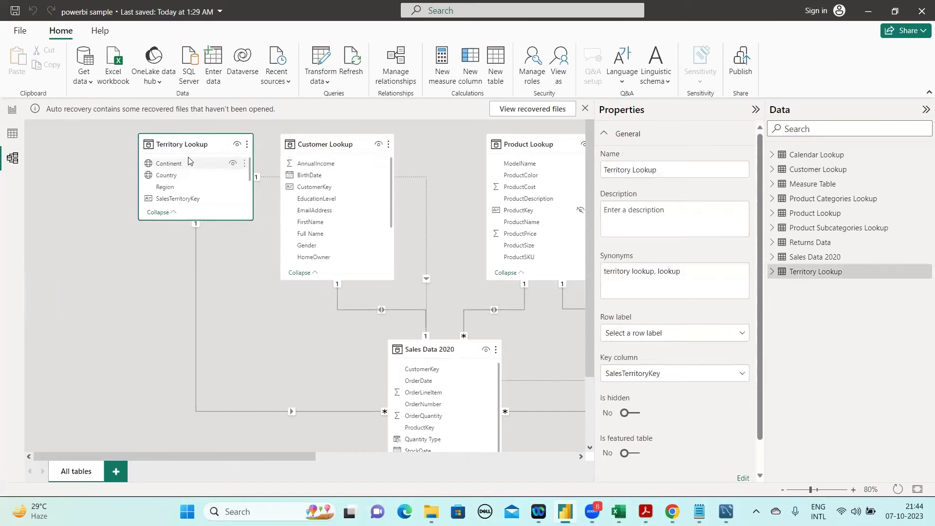
left_click_drag(250, 162, 248, 189)
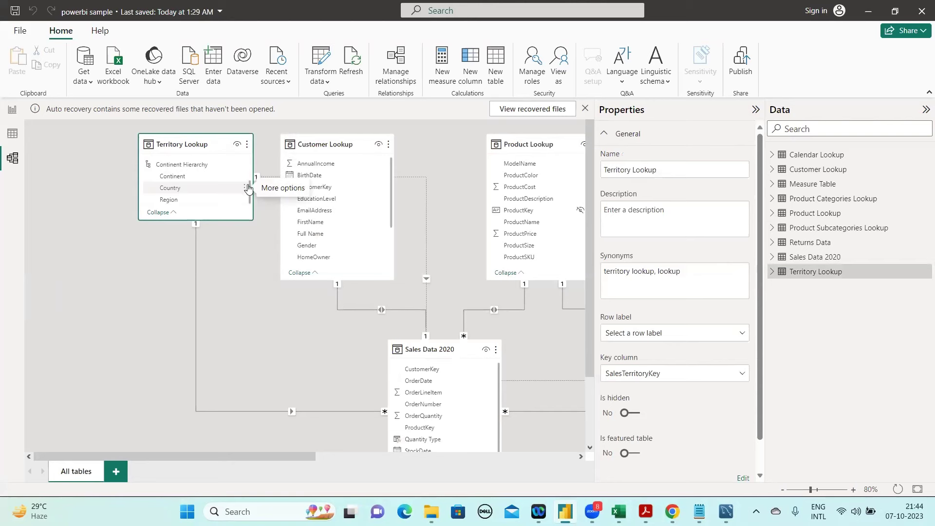
left_click_drag(248, 189, 249, 166)
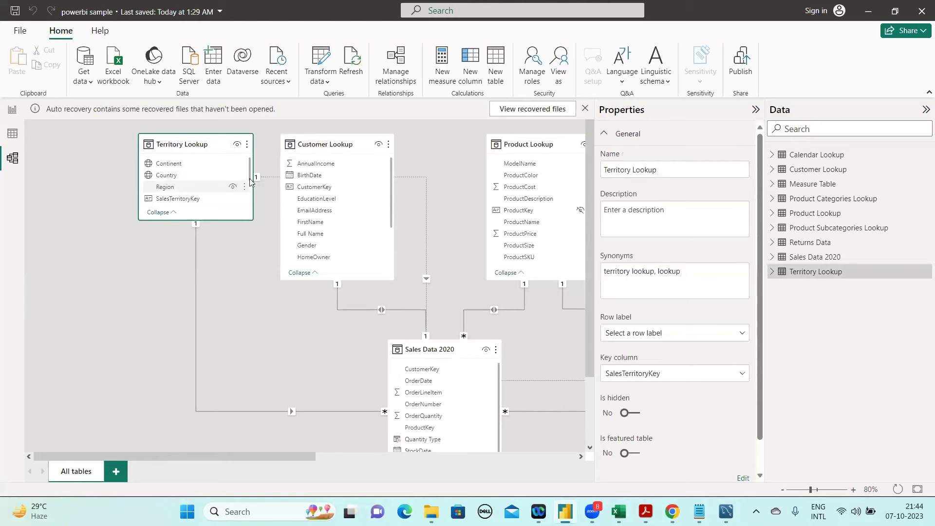
scroll(250, 188, "down", 1)
scroll(249, 191, "down", 2)
scroll(248, 193, "down", 1)
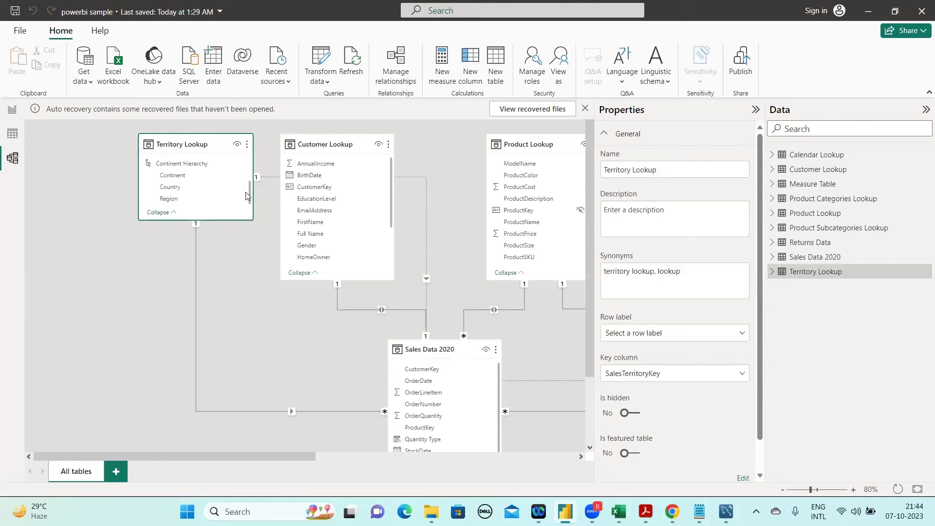
scroll(249, 190, "up", 3)
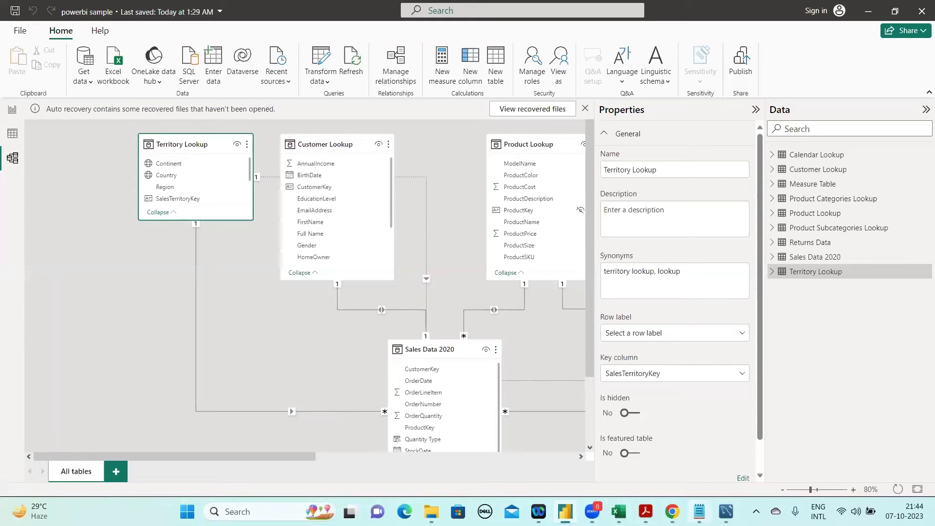
Look briefly at MySQL Workbench, then return to the Excel workbook and select the Dims/Fact heading in cell A2
left_click(726, 511)
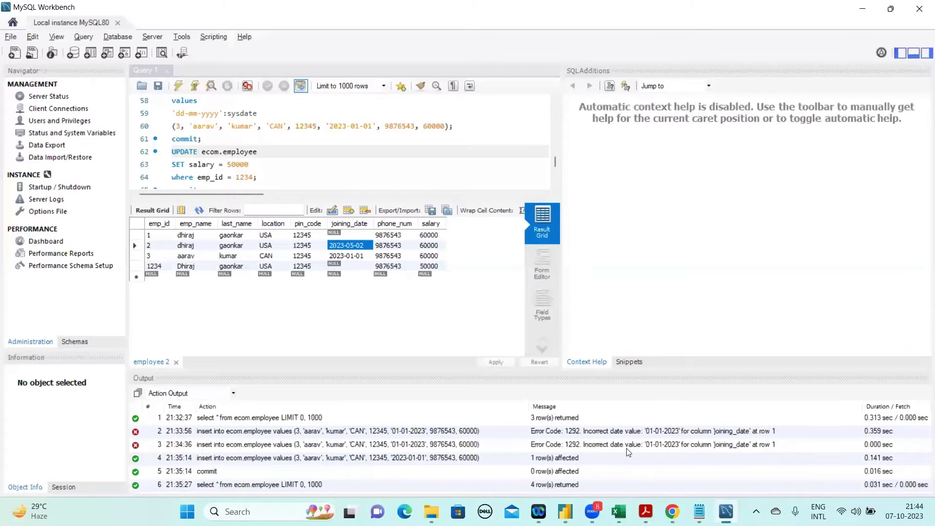
left_click(565, 511)
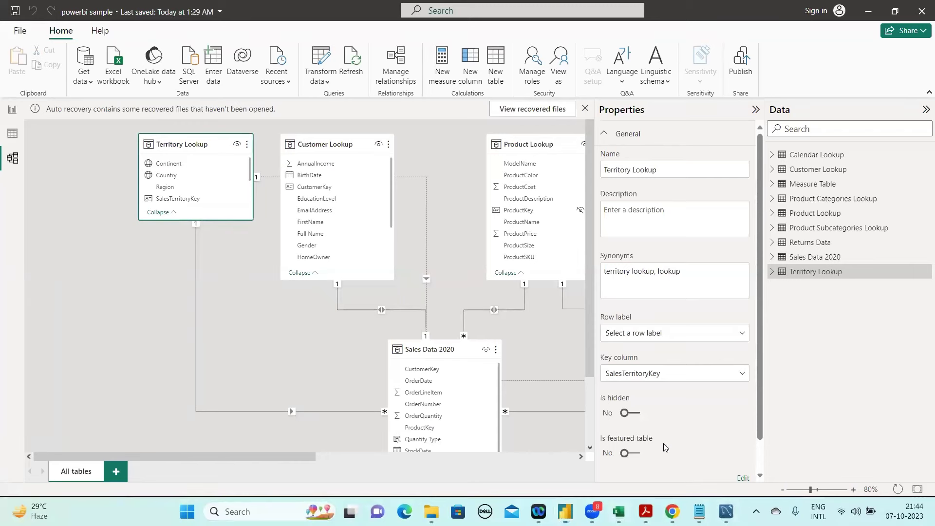
mouse_move(619, 509)
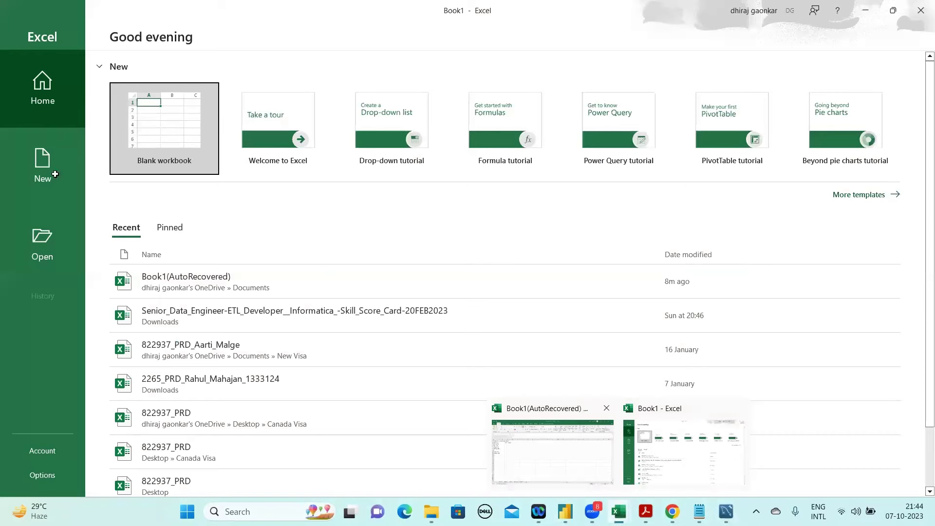
left_click(570, 457)
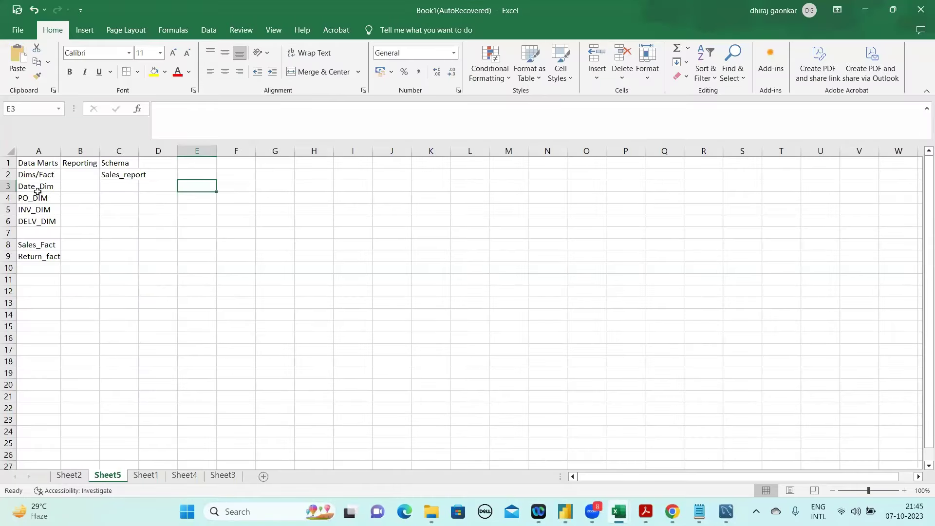
key("Home")
left_click(43, 176)
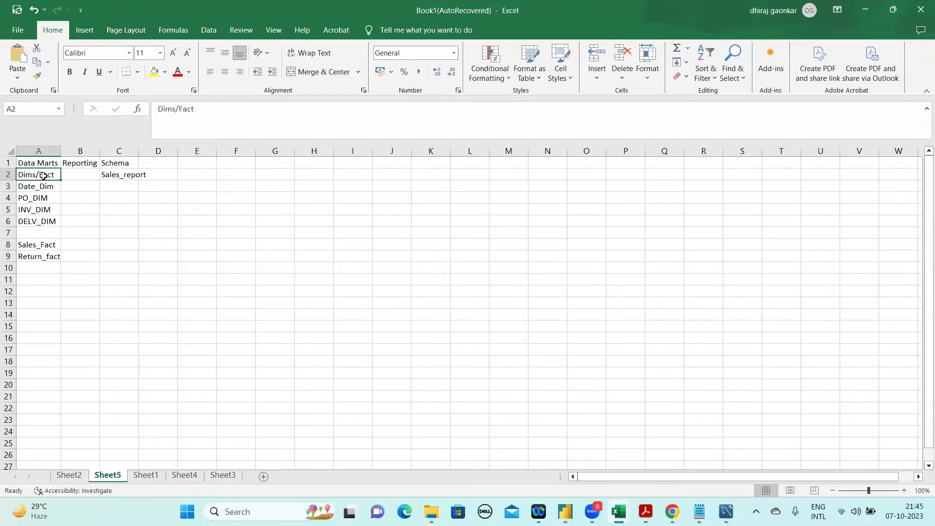
Switch back to the Power BI model, enlarge the Territory Lookup card to fit all its fields, and shift Customer Lookup further away from it
key("alt+Tab")
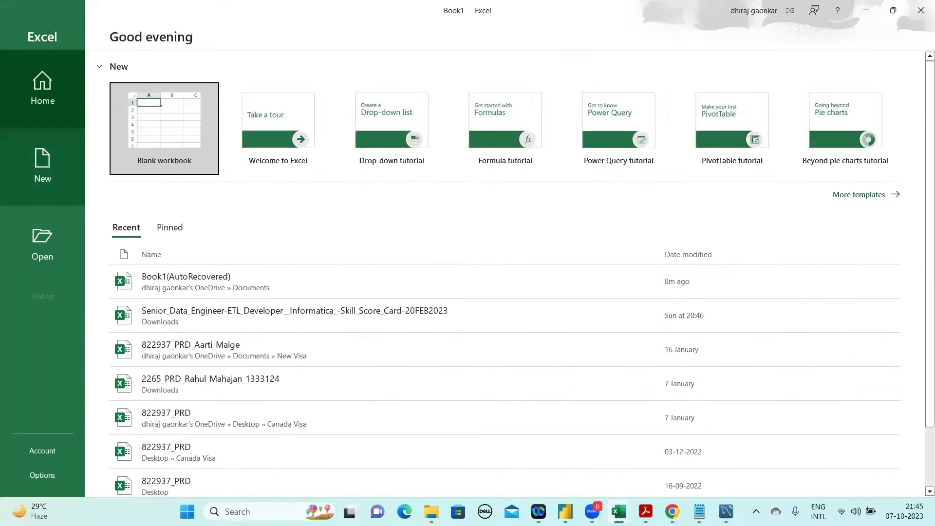
key("alt+Tab")
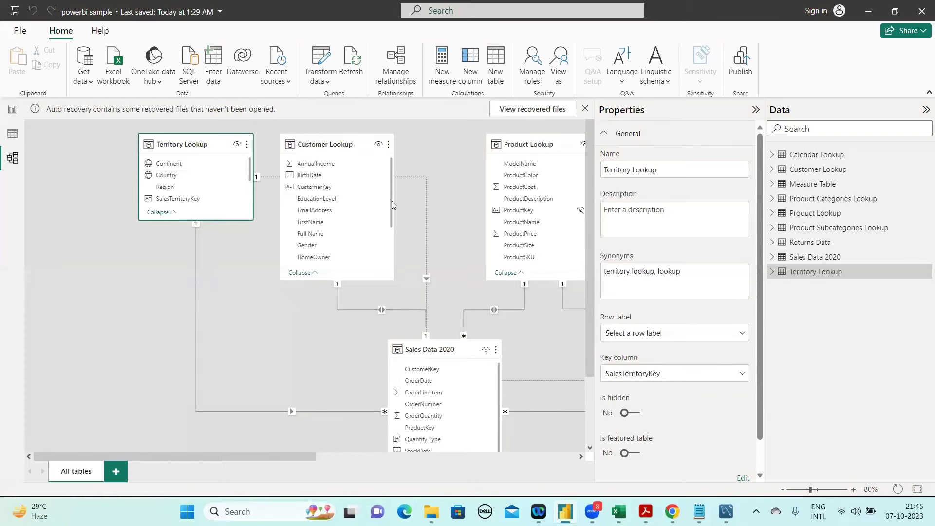
left_click_drag(392, 226, 389, 200)
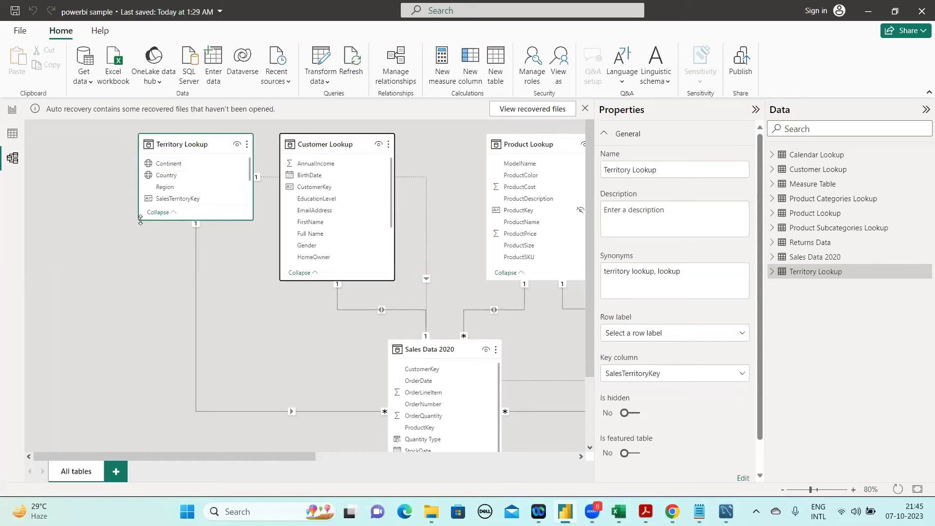
left_click_drag(33, 307, 61, 307)
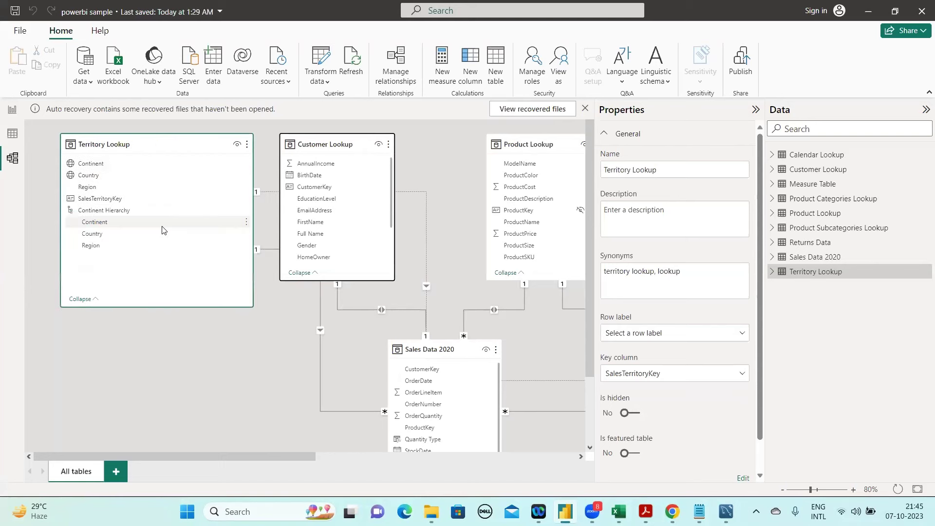
left_click_drag(325, 141, 361, 140)
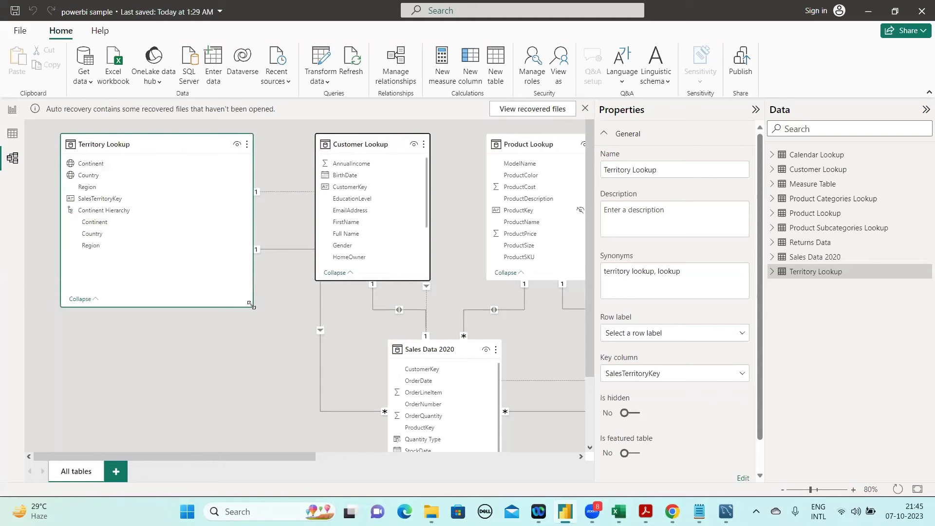
left_click_drag(252, 307, 259, 315)
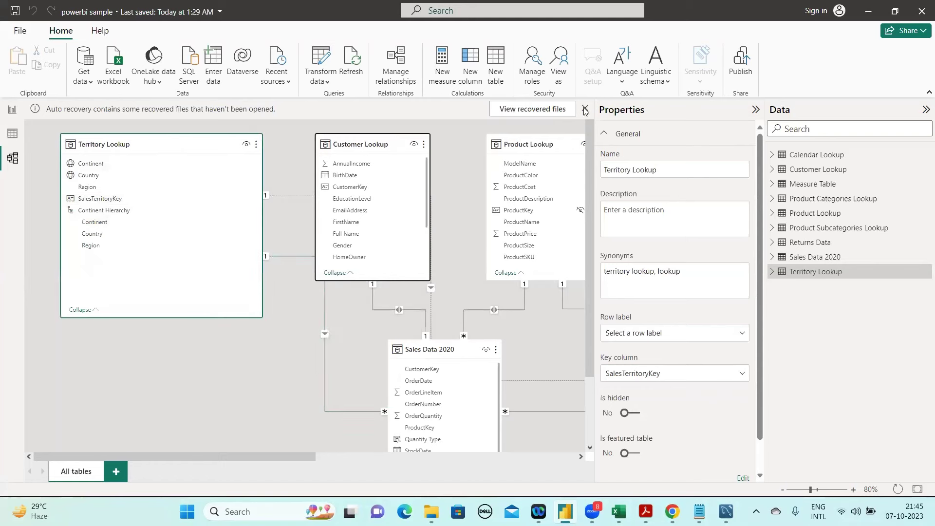
Enlarge the model diagram to 100% with the properties hidden and examine the lookup tables and their relationships to Sales Data 2020 and Returns Data
left_click(756, 111)
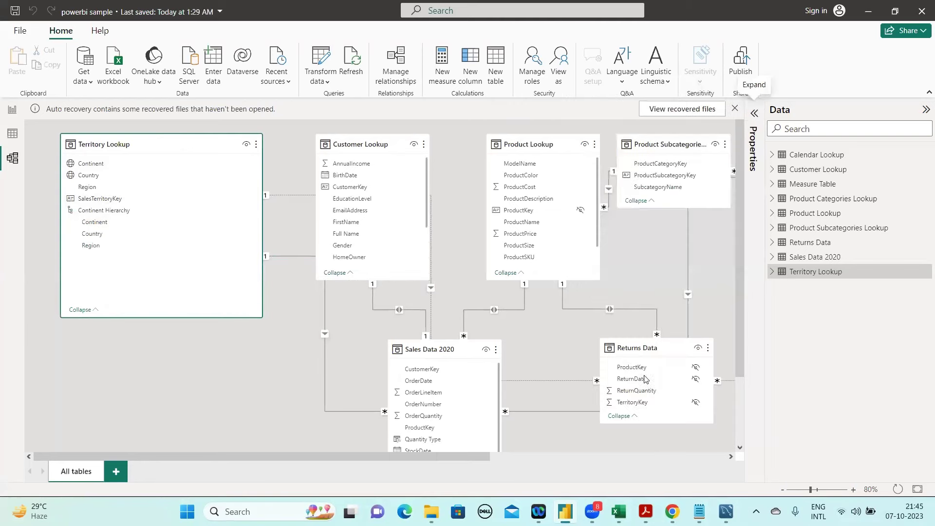
left_click(819, 490)
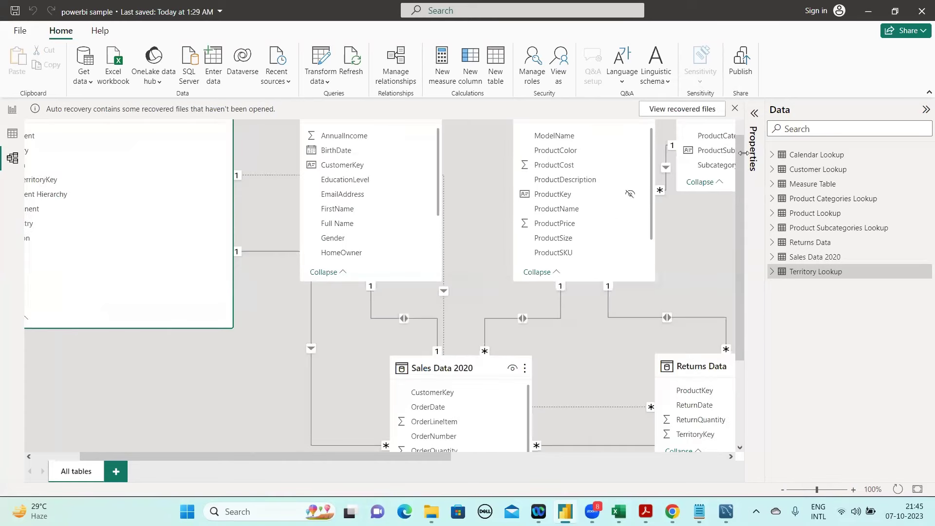
scroll(743, 150, "up", 1)
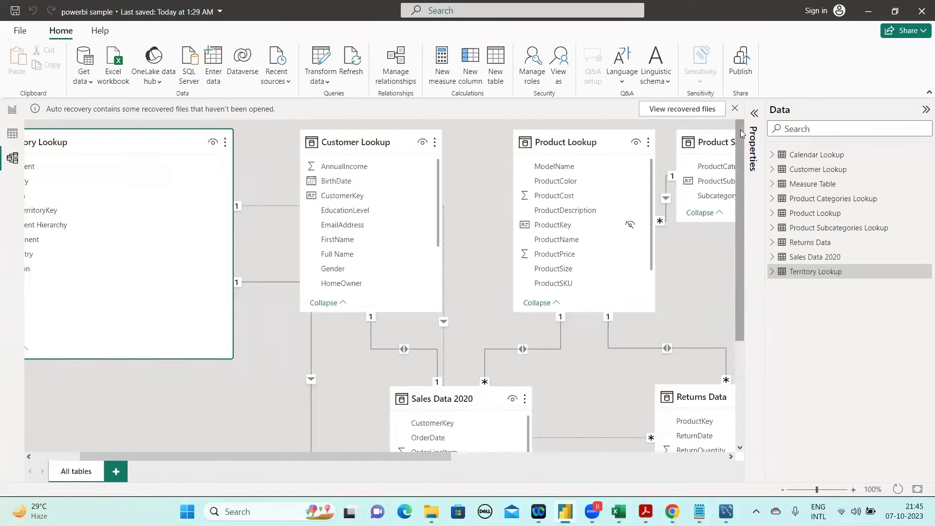
left_click_drag(373, 455, 268, 456)
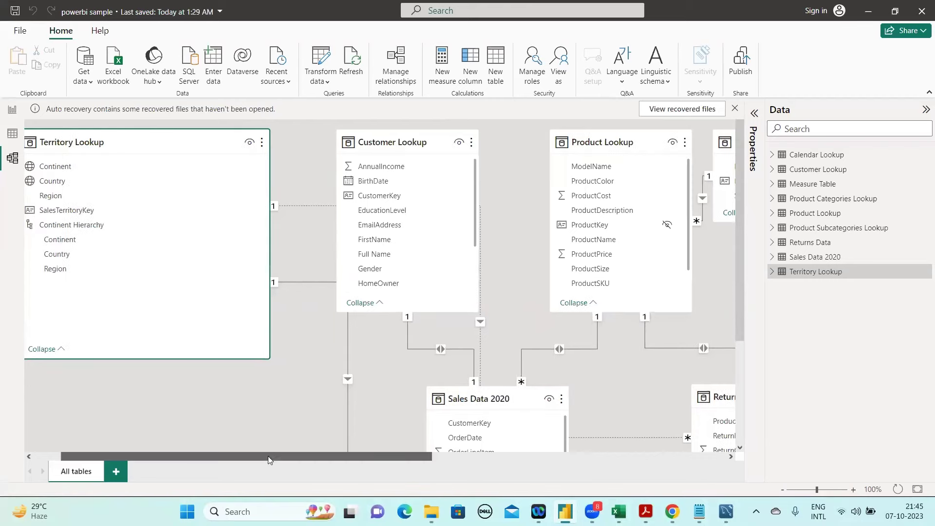
mouse_move(118, 143)
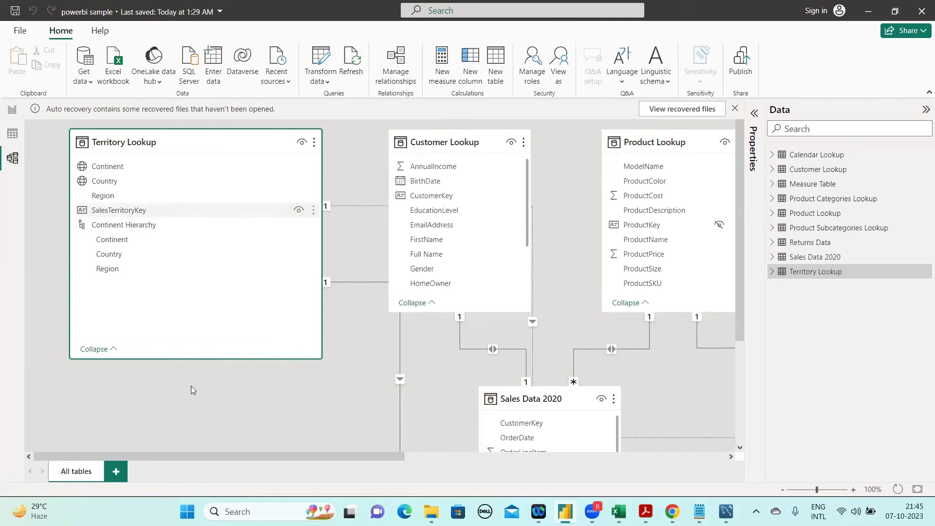
left_click_drag(296, 457, 327, 456)
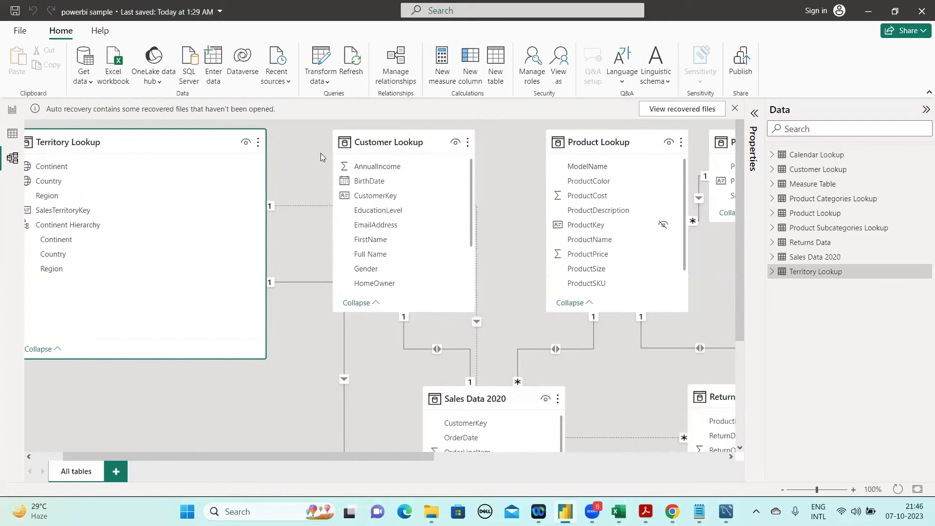
mouse_move(414, 144)
left_click_drag(424, 460, 462, 455)
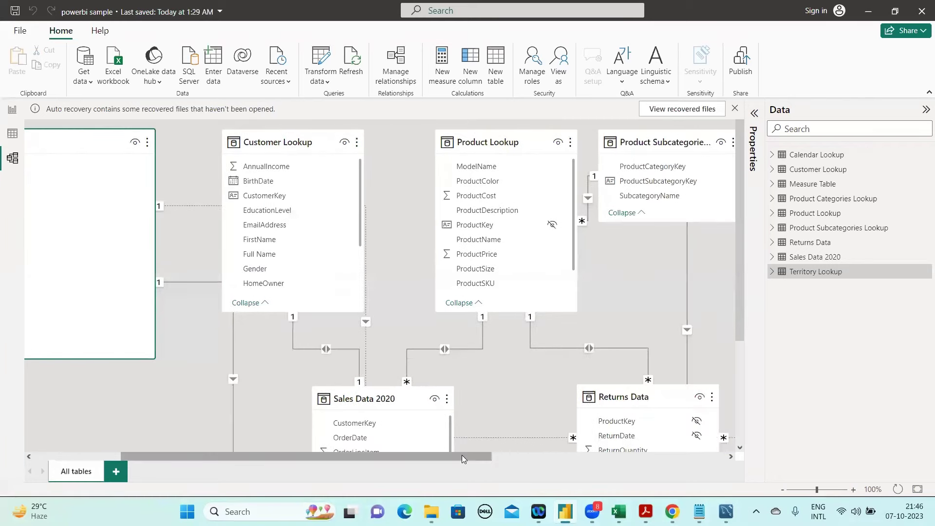
left_click(512, 452)
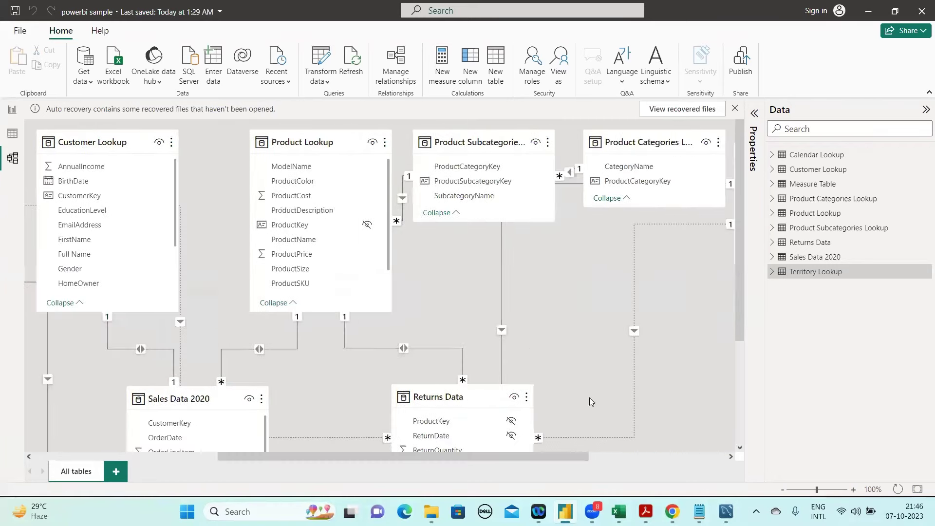
Examine the Product Categories Lookup and Calendar Lookup tables and their fields in the model diagram
left_click(630, 453)
left_click(548, 140)
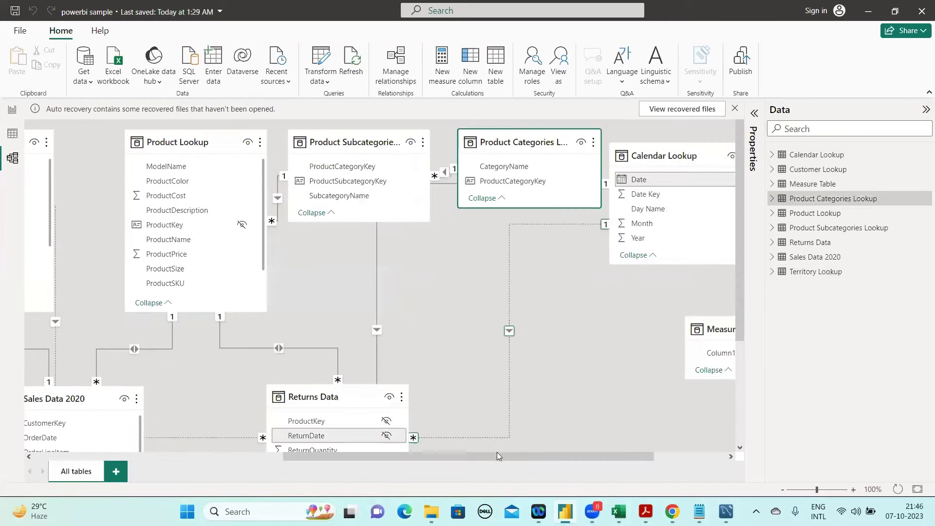
left_click_drag(497, 456, 569, 455)
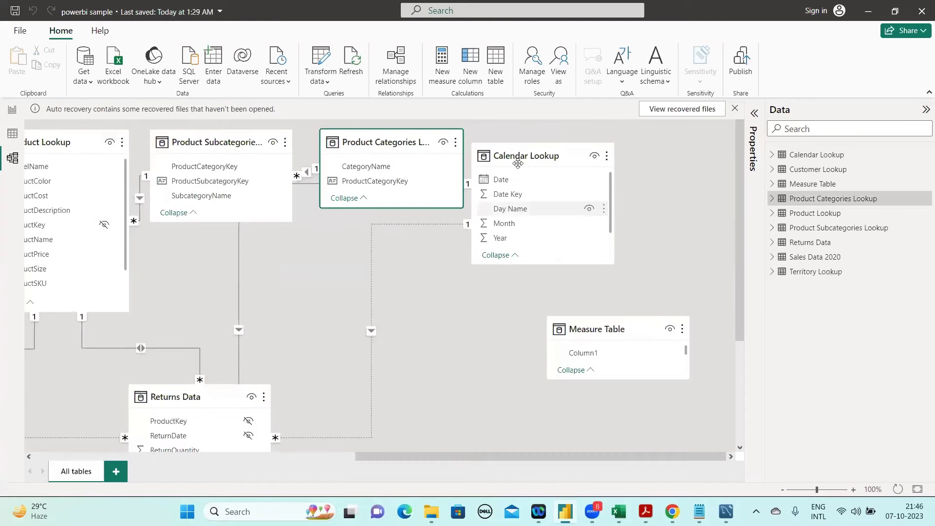
left_click(516, 161)
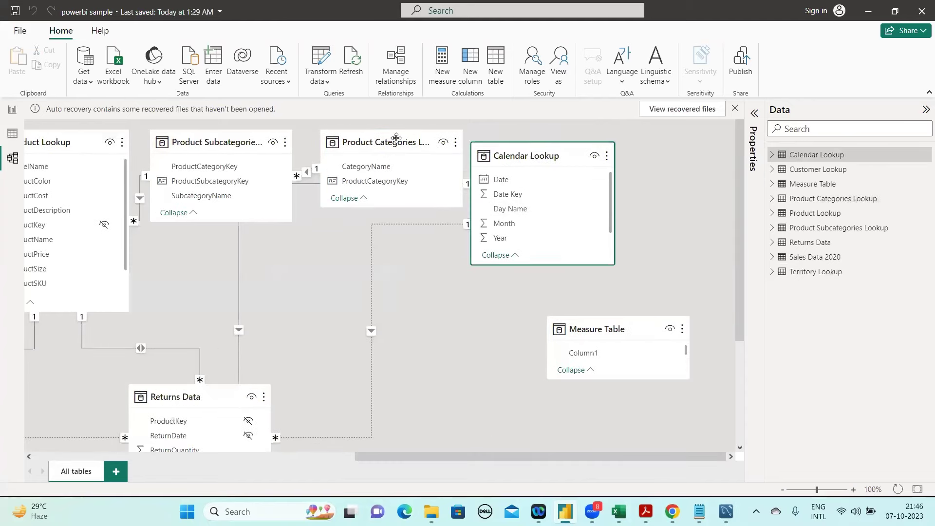
left_click(396, 137)
left_click(540, 179)
scroll(615, 212, "down", 1)
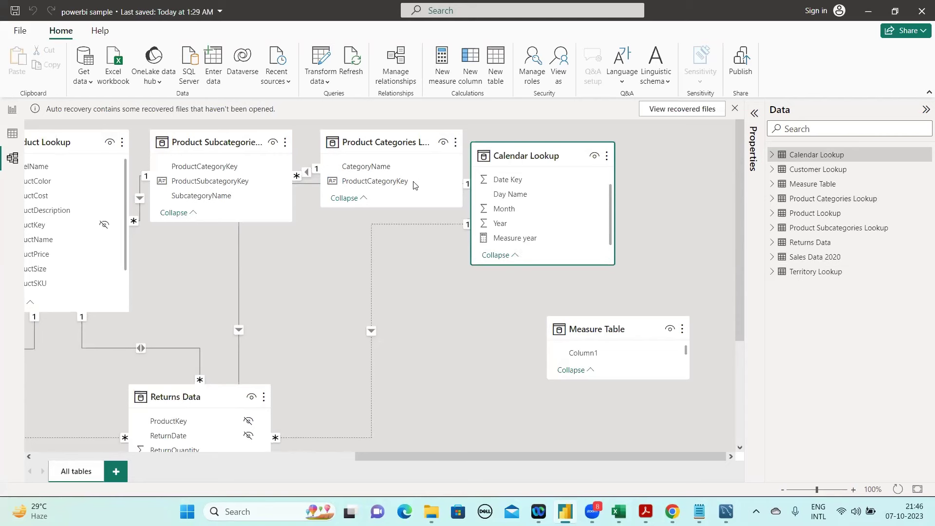
left_click(392, 151)
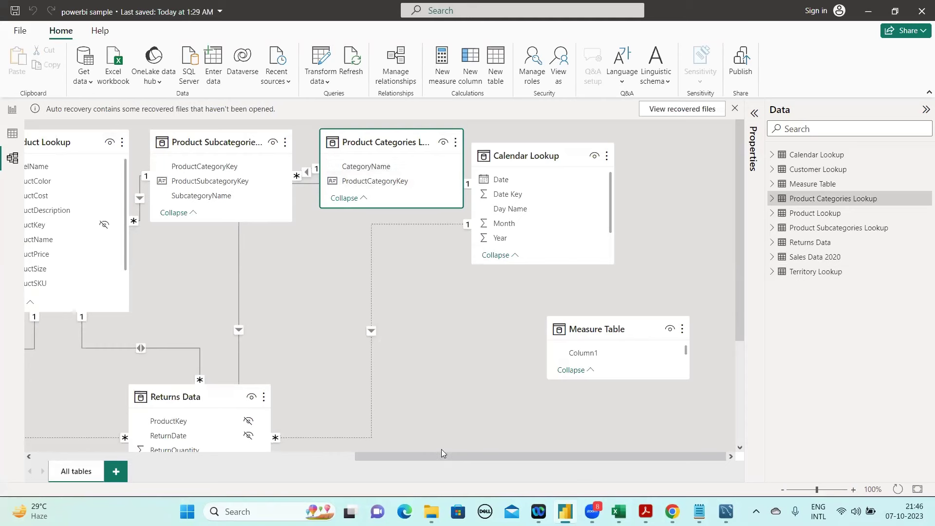
scroll(356, 453, "up", 1)
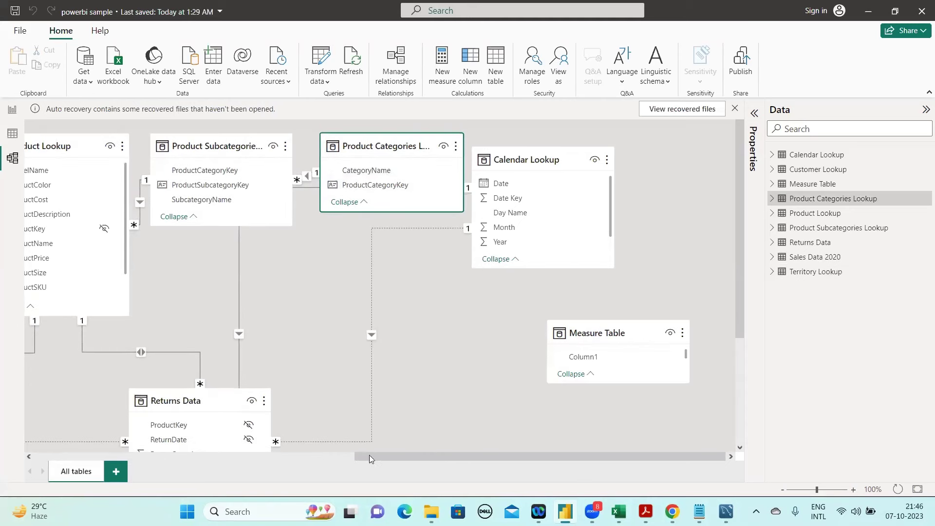
Select the Territory Lookup table, show its properties, and review the columns available as its key column
scroll(341, 292, "left", 3)
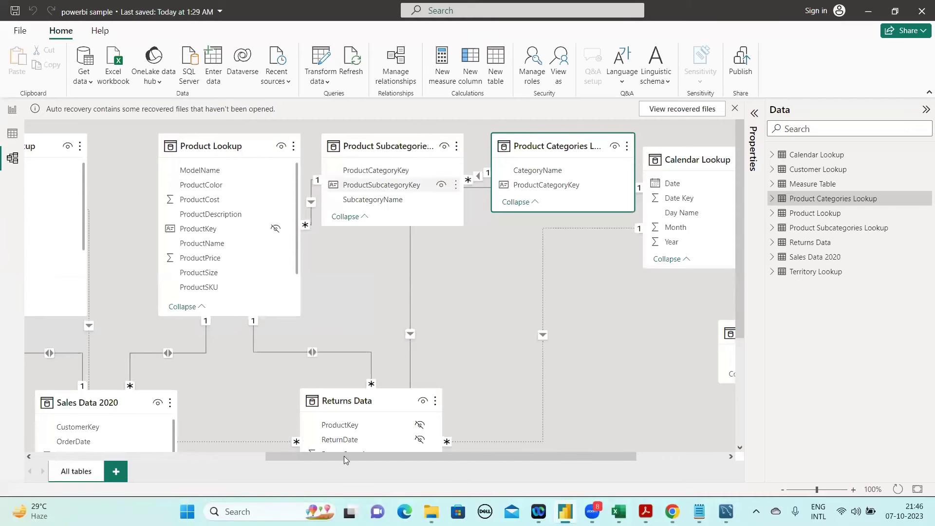
scroll(99, 465, "left", 4)
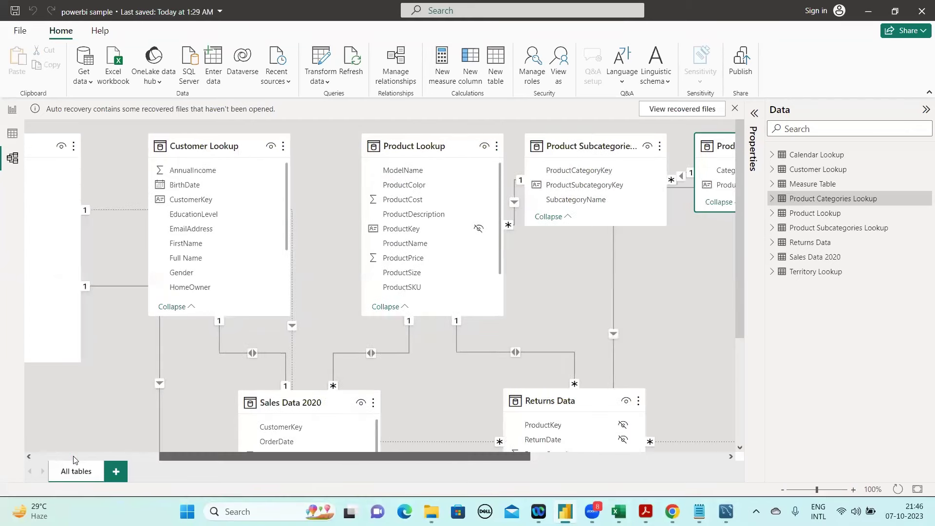
scroll(74, 460, "left", 5)
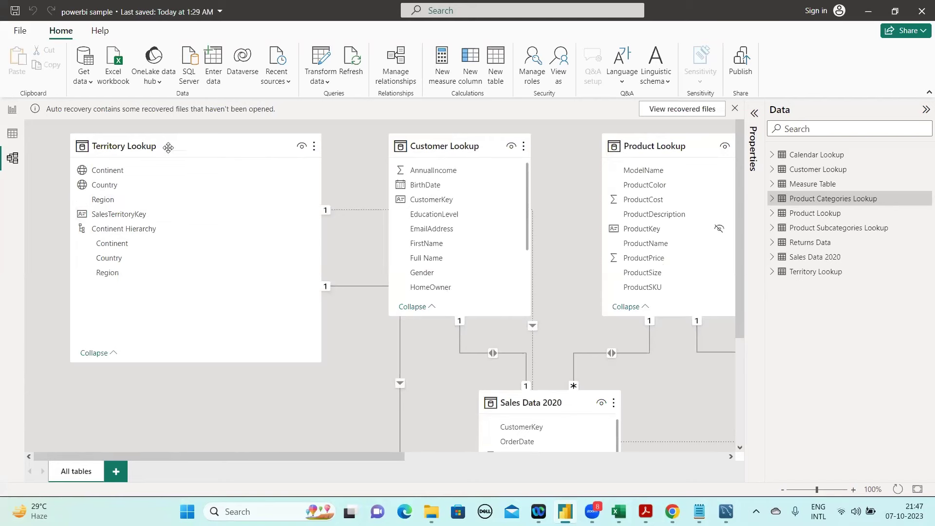
left_click(237, 172)
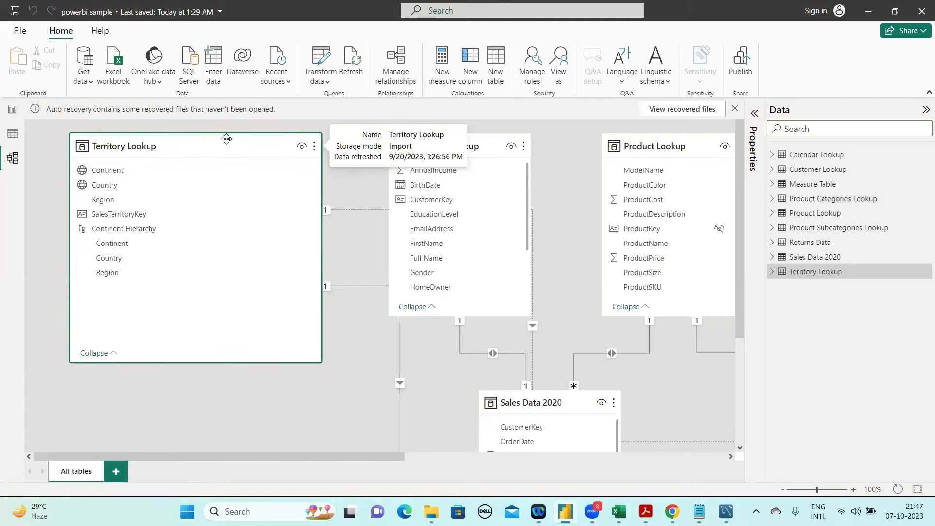
left_click(755, 116)
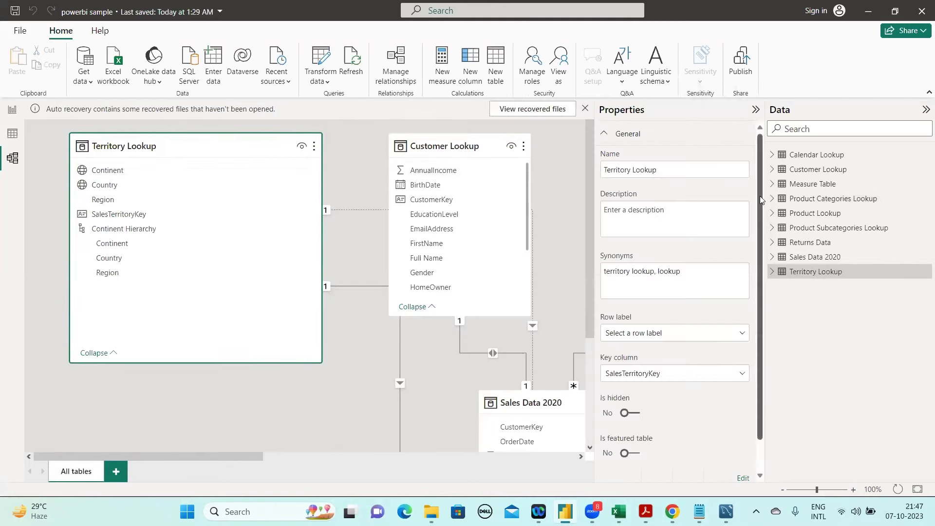
scroll(762, 205, "down", 2)
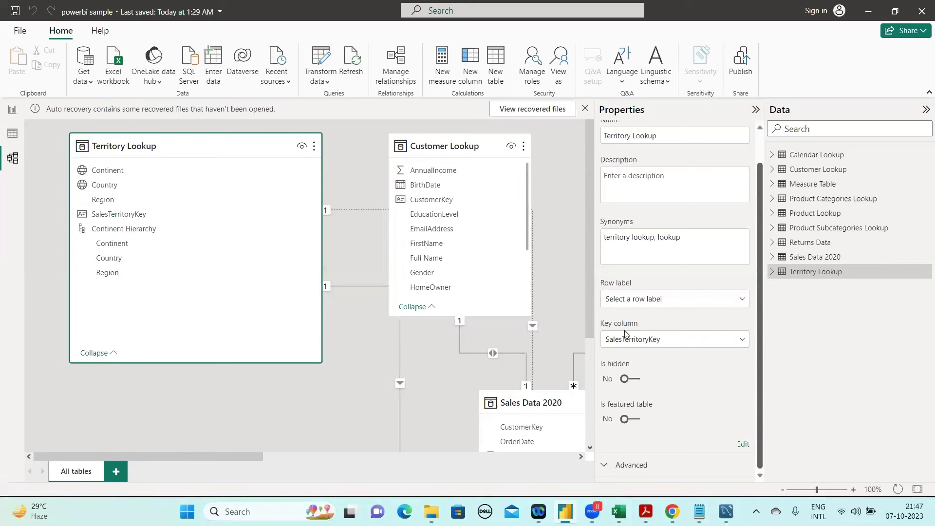
left_click(743, 341)
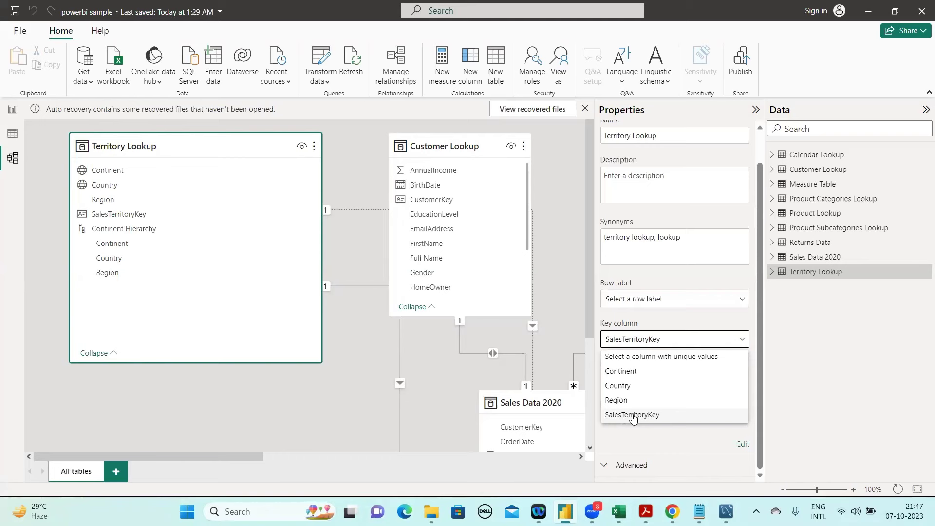
left_click(226, 208)
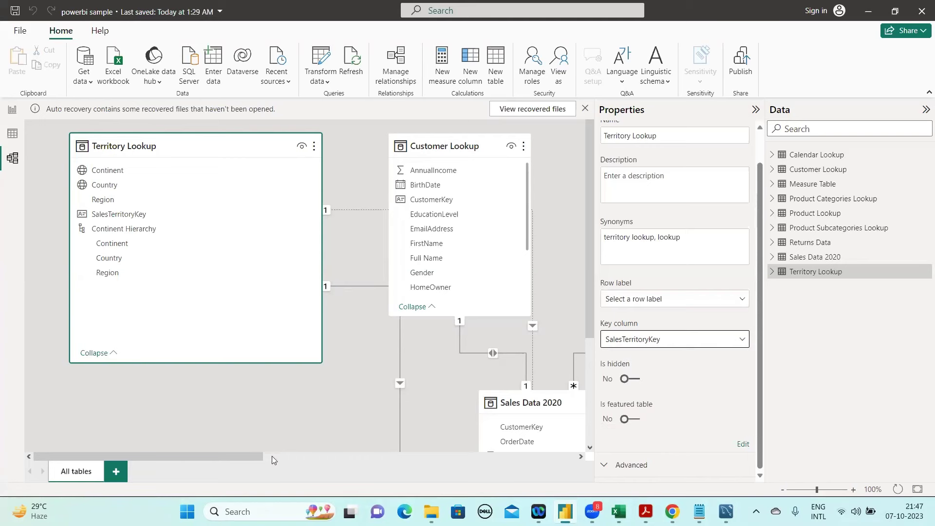
Check the fields and key column property of the Customer Lookup and Product Lookup tables
scroll(287, 415, "right", 3)
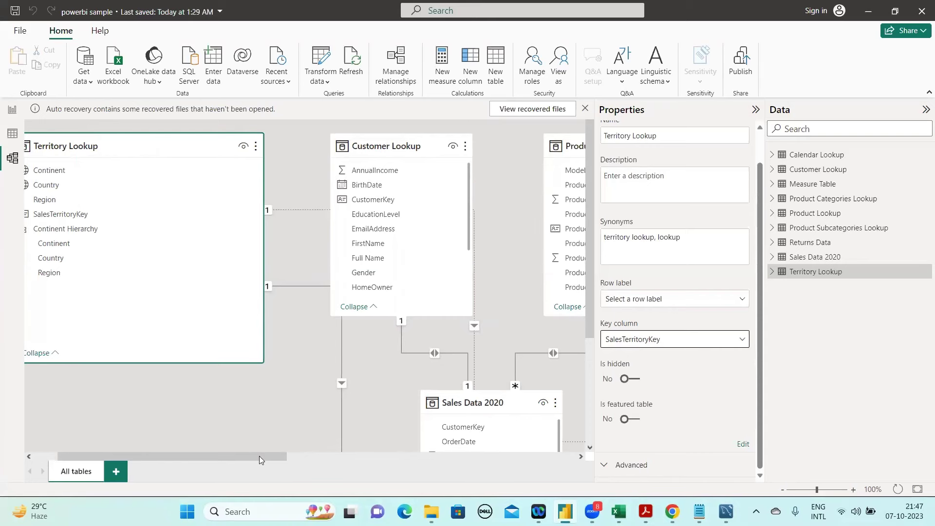
left_click_drag(259, 456, 316, 454)
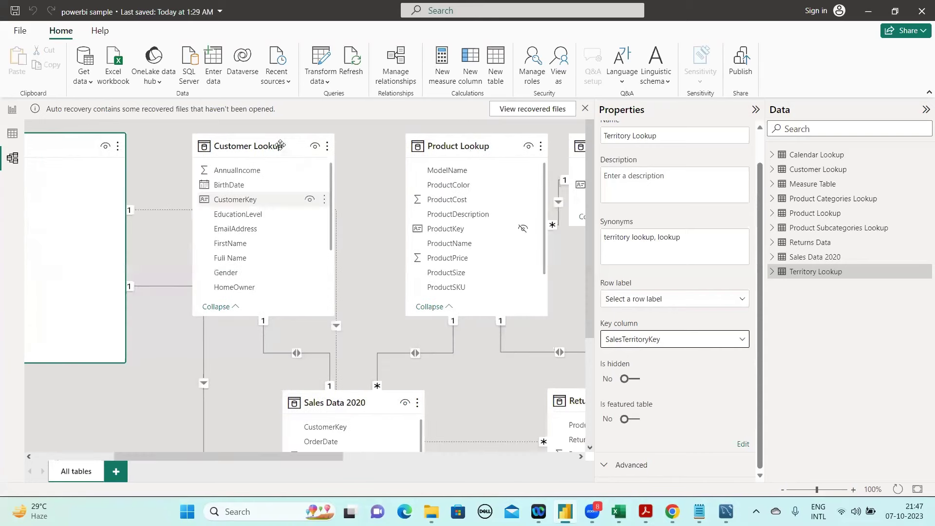
left_click(284, 176)
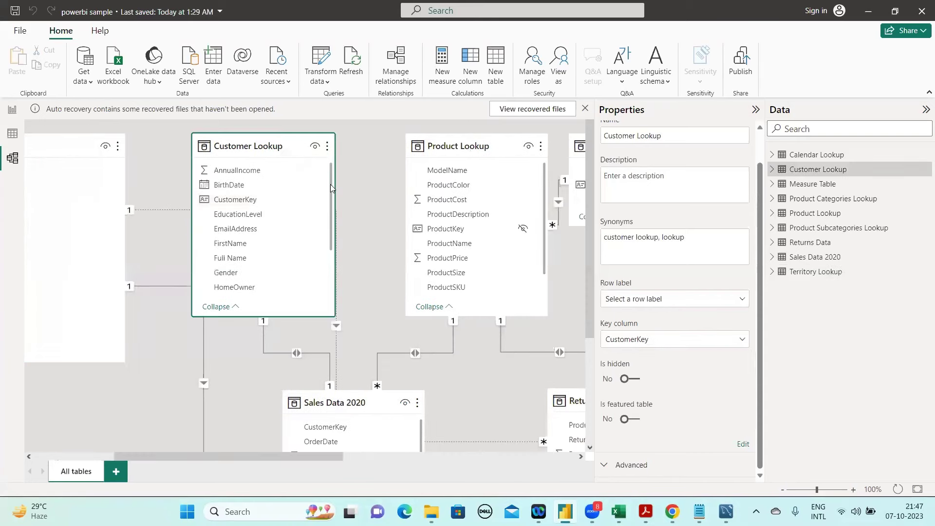
scroll(331, 193, "down", 3)
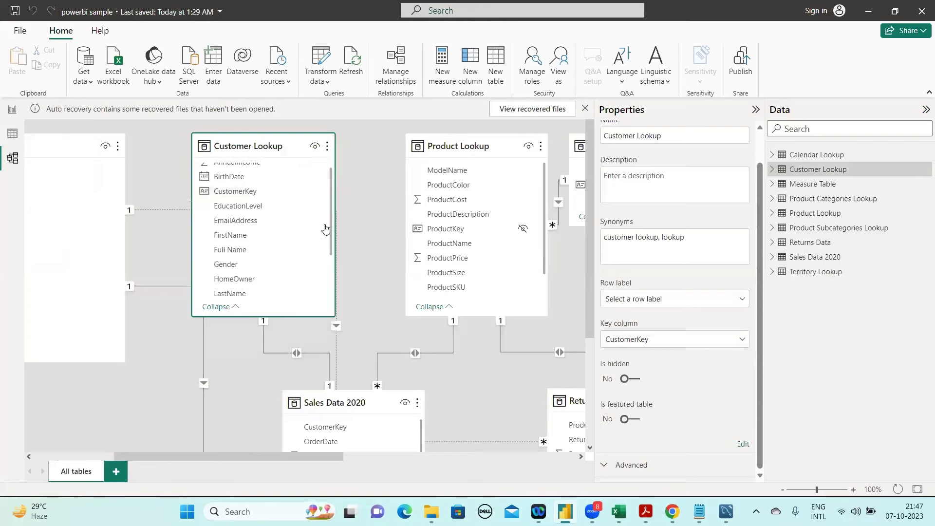
scroll(274, 139, "up", 3)
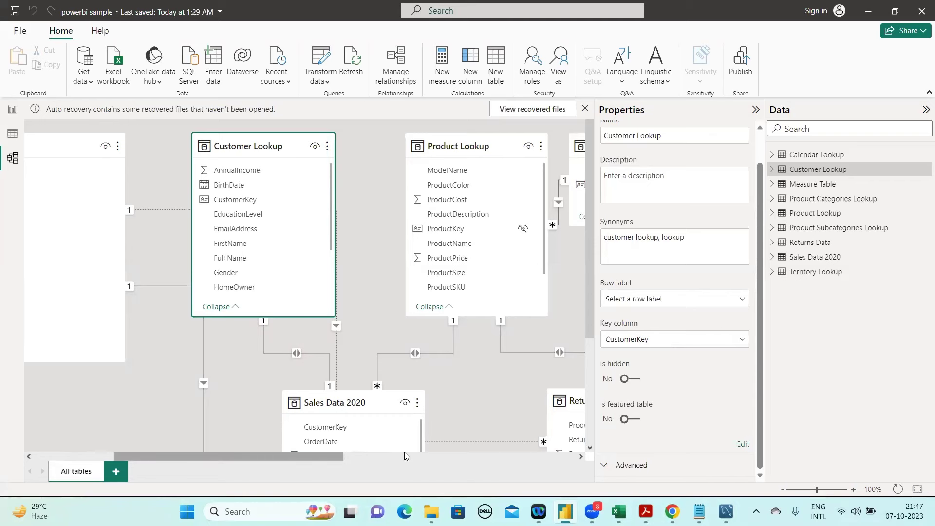
scroll(316, 141, "right", 3)
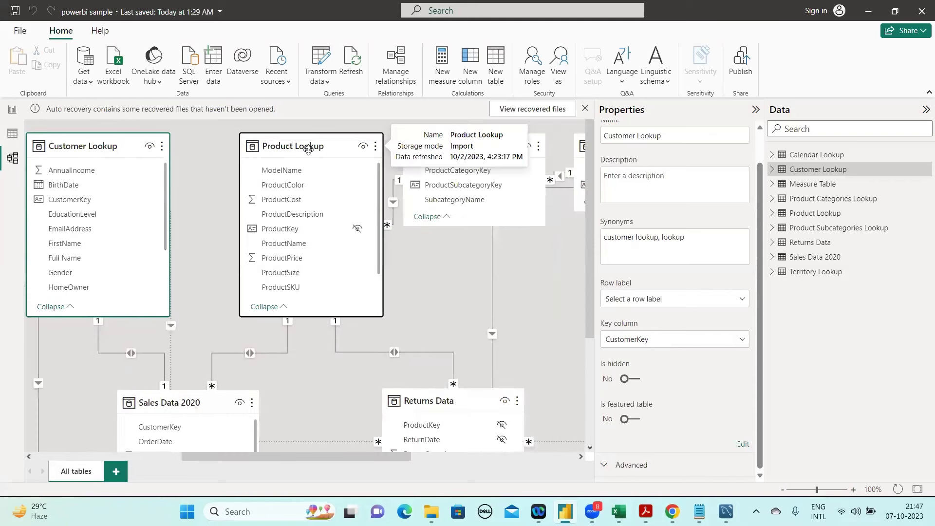
left_click(303, 207)
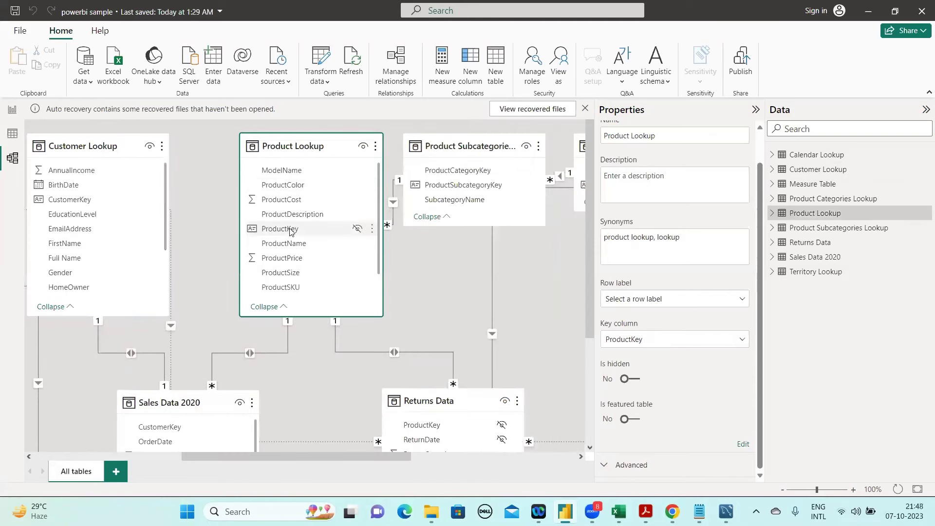
Check the key column property of the Product Categories Lookup and Calendar Lookup tables
left_click_drag(327, 456, 383, 464)
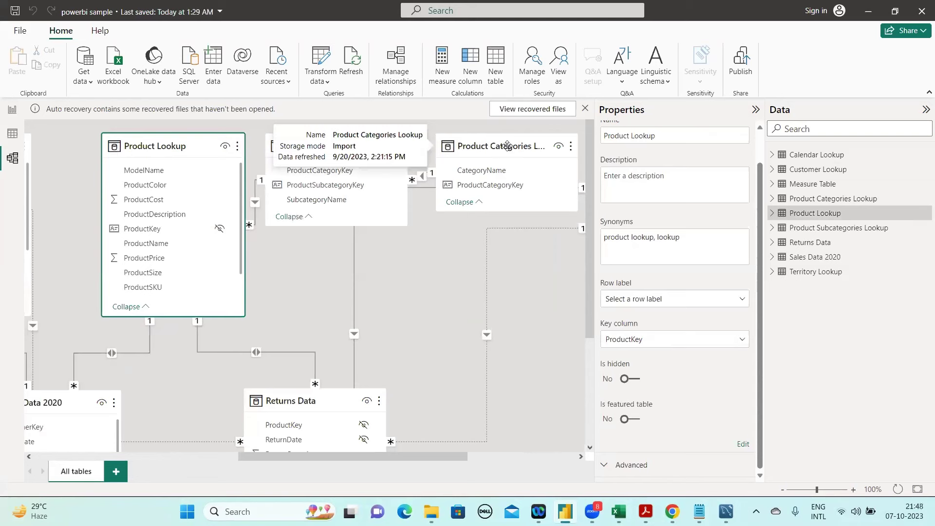
left_click(508, 146)
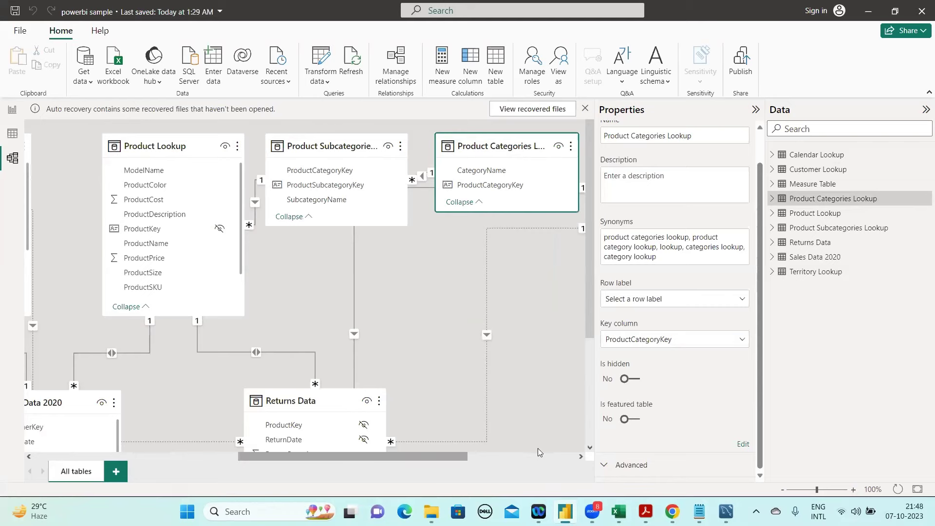
scroll(538, 450, "right", 3)
left_click_drag(494, 157, 495, 152)
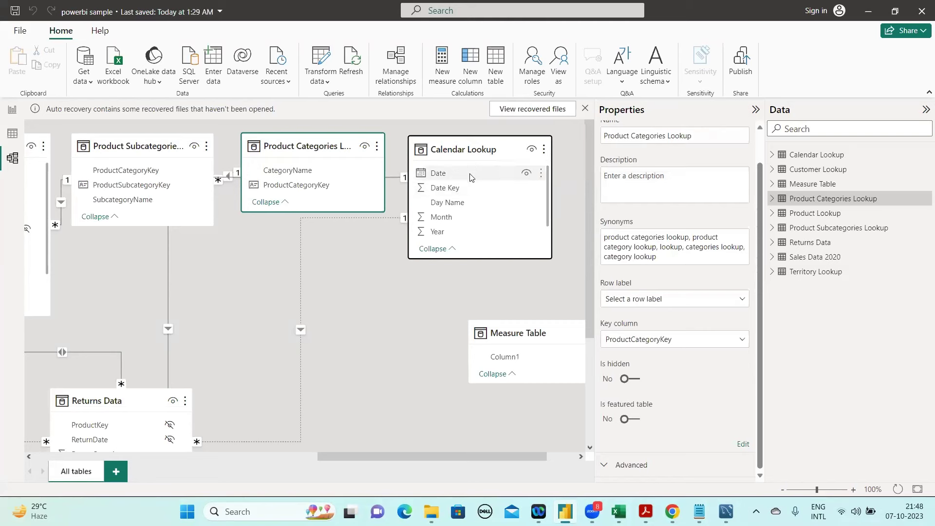
left_click(468, 148)
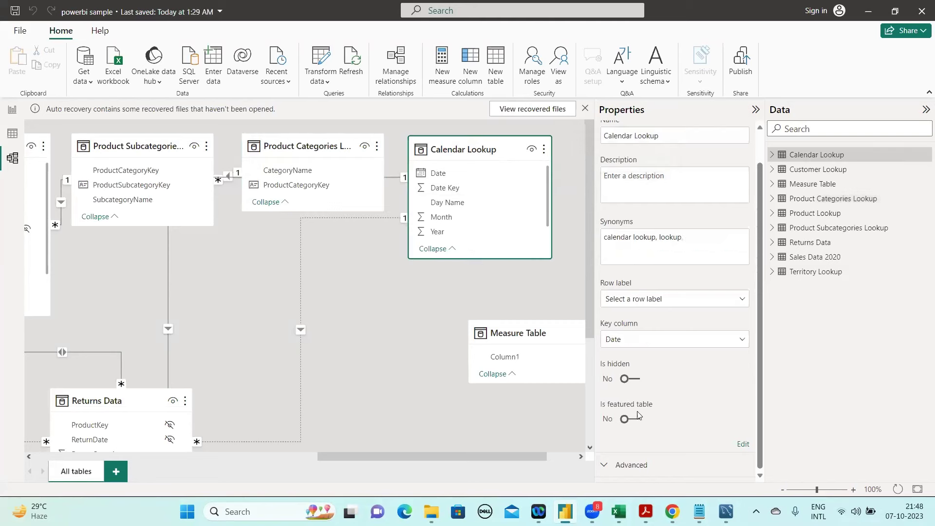
Switch to MySQL Workbench and add the statement "desc ecom.employee;" on a new line at the end of the query script
left_click(726, 512)
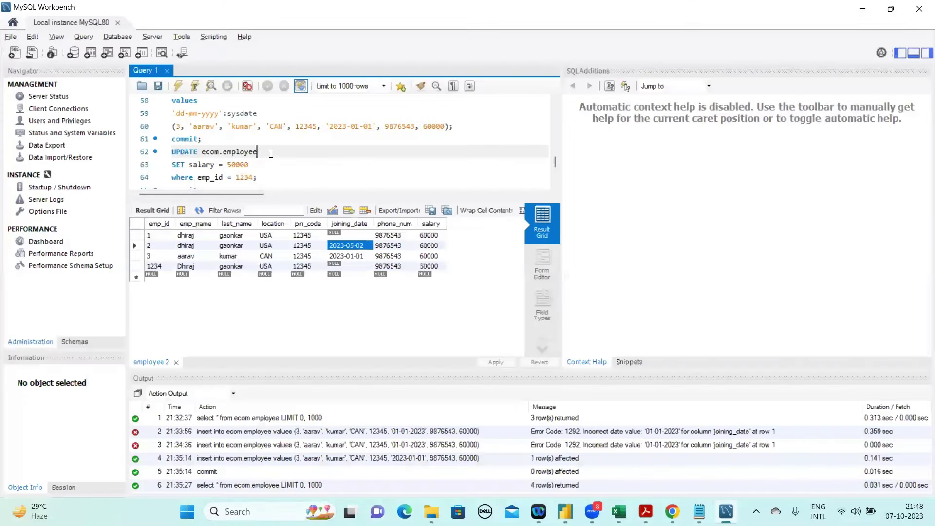
key("Down")
key("Down")
scroll(271, 154, "down", 1)
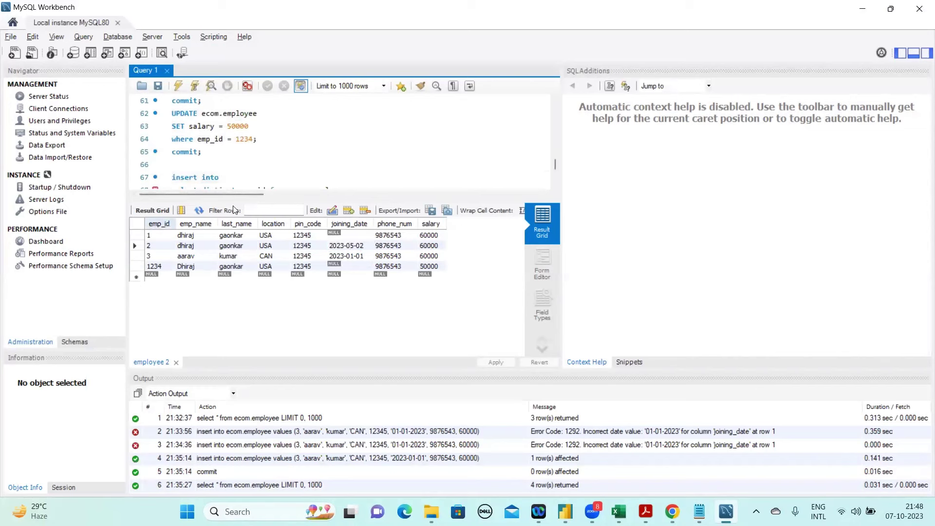
left_click(328, 153)
key("Down")
key("Down")
key("Down")
key("Down")
key("Down")
key("Down")
key("Down")
key("Down")
key("Down")
key("Down")
key("Down")
key("Down")
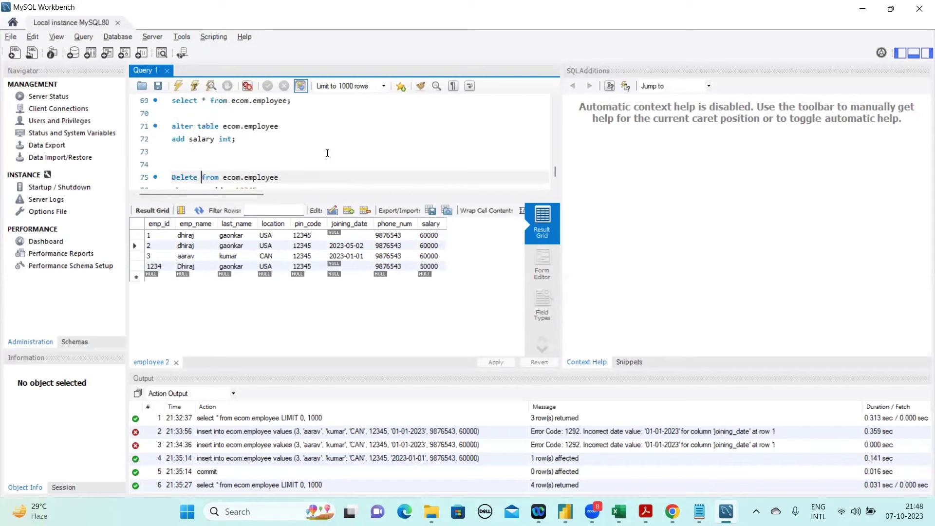
key("Return")
key("Return")
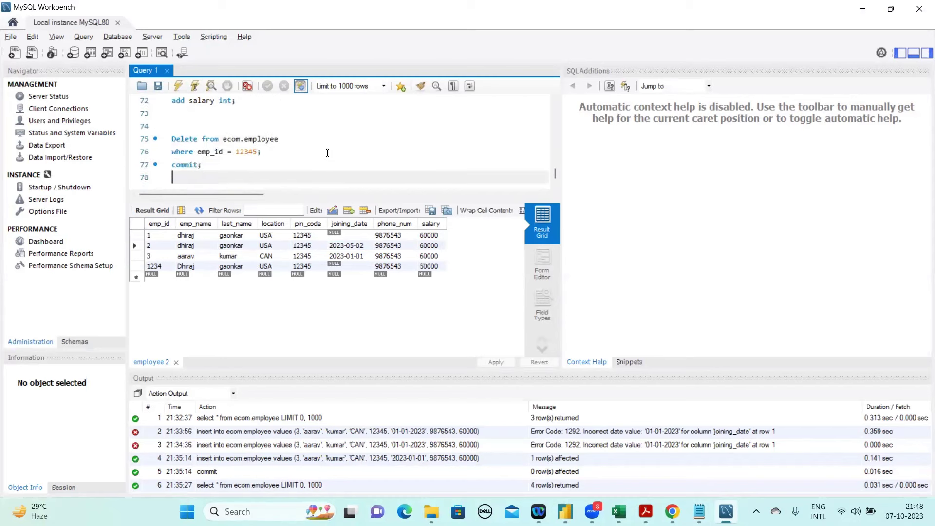
type("desc")
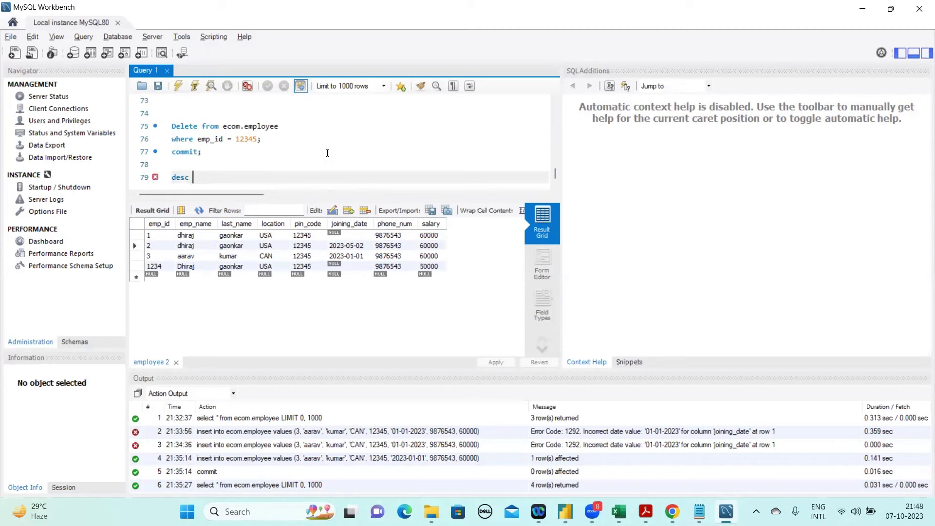
type(" ecm")
type(".")
type("e,")
type("ploye")
type("e;")
Run only the desc ecom.employee statement and inspect the Key entry and field name of the emp_id row
key("shift+Up")
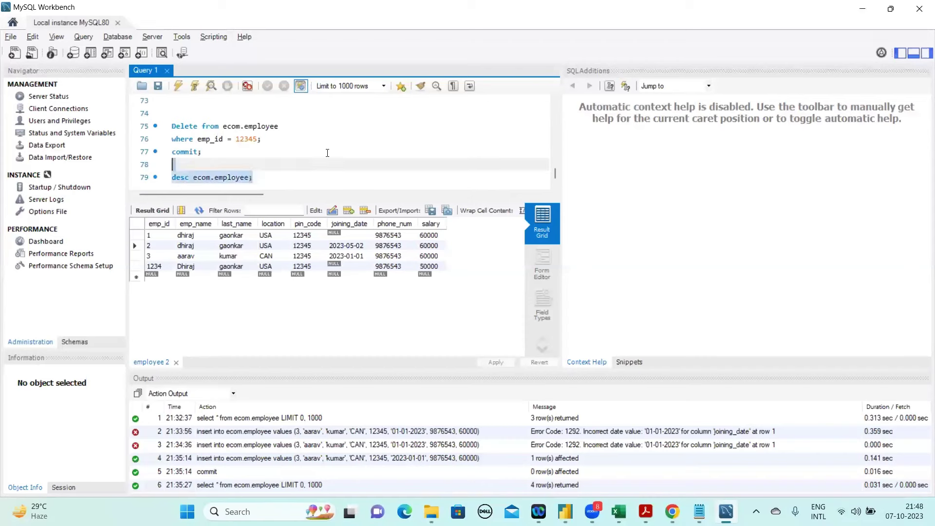
key("shift+Right")
key("shift+Right")
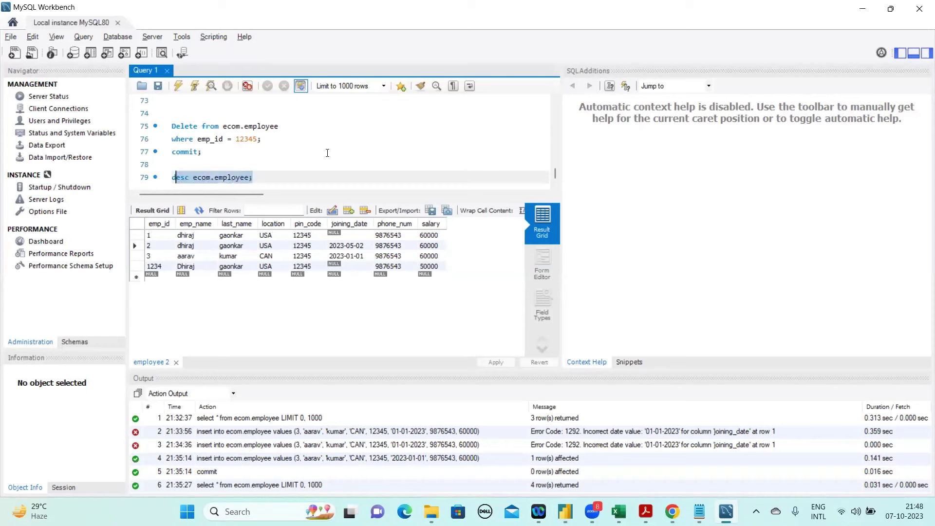
key("shift+Left")
left_click(178, 86)
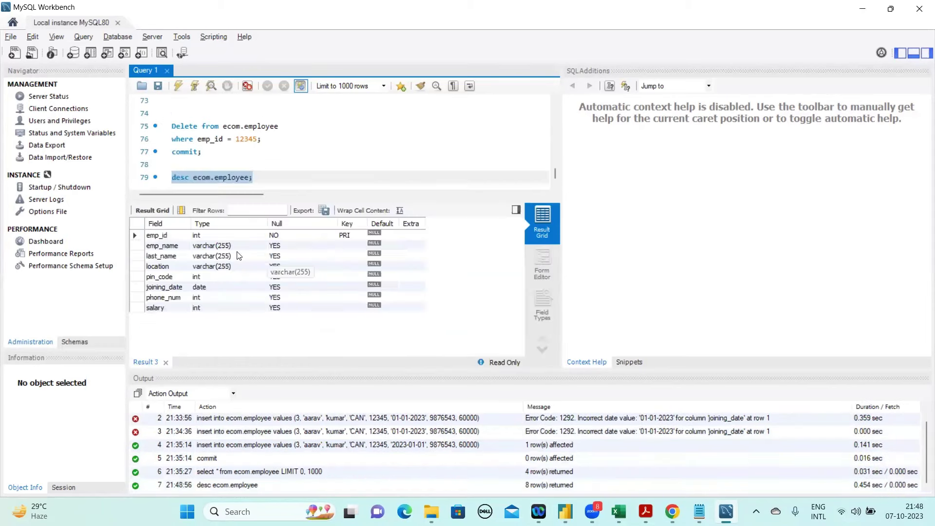
left_click(353, 236)
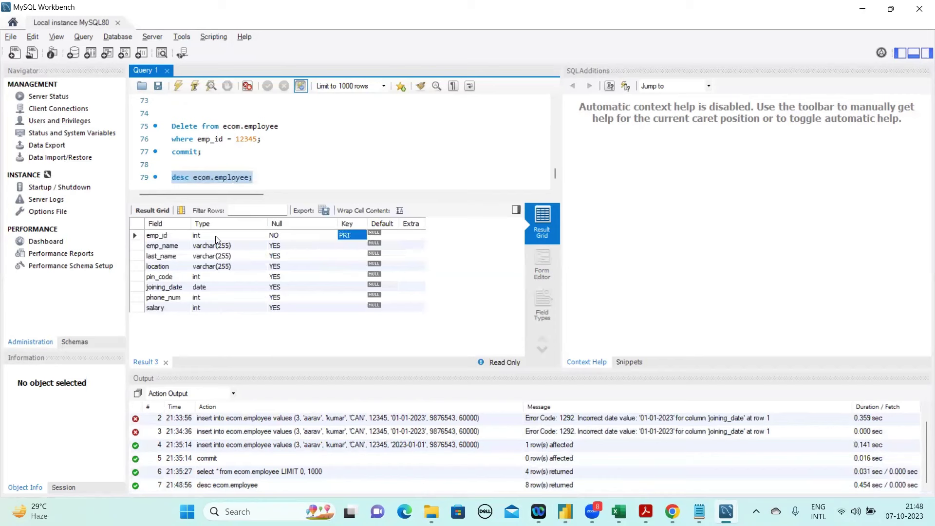
left_click(165, 236)
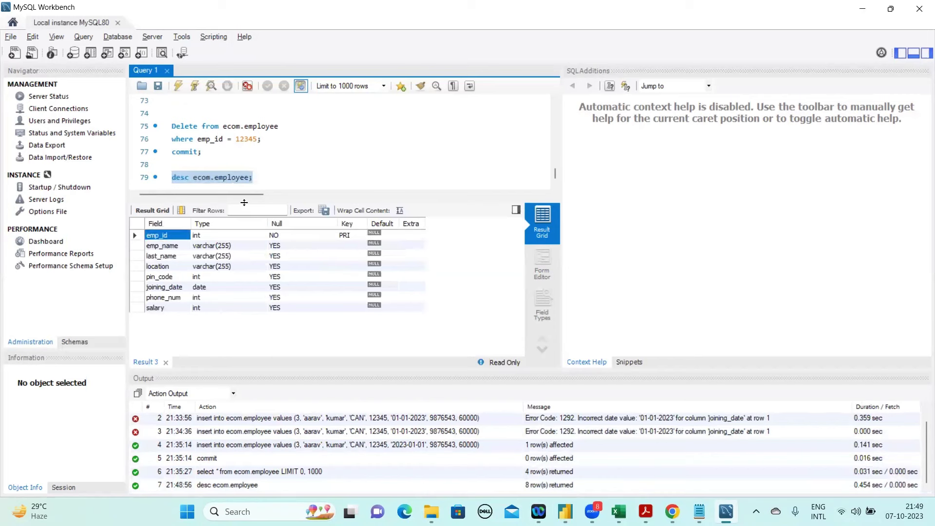
Go back to the create table ecom.department statement in the script and examine its table name and the not null primary key definition of department_id
left_click(277, 171)
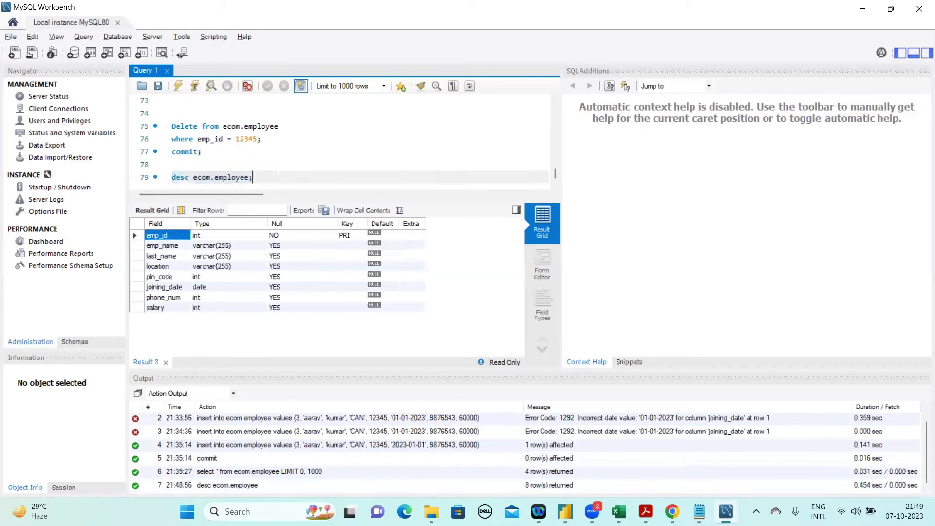
key("Up")
key("Up")
key("Up")
key("Up")
key("Up")
key("Up")
key("Up")
key("Up")
key("Up")
key("Up")
key("Up")
key("Up")
key("Up")
key("Up")
key("Up")
key("Up")
key("Up")
key("Up")
key("Up")
key("Up")
key("Up")
key("Up")
key("Up")
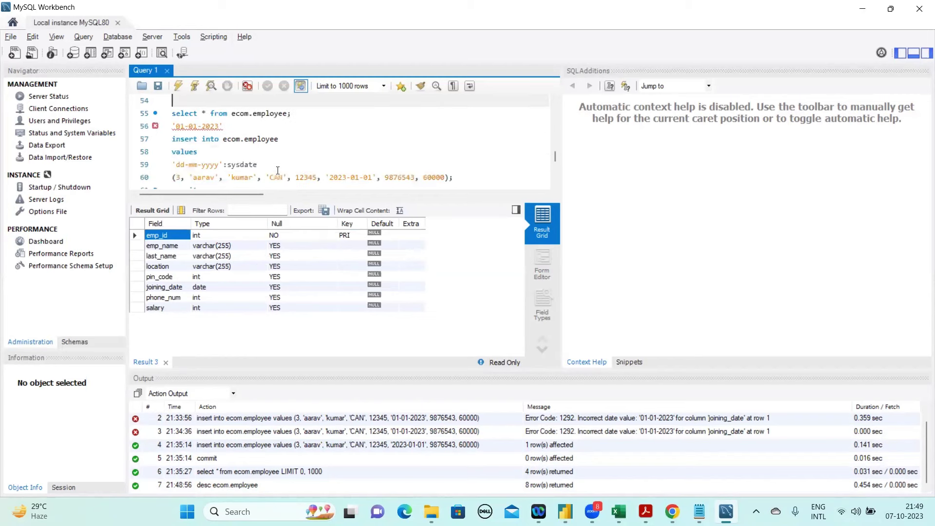
key("Up")
key("Up")
key("Up")
key("Up")
key("Up")
key("Up")
key("Up")
key("Up")
key("Up")
key("Up")
key("Up")
key("Up")
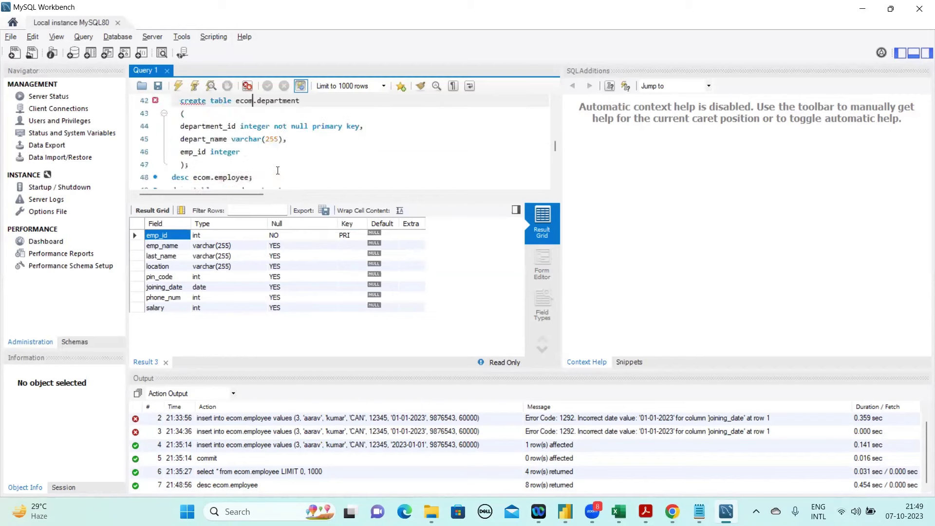
key("Down")
key("Down")
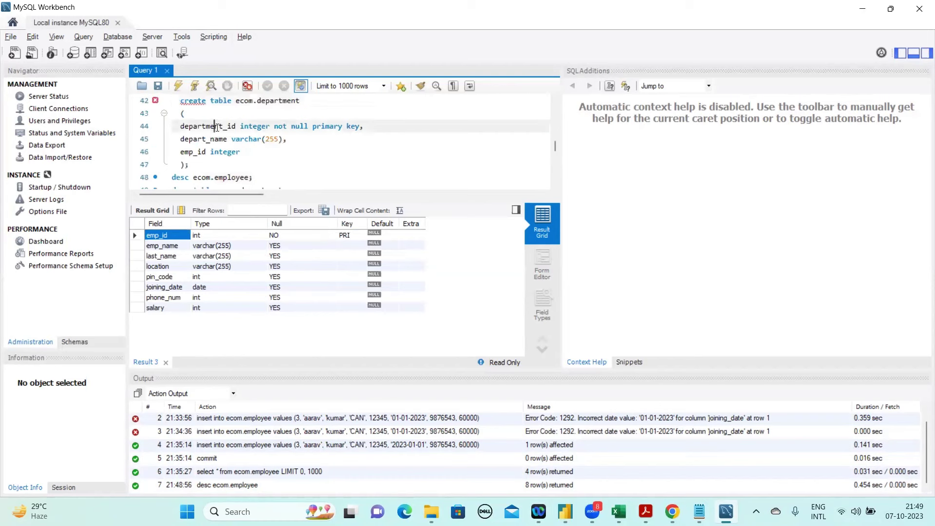
key("Right")
key("Right")
key("Right")
key("Right")
key("ctrl+shift+Left")
key("Right")
key("Right")
key("Right")
key("Right")
key("Right")
key("Right")
key("Right")
key("Right")
key("Right")
key("Right")
key("ctrl+shift+Left")
key("ctrl+shift+Left")
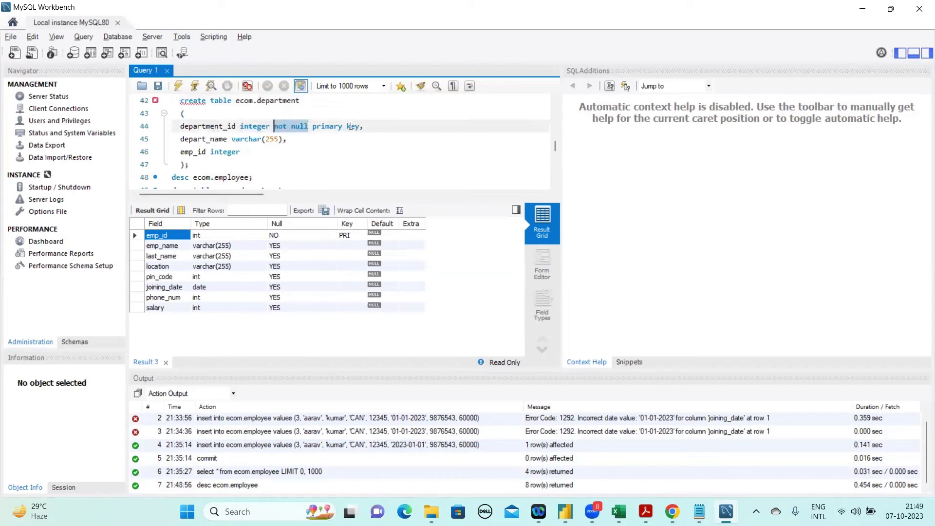
left_click_drag(308, 100, 232, 104)
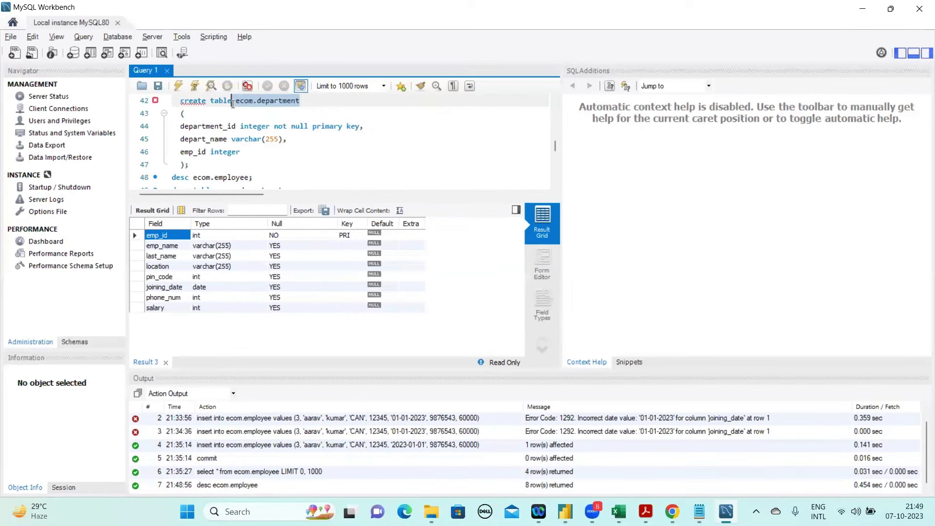
left_click(300, 109)
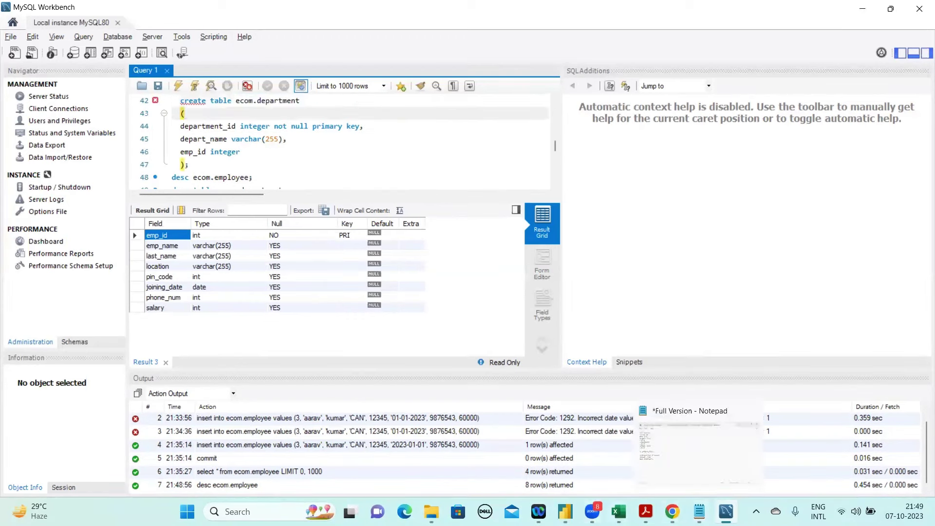
Switch to the Power BI model, look through the Calendar Lookup fields and check the key column property of the Customer Lookup table
left_click(700, 512)
left_click(565, 512)
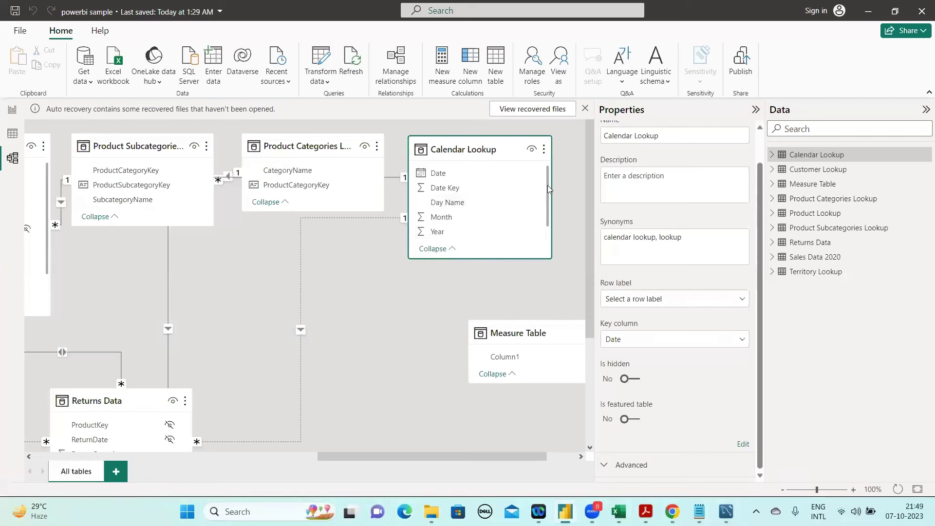
left_click_drag(548, 200, 548, 210)
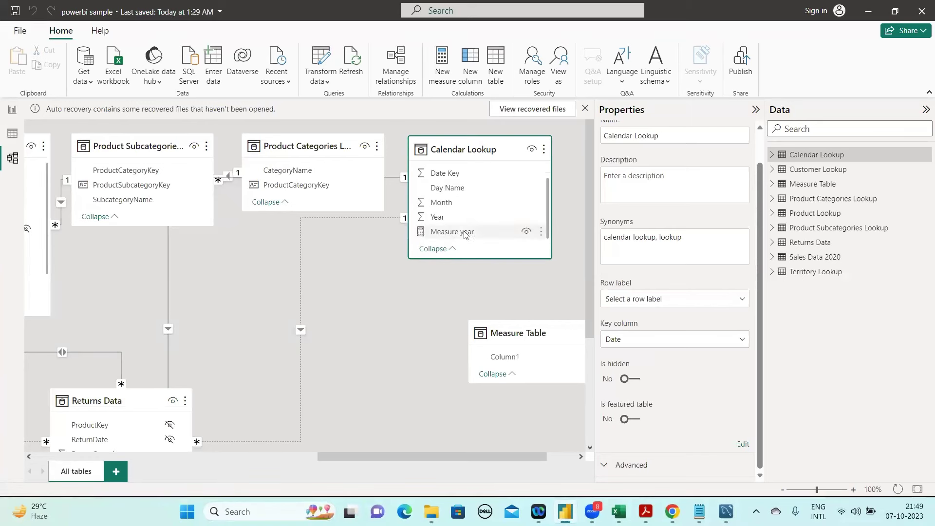
mouse_move(482, 155)
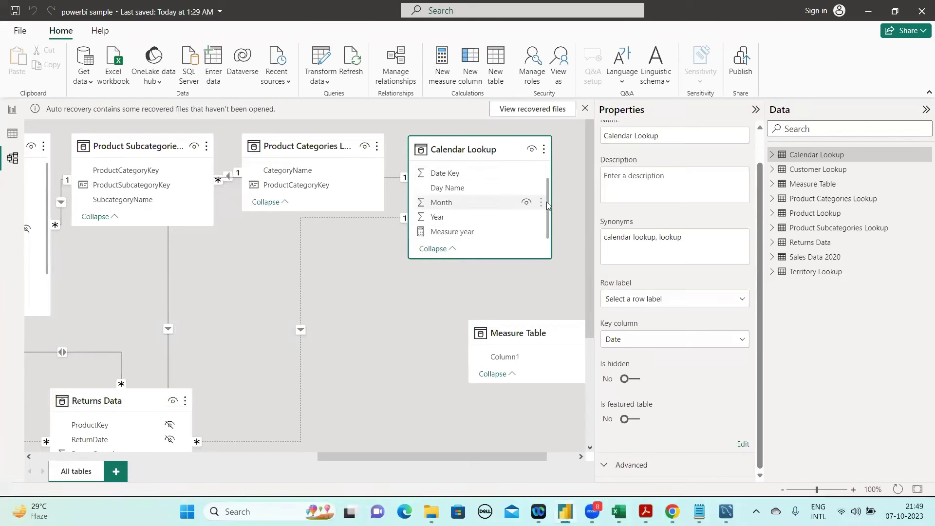
scroll(442, 181, "up", 1)
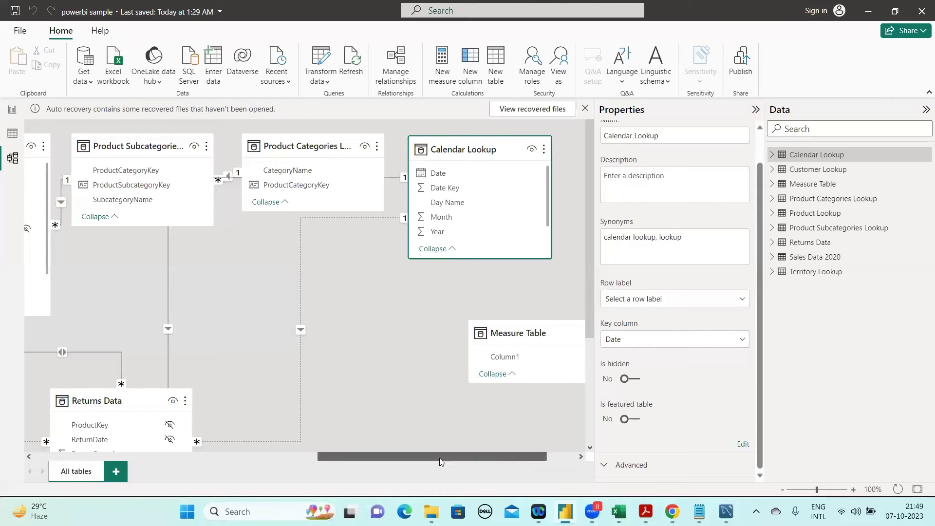
left_click_drag(357, 475, 213, 464)
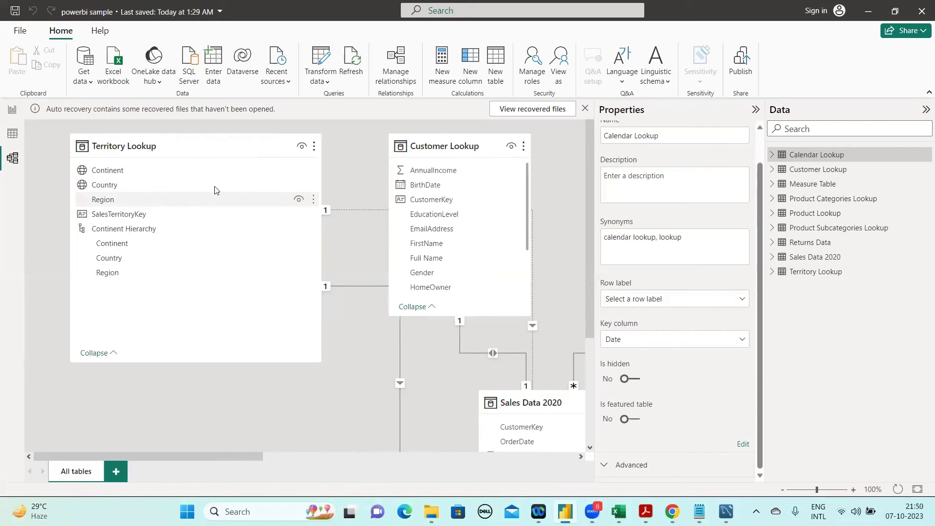
left_click(444, 141)
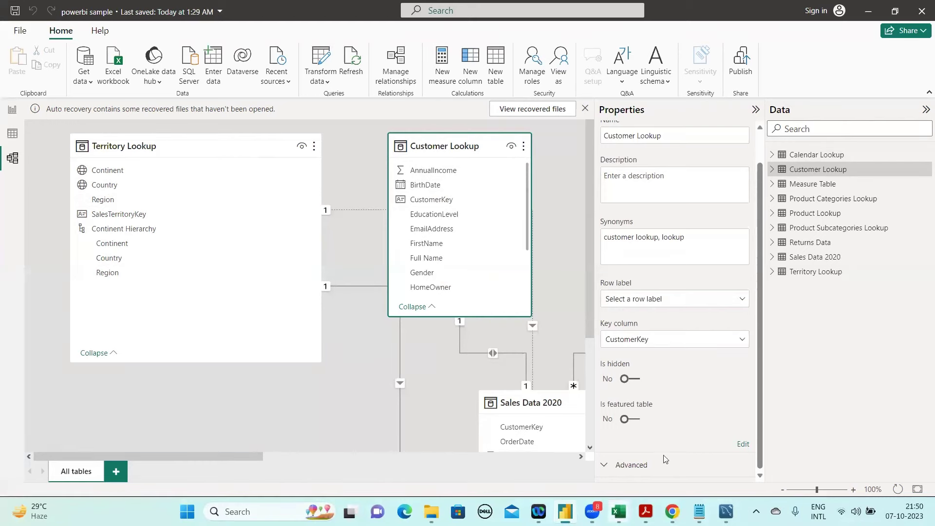
Switch to the Book1(AutoRecovered) Excel workbook and enter "Fact:" in cell A11 and "Forign key" in cell A12
mouse_move(618, 511)
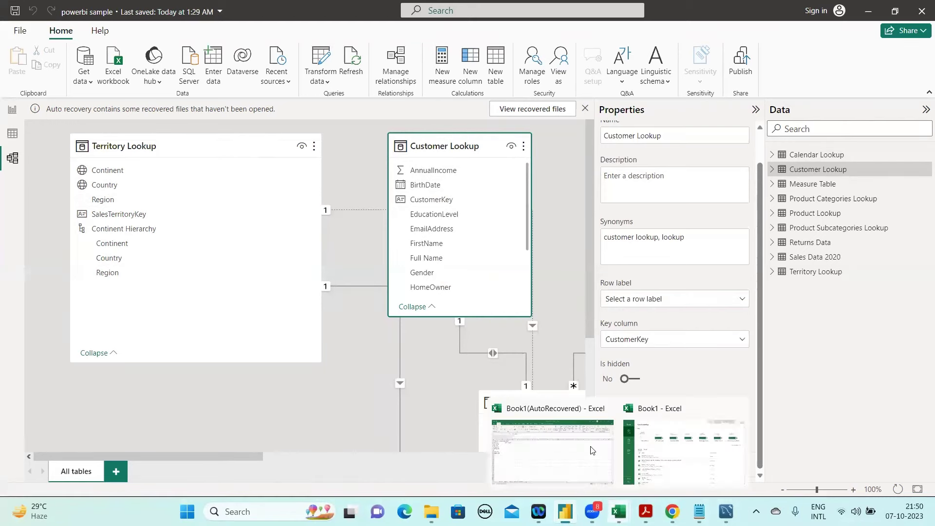
left_click(592, 450)
left_click(39, 279)
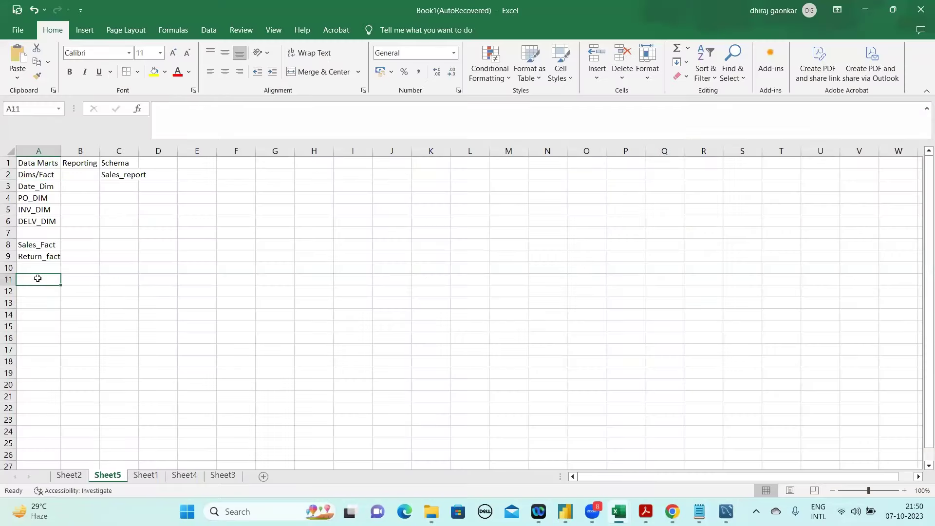
type("Fact:")
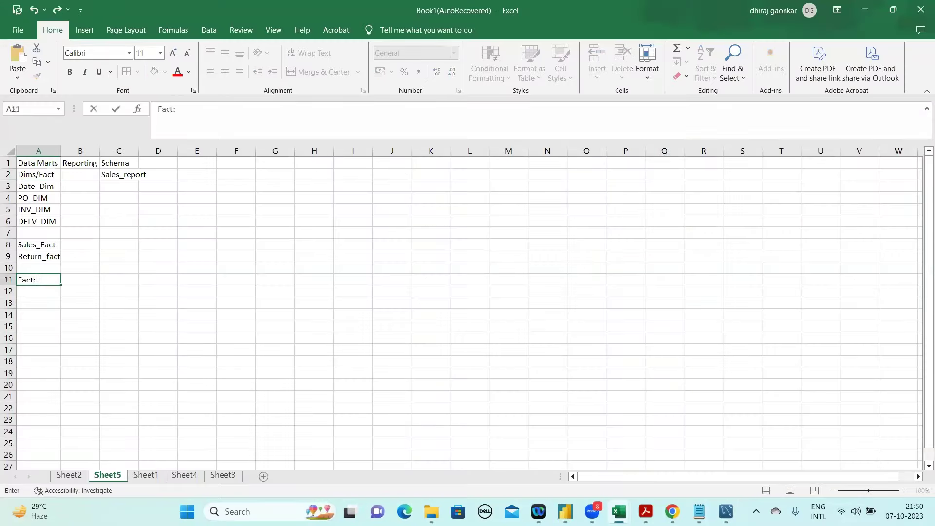
key("Return")
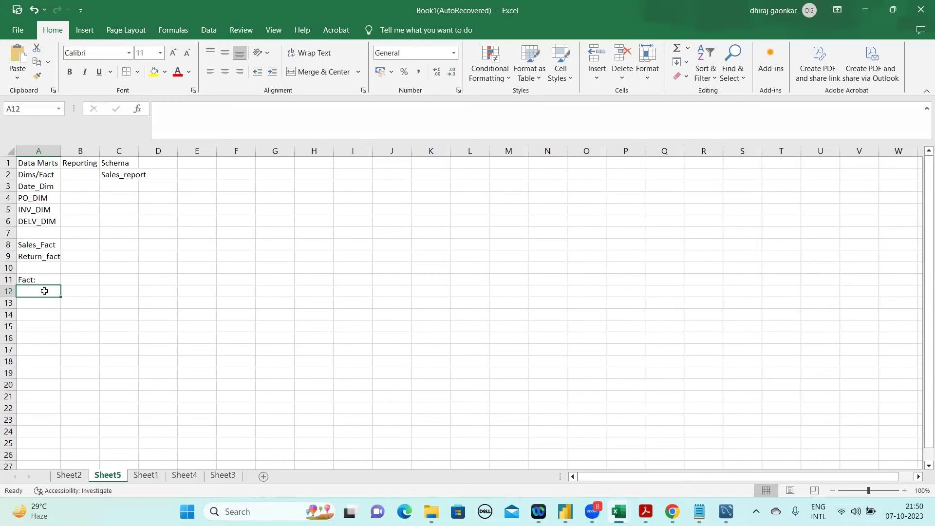
type("For")
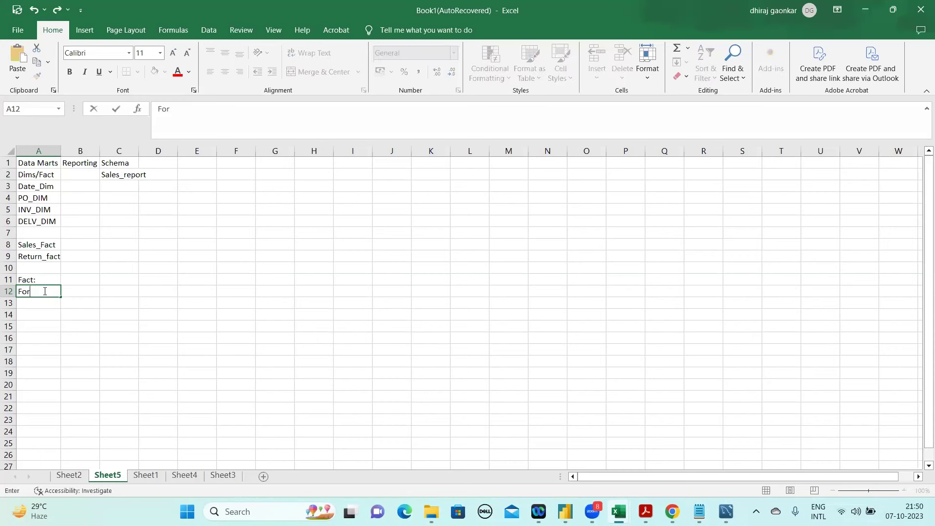
type("ign key")
key("Return")
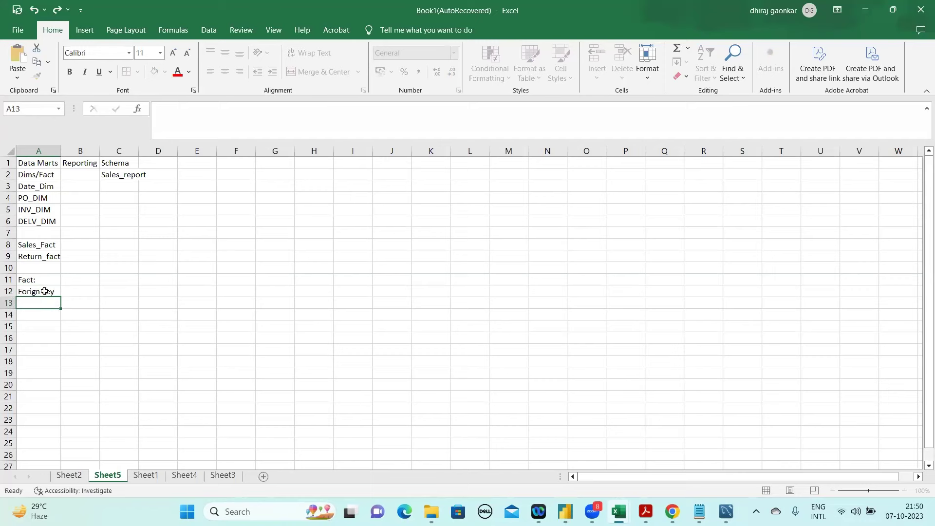
left_click(45, 291)
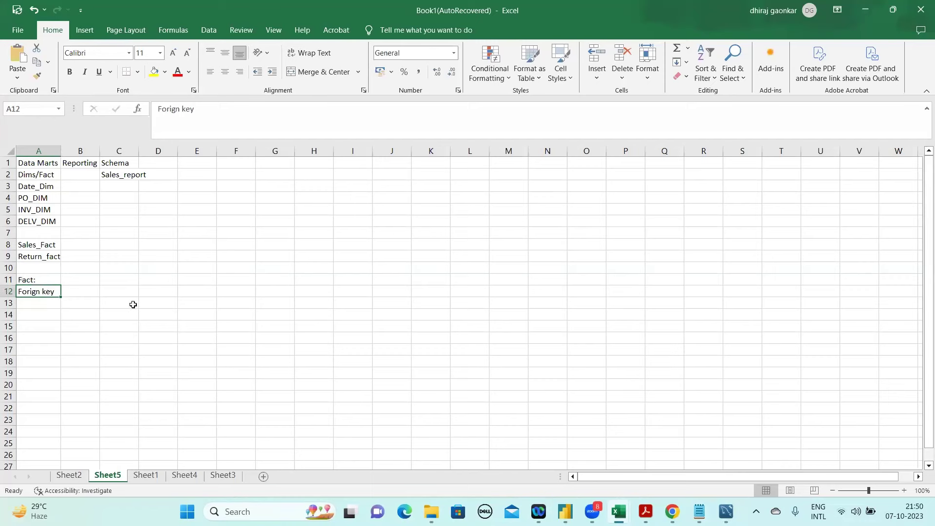
Switch to the Power BI model and examine the key fields of the Sales Data 2020 and Returns Data tables and their links to the lookup tables
key("alt+Tab")
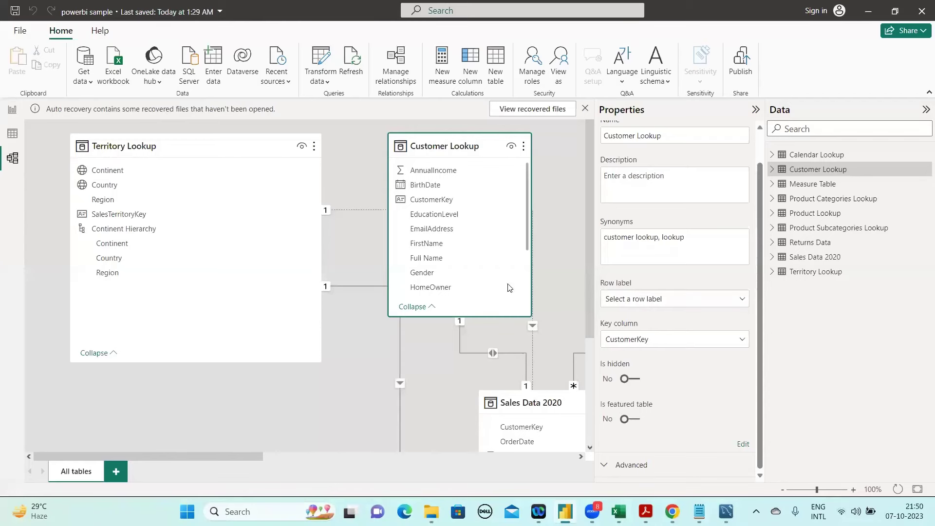
scroll(592, 293, "down", 1)
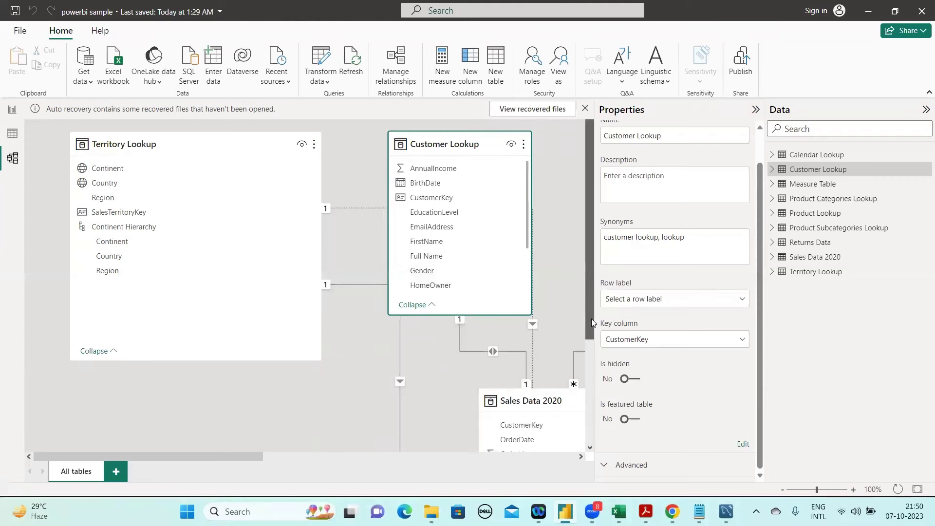
left_click(590, 348)
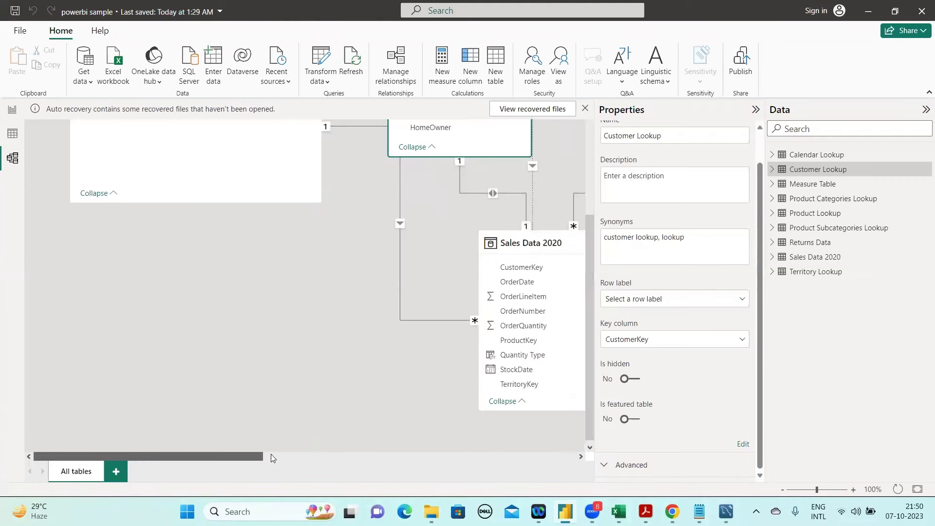
left_click(271, 456)
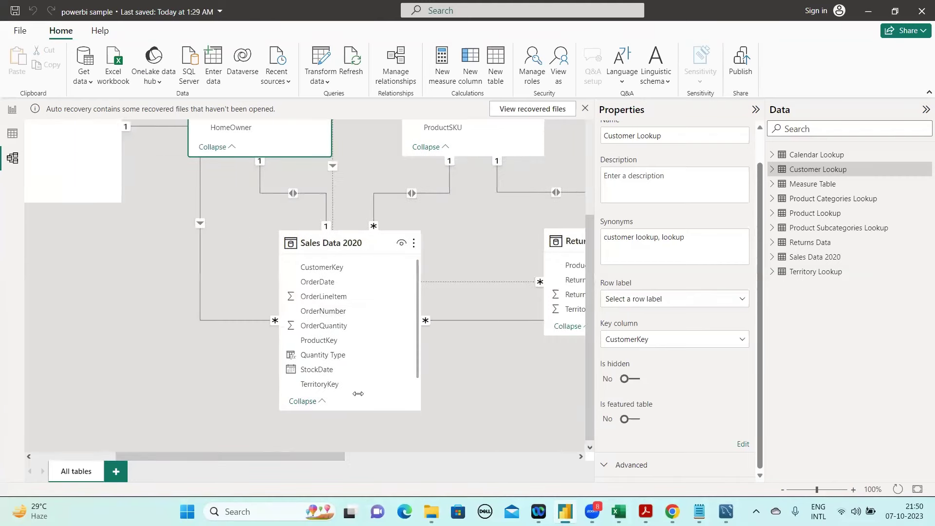
left_click_drag(328, 460, 409, 453)
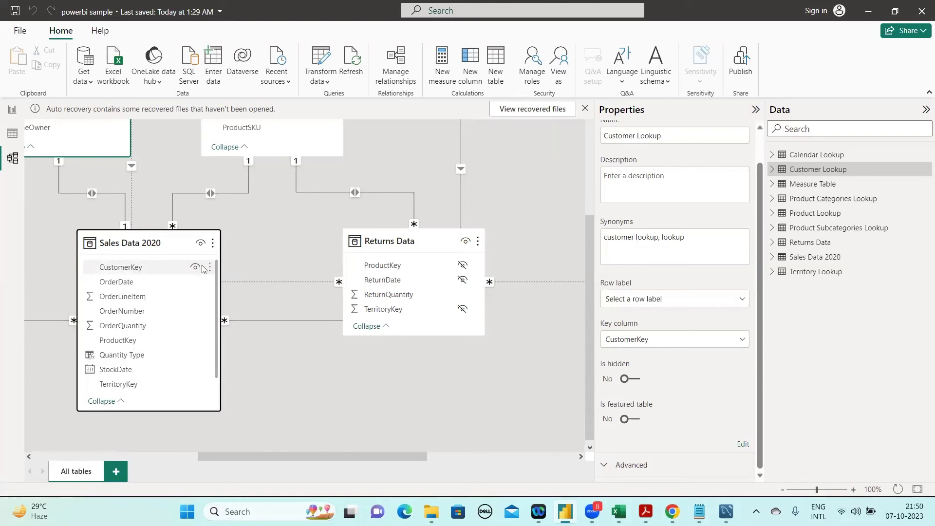
left_click_drag(370, 285, 104, 280)
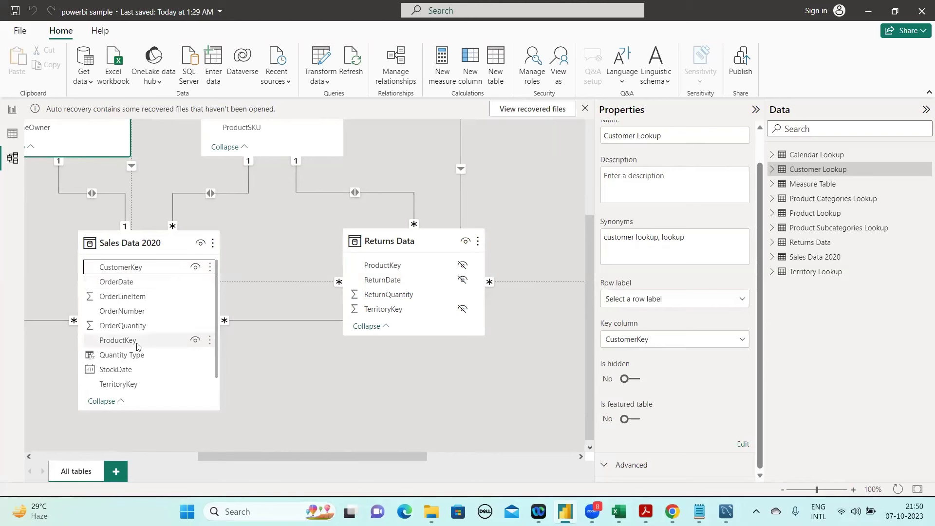
left_click(217, 350)
scroll(136, 374, "down", 1)
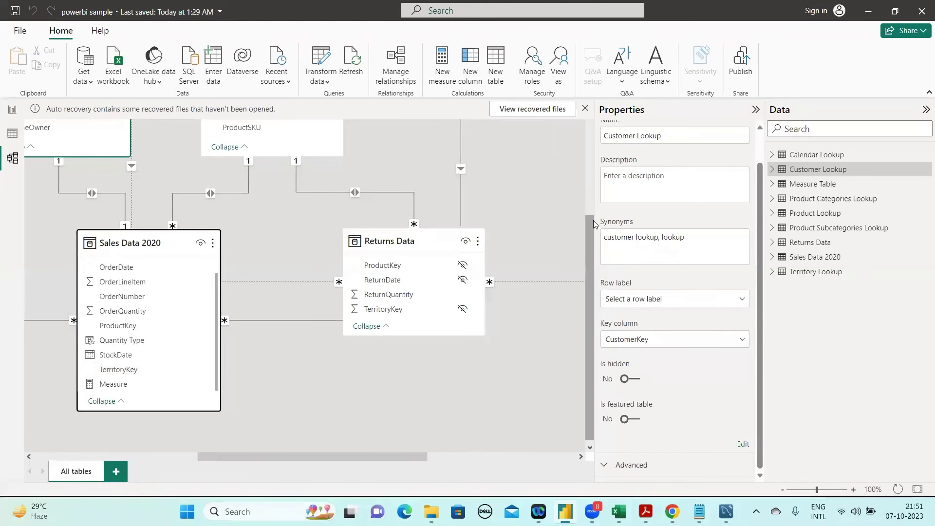
scroll(592, 142, "up", 5)
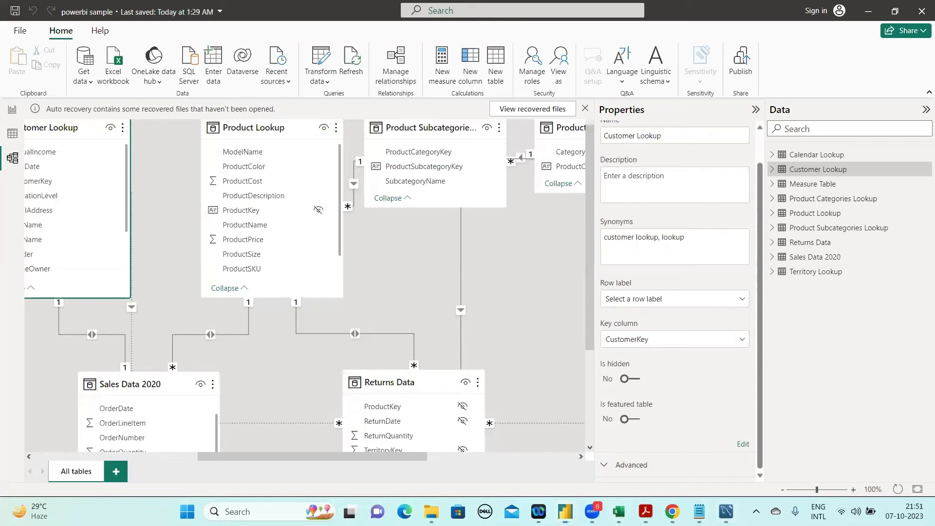
Return to the Excel notes and enter "All Dims Primary key to bring the data from dimensions" in cell B12, beside the foreign key note
left_click(584, 459)
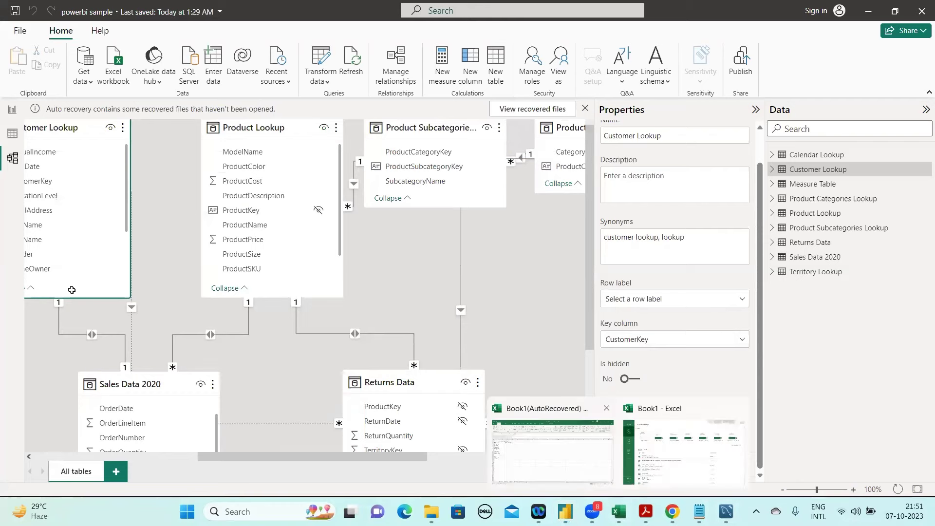
left_click(69, 290)
left_click(40, 292)
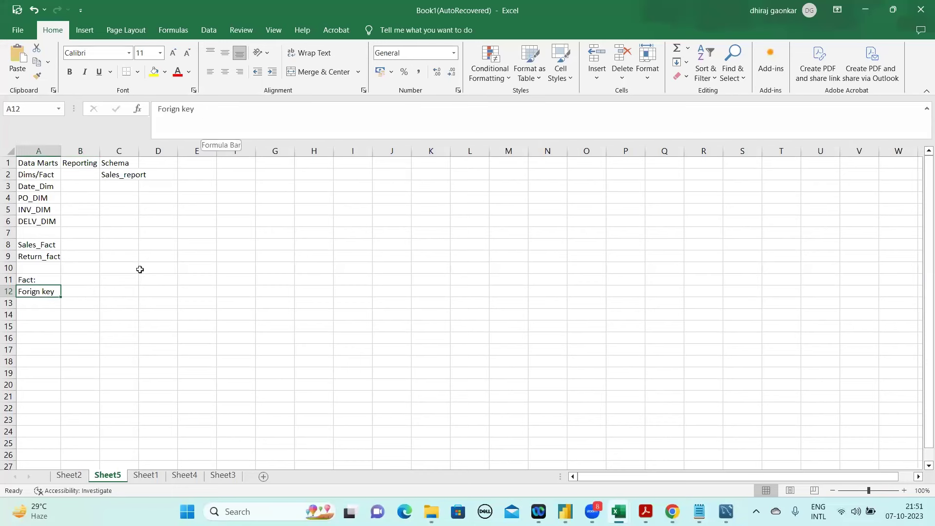
left_click(88, 296)
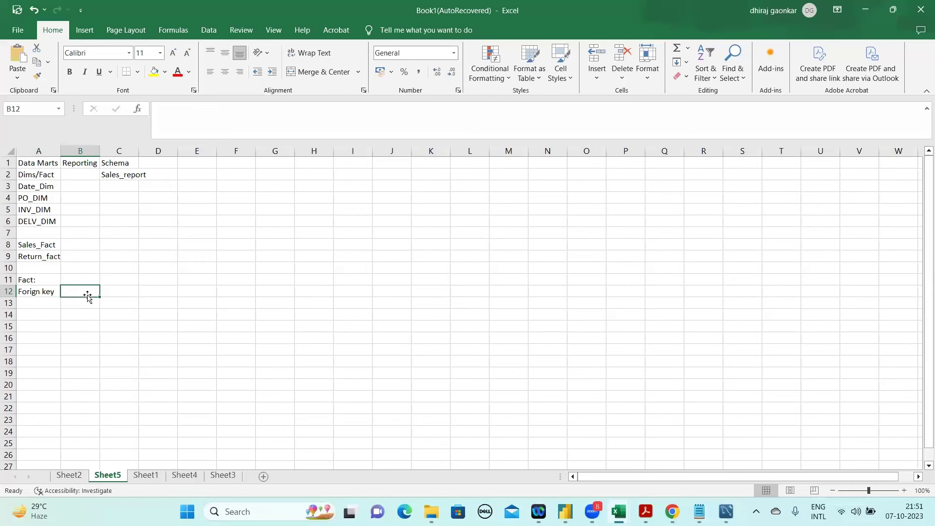
type("All Dims")
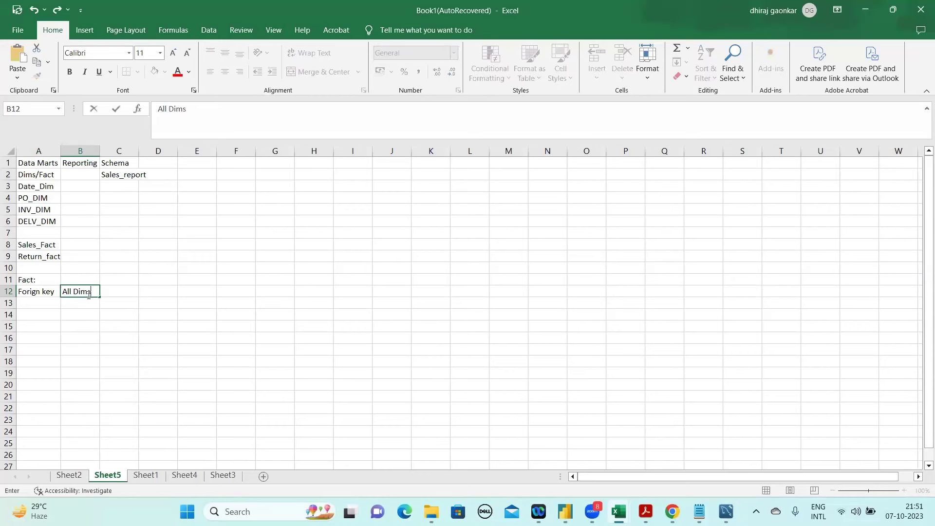
type(" Primary key ")
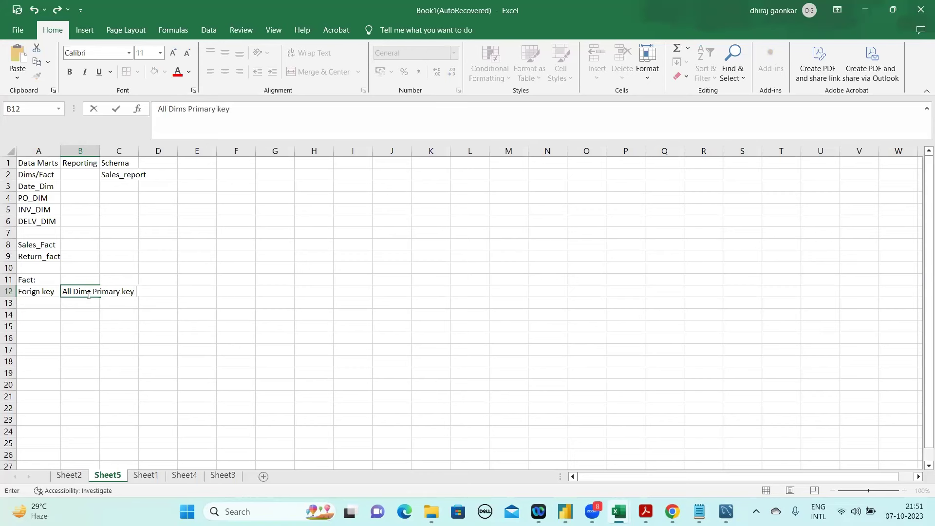
type("to bring the data from di")
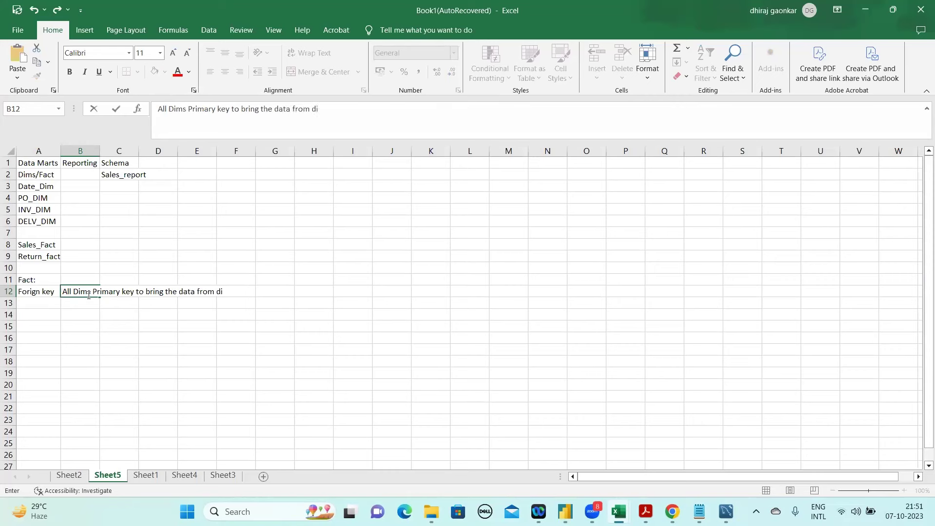
type("mensions")
key("Return")
Switch to the Power BI model and move the Sales Data 2020 table up, closer to the lookup tables
key("alt+Tab")
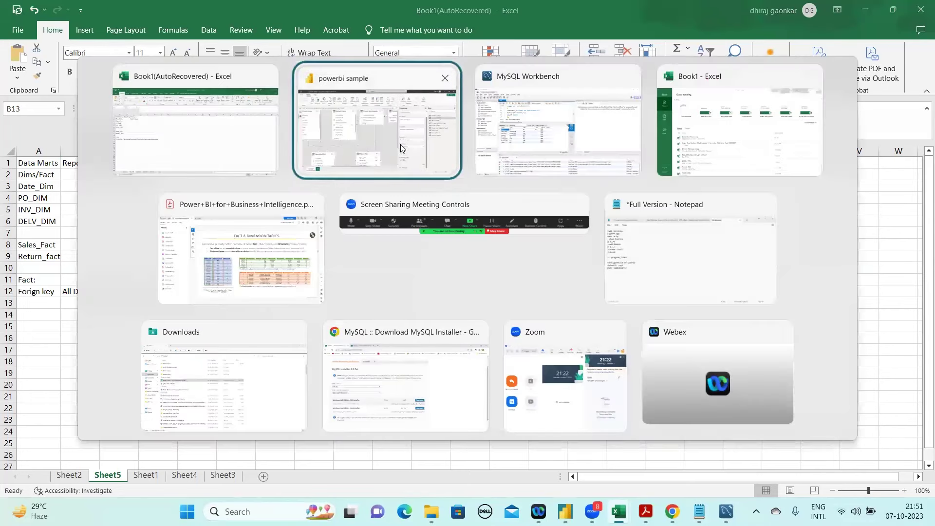
key("alt+Tab")
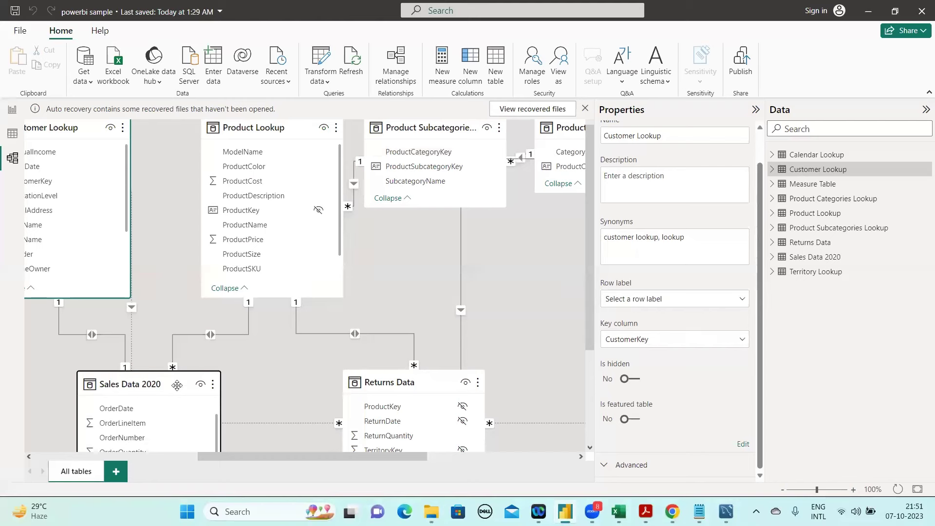
left_click_drag(178, 386, 192, 347)
left_click_drag(219, 390, 219, 387)
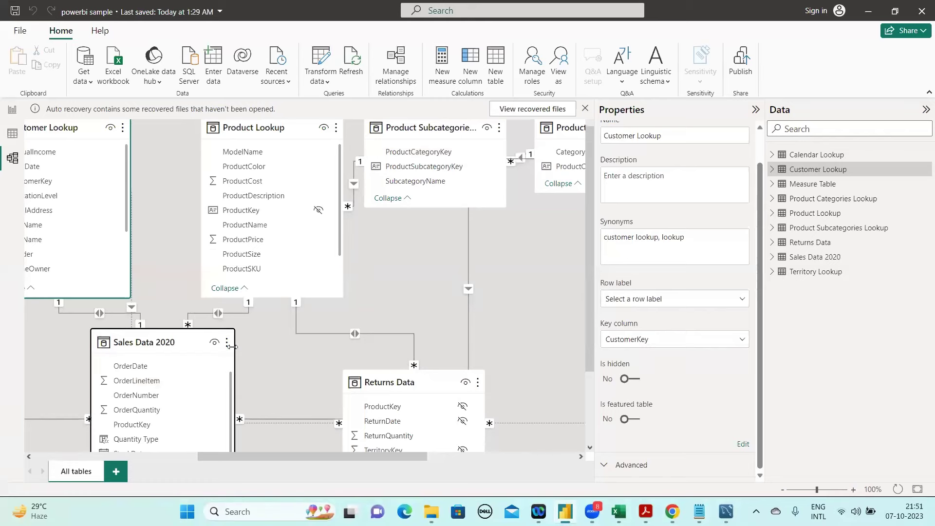
Examine the Sales Data 2020 fields, its links to neighbouring tables and the formula of the Quantity Type column
left_click_drag(230, 375, 232, 359)
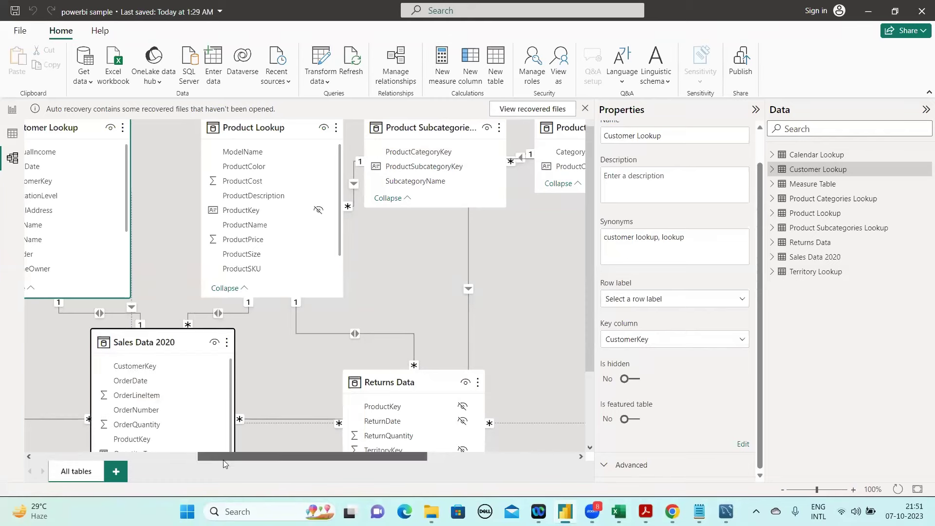
left_click_drag(224, 460, 178, 461)
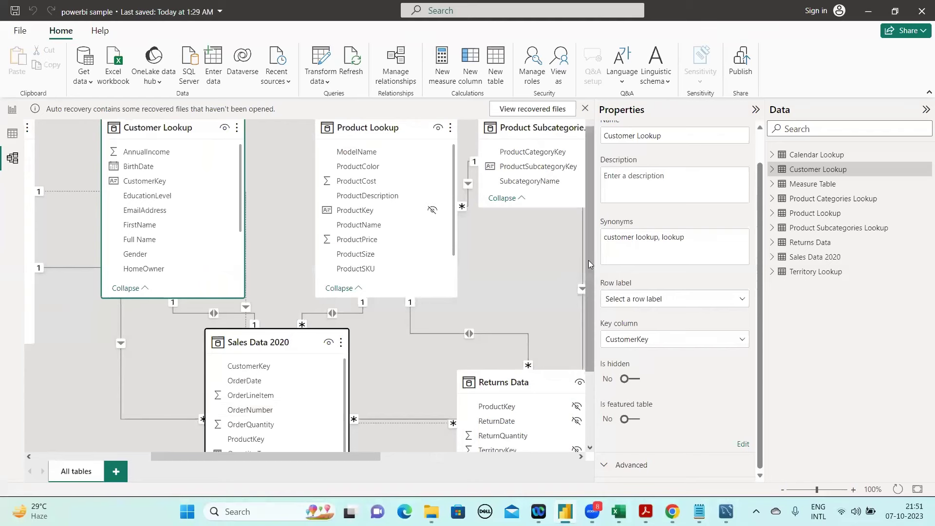
left_click_drag(590, 276, 590, 317)
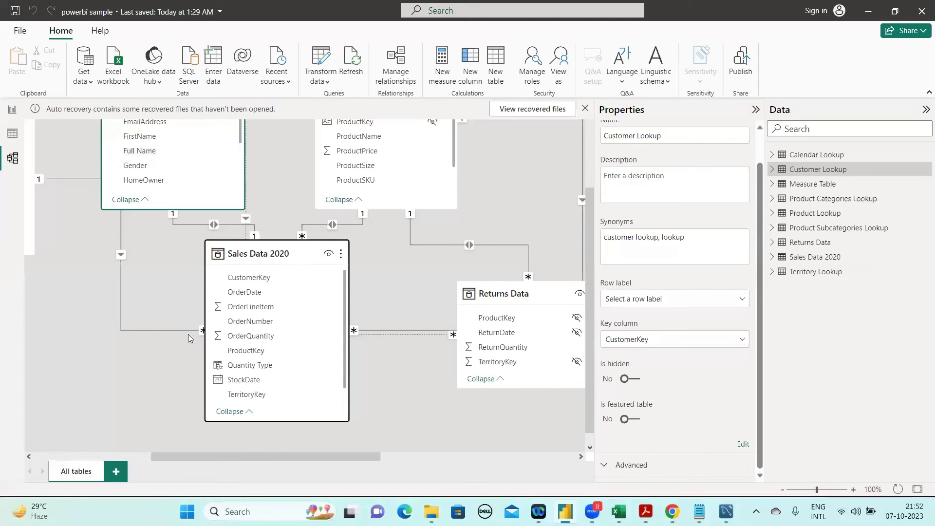
left_click(273, 282)
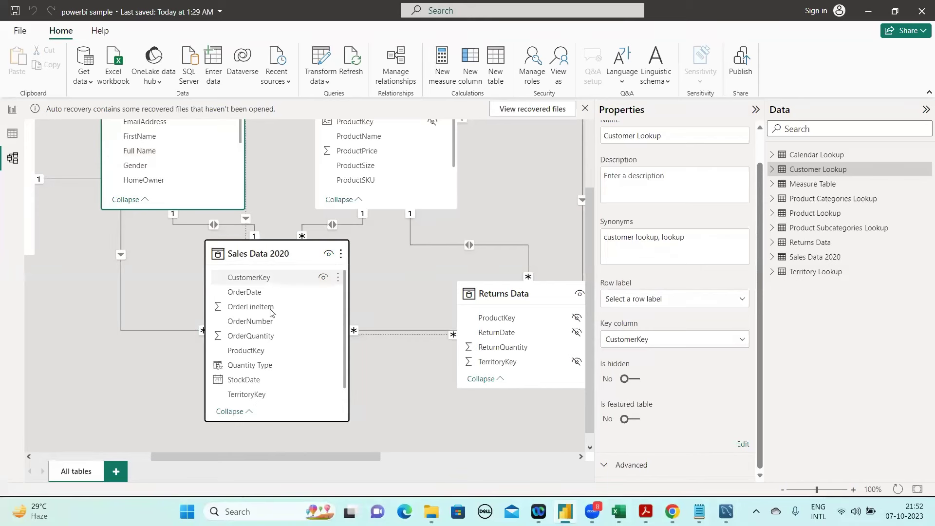
left_click(258, 367)
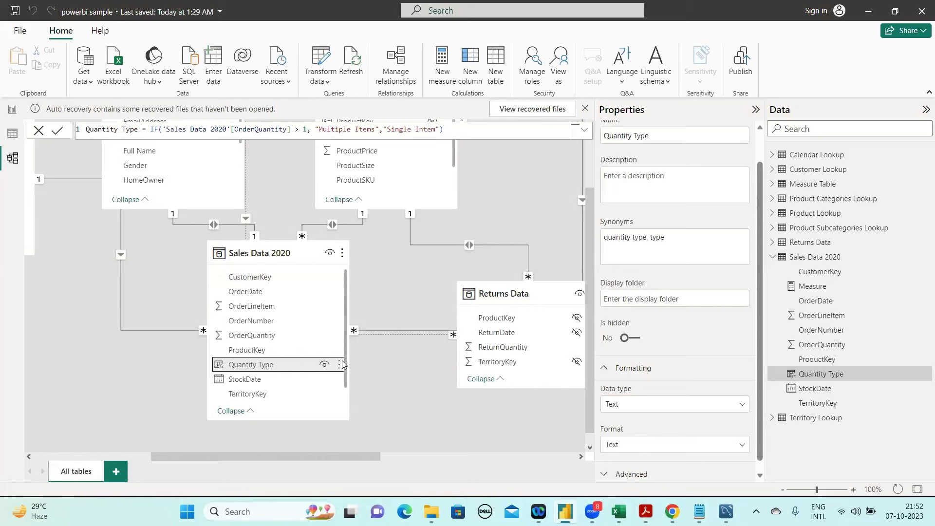
scroll(343, 365, "down", 1)
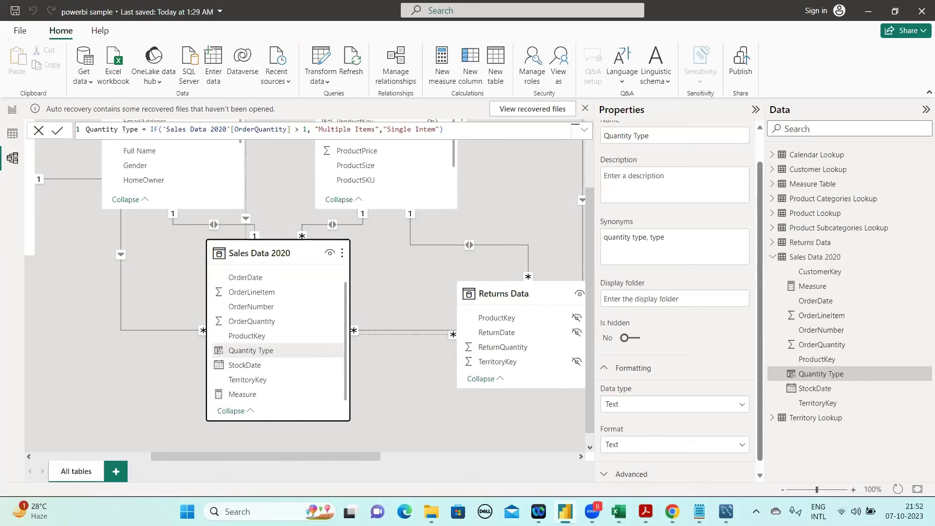
Switch to the Book1(AutoRecovered) Excel workbook and enter "Measures" in cell A13, below the foreign key note
left_click(618, 511)
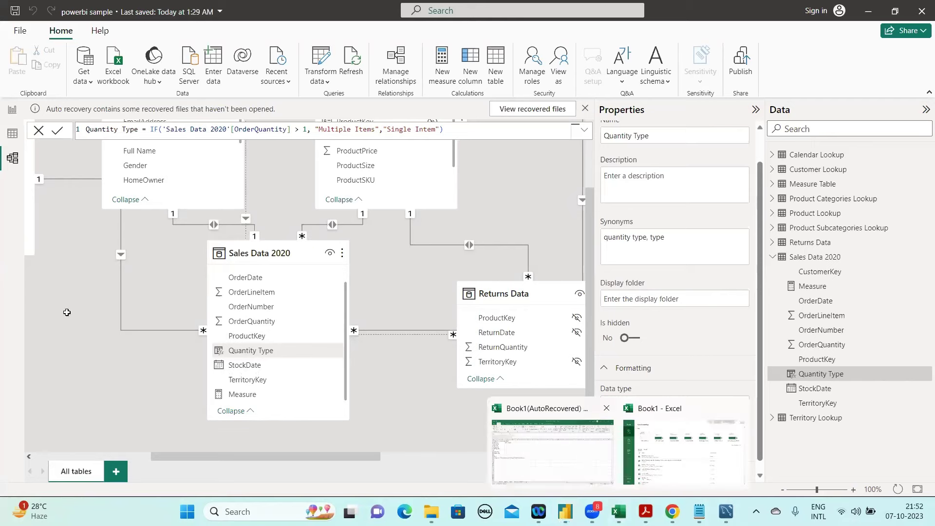
left_click(546, 444)
left_click(49, 301)
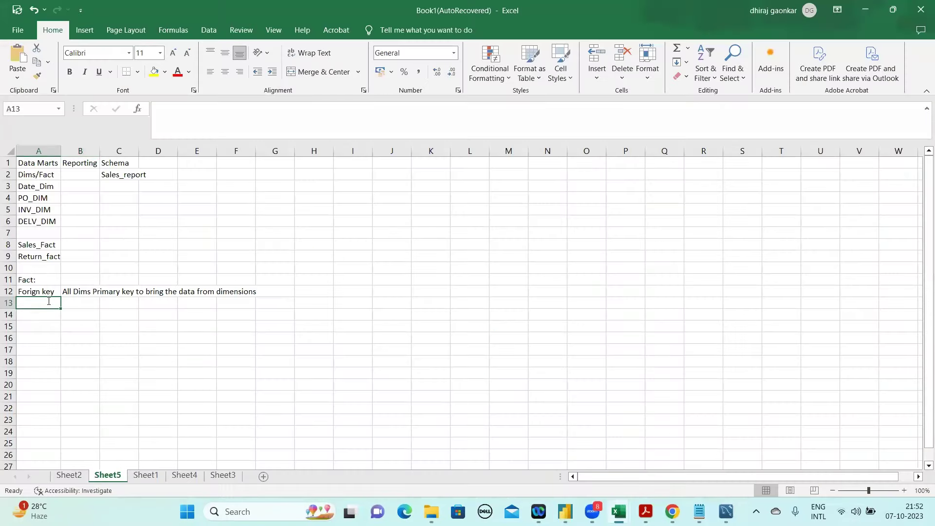
type("Measure")
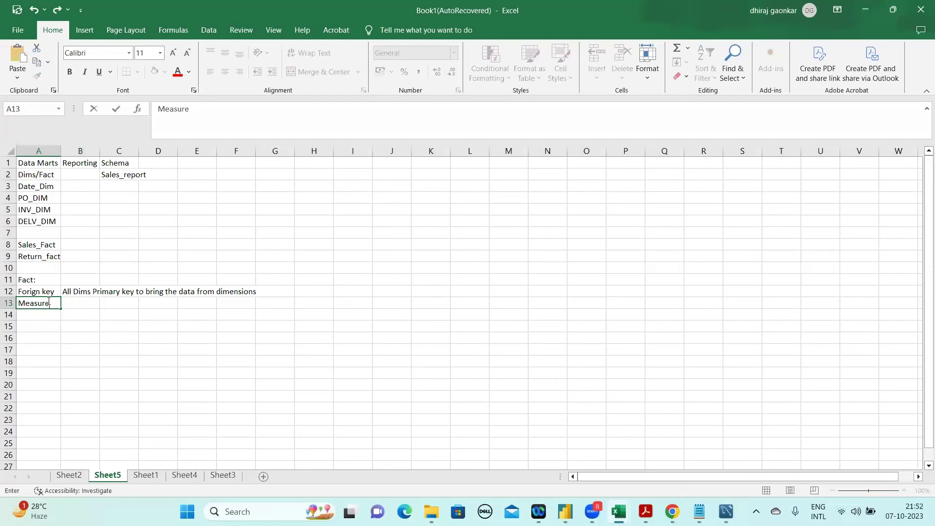
type("s")
key("Return")
key("Up")
key("Up")
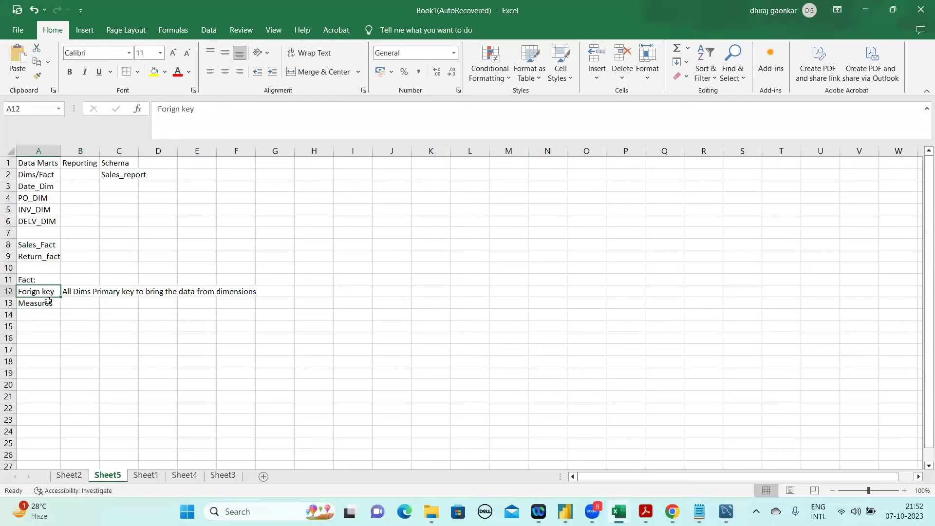
left_click(48, 302, "shift")
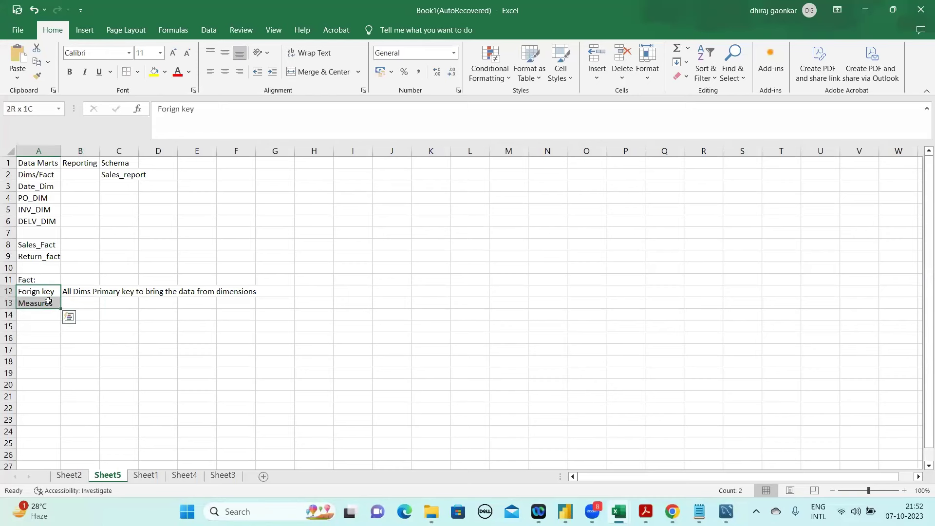
Enter "Count(Cust_id)" in cell B13 as the example beside the Measures note
key("Down")
key("Right")
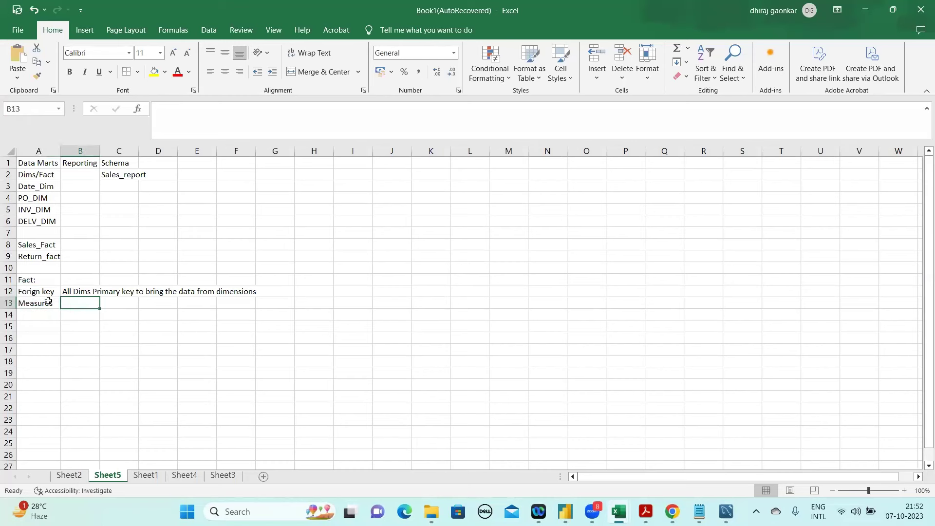
type("Count")
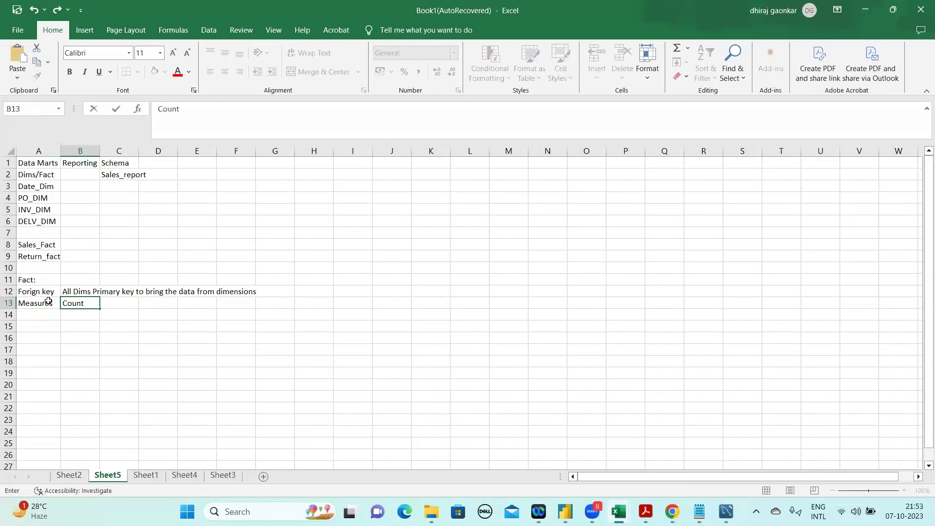
type("()")
left_click(48, 302)
key("Right")
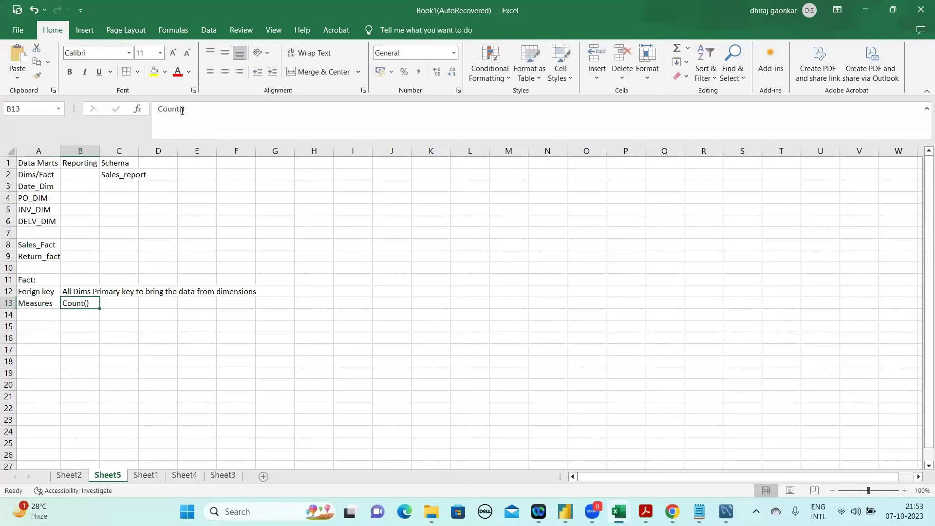
left_click(181, 111)
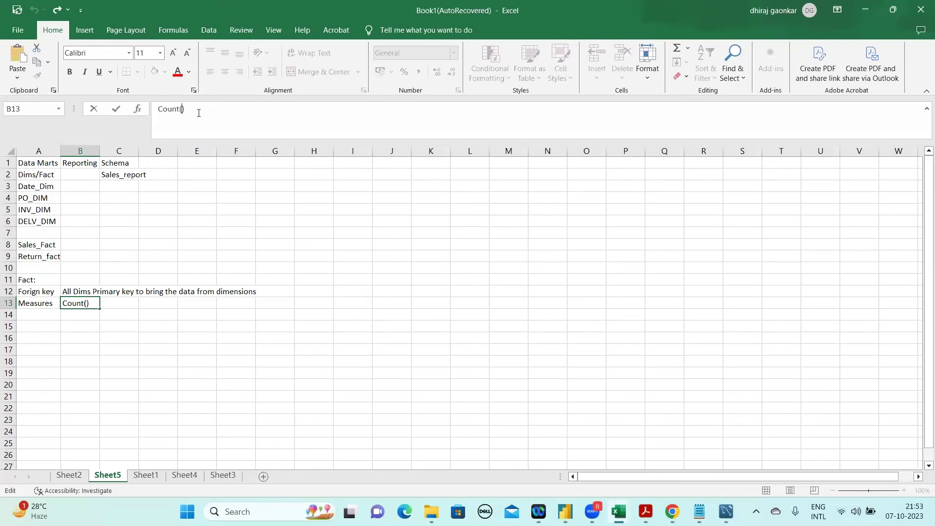
type("Cust_id")
Switch to the Power BI model and check the CustomerKey field in the Sales Data 2020 table
key("alt+Tab")
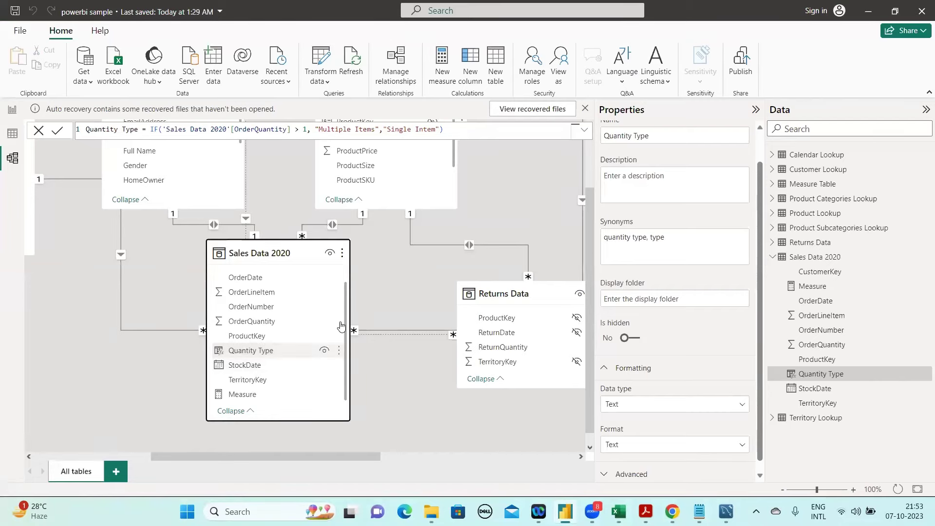
left_click(343, 365)
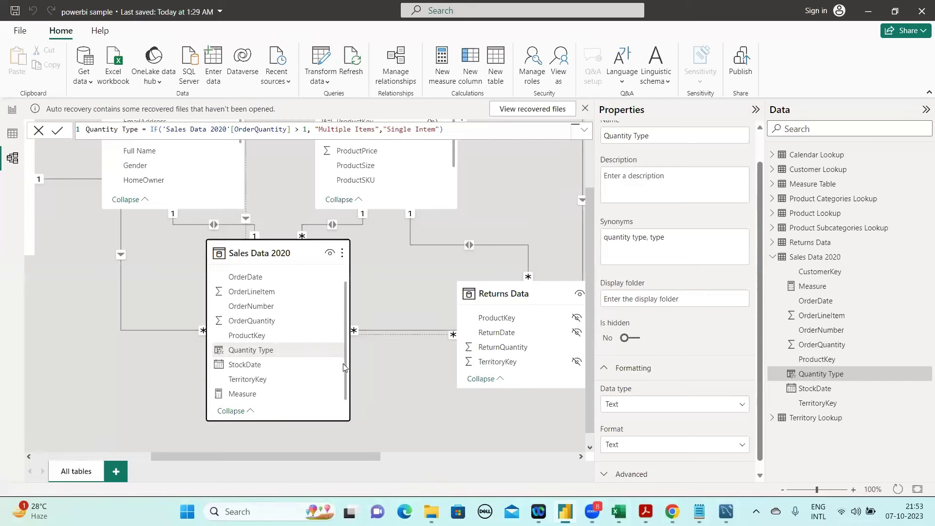
scroll(342, 295, "up", 1)
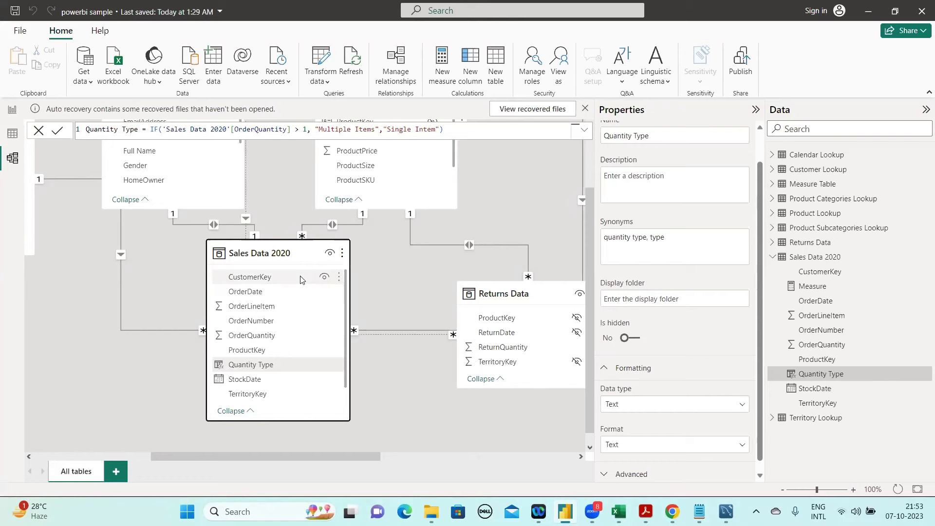
Return to the Excel notes and add a second "Measures" entry in cell A14
key("alt+Tab")
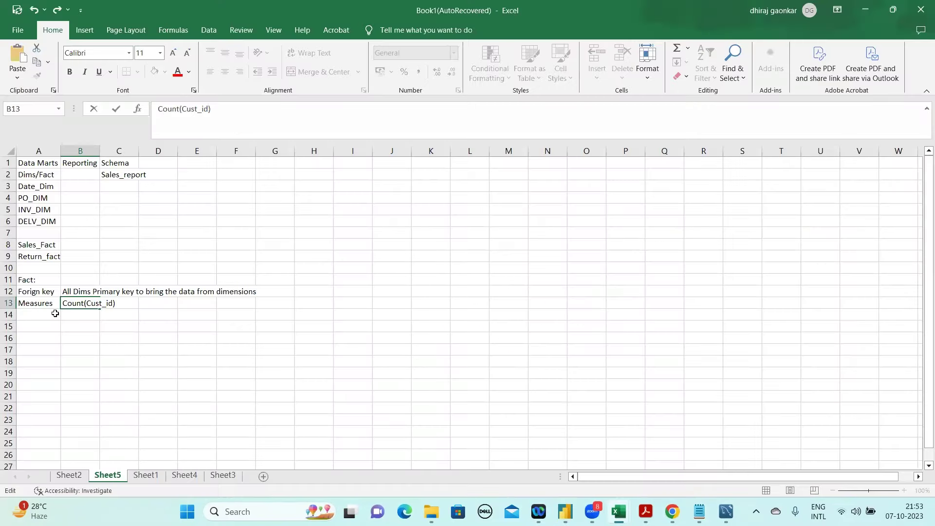
left_click(55, 314)
type("Measures")
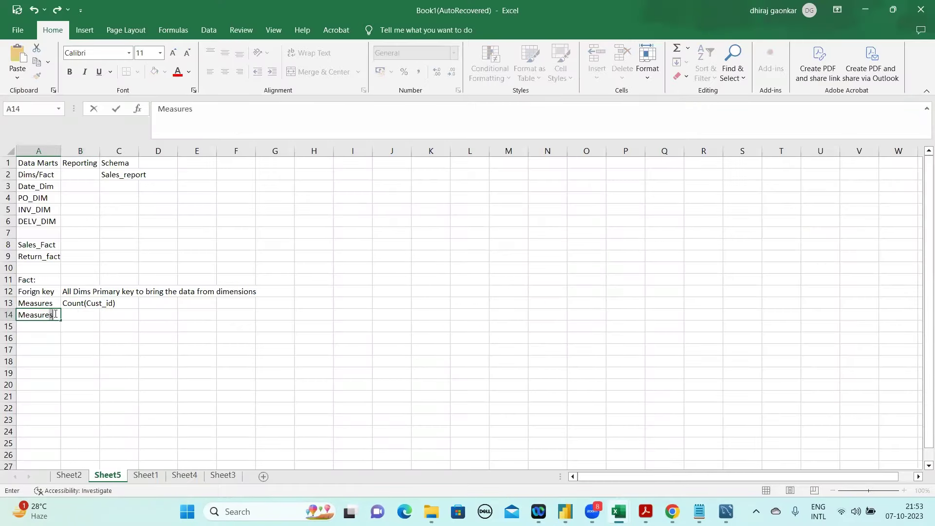
key("Return")
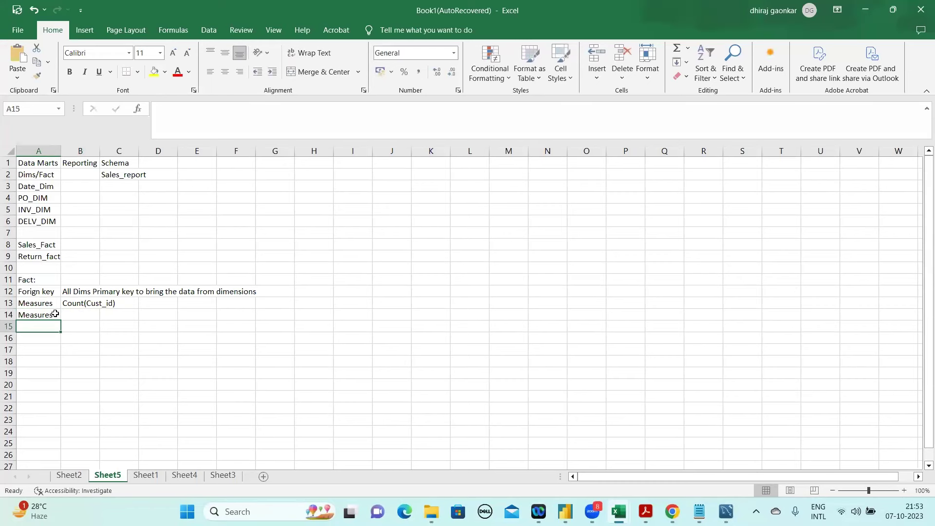
key("Up")
key("Right")
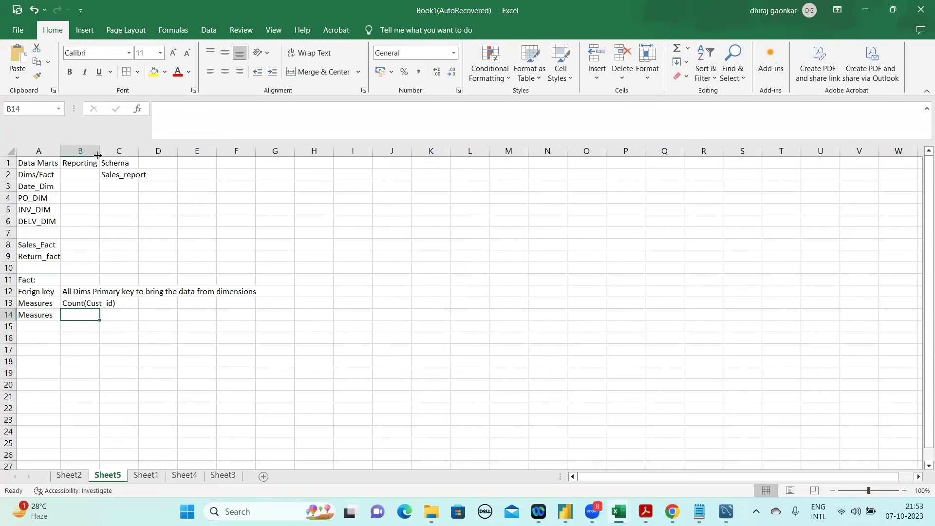
left_click(37, 311)
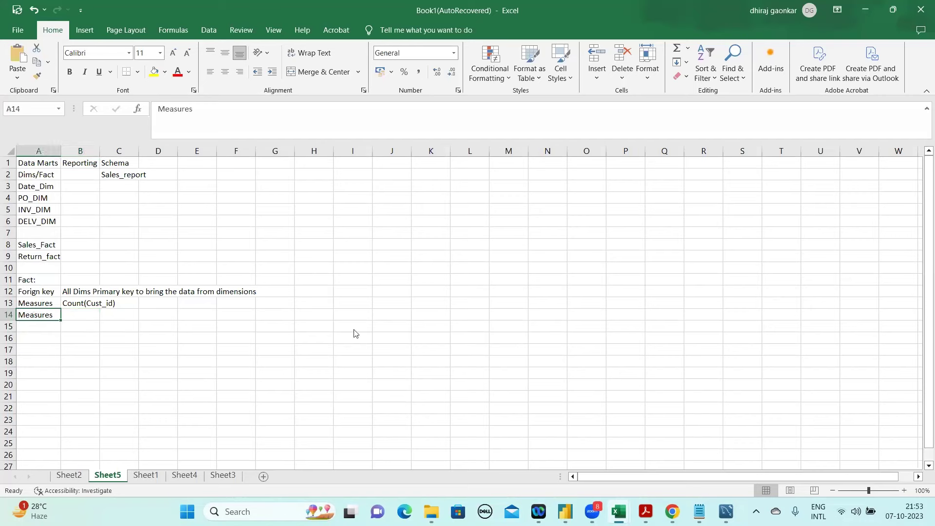
Switch to the Power BI report view and cross-filter the Sales Summary Report by individual Mountain products in the order quantity chart
key("alt+Tab")
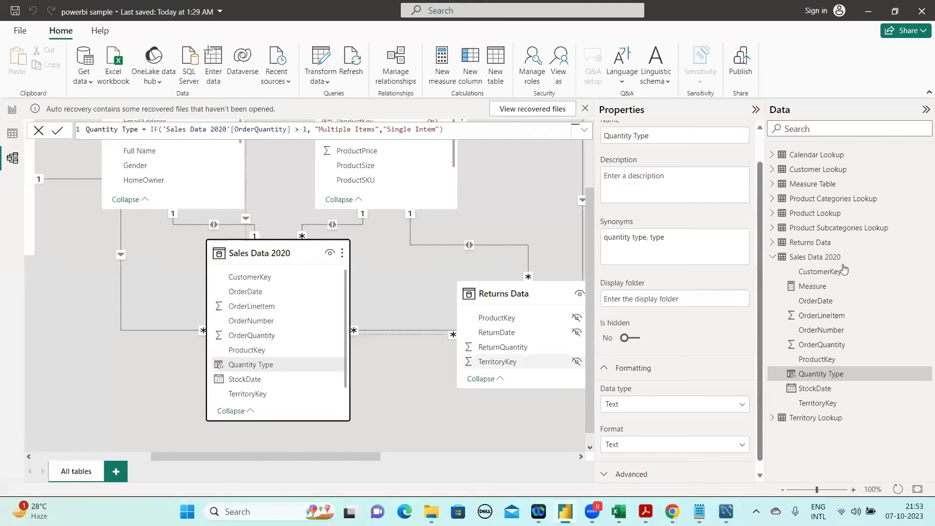
left_click(12, 115)
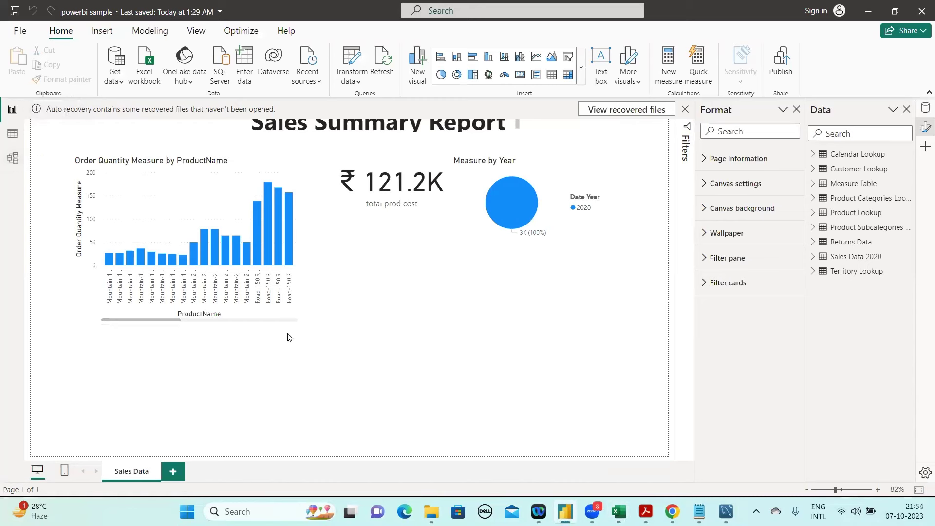
mouse_move(248, 205)
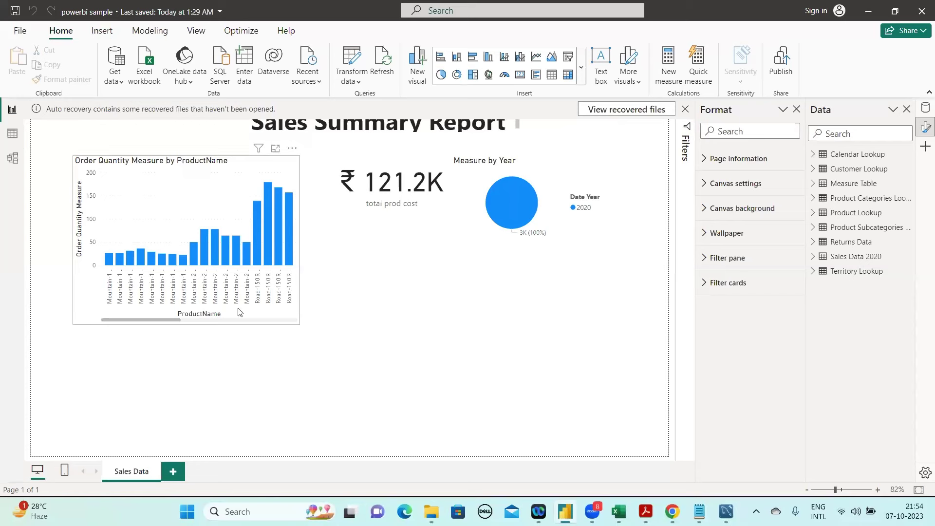
left_click(192, 216)
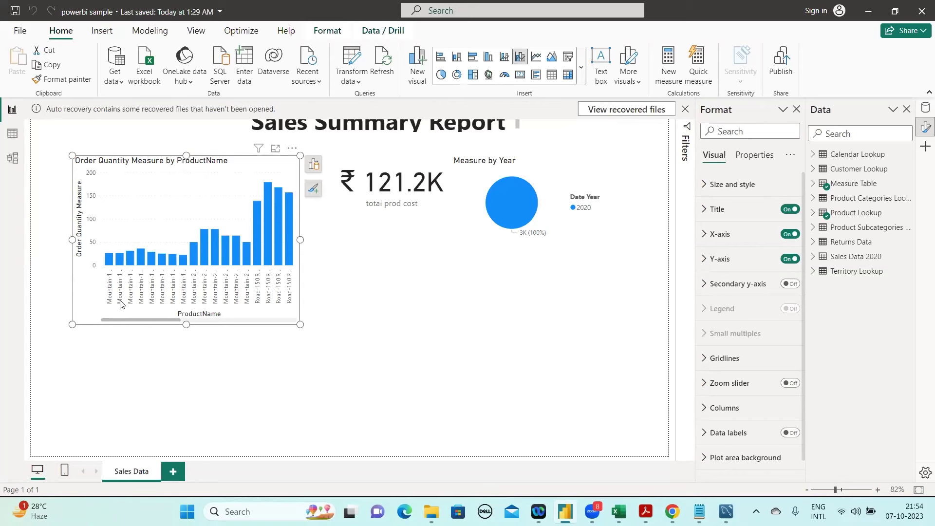
left_click(109, 259)
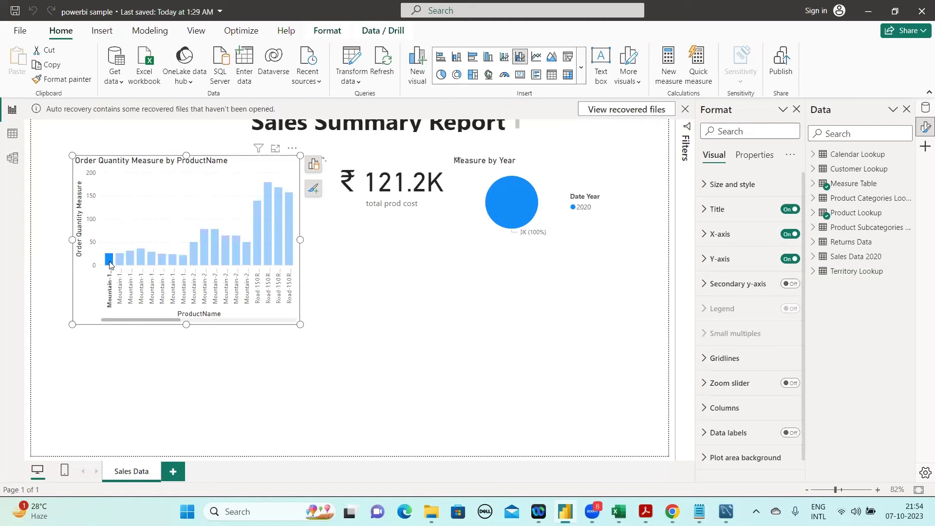
mouse_move(109, 265)
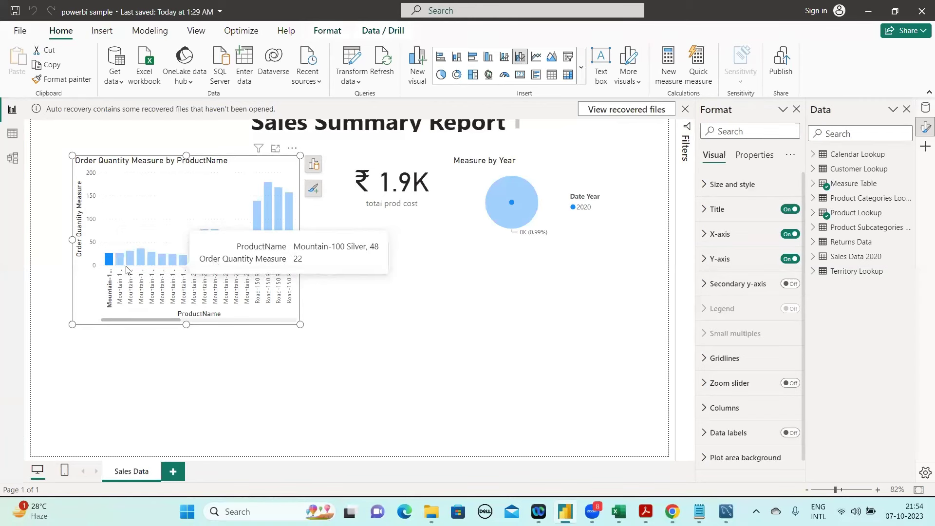
left_click(121, 262)
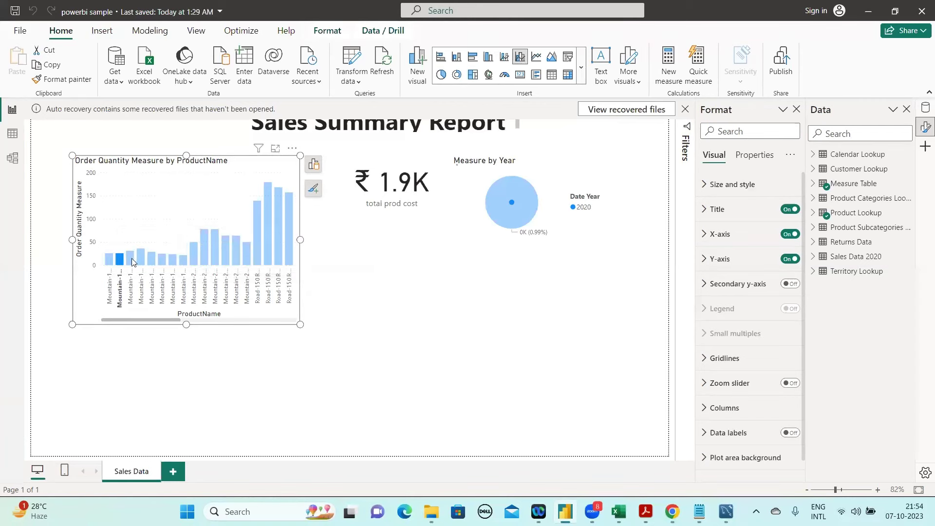
left_click(131, 260)
left_click(162, 262)
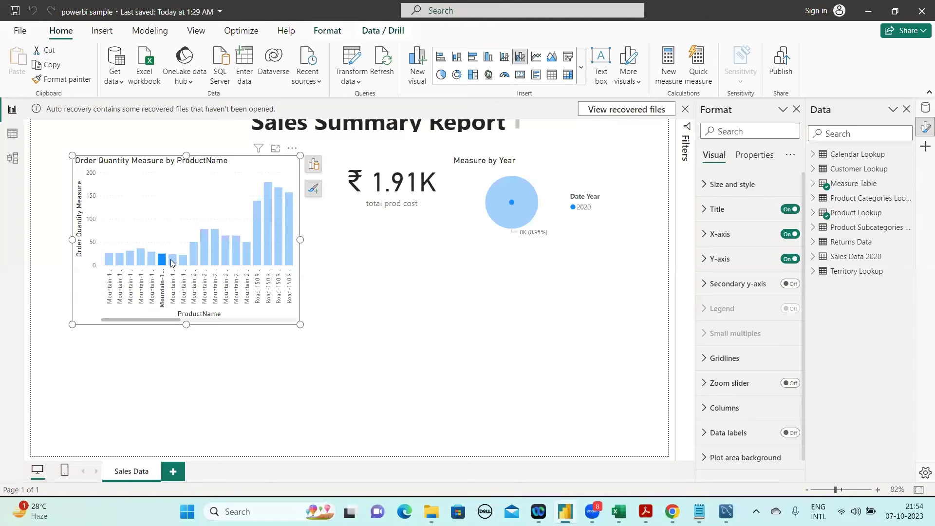
left_click(172, 263)
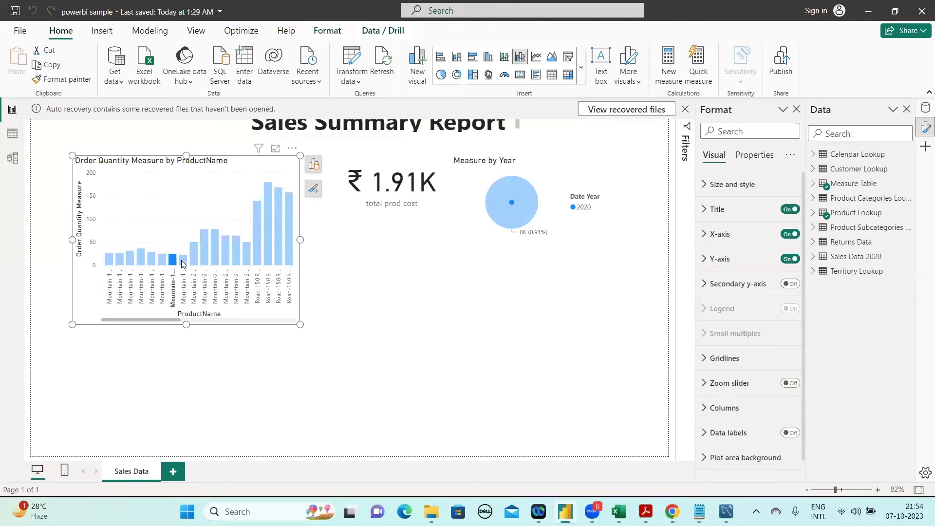
Cross-filter the report by Mountain-100 Silver, 48 and several other Mountain bars, and clear the chart selection
left_click(183, 262)
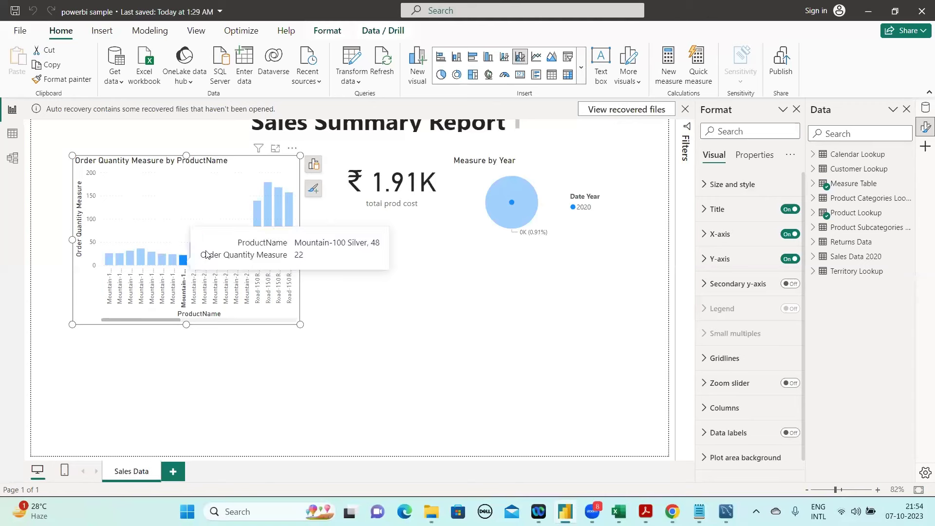
left_click(206, 251)
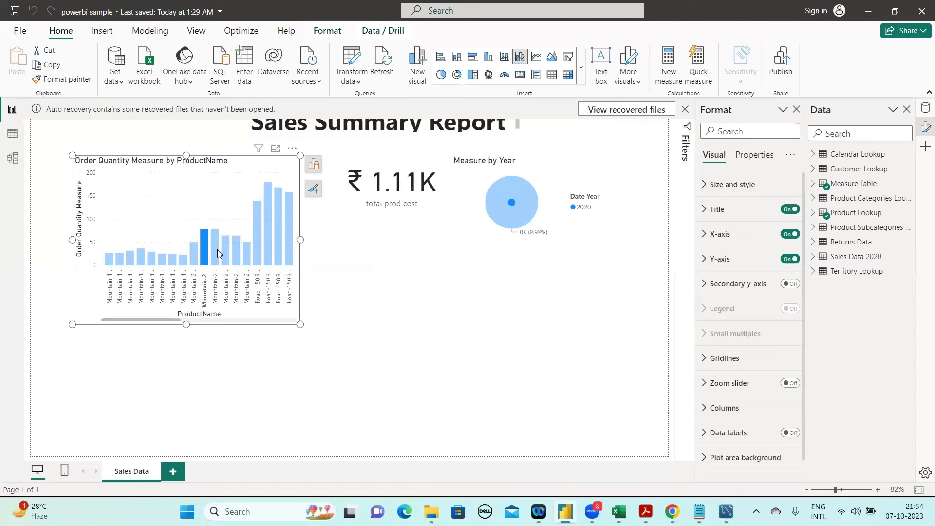
left_click(217, 250)
left_click(226, 246)
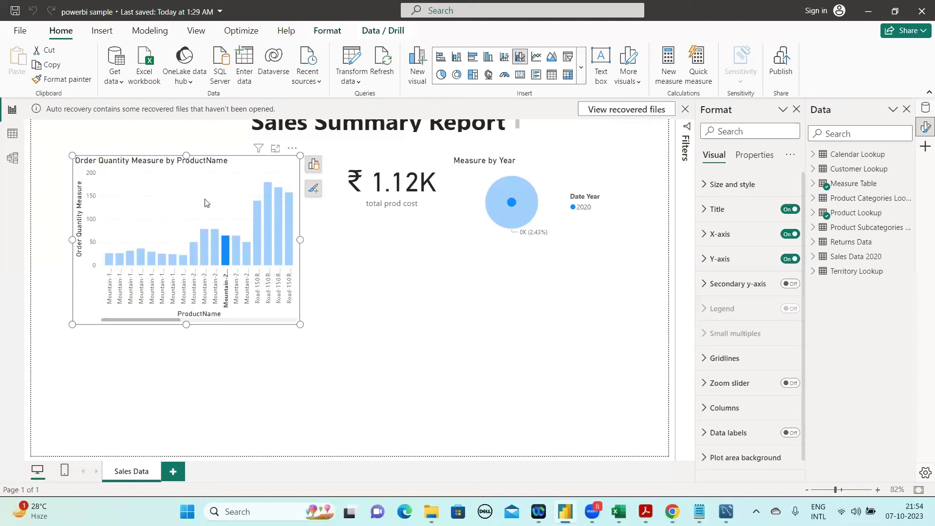
left_click(91, 162)
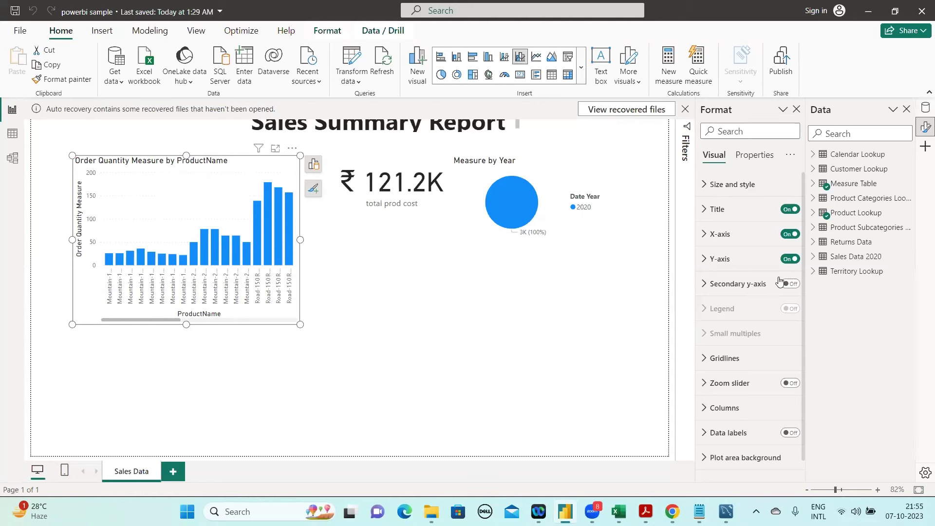
Check the model view briefly, return to the report and cross-filter it by Mountain-100 Black, 38 and Road-150 Red, 48
left_click(5, 160)
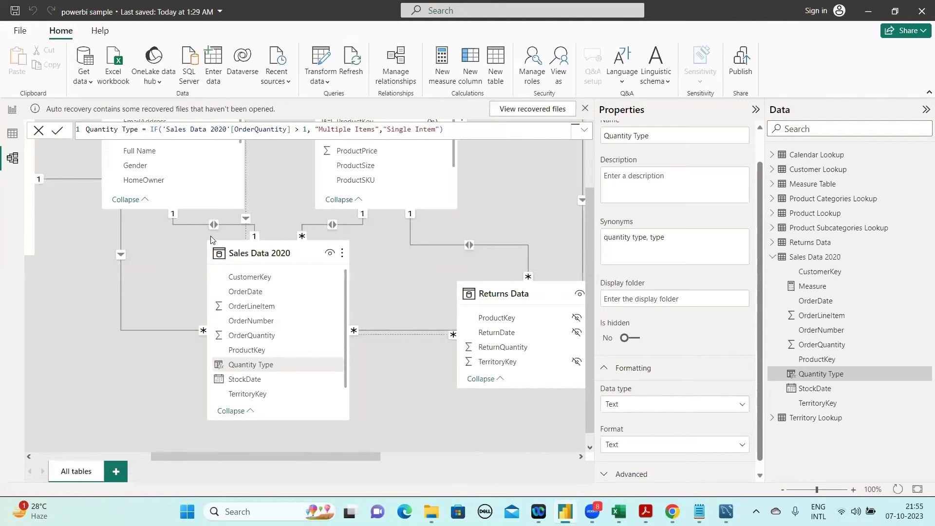
left_click(11, 115)
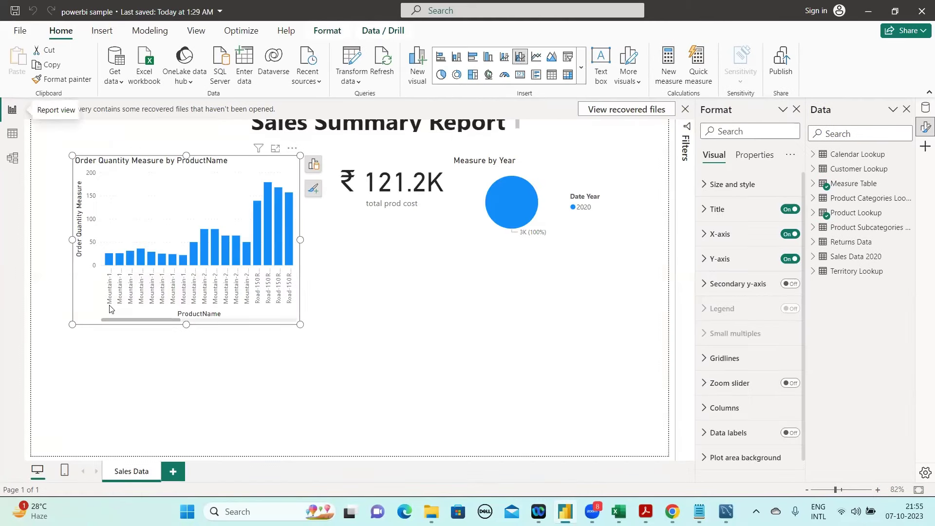
left_click(111, 264)
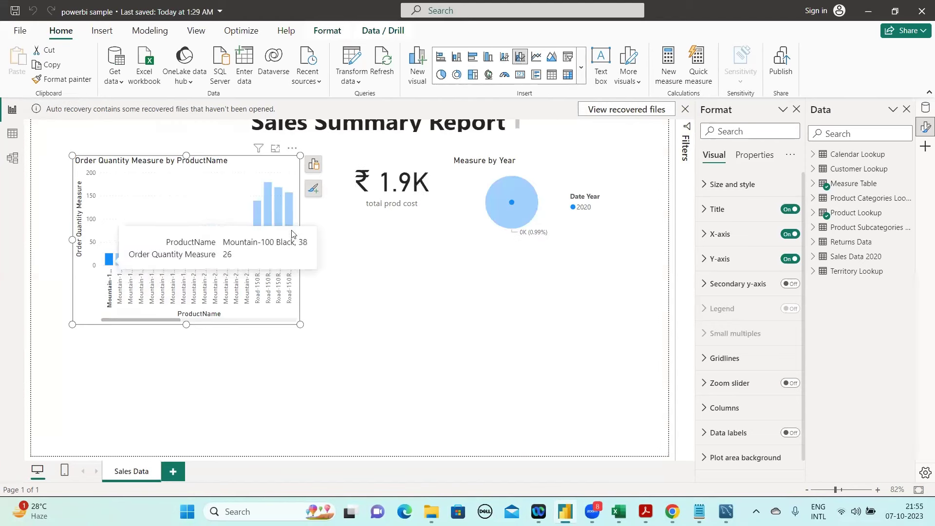
left_click(269, 186)
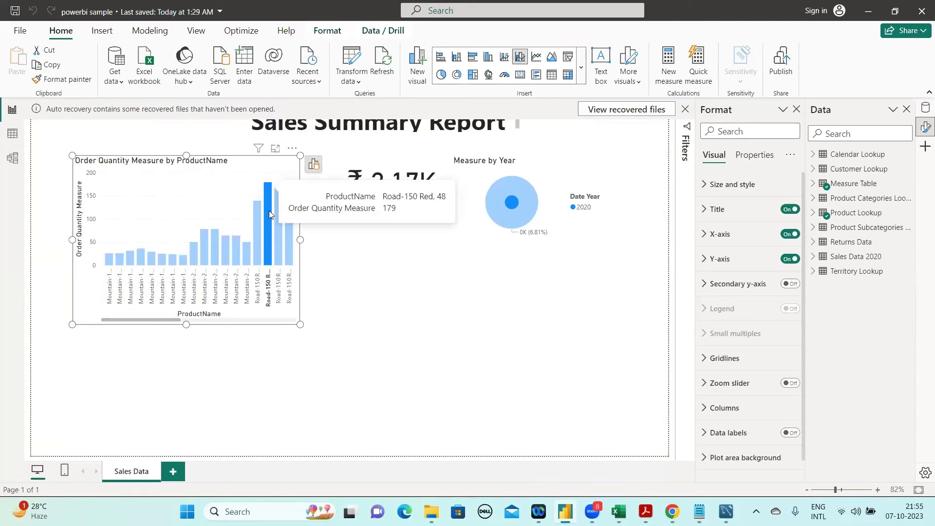
mouse_move(268, 211)
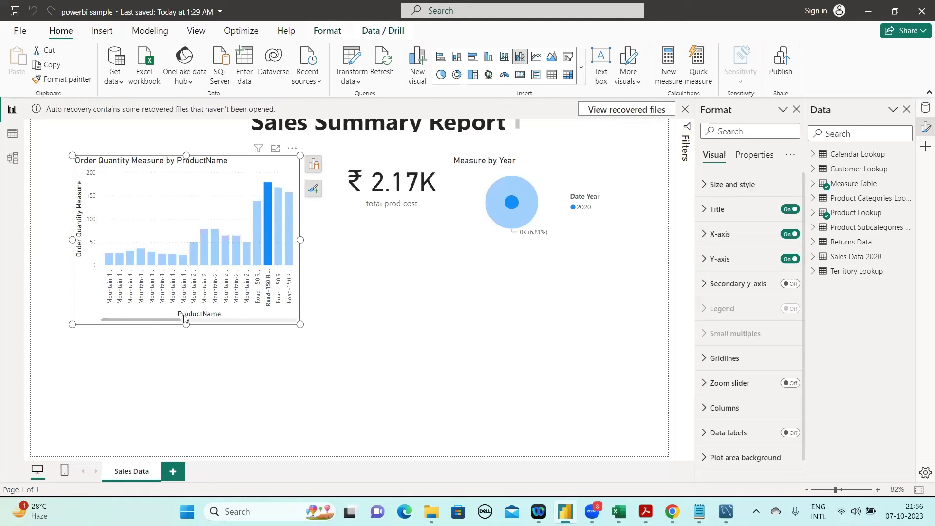
Return to the model view, collapse the Properties pane and inspect the Sales Data 2020 and Returns Data tables
left_click(11, 162)
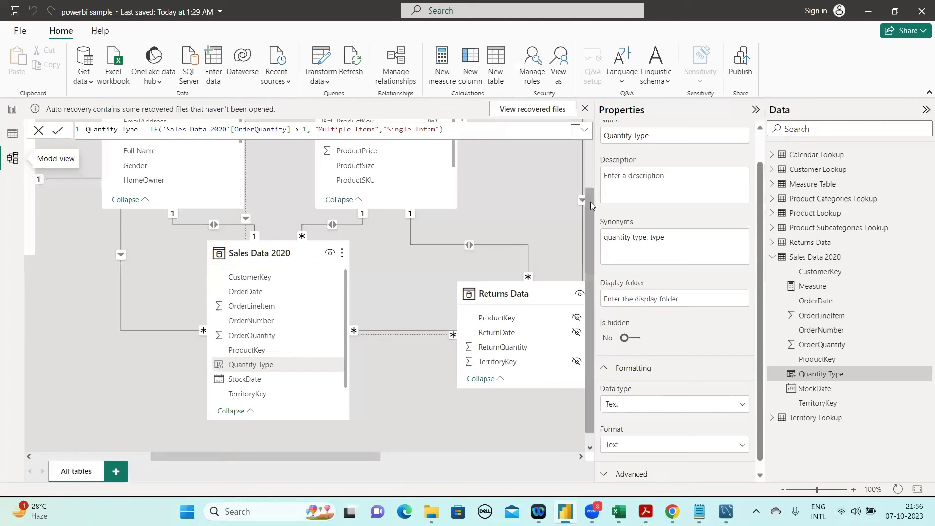
scroll(588, 160, "up", 3)
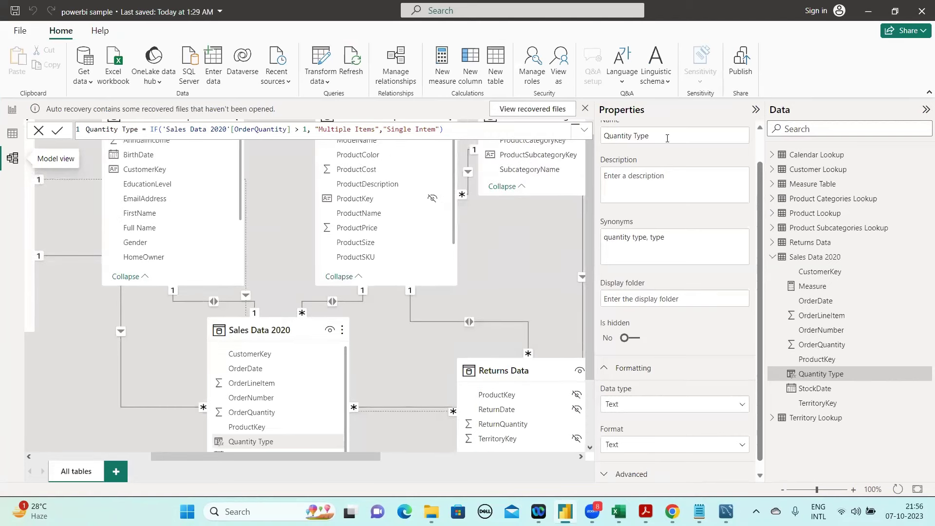
left_click(755, 112)
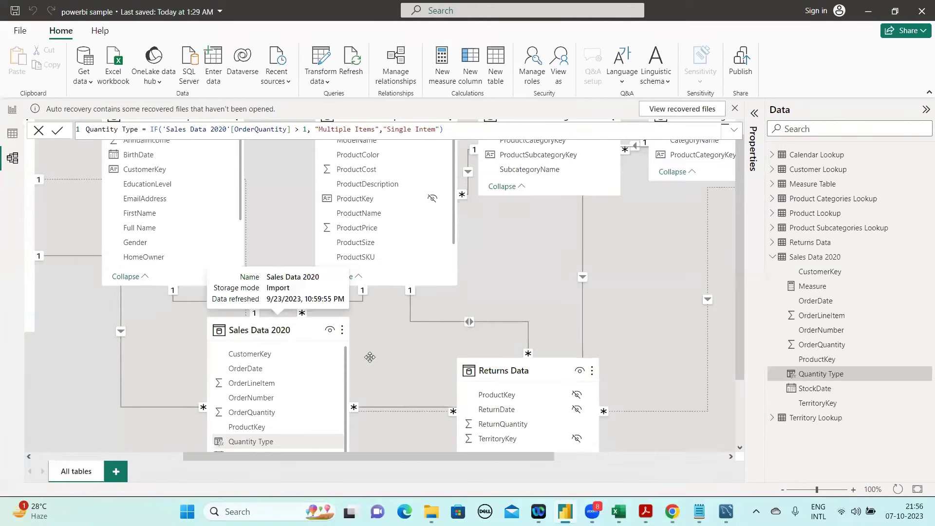
key("Escape")
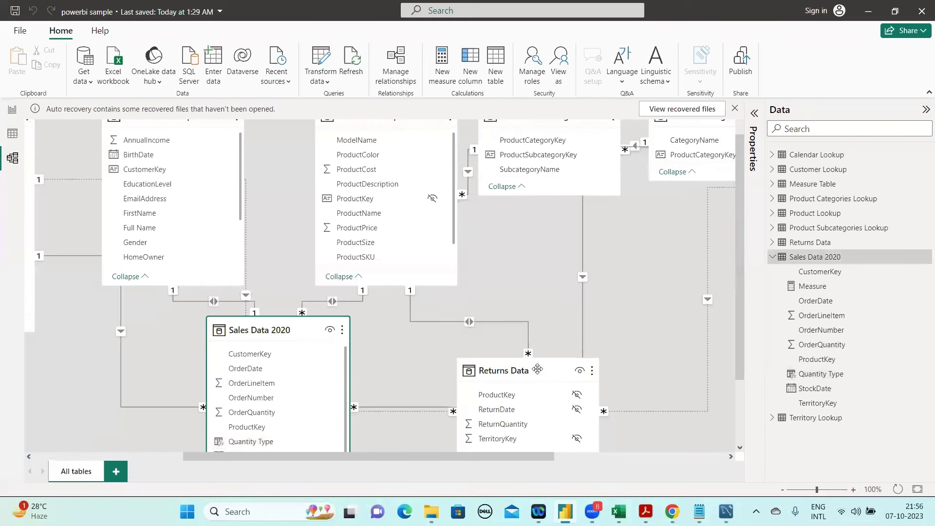
left_click(538, 369)
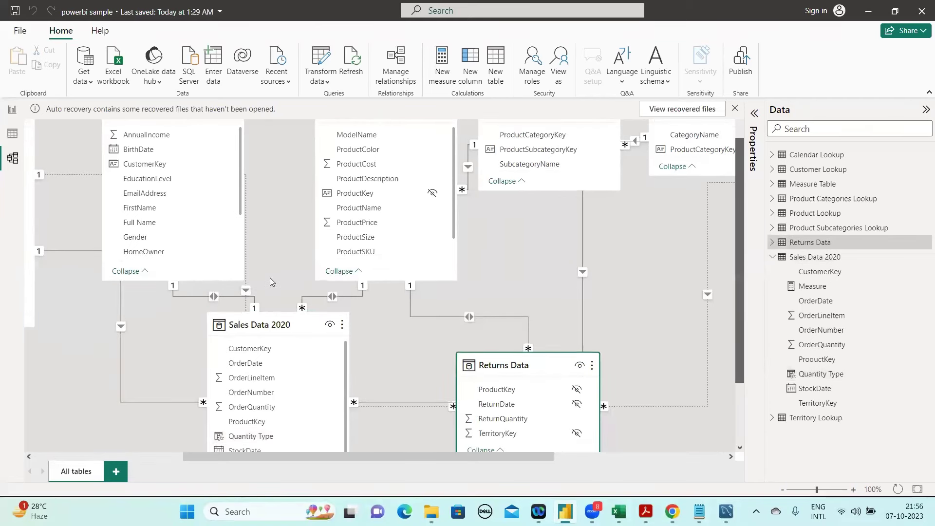
scroll(268, 272, "down", 3)
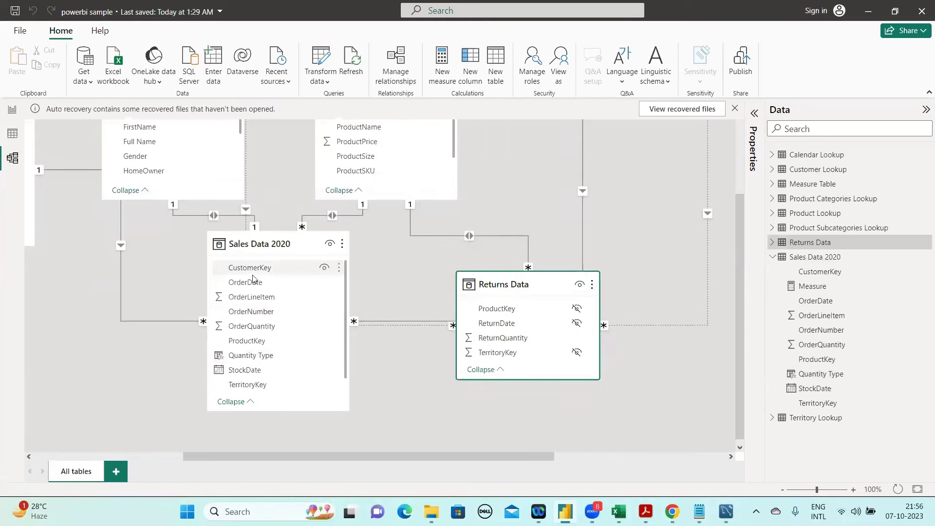
Examine the CustomerKey, OrderLineItem, ProductKey and TerritoryKey fields of the Sales Data 2020 table
left_click(257, 274)
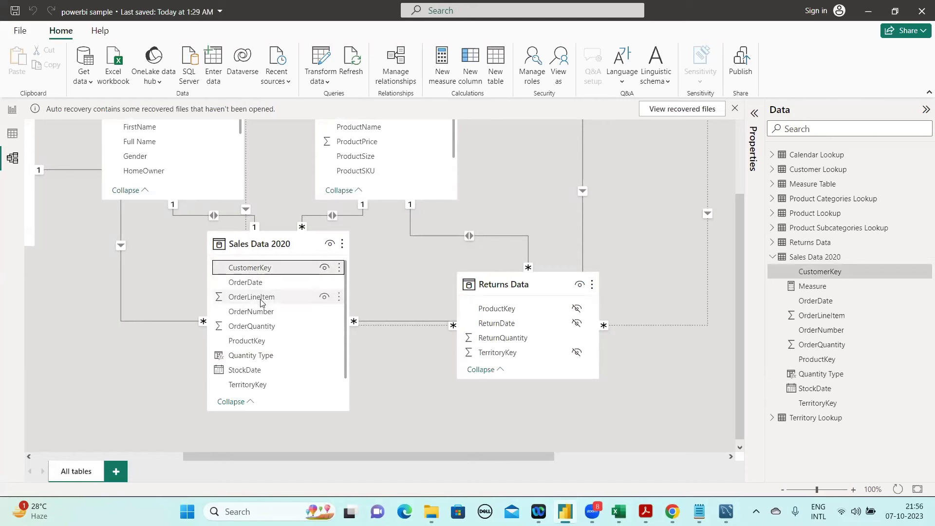
left_click(250, 298)
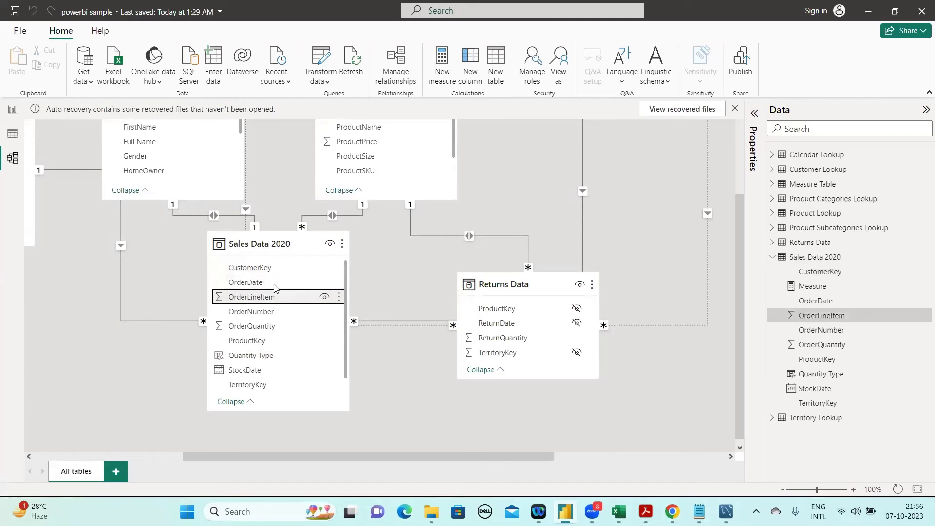
left_click(248, 341)
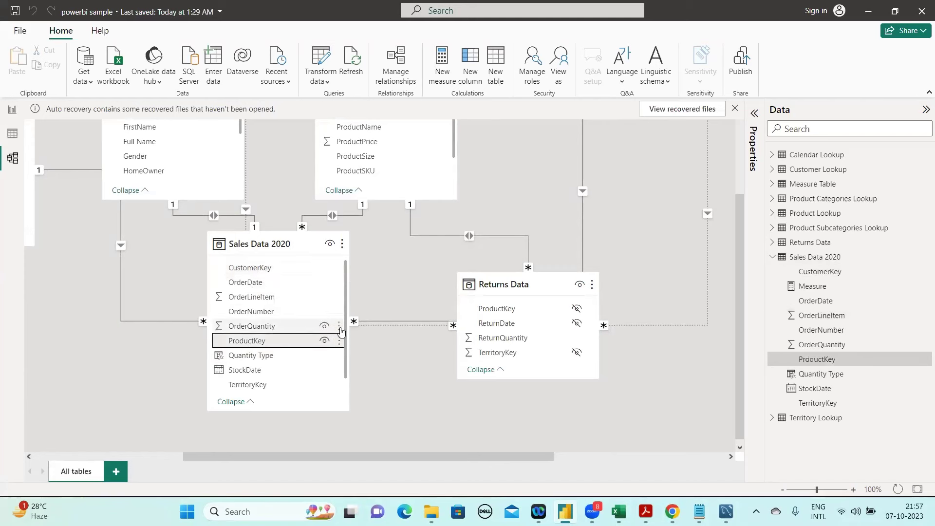
left_click(270, 387)
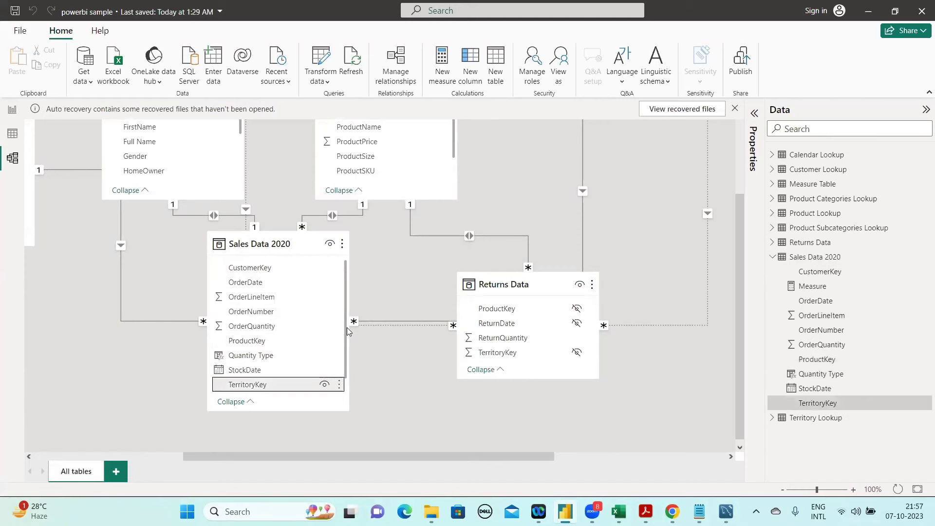
scroll(345, 349, "down", 1)
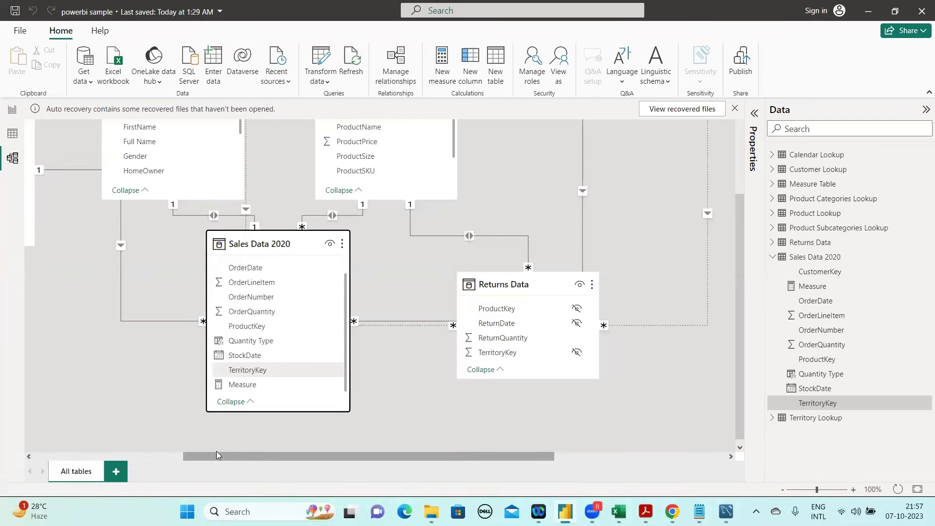
Trace ProductKey from Sales Data 2020 to the Product Lookup table and select its ProductColor field
left_click_drag(216, 456, 115, 456)
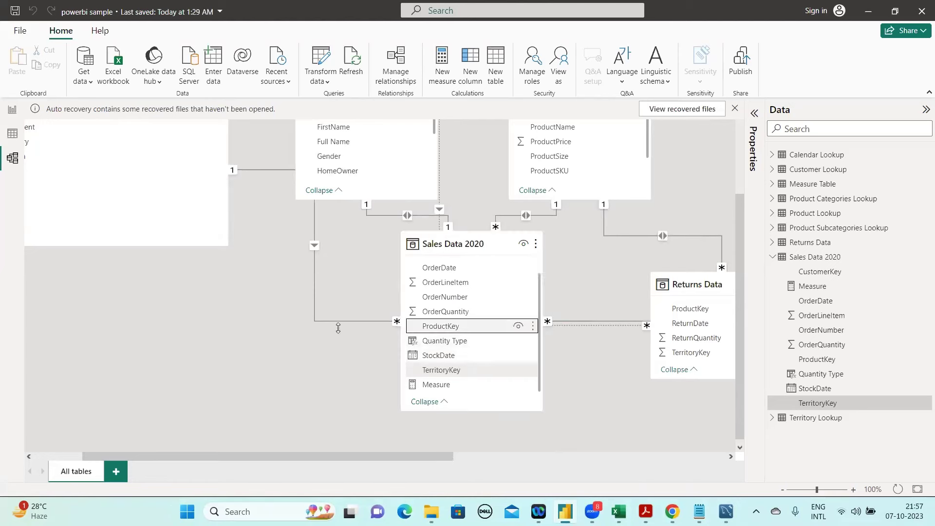
left_click(466, 331)
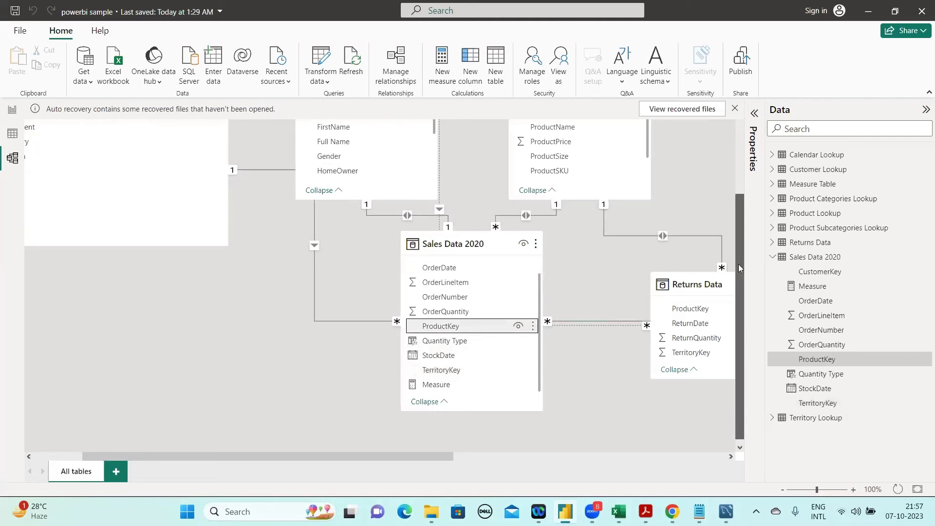
scroll(740, 237, "up", 1)
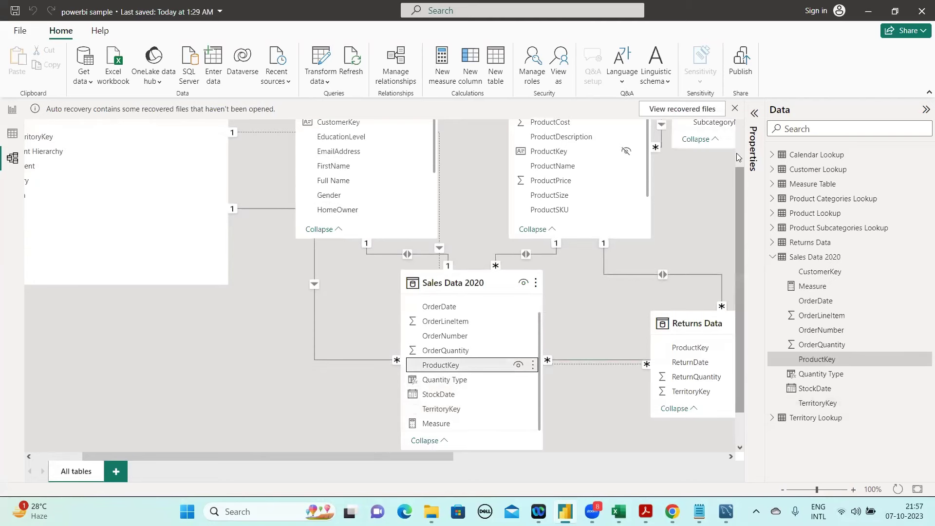
scroll(740, 159, "up", 2)
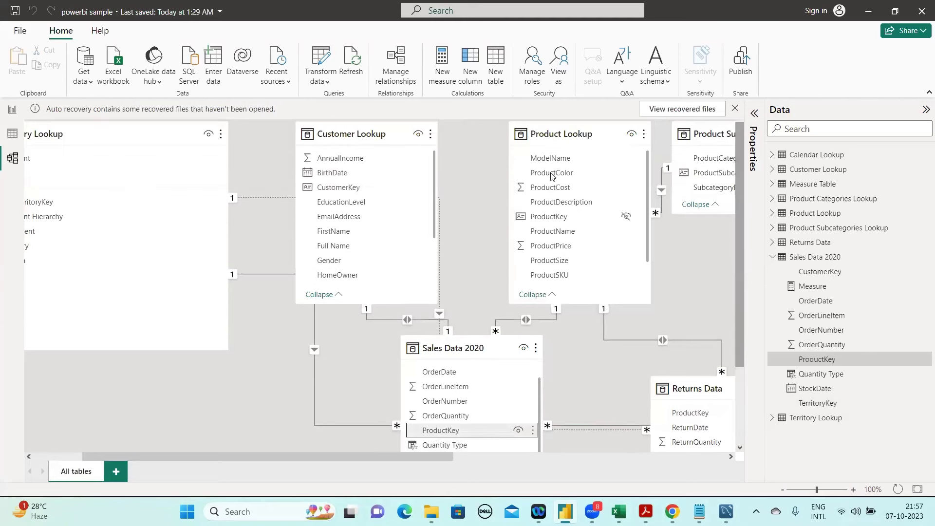
left_click(552, 173)
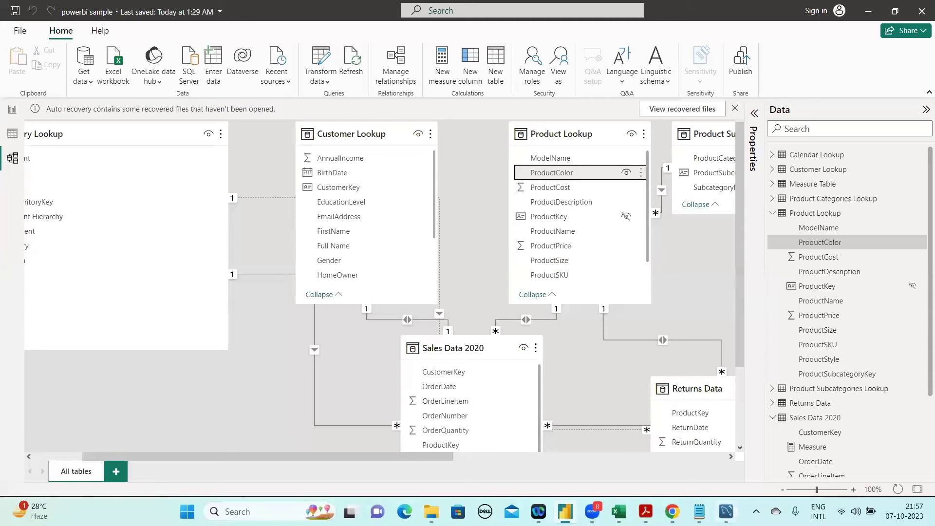
Switch to MySQL Workbench and append the query select * from ecom.sales where product_key = '12345'; at the end of the script
key("alt+Tab")
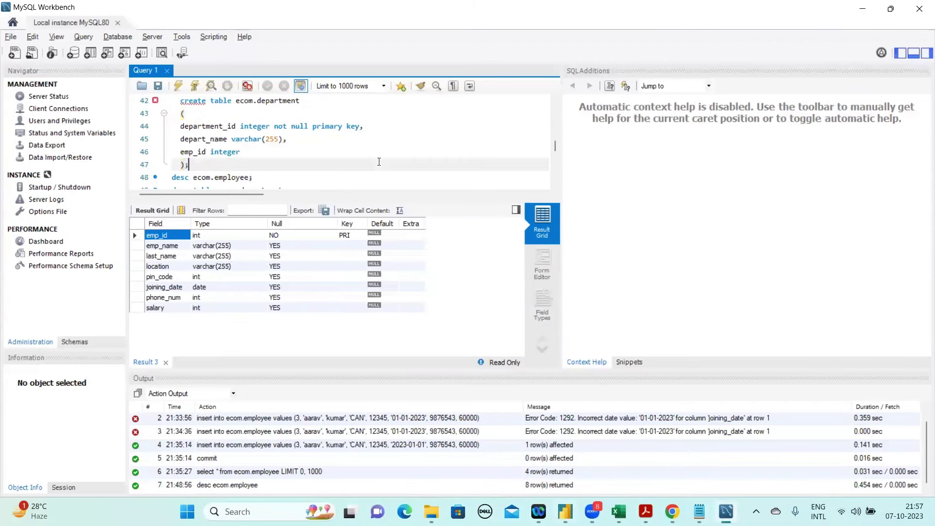
key("Down")
key("Down")
key("Down")
key("Down")
key("Down")
key("Down")
key("Down")
key("Down")
key("Down")
key("Down")
key("Down")
key("Down")
key("Down")
key("Down")
key("Down")
key("Down")
key("Down")
key("Down")
key("Down")
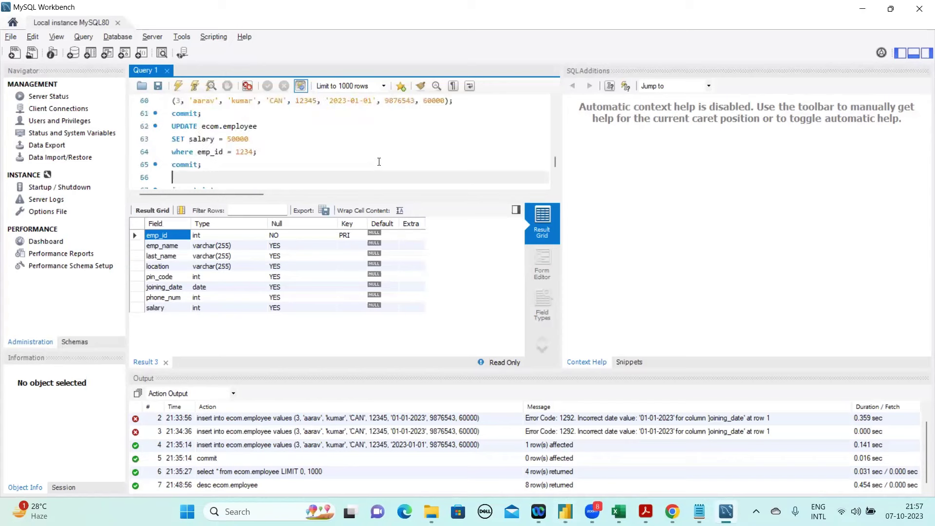
key("ctrl+End")
key("Return")
key("Return")
type("select ")
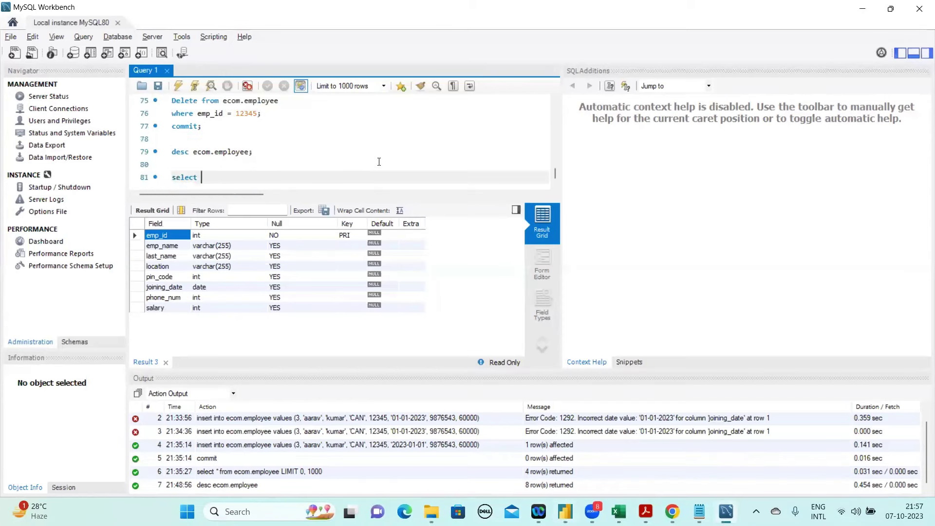
type("* from ecom.sales where p")
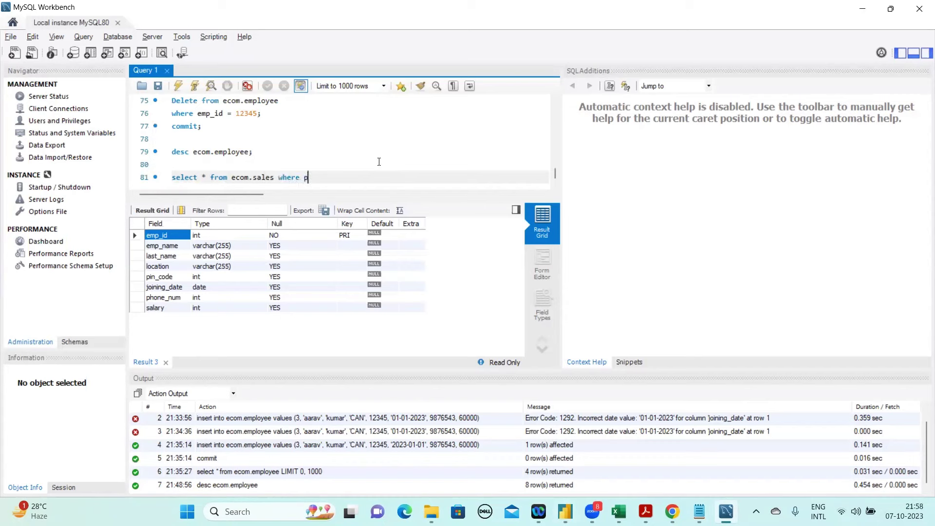
type("roduct_key = '12345';")
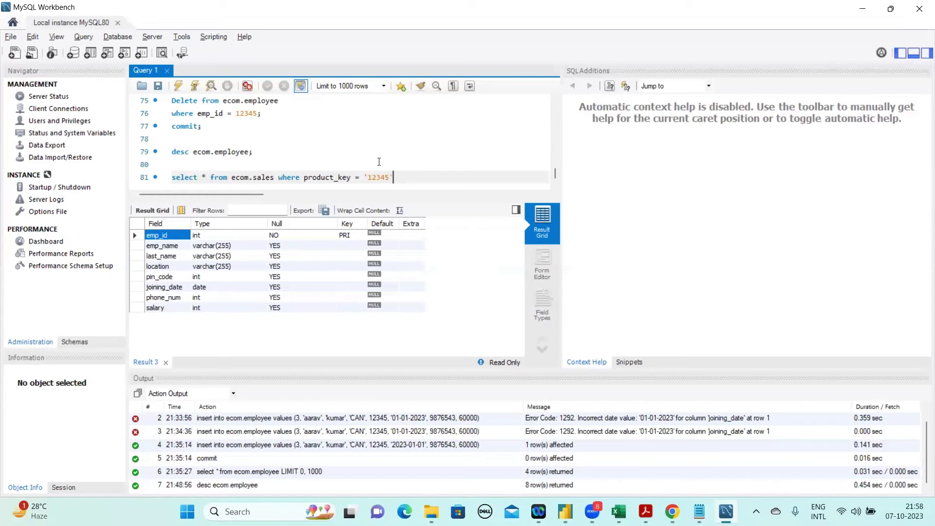
type(";")
key("Return")
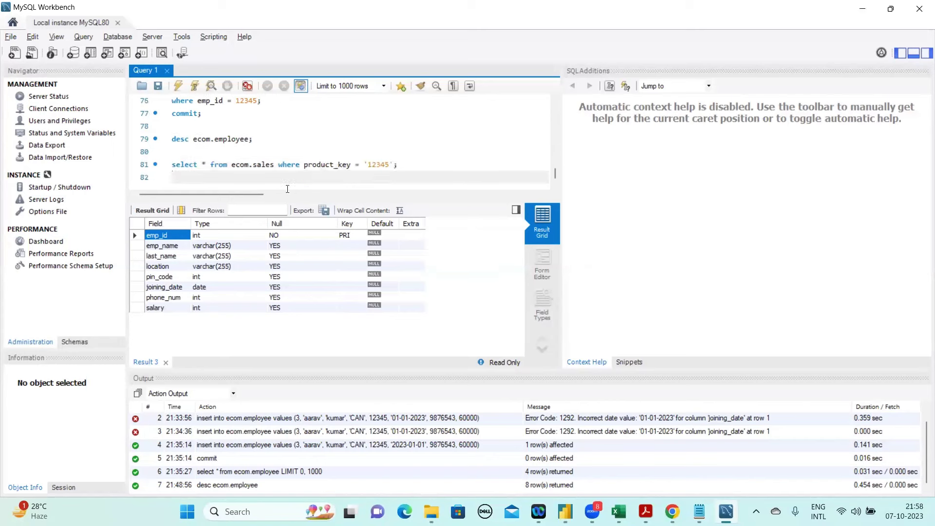
Highlight the ecom.sales table name and the '12345' product key value in the new query
left_click(395, 166)
type(";")
left_click(274, 165)
left_click(239, 166, "shift")
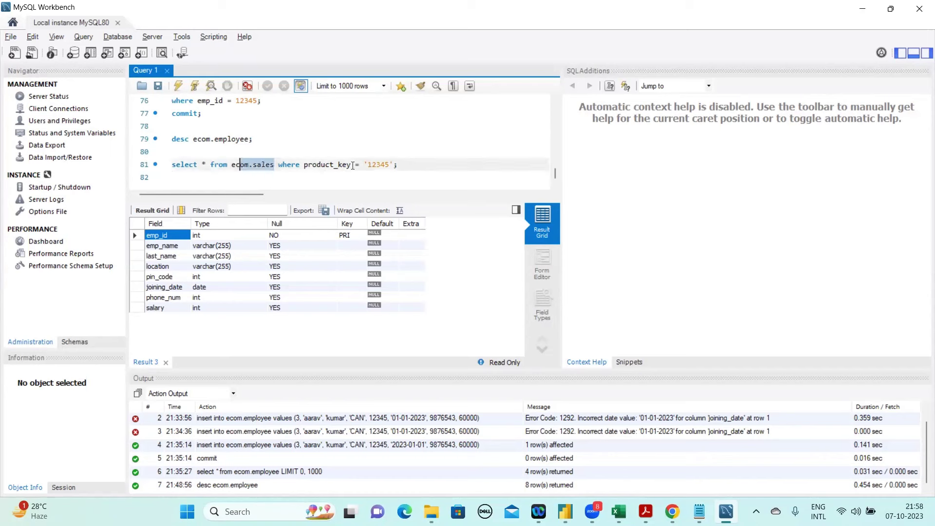
double_click(379, 165)
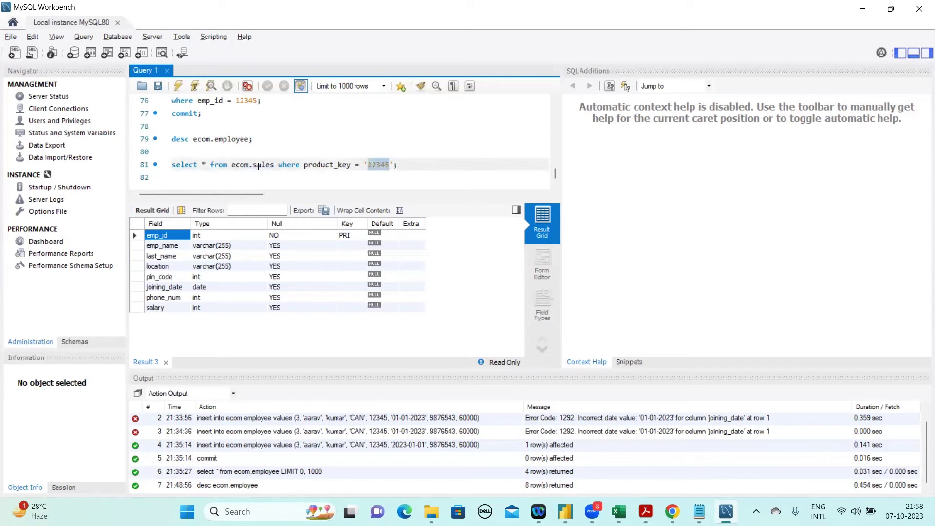
left_click_drag(275, 165, 232, 165)
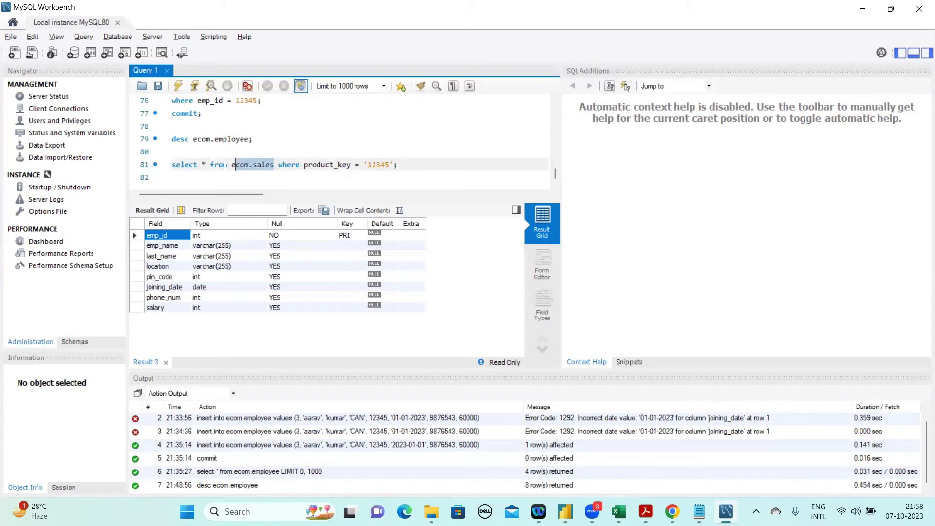
key("shift+Left")
key("shift+Left")
left_click(414, 166)
key("Return")
key("Return")
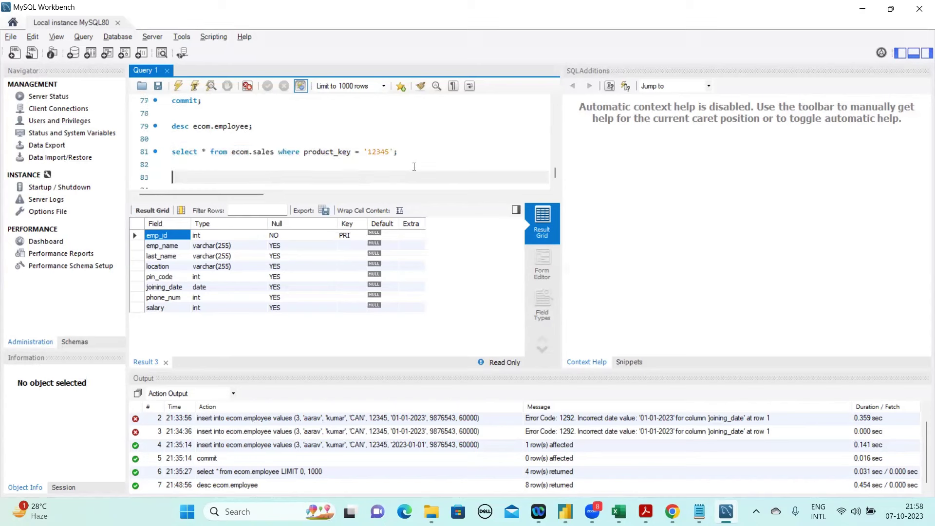
key("ctrl+space")
type("select * from")
key("BackSpace")
key("BackSpace")
key("BackSpace")
key("BackSpace")
key("BackSpace")
key("BackSpace")
key("BackSpace")
key("BackSpace")
key("BackSpace")
key("BackSpace")
key("BackSpace")
key("BackSpace")
key("BackSpace")
key("BackSpace")
key("Return")
key("Return")
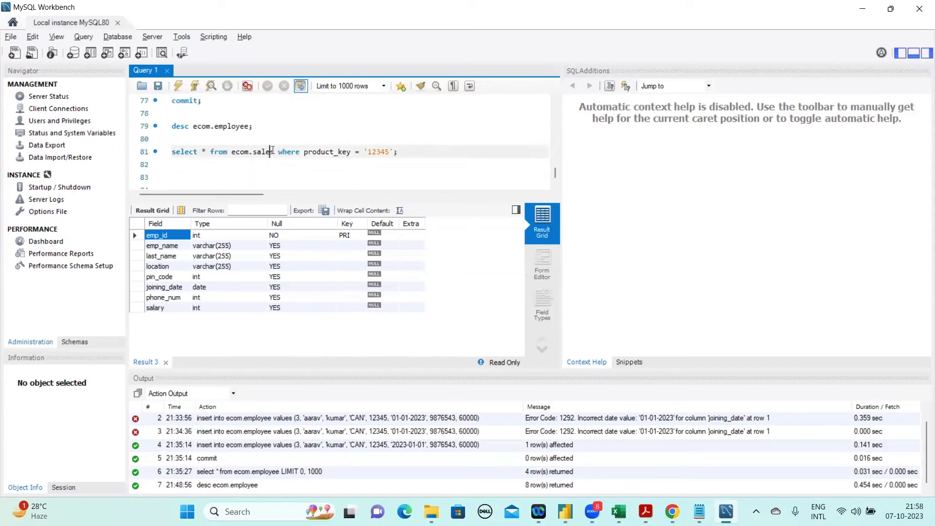
key("Up")
key("Up")
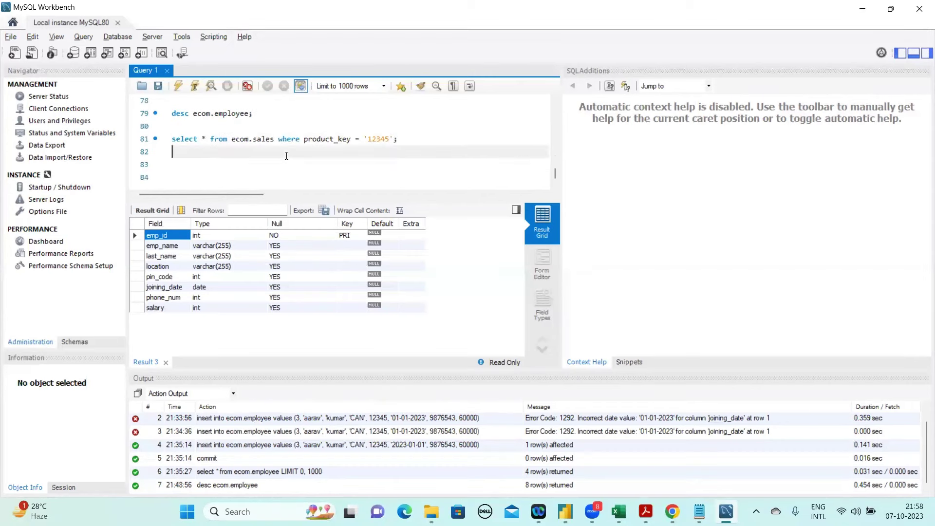
Move the where clause of the ecom.sales query onto its own line and alias the table as a
left_click(274, 140)
key("Return")
key("Return")
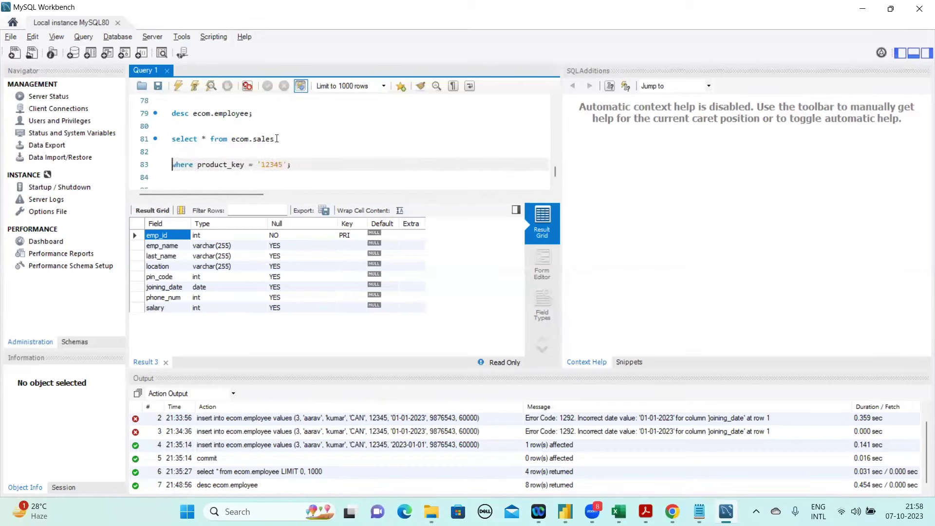
key("Up")
left_click(276, 139)
type("a")
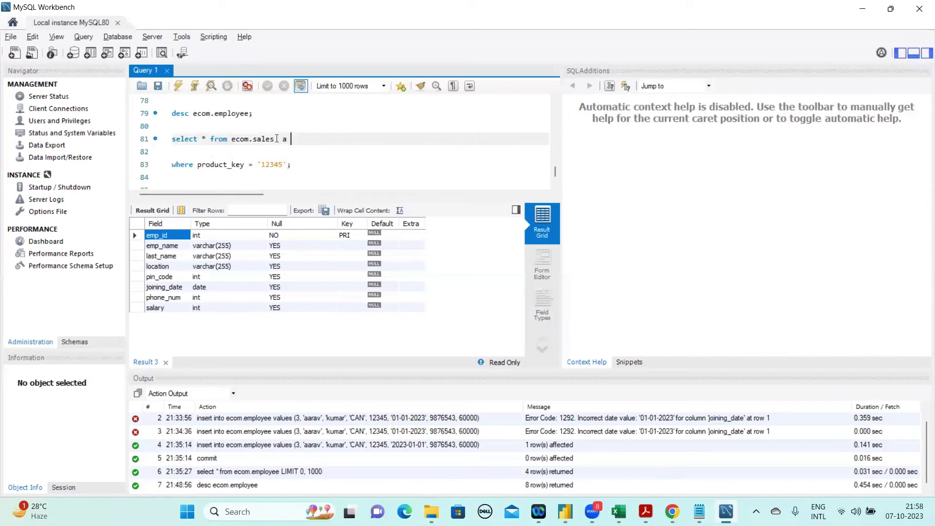
Add the line inner join ecom.product b below the select line of the query
key("Return")
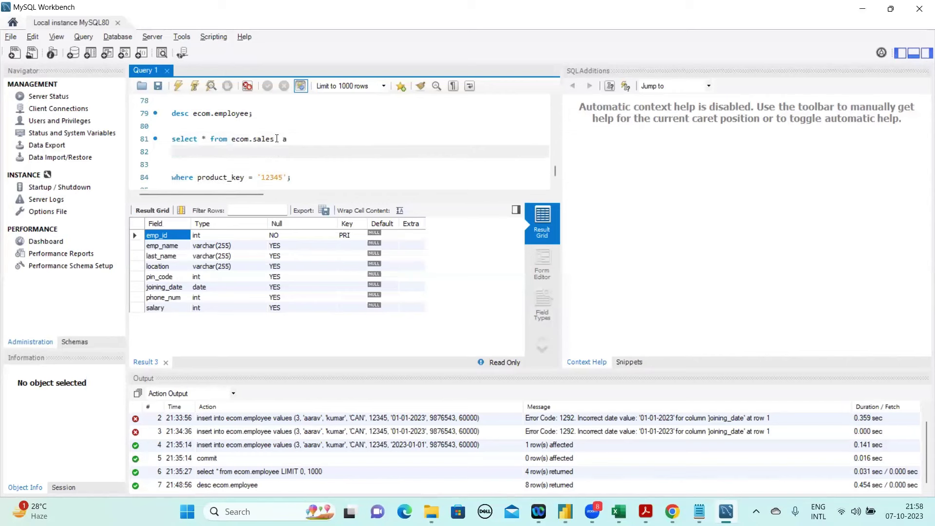
type("inner join")
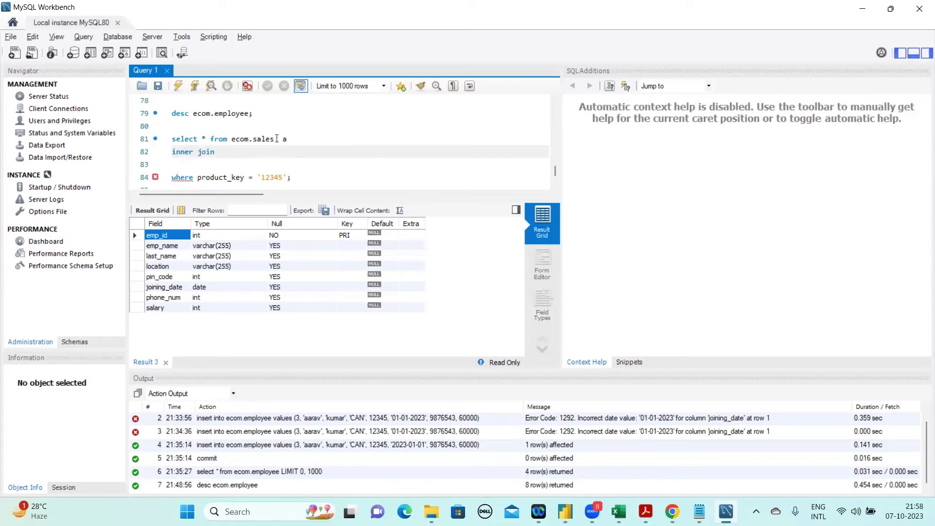
type(" ecom.product b")
Highlight the ecom.sales table reference and its alias a in the join query
left_click(292, 139)
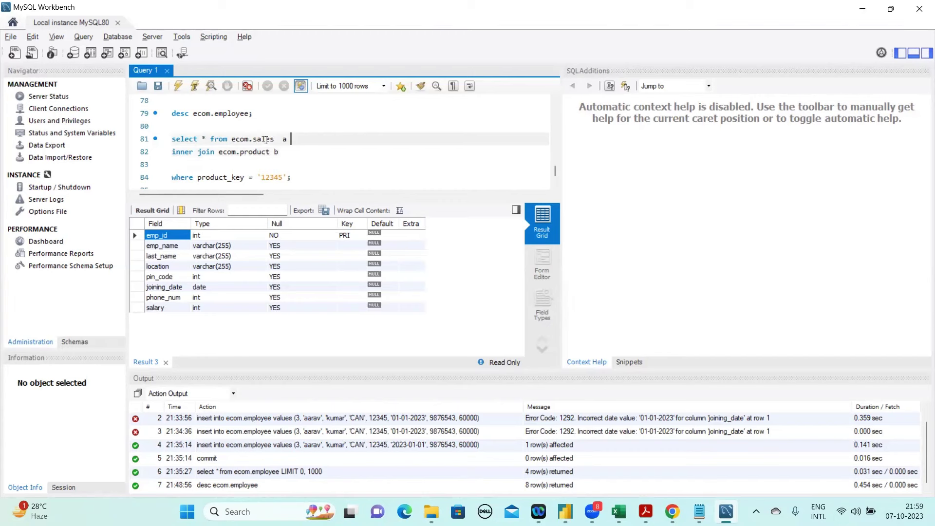
key("shift+Left")
key("shift+Left")
key("shift+Left")
key("shift+Left")
key("shift+Left")
key("shift+Left")
key("shift+Left")
key("shift+Left")
key("shift+Left")
key("shift+Left")
key("shift+Left")
key("shift+Left")
key("shift+Left")
left_click(287, 156)
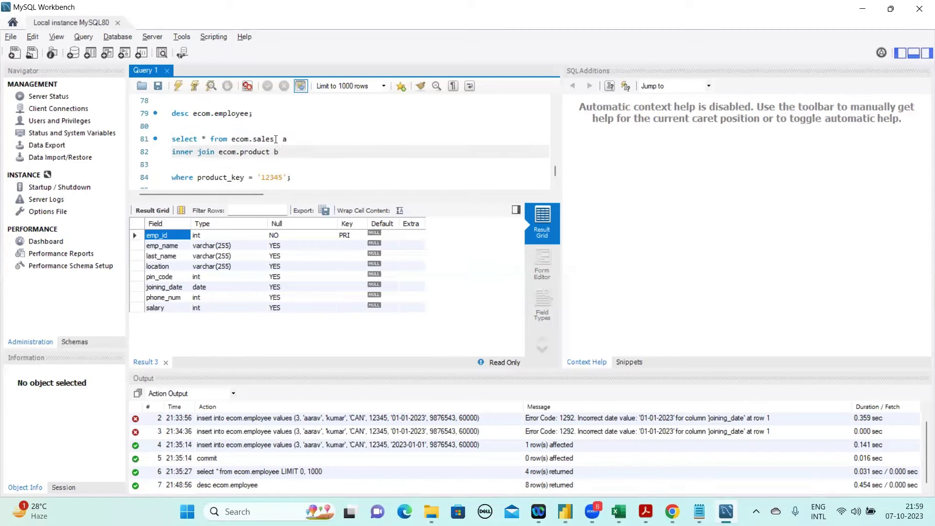
left_click_drag(274, 140, 244, 153)
Complete the inner join with the condition on a.product_key = b.product_key
left_click(284, 155)
type("on a")
type(".")
type("c")
type("ust")
type("_je")
key("BackSpace")
key("BackSpace")
type("k")
key("BackSpace")
key("BackSpace")
key("BackSpace")
key("BackSpace")
key("BackSpace")
key("BackSpace")
type("produ")
left_click_drag(270, 152, 244, 151)
left_click(330, 152)
type("ct_key = b.product_key")
Remove the empty line before the where clause and qualify its column as a.product_key
key("Down")
type("on")
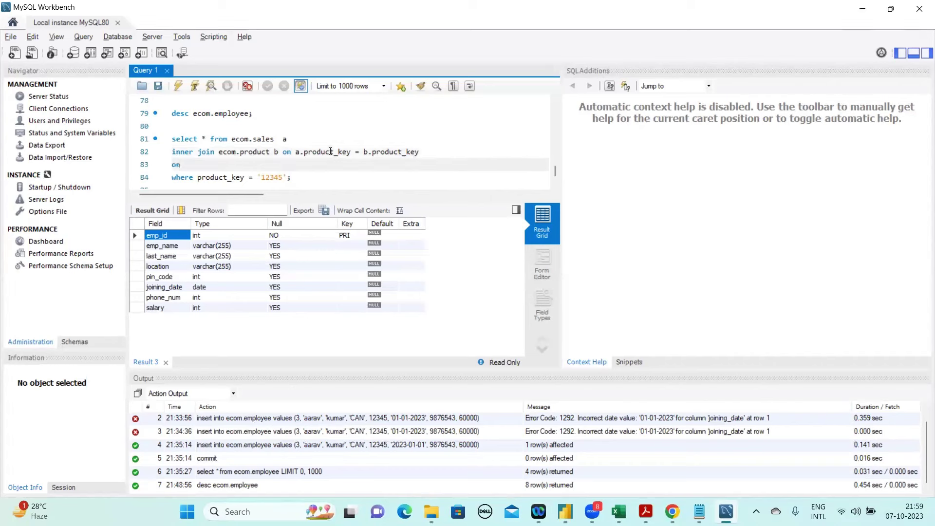
key("BackSpace")
key("BackSpace")
key("Delete")
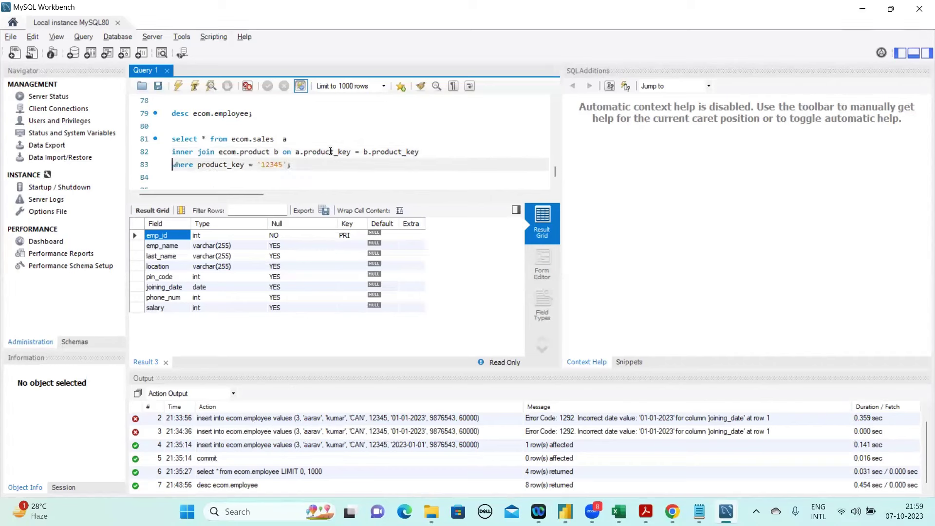
key("Down")
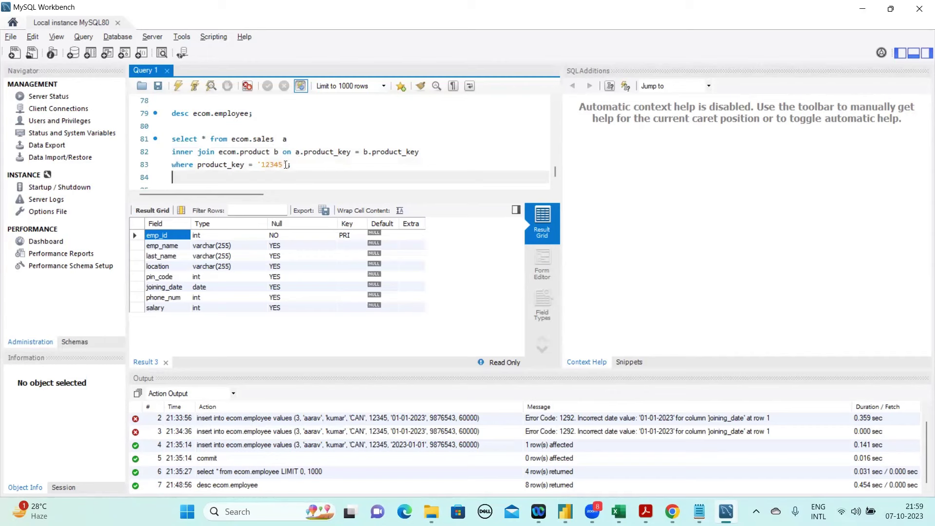
left_click_drag(286, 165, 252, 165)
left_click(198, 169)
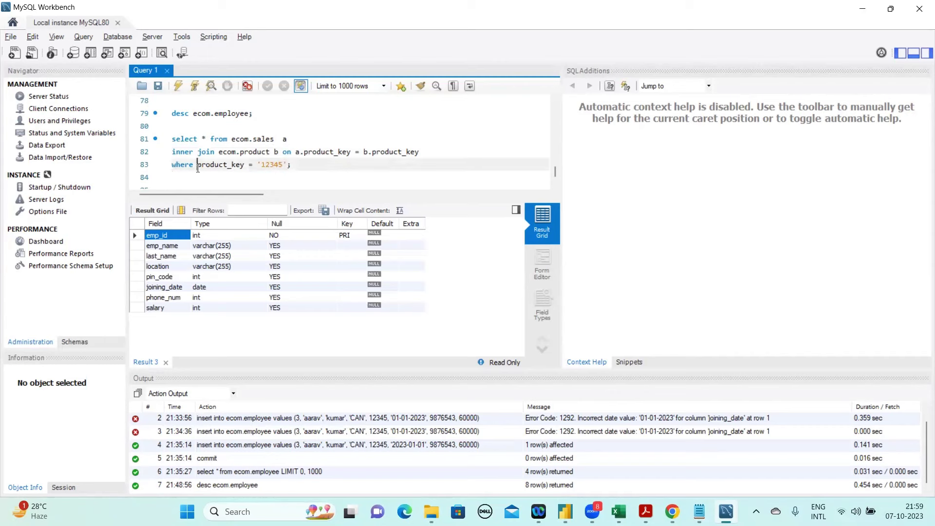
type("a.")
Replace the asterisk in the select list with b.product_name
key("Up")
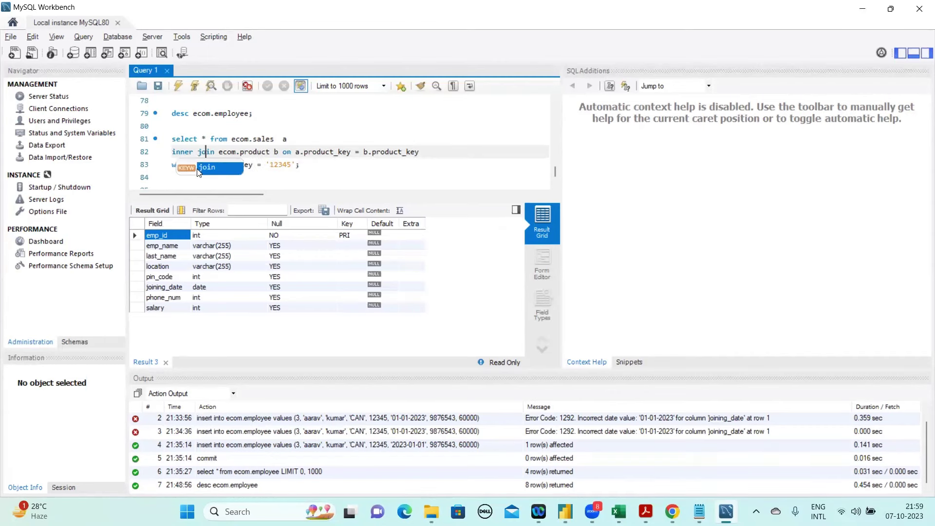
key("Up")
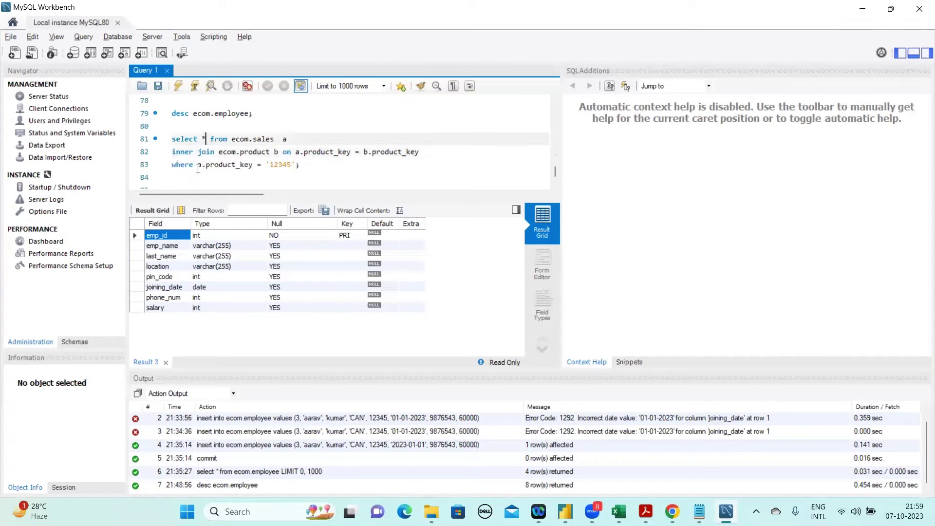
key("BackSpace")
type("b.pro")
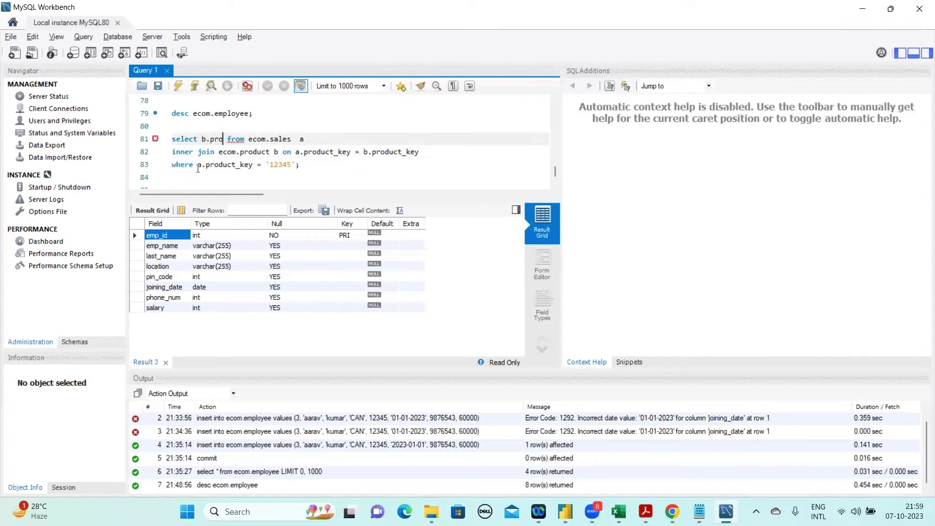
type("duct_nam")
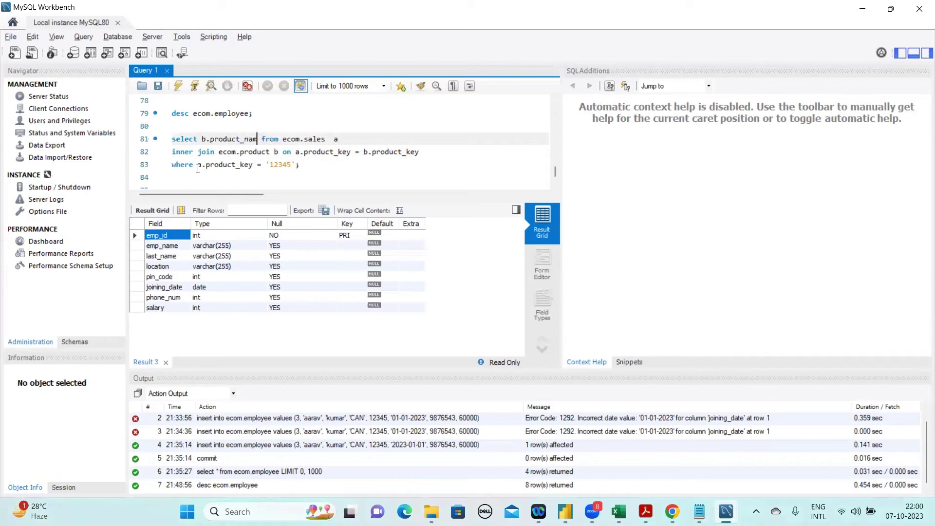
type("e")
Highlight the whole join query, its '12345' filter value and the b.product_name column
left_click_drag(169, 139, 299, 165)
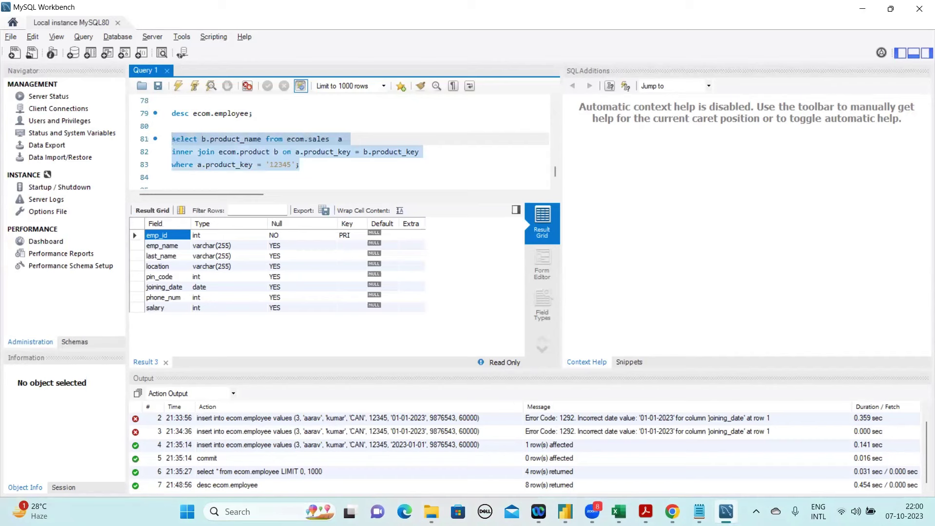
left_click(296, 164)
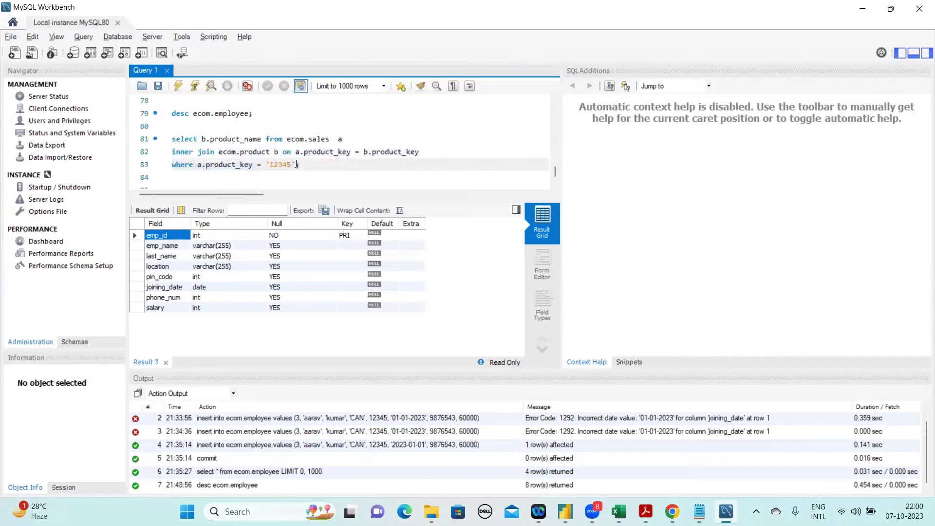
left_click_drag(296, 164, 254, 165)
left_click_drag(202, 139, 262, 139)
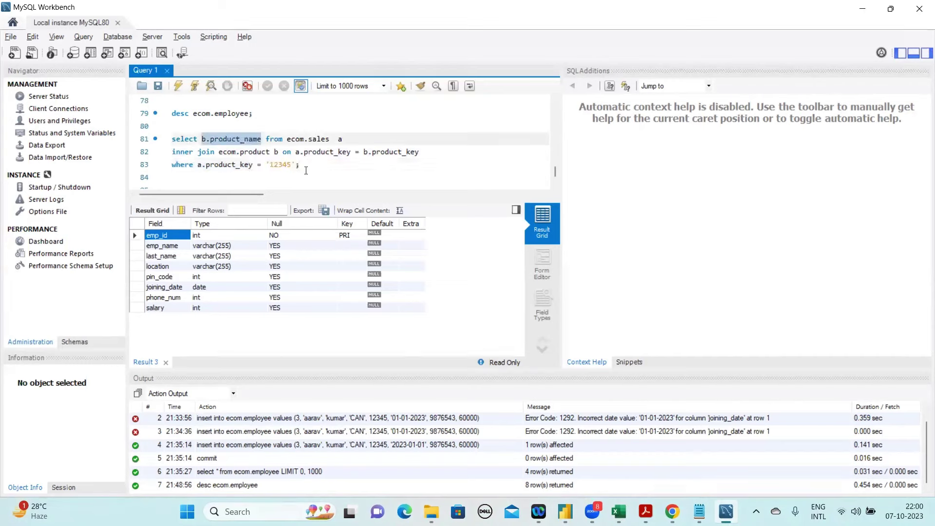
mouse_move(172, 139)
left_mouse_down()
mouse_move(300, 164)
mouse_move(153, 132)
left_mouse_up()
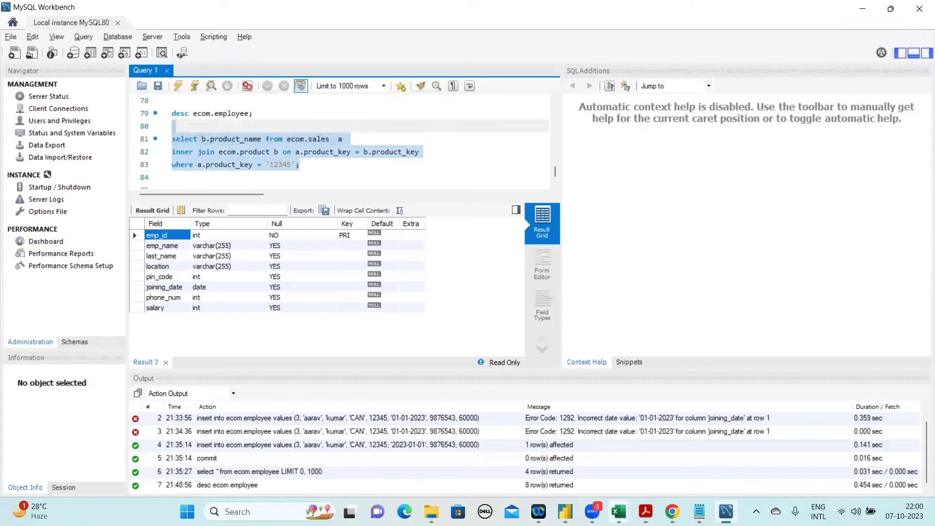
Switch to the Power BI data model and examine the Sales Data 2020 table with its lookup relationships
left_click(565, 511)
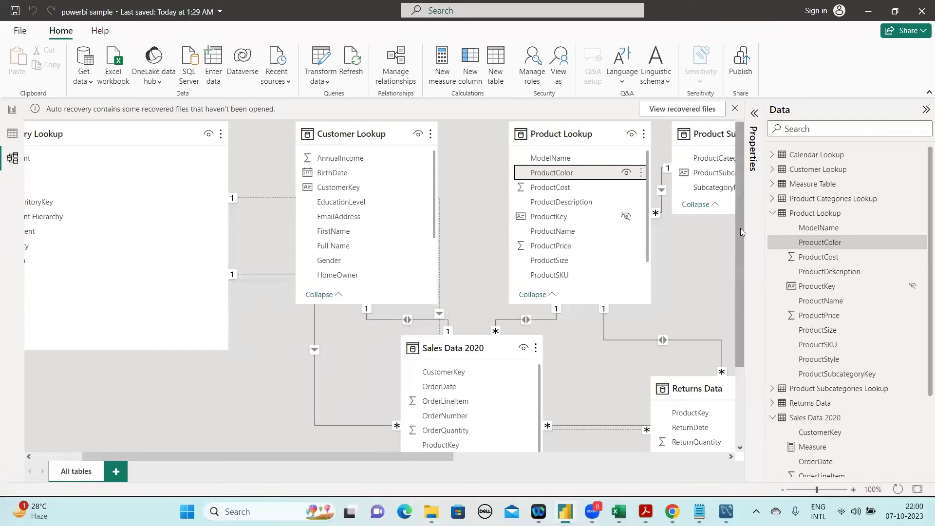
left_click_drag(741, 228, 742, 272)
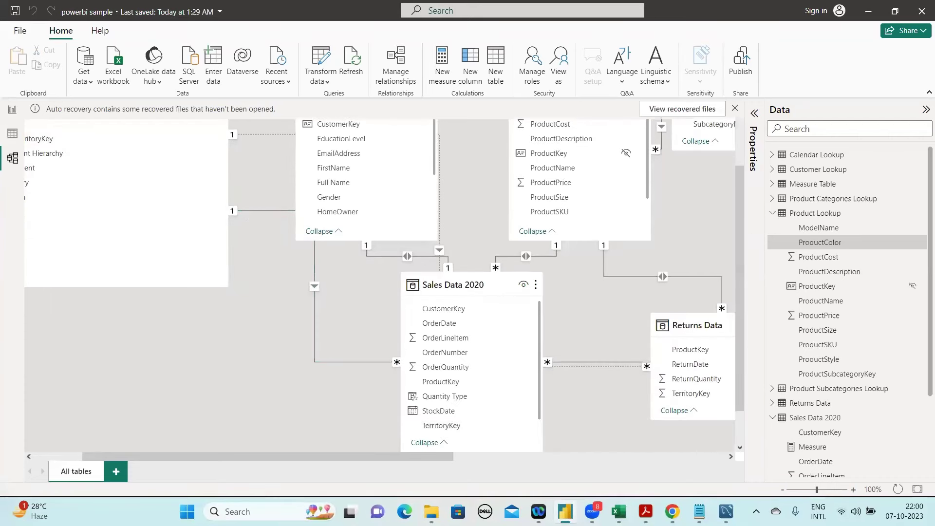
Switch to the Power BI course PDF and page through the slides from Fact & Dimension Tables past Star & Snowflake Schemas
mouse_move(566, 512)
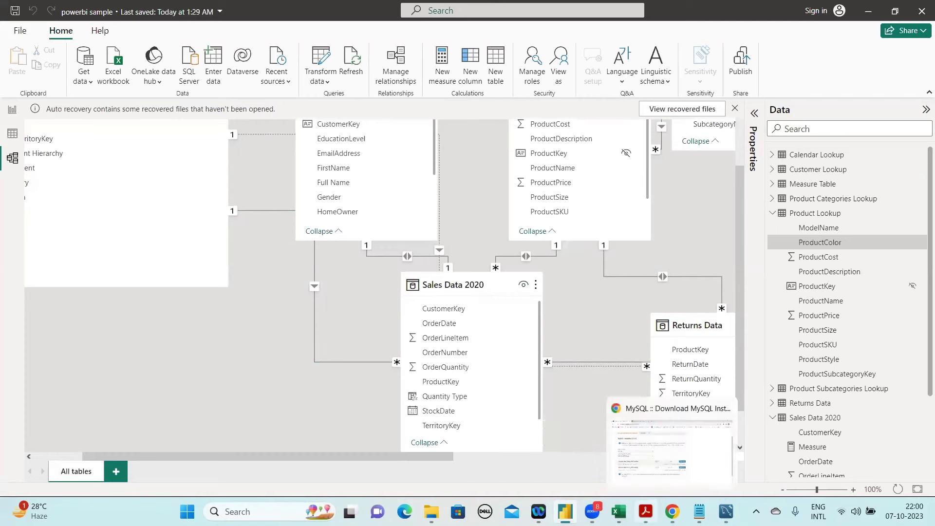
left_click(646, 512)
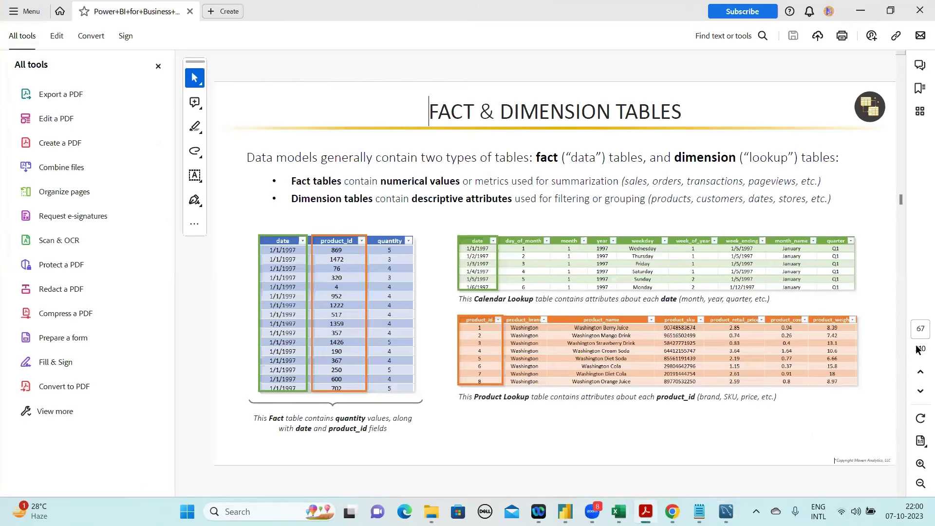
left_click(900, 492)
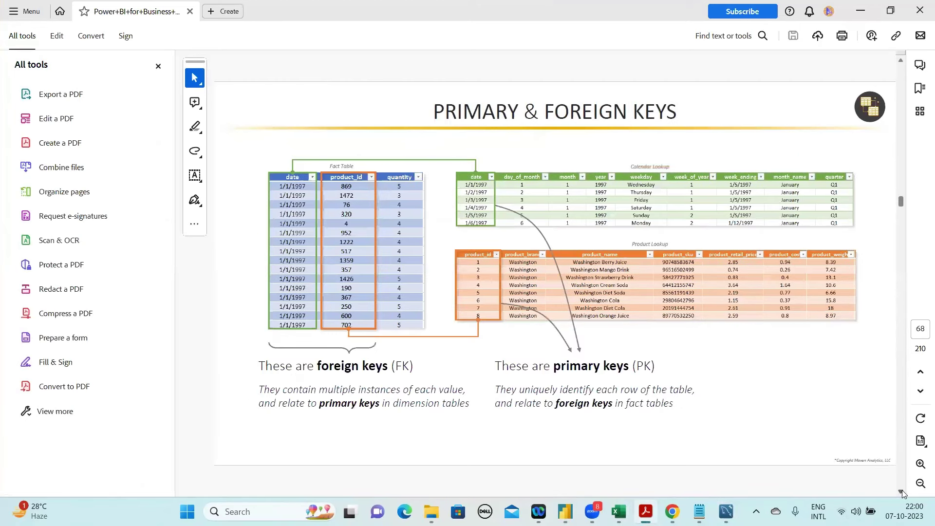
left_click(901, 492)
left_click(900, 492)
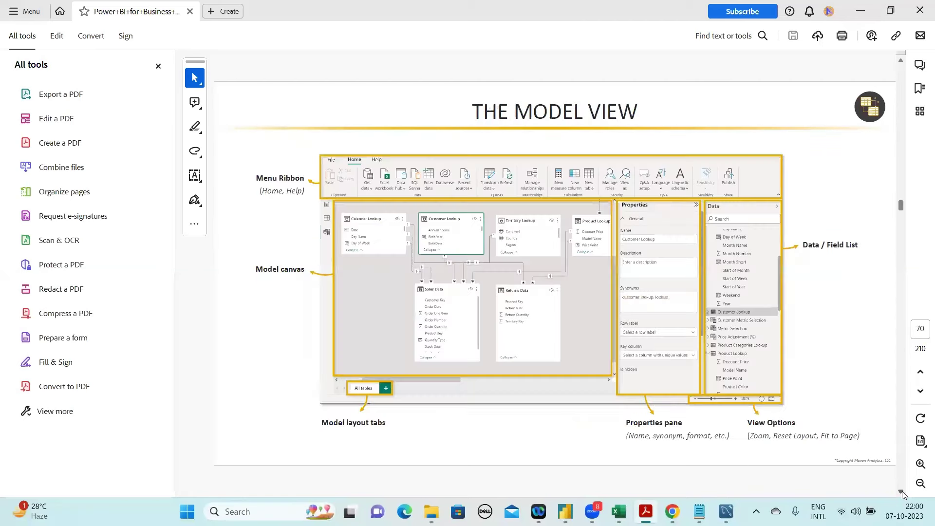
left_click(902, 492)
left_click(901, 491)
left_click(901, 492)
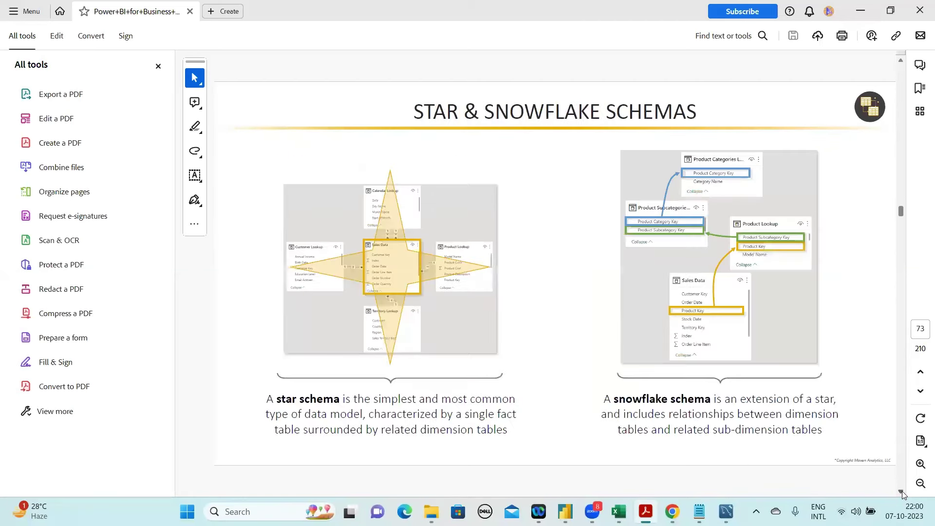
left_click(901, 469)
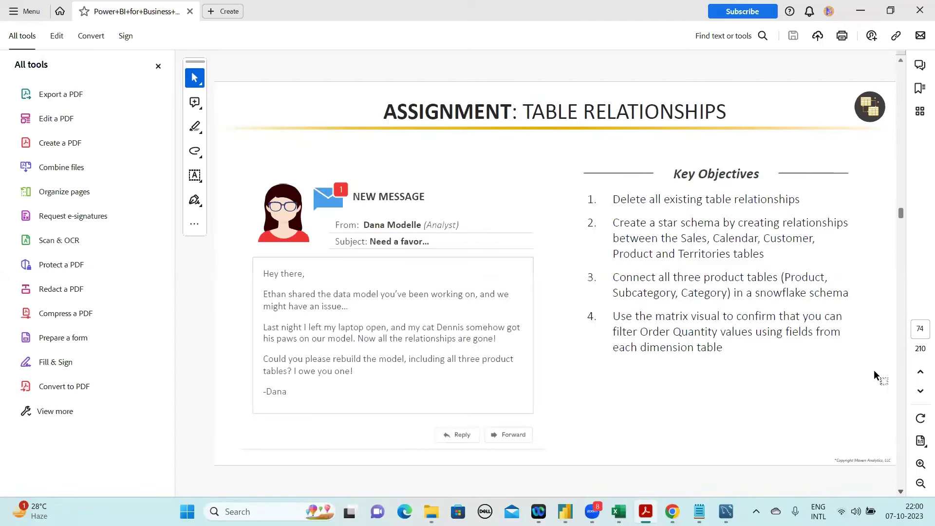
Return to the Primary & Foreign Keys slide, advance to Star & Snowflake Schemas on page 73 and select that slide's title
scroll(874, 380, "up", 7)
left_click(902, 494)
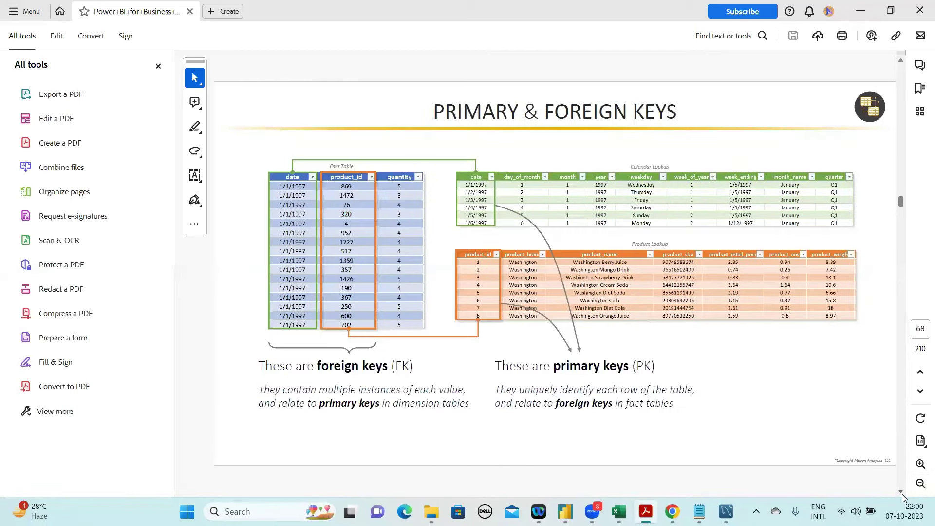
left_click(903, 494)
left_click(902, 494)
left_click(902, 494)
left_click(903, 494)
left_click(902, 494)
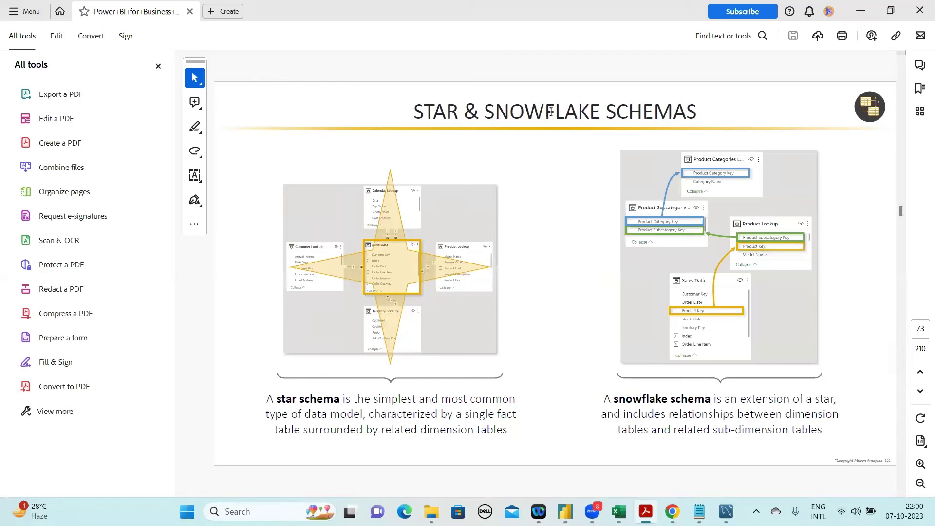
triple_click(656, 115)
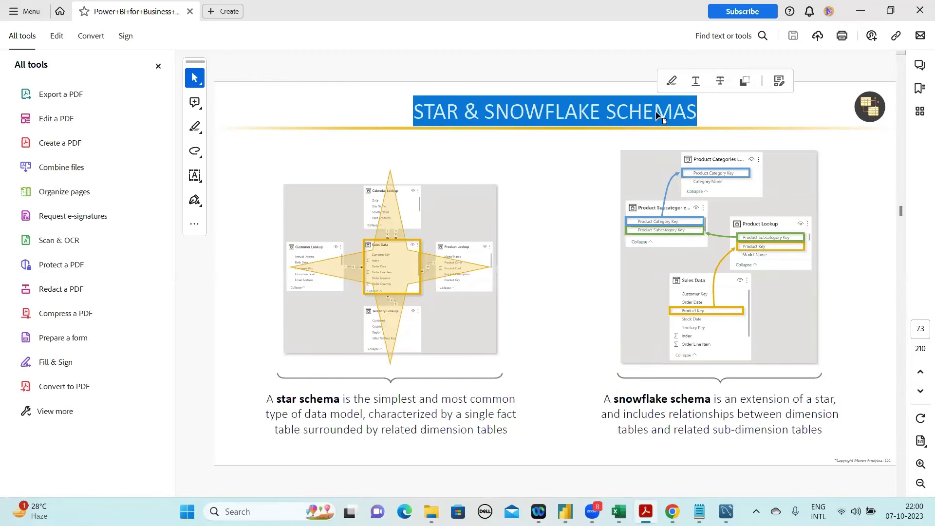
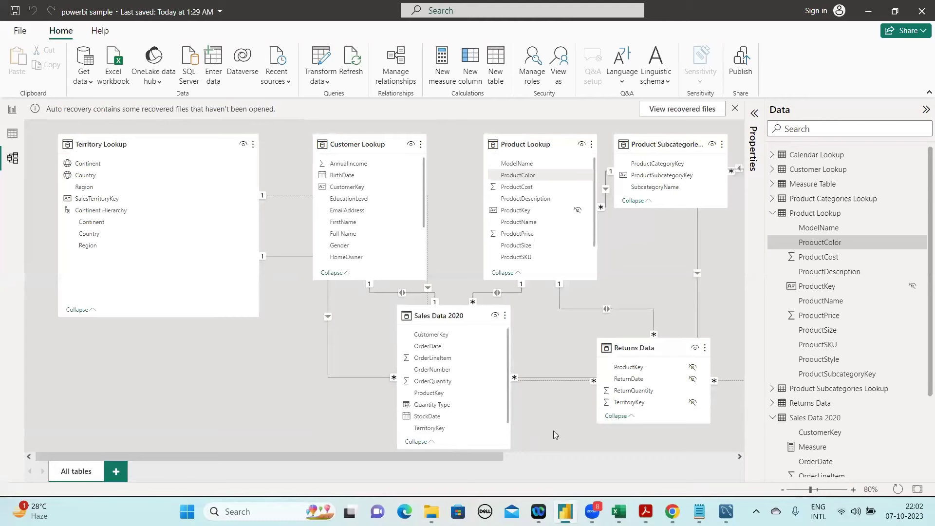
Examine the Power BI data model at 70% zoom, including the Product Categories Lookup table and its relationships
scroll(550, 433, "down", 1, "ctrl")
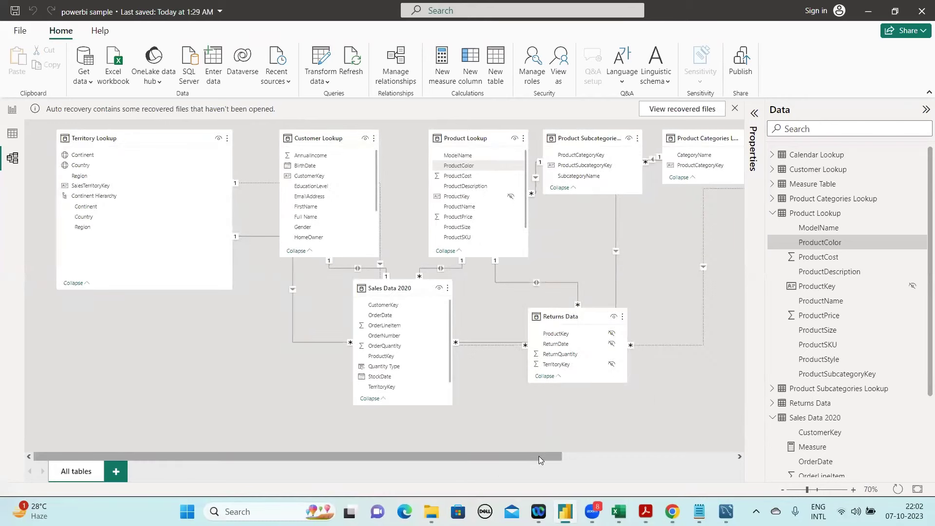
left_click_drag(531, 458, 564, 458)
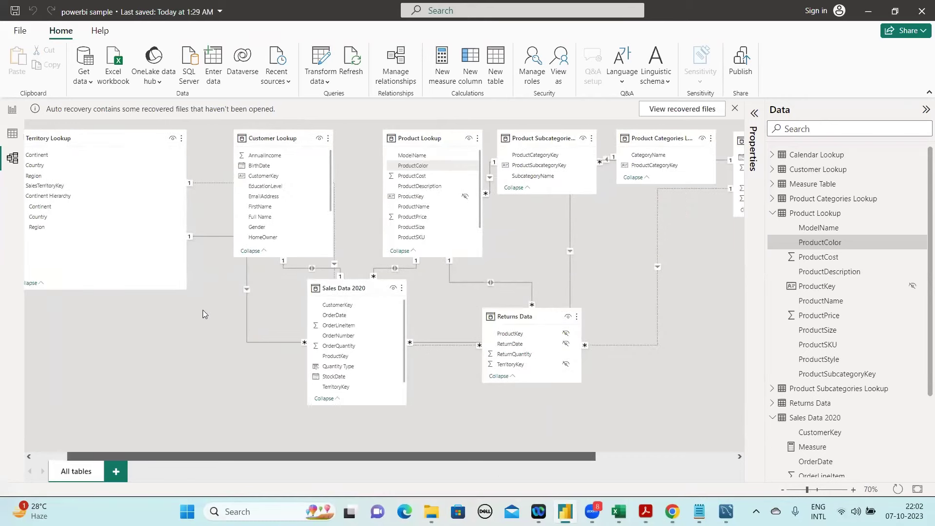
Shrink the Territory Lookup table, shift Product Lookup and Product Subcategories Lookup slightly left, and place Product Categories Lookup below the subcategories table
left_click_drag(141, 250, 155, 160)
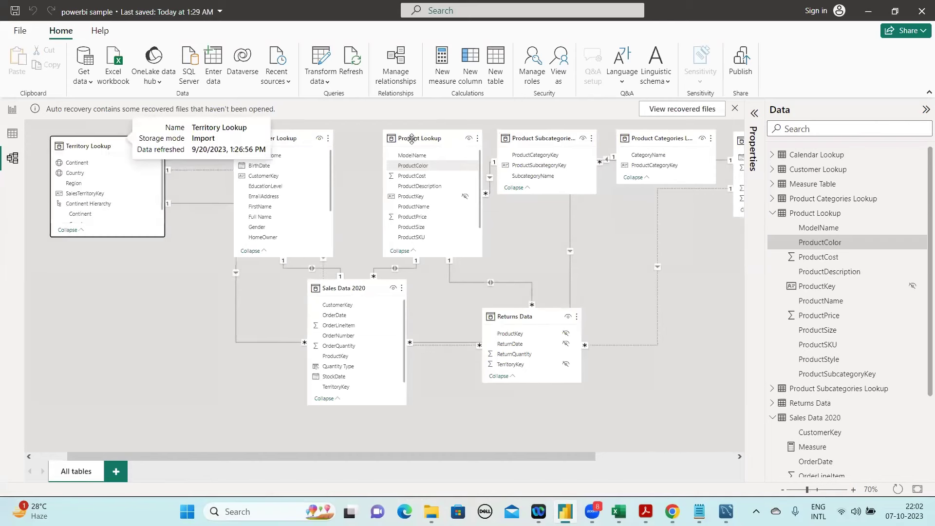
left_click_drag(411, 139, 392, 138)
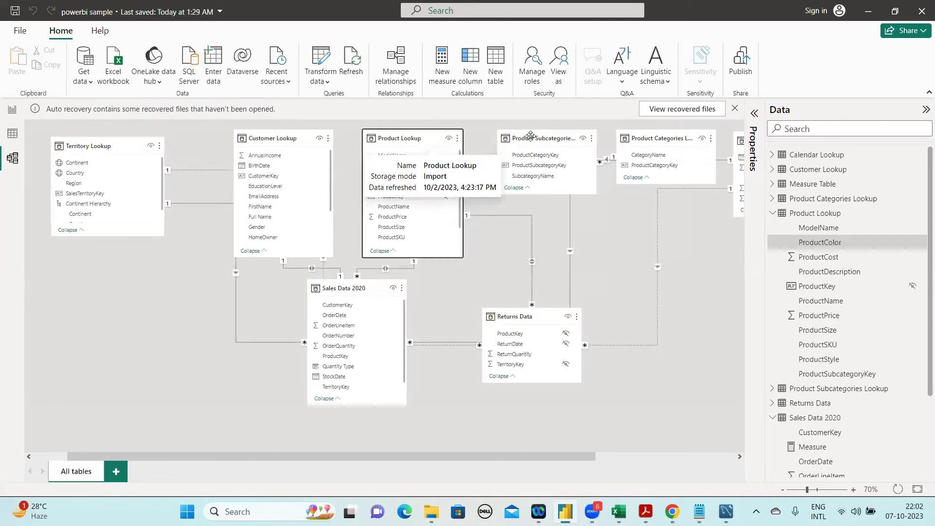
left_click_drag(531, 136, 520, 137)
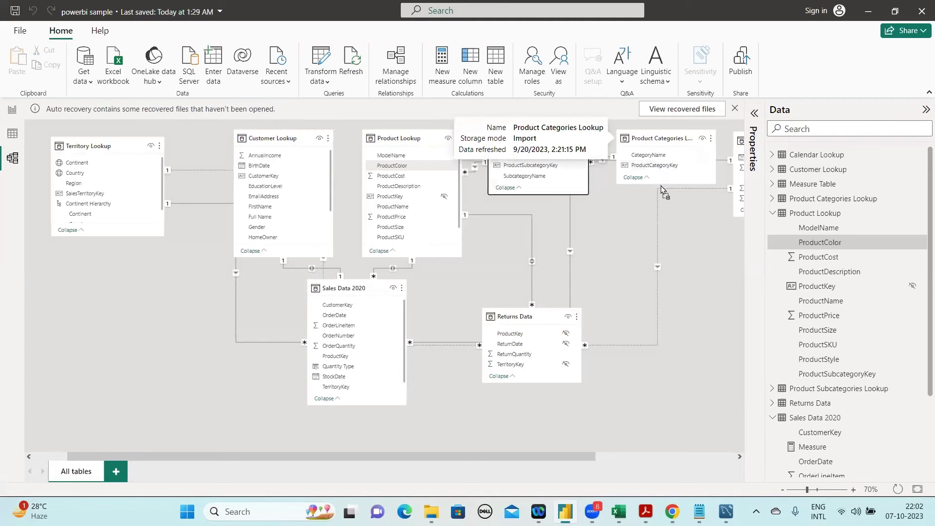
left_click_drag(667, 138, 642, 226)
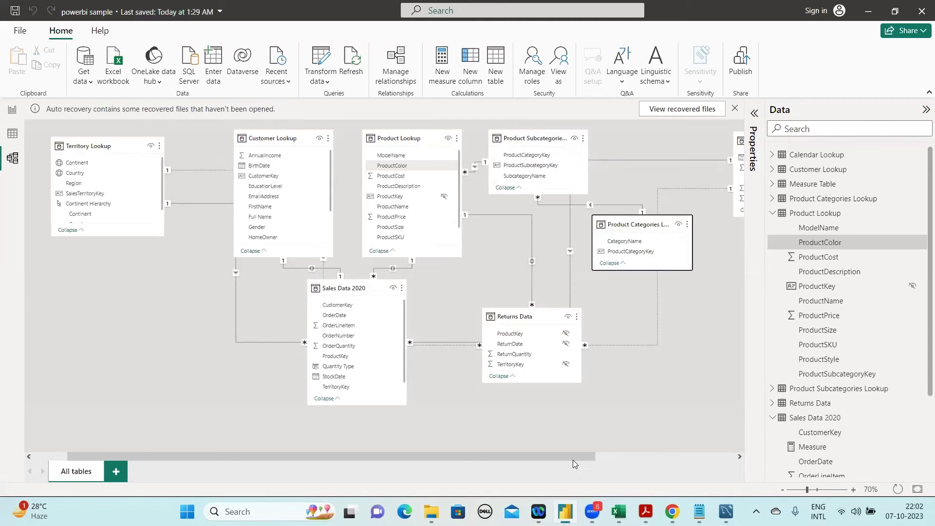
Move Measure Table down and left, bring Calendar Lookup beside Product Subcategories Lookup, and shift Product Categories Lookup clear of it
left_click_drag(574, 459, 641, 457)
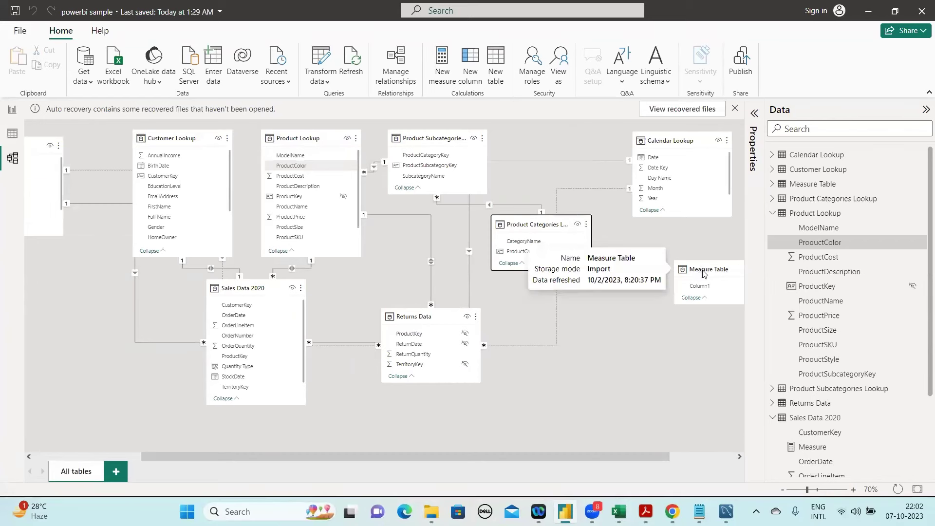
left_click_drag(703, 271, 652, 316)
left_click_drag(668, 136, 583, 135)
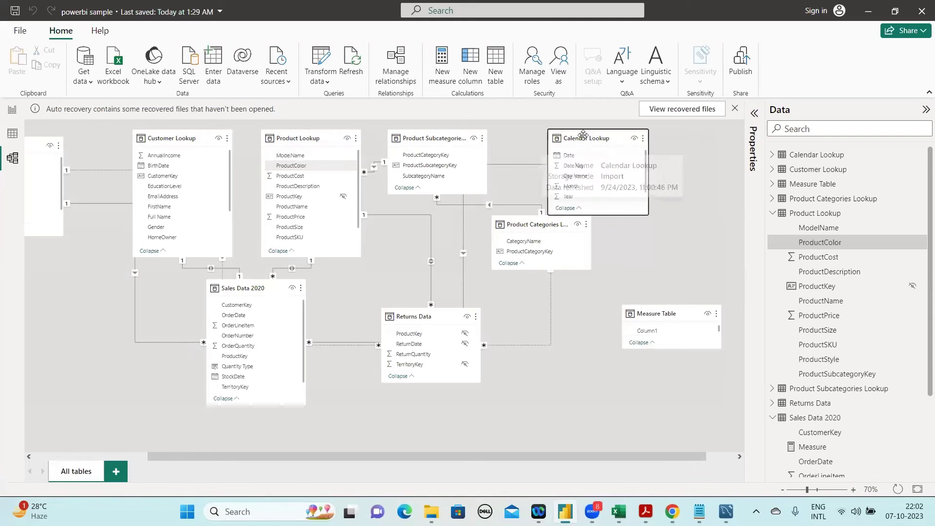
left_click(501, 234)
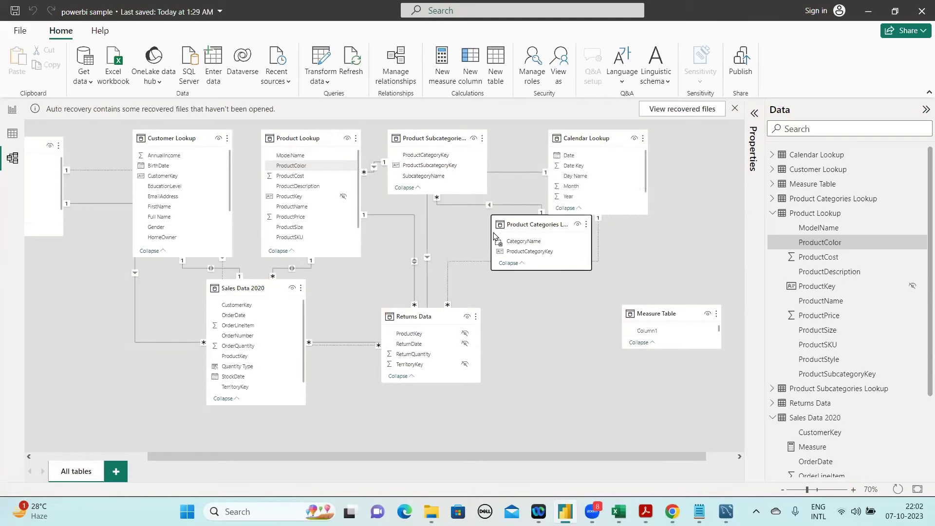
left_click_drag(515, 222, 489, 232)
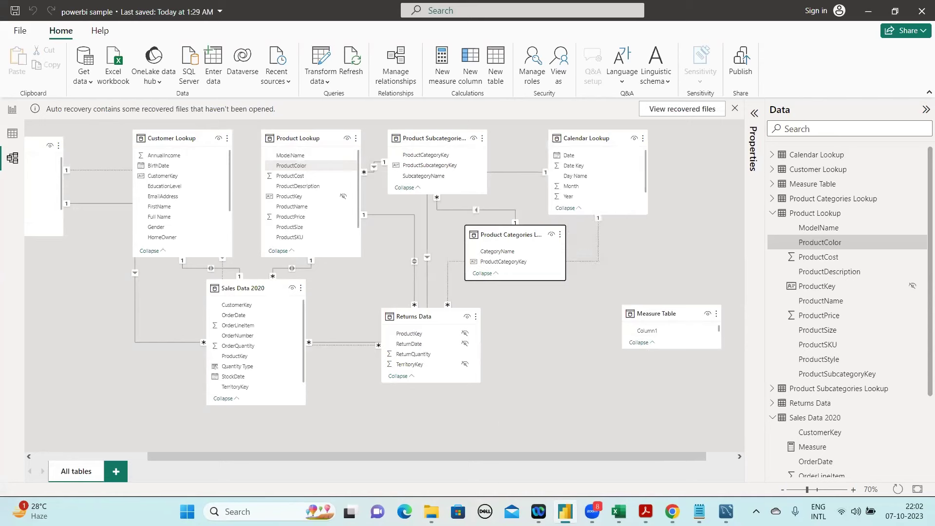
Switch to the PDF to review its Star & Snowflake Schemas slide, and return to the Power BI data model
mouse_move(565, 511)
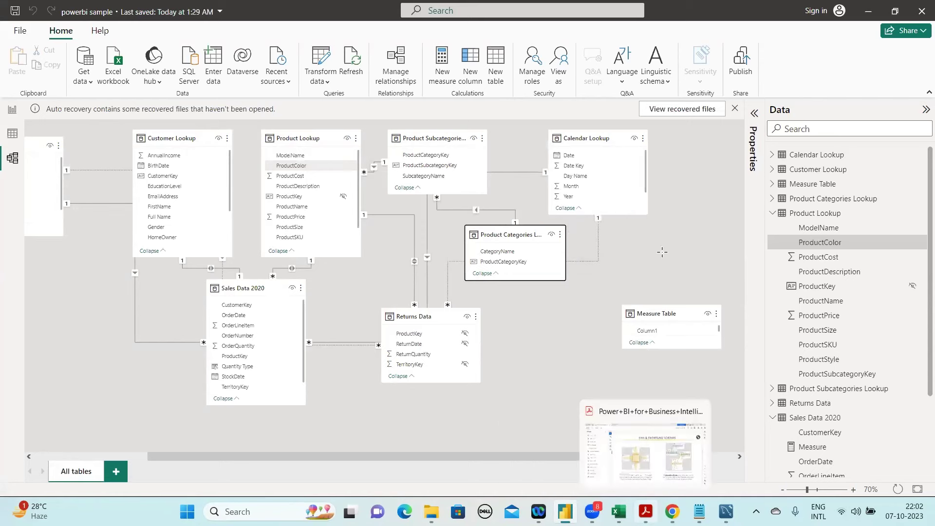
left_click(646, 512)
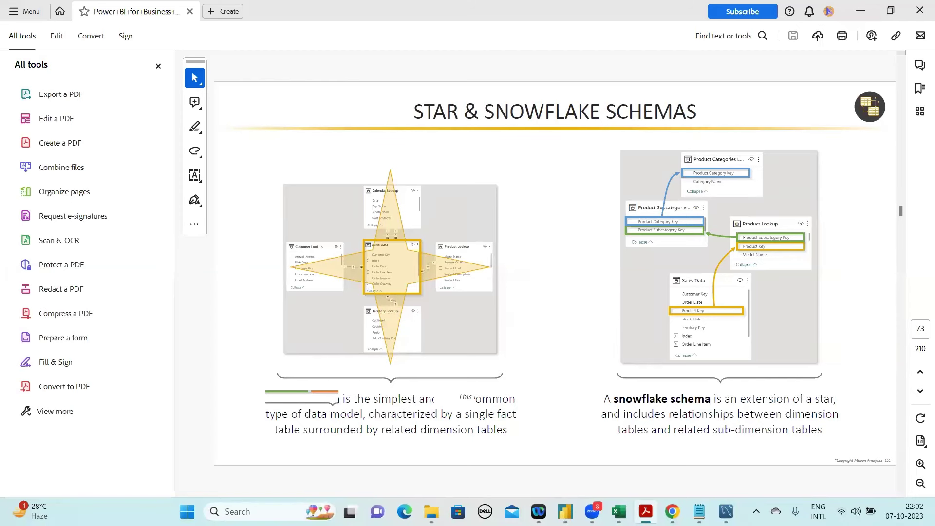
mouse_move(672, 511)
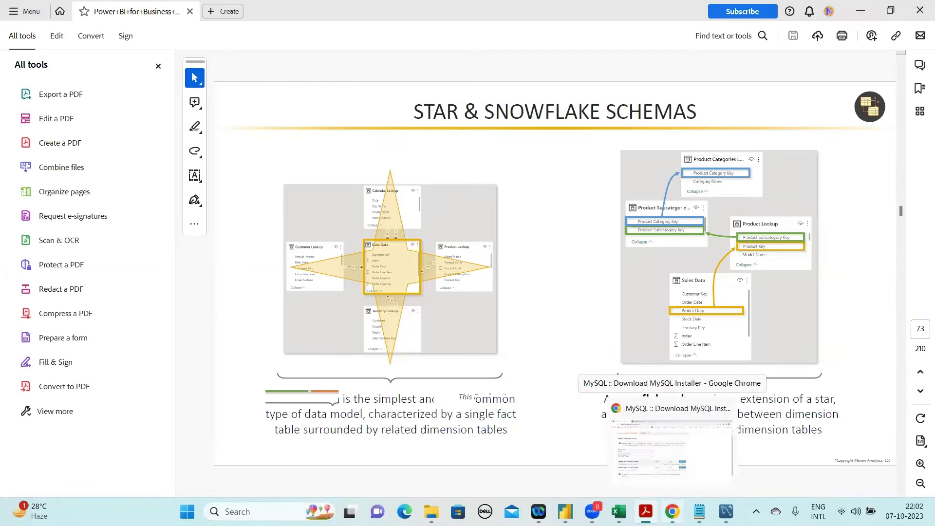
left_click(672, 446)
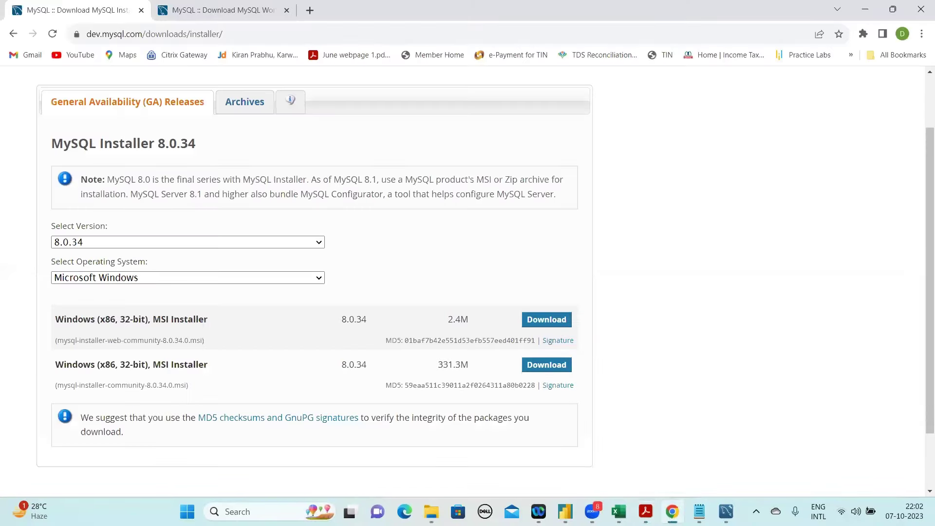
key("alt+Tab")
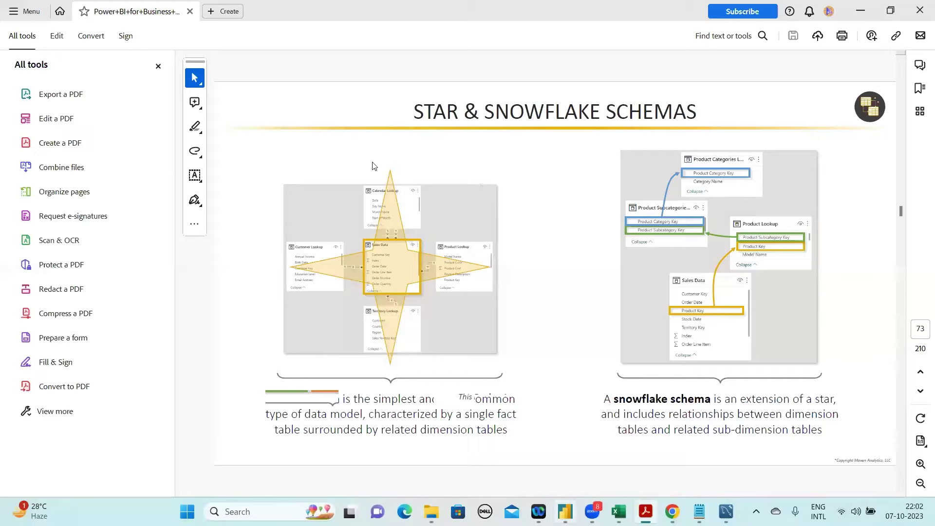
key("alt+Tab")
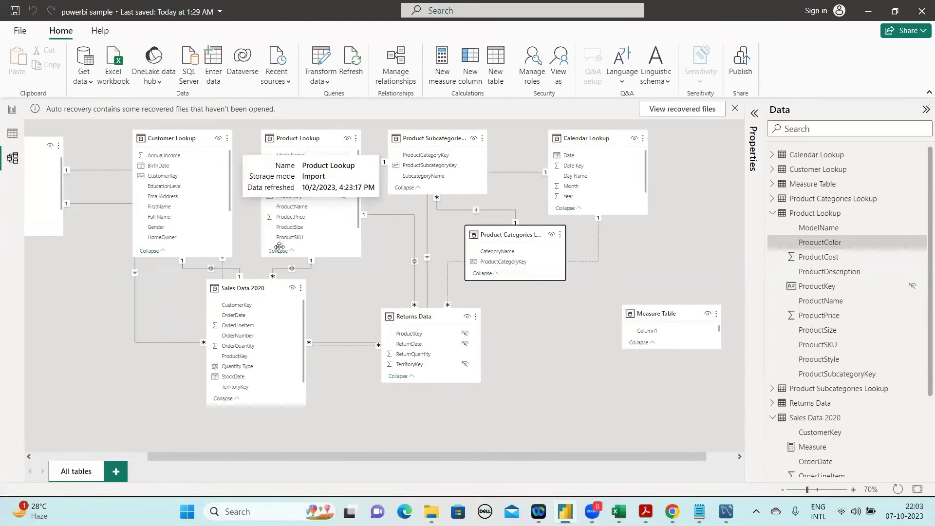
Trace the snowflake chain from Product Lookup through Product Subcategories Lookup to Product Categories Lookup, examining the key fields that link them
left_click(337, 139)
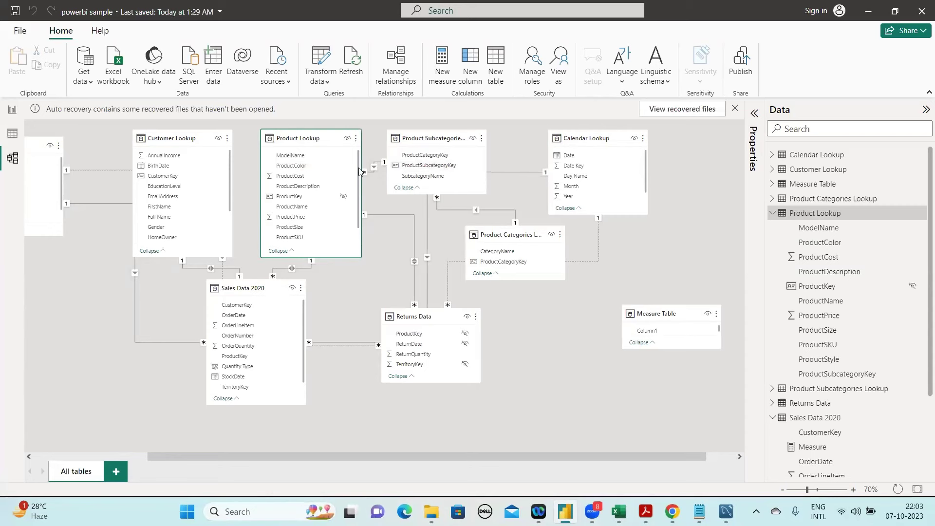
scroll(360, 199, "down", 2)
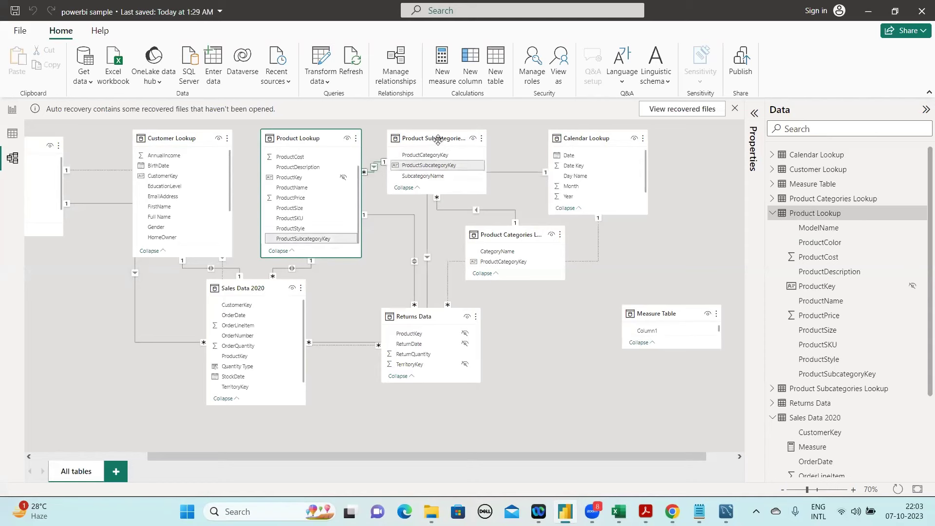
mouse_move(437, 141)
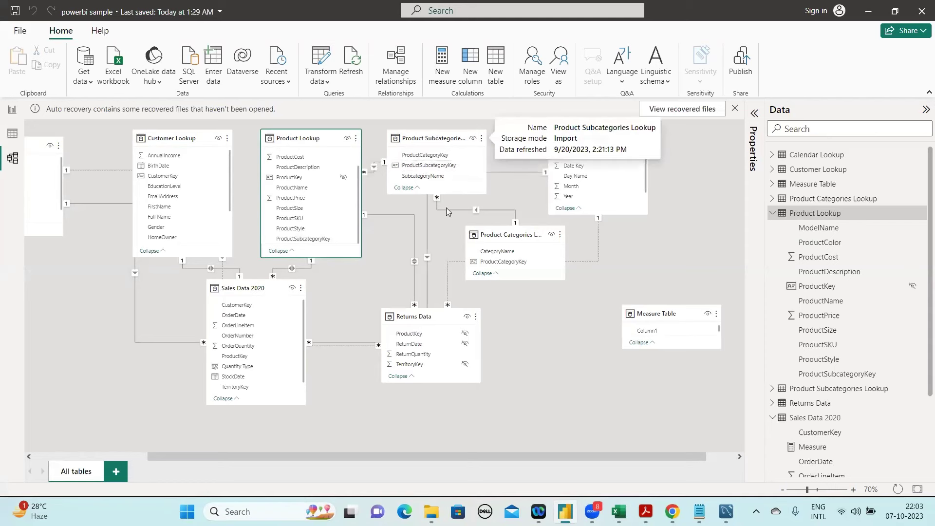
left_click(494, 214)
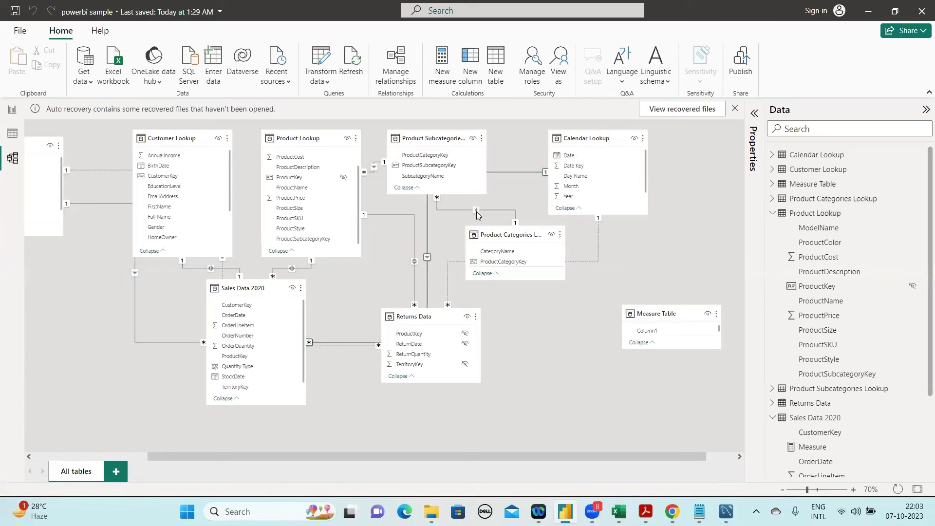
left_click(497, 237)
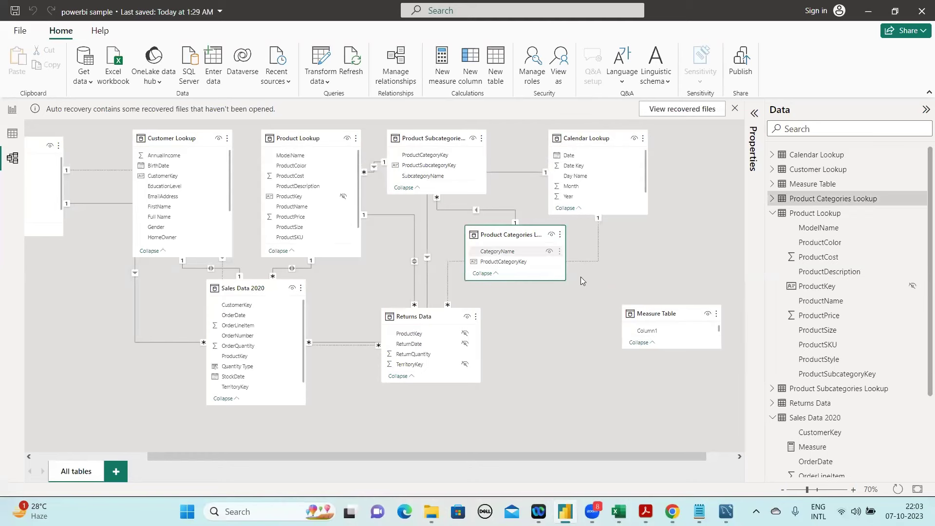
left_click(517, 262)
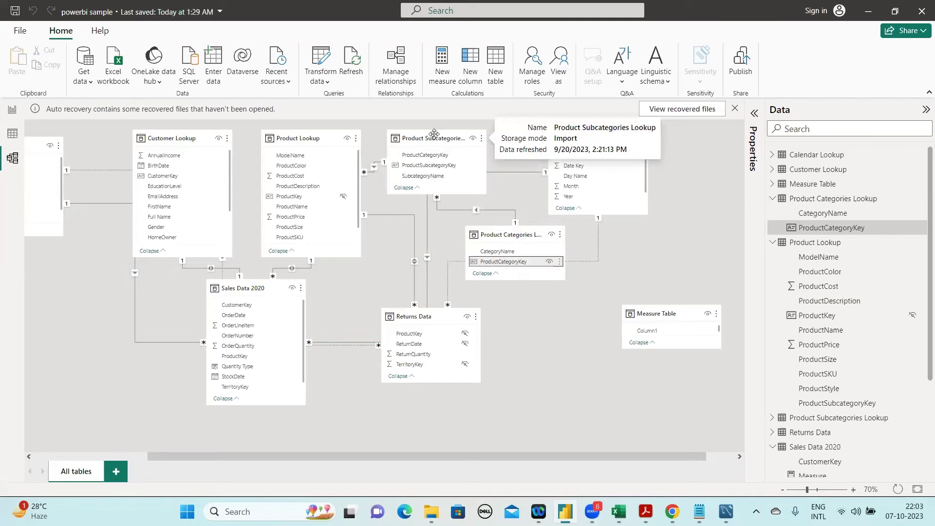
left_click(373, 168)
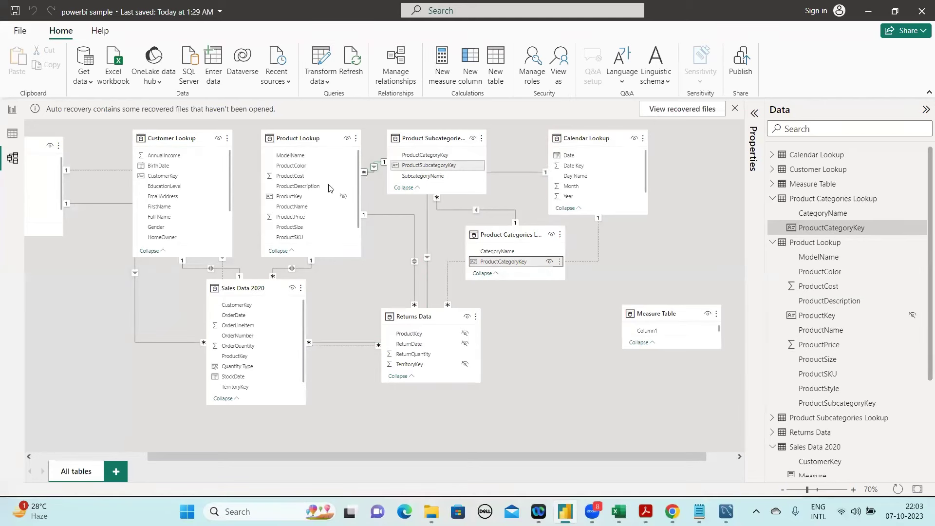
left_click(329, 186)
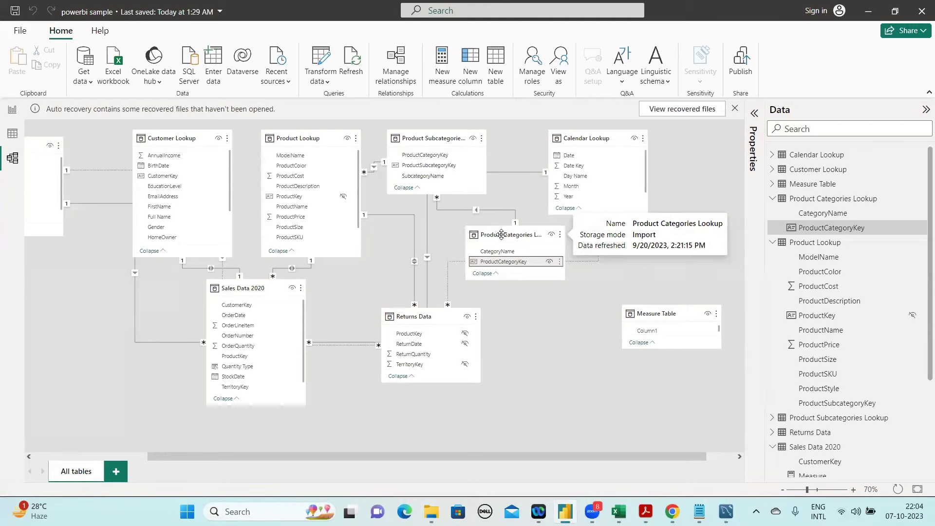
Switch to the PDF slide and highlight "SNOWFLAKE SCHEMAS" in its title and "snowflake schema" in the definition
left_click(646, 511)
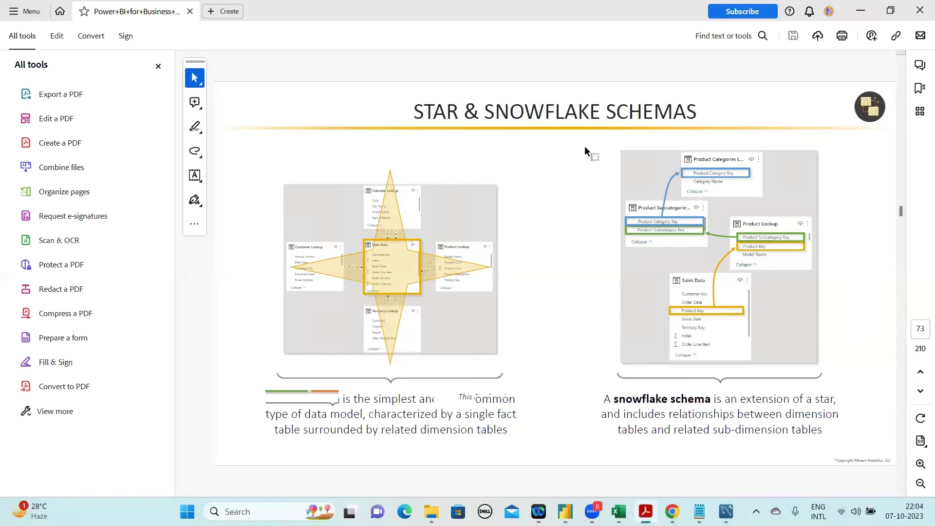
left_click_drag(625, 110, 553, 113)
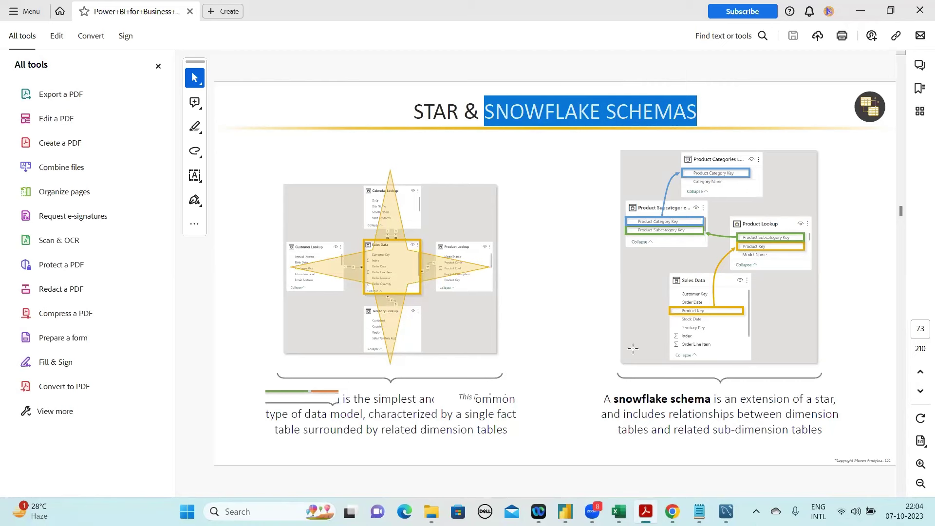
left_click_drag(712, 399, 615, 401)
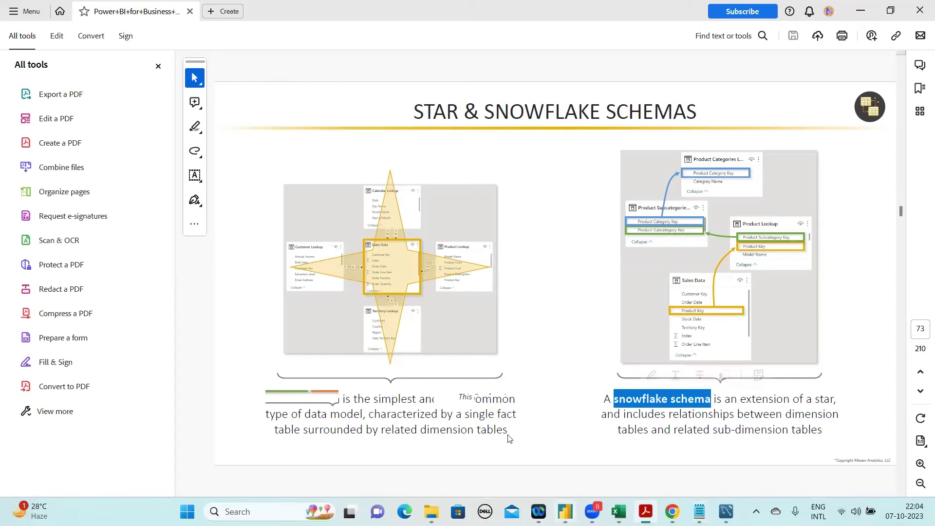
Return to the Power BI data model and select the CategoryName field of Product Categories Lookup
key("alt+Tab")
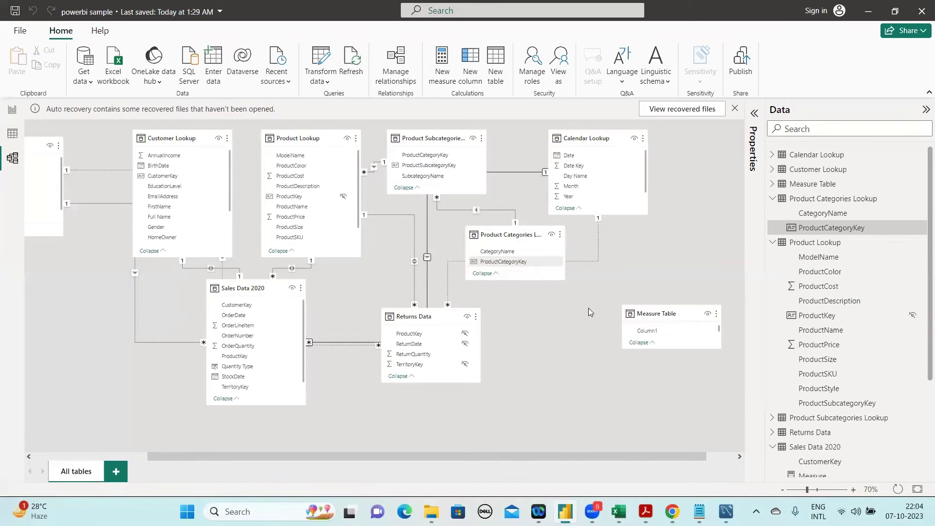
scroll(471, 231, "right", 1)
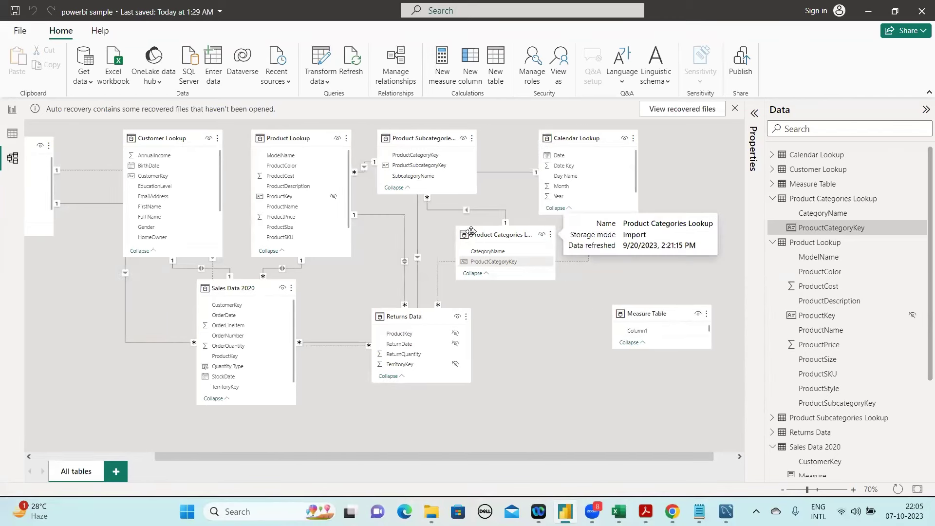
left_click(492, 251)
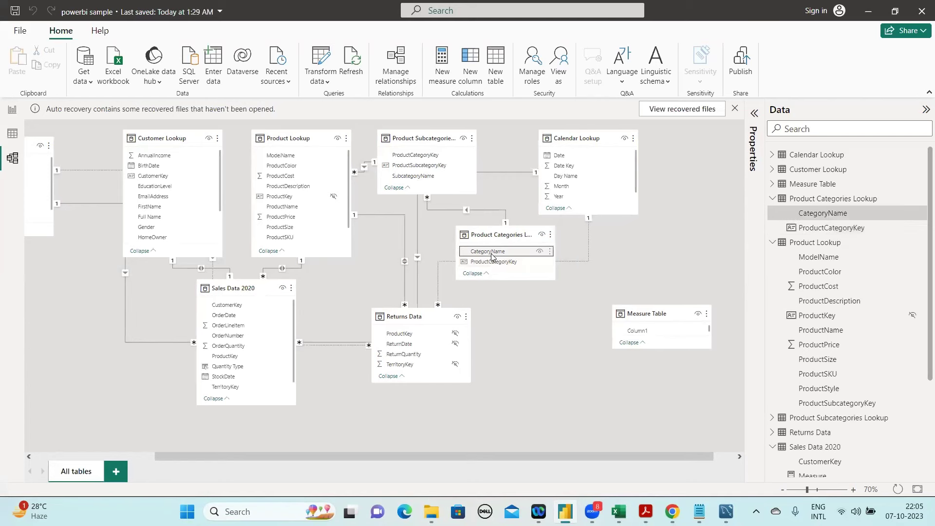
Open the Sales Summary Report, select a Mountain-2 product column in the Order Quantity chart and move the chart to the page's left edge
left_click(12, 120)
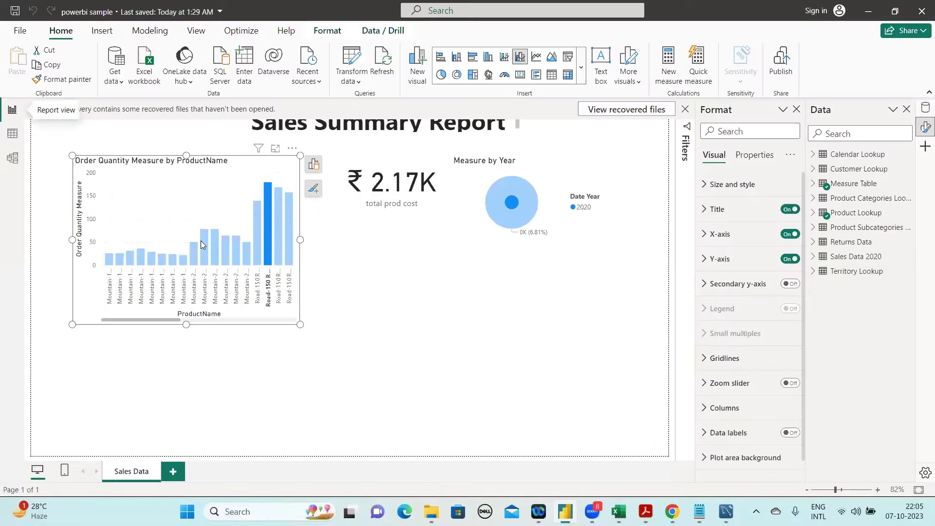
left_click(203, 243)
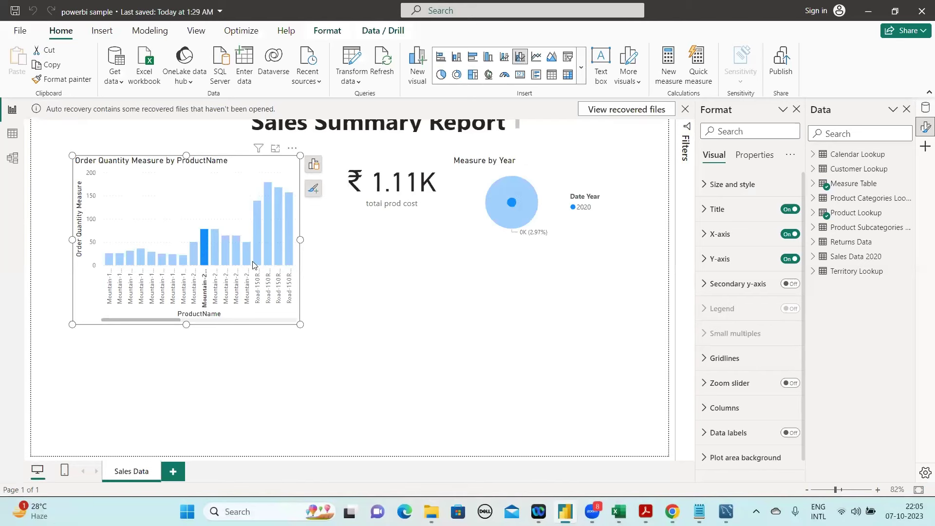
left_click_drag(204, 242, 164, 221)
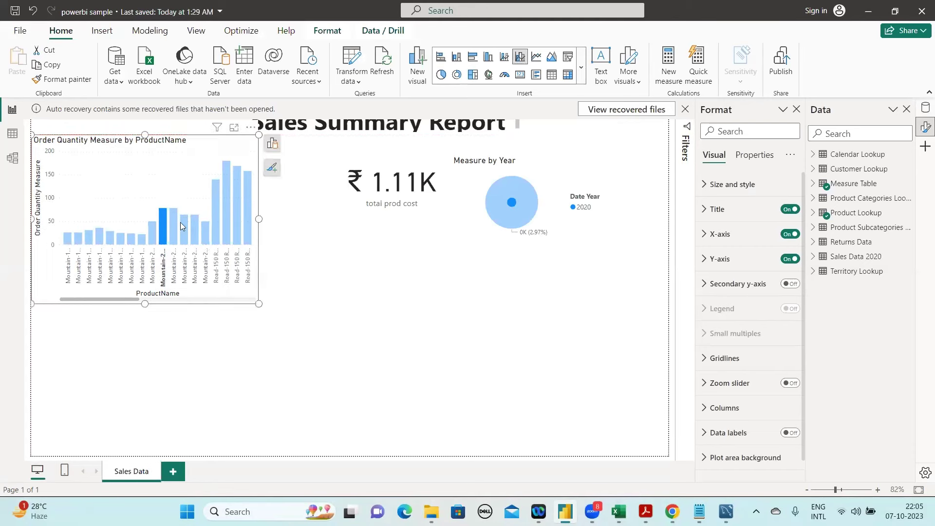
mouse_move(180, 222)
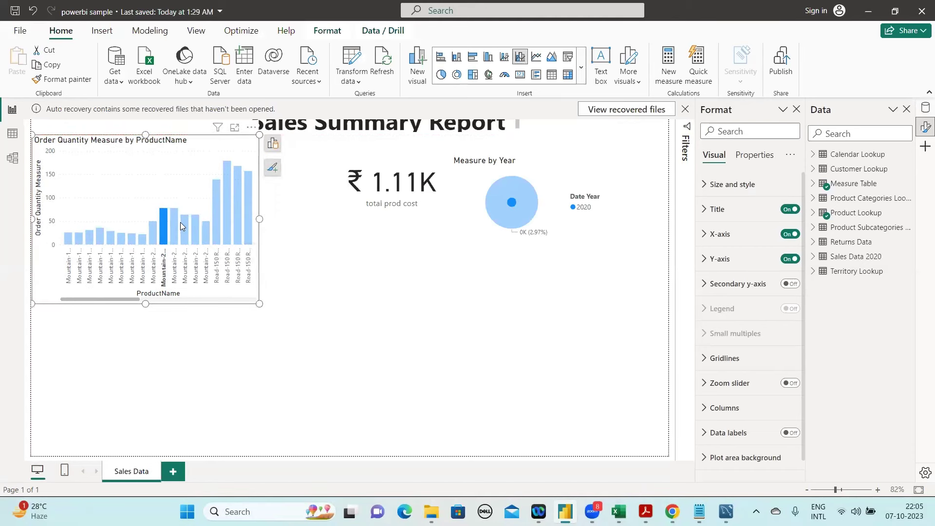
Revisit the data model, return to the report and move the Order Quantity chart down and right, clear of the report title
left_click(12, 160)
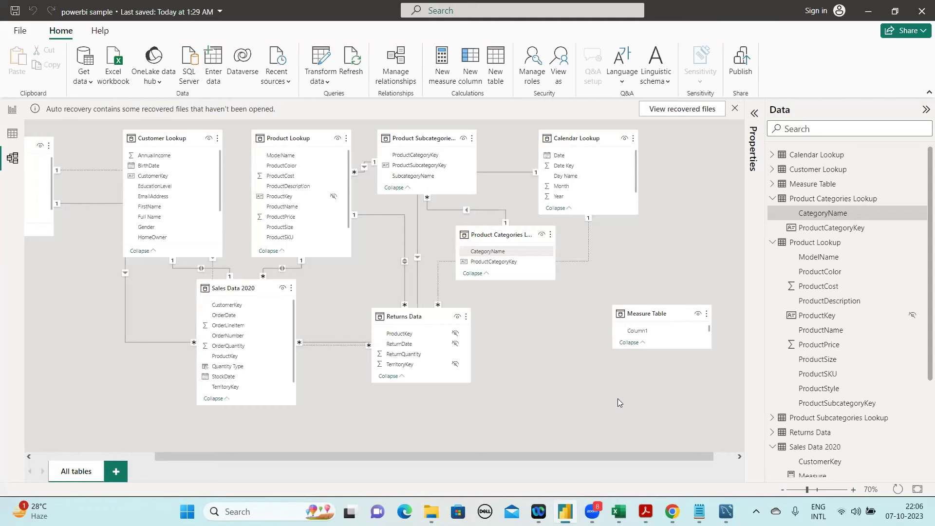
left_click(13, 115)
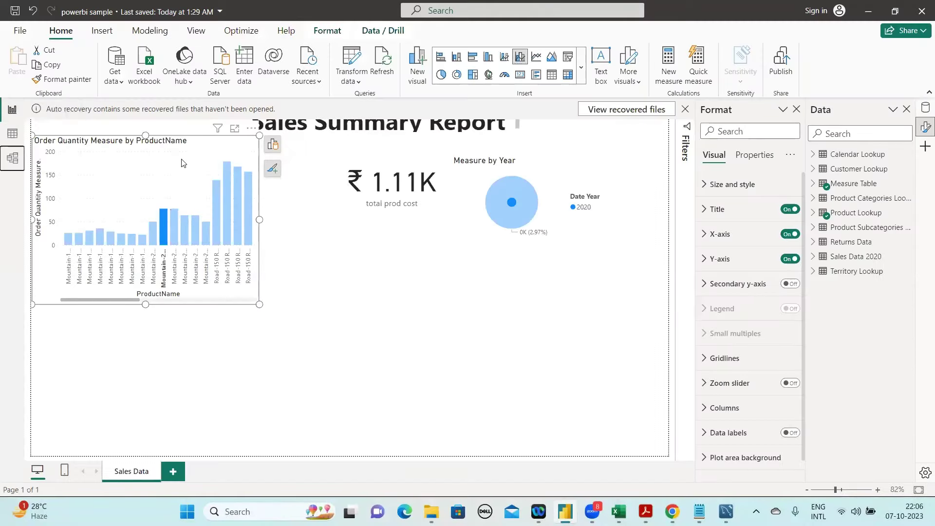
left_click_drag(205, 171, 204, 293)
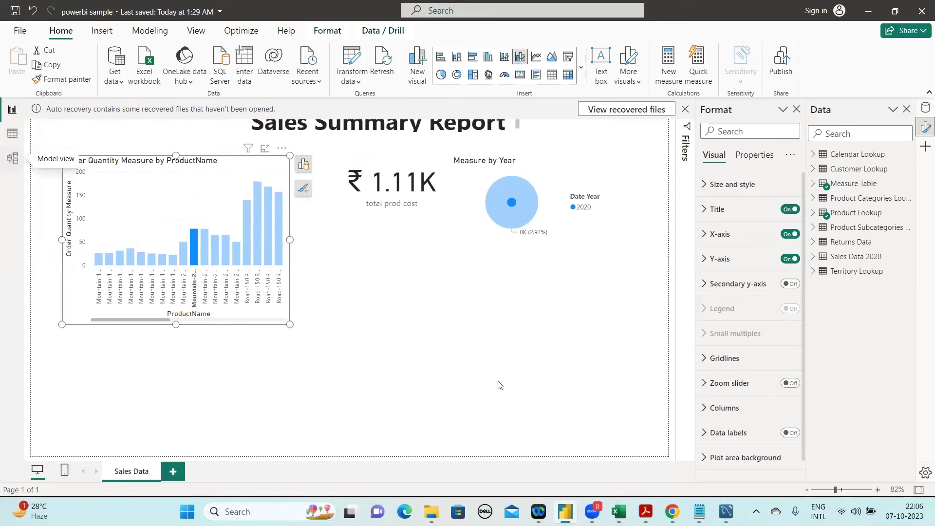
Compare the data model with the PDF's star and snowflake schema slide and shift the Customer Lookup table slightly right
key("Return")
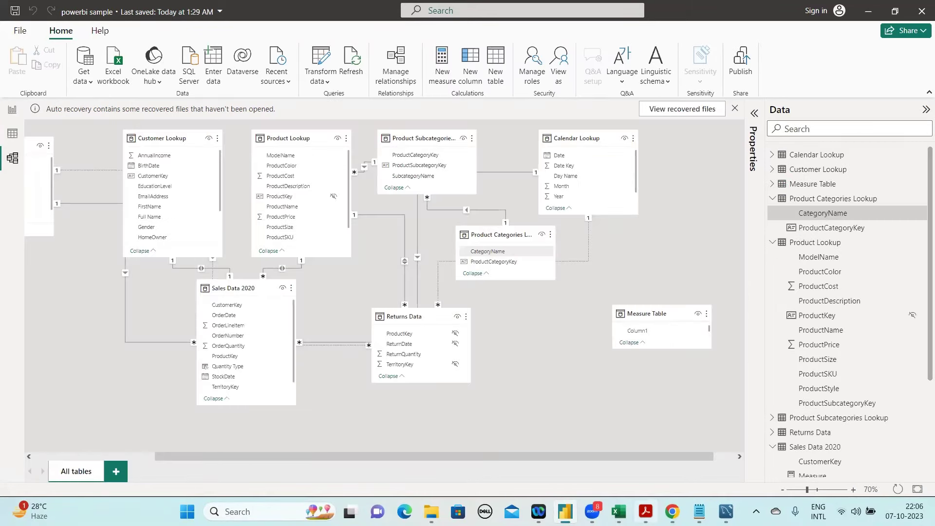
key("alt+Tab")
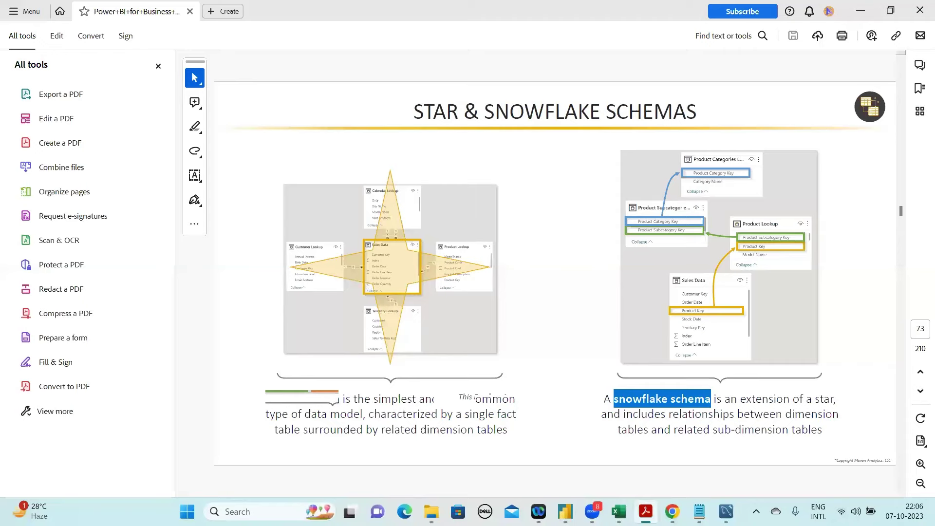
key("alt+Tab")
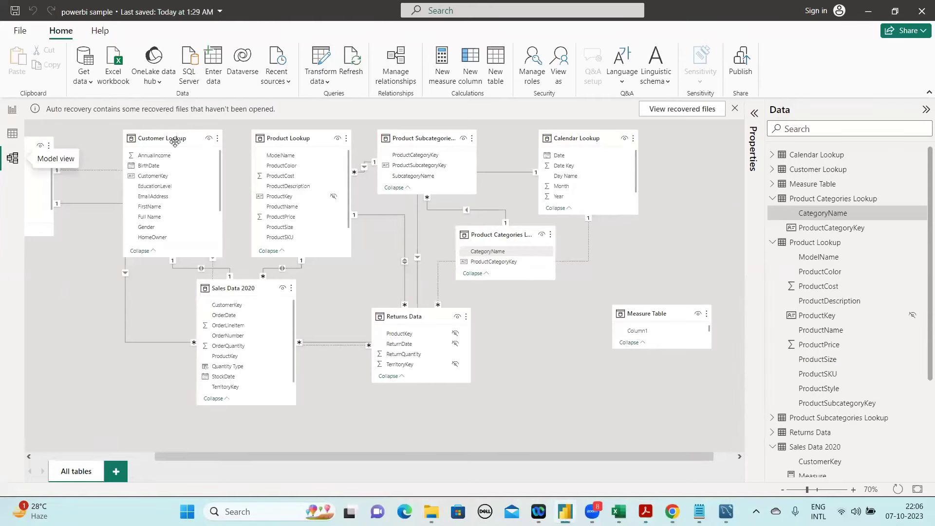
left_click_drag(189, 132, 202, 133)
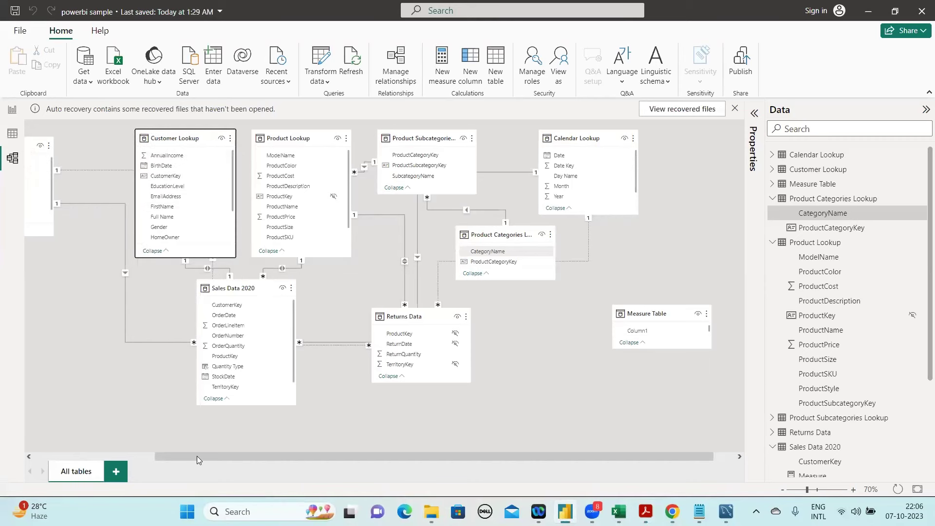
left_click_drag(197, 456, 120, 453)
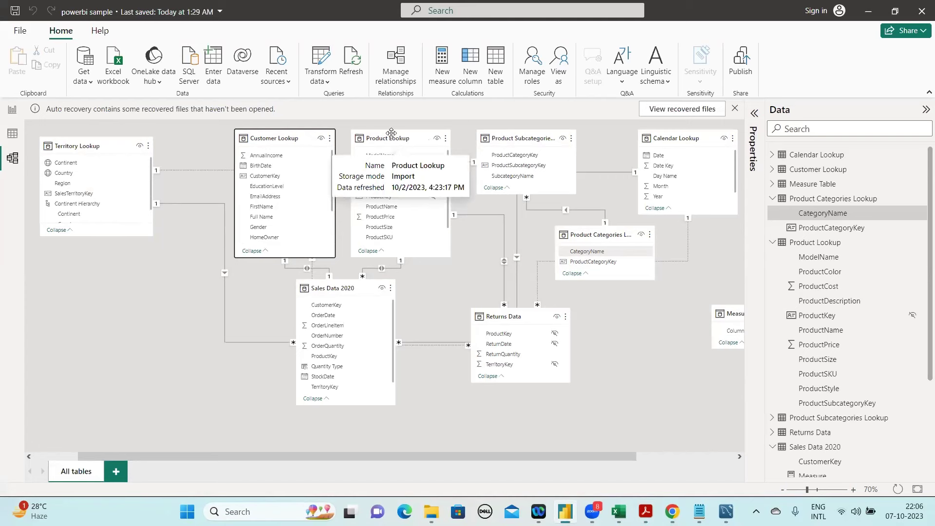
Review the table relationships in the Manage relationships dialog and close it
left_click(401, 76)
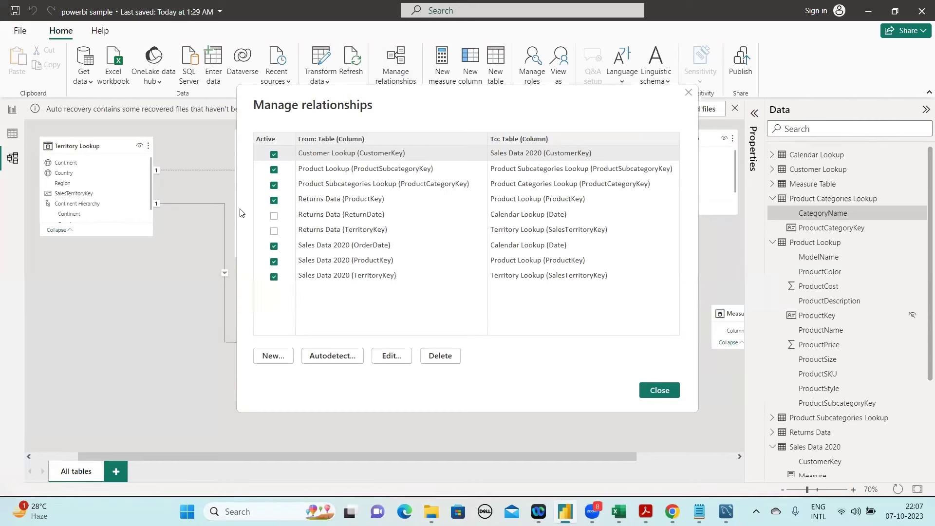
left_click(280, 360)
left_click(661, 391)
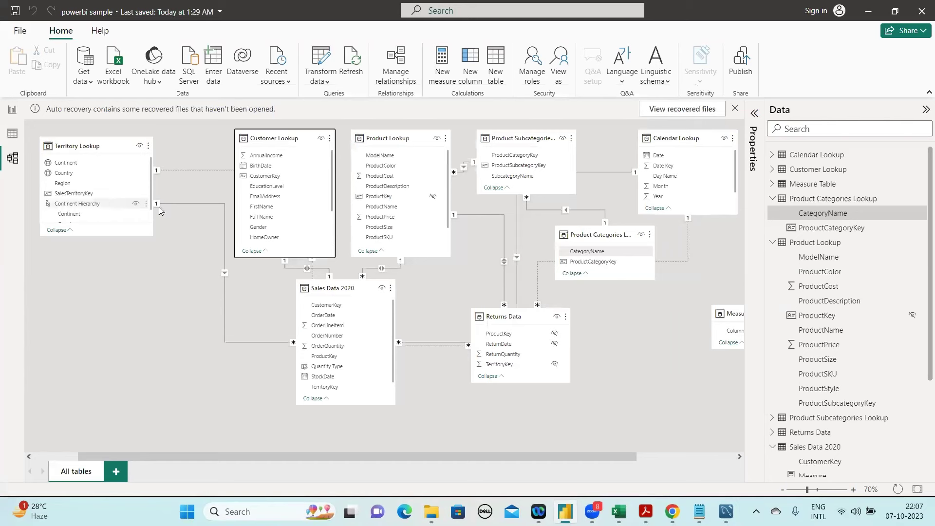
Select SalesTerritoryKey in Territory Lookup and try to link it to TerritoryKey in Sales Data 2020
left_click(152, 182)
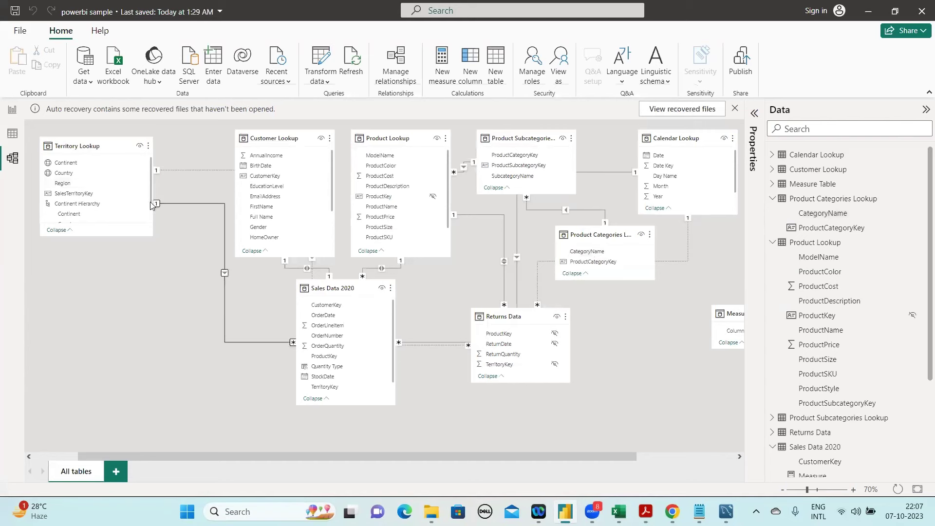
scroll(151, 180, "down", 1)
scroll(149, 173, "up", 1)
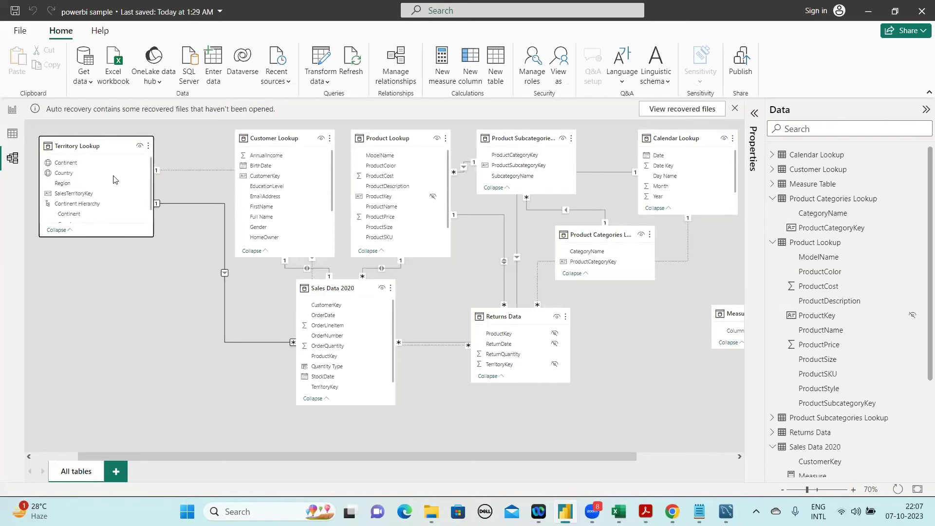
left_click(88, 194)
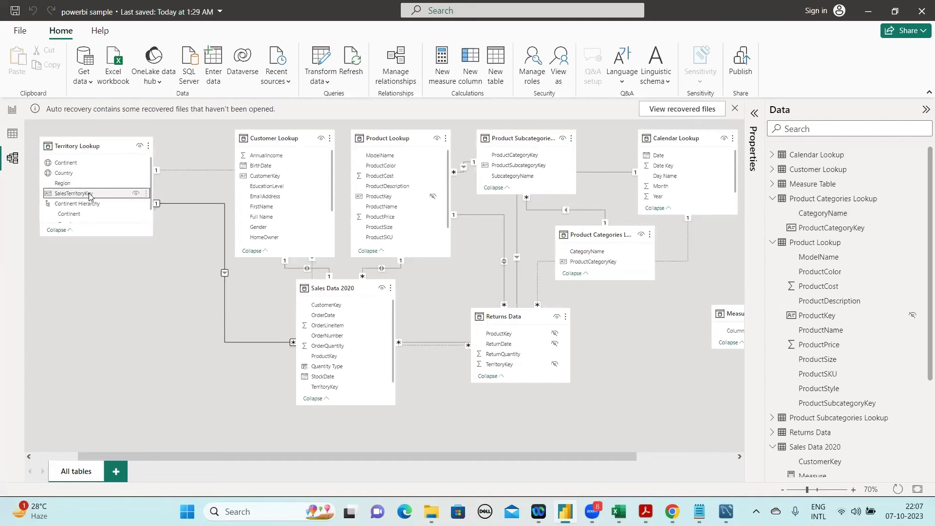
left_click_drag(89, 196, 347, 380)
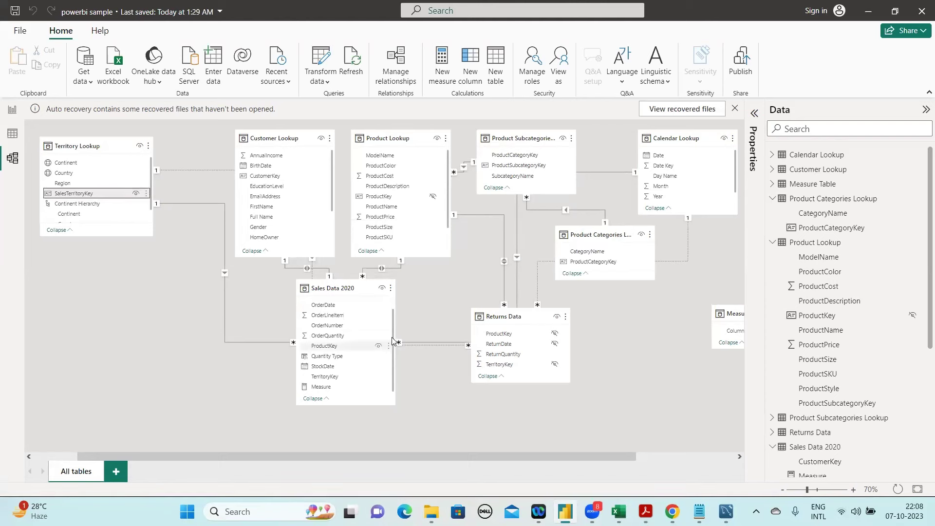
Inspect the territory relationship by selecting the Sales Data 2020 table and the SalesTerritoryKey field of Territory Lookup
left_click(395, 312)
scroll(395, 311, "up", 1)
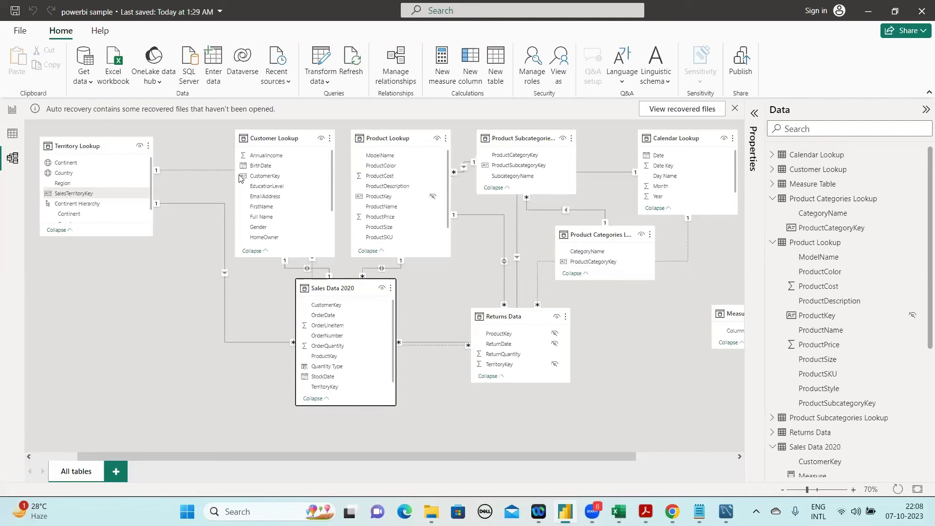
left_click(39, 132)
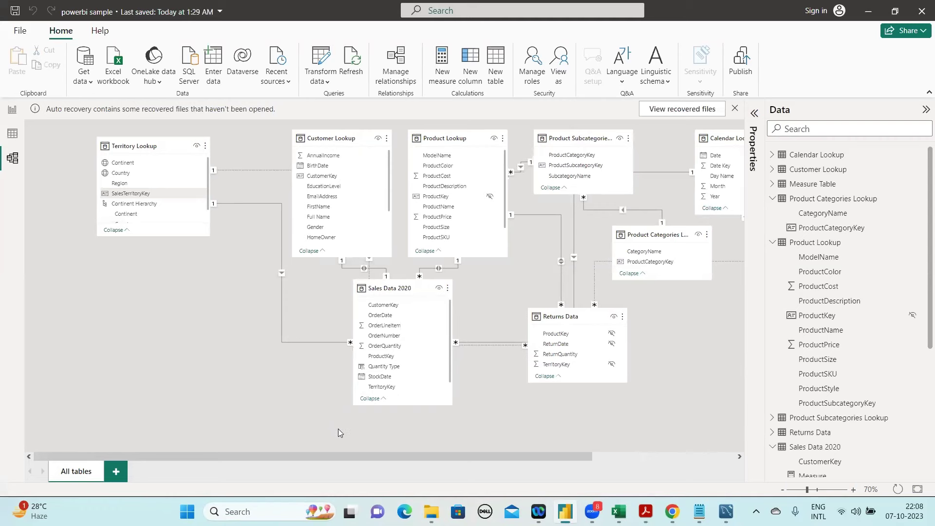
scroll(338, 429, "right", 3)
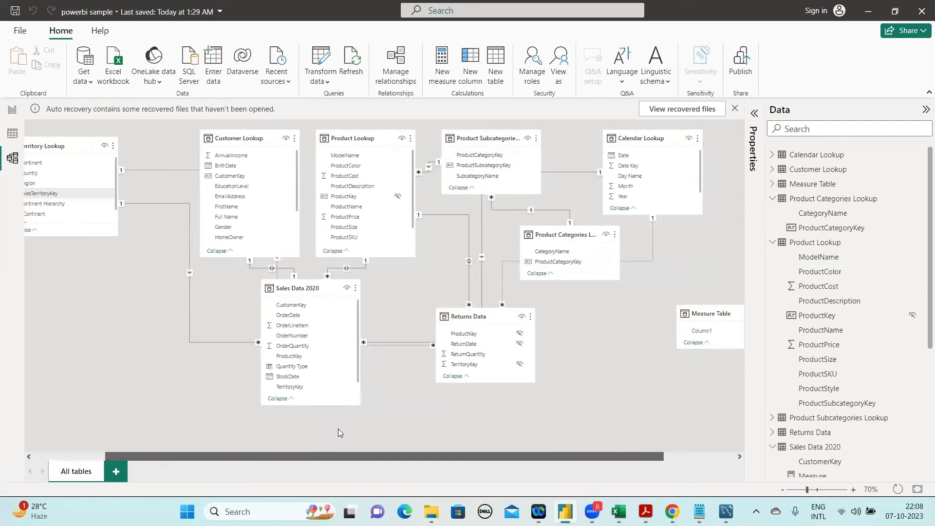
scroll(338, 429, "left", 1)
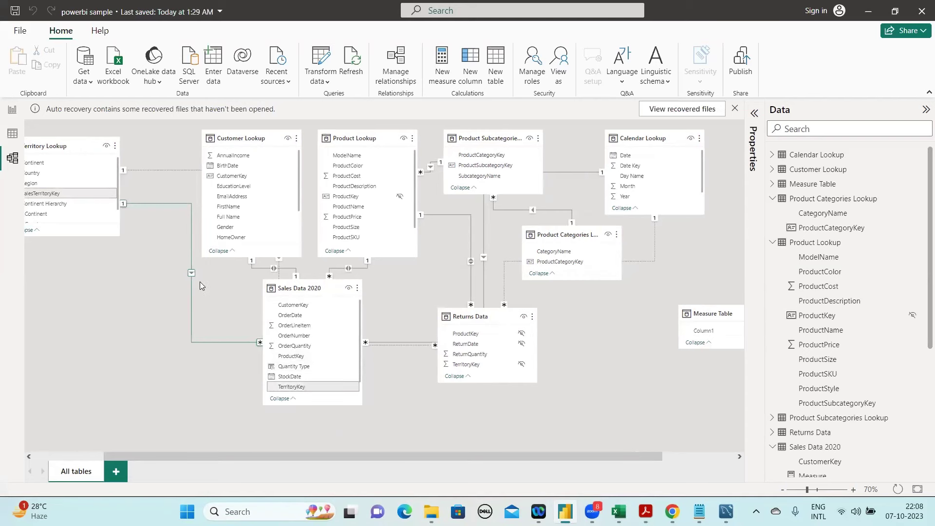
left_click(51, 194)
left_click(271, 425)
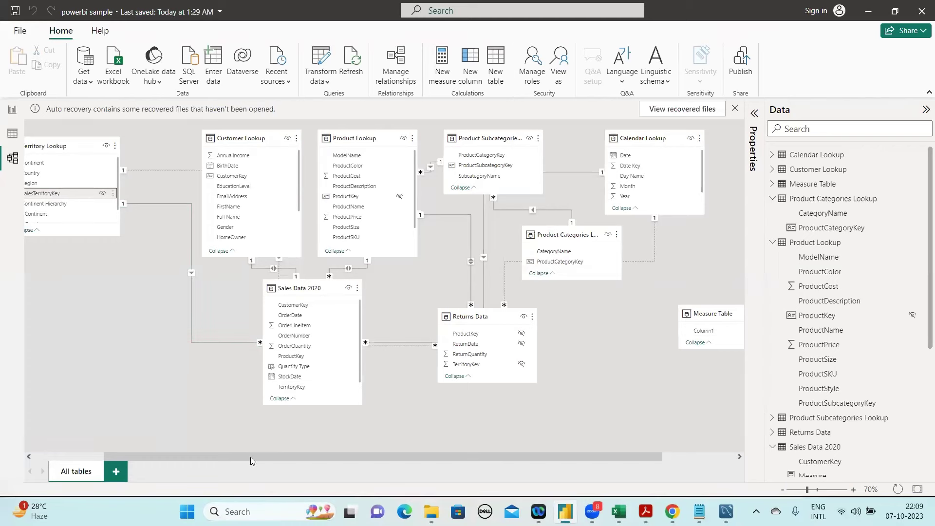
Try to relate SalesTerritoryKey to TerritoryKey and Product Lookup's ProductKey to ProductKey in Sales Data 2020, and dismiss the message
left_click_drag(251, 457, 193, 456)
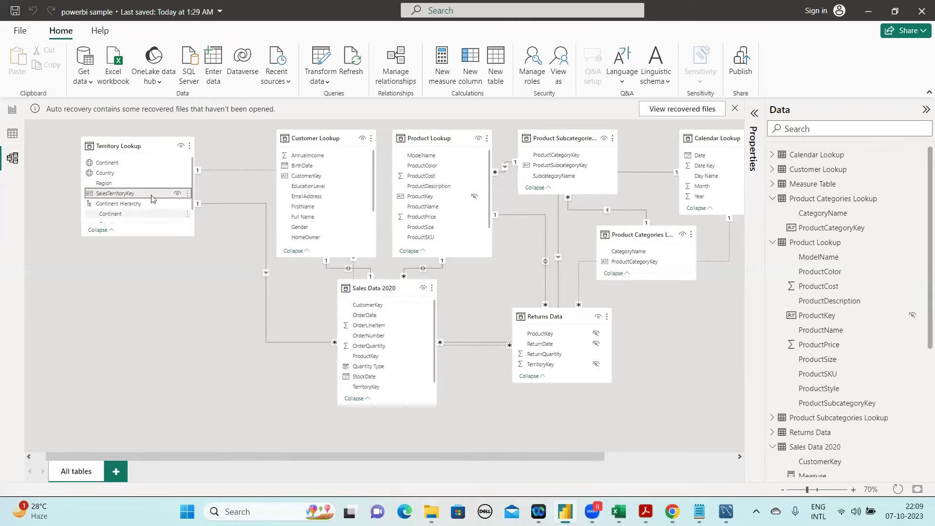
left_click_drag(151, 196, 376, 378)
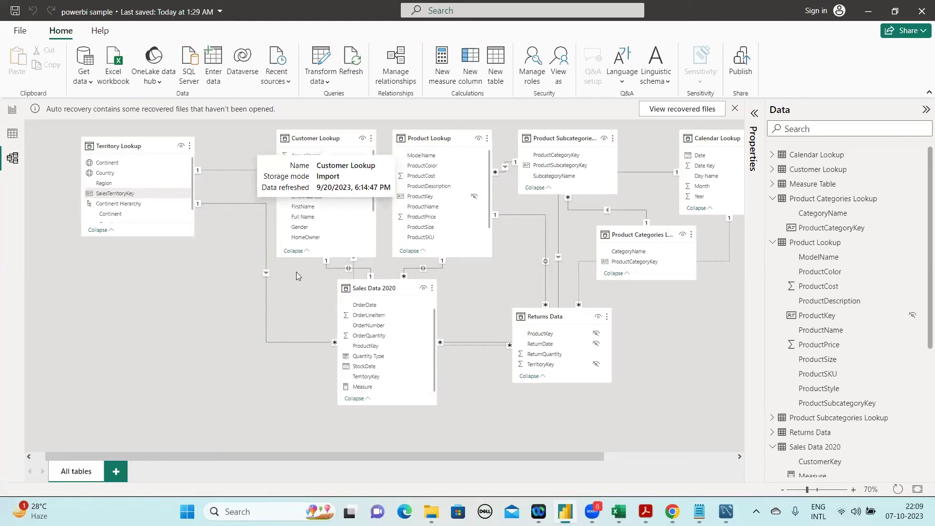
left_click_drag(420, 196, 365, 346)
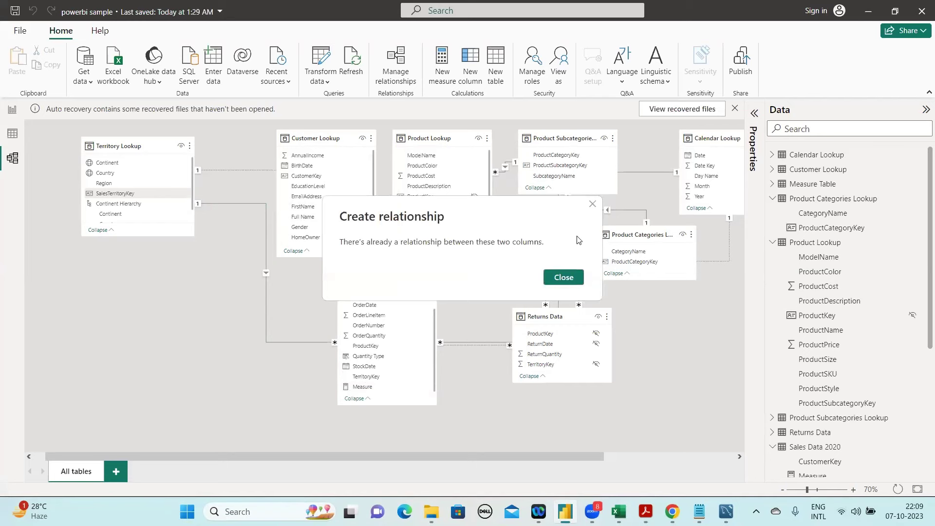
key("Escape")
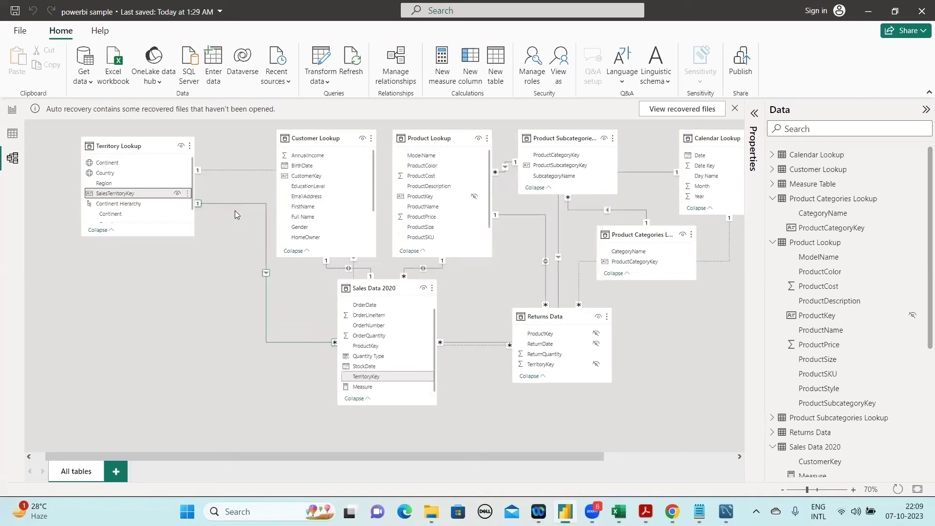
Examine the cross filter direction options of the relationship between Sales Data 2020 and Territory Lookup, and close the dialog without changes
double_click(267, 273)
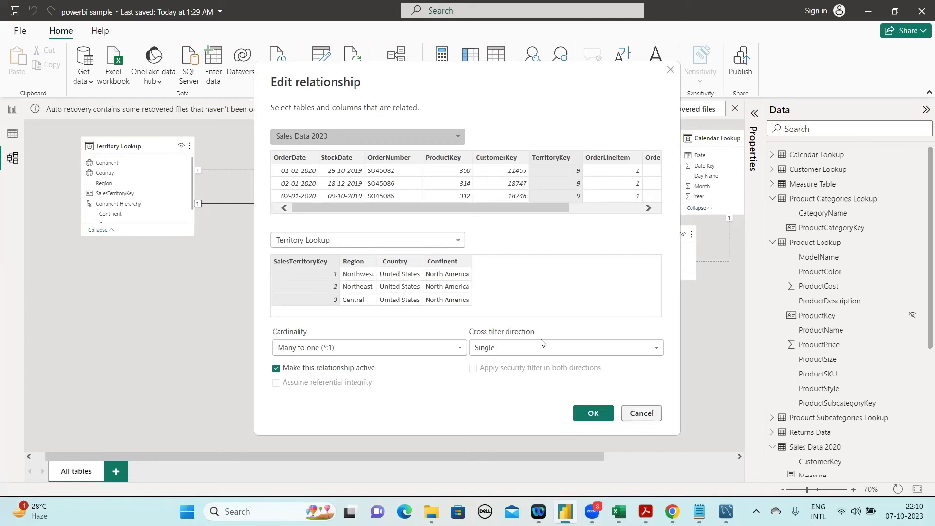
left_click(503, 350)
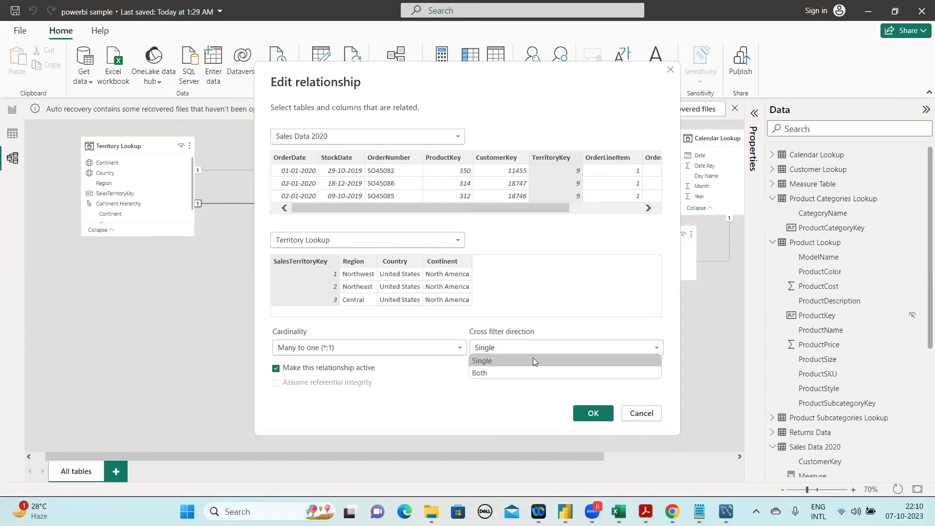
key("Down")
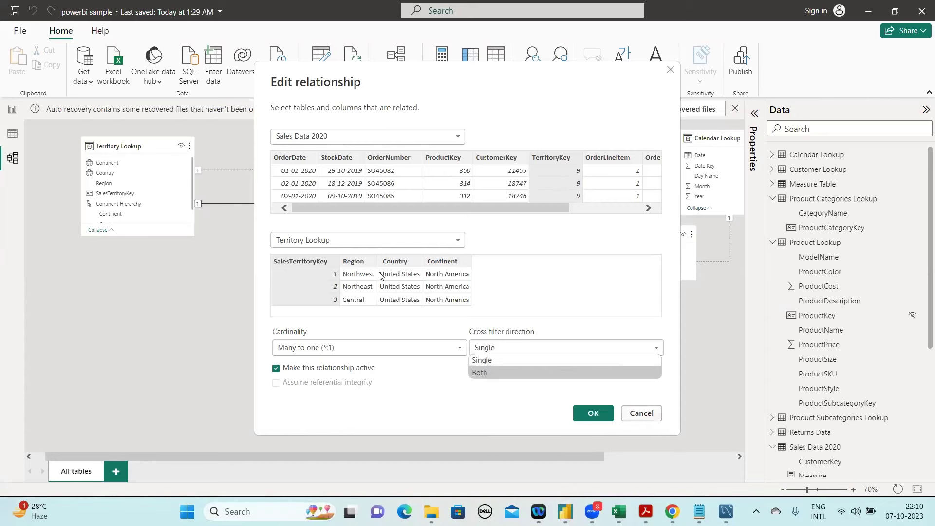
key("Escape")
key("Escape")
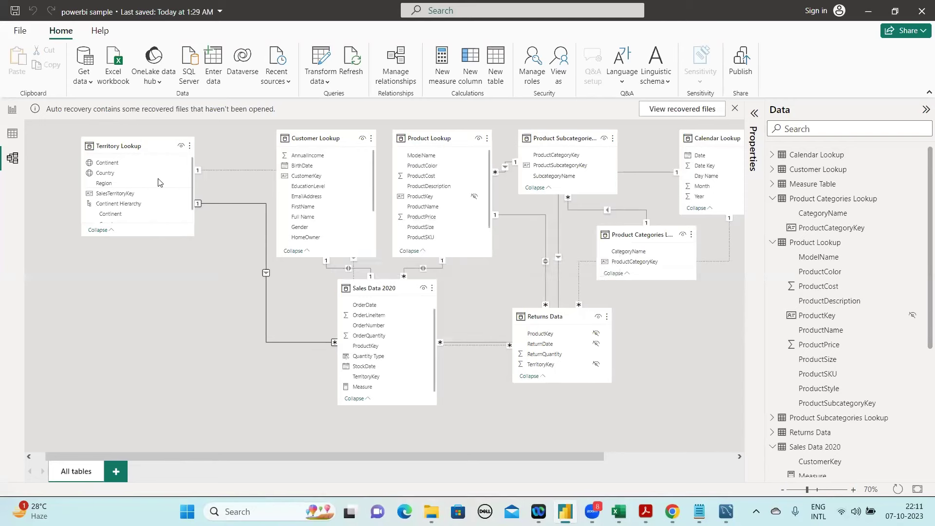
Examine the settings of the ProductKey relationship between Returns Data and Product Lookup, and cancel the dialog
left_click(546, 261)
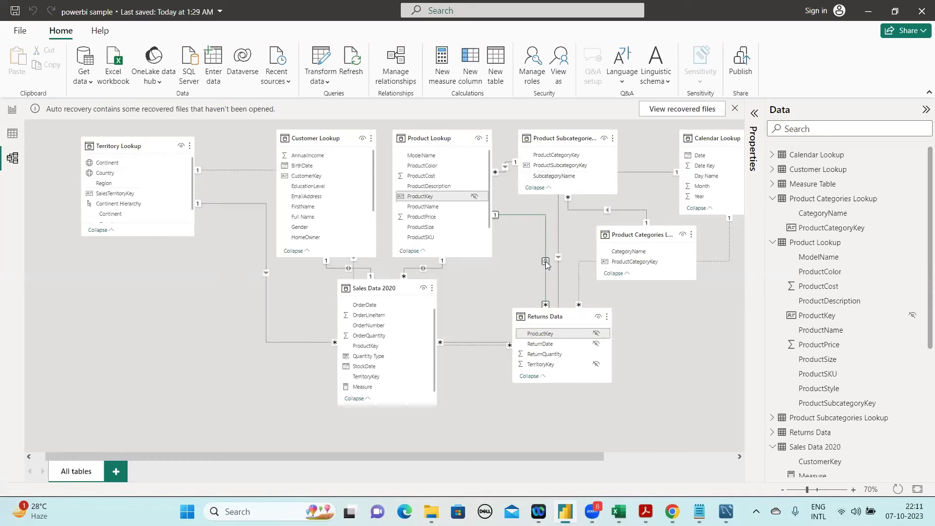
left_click(384, 121)
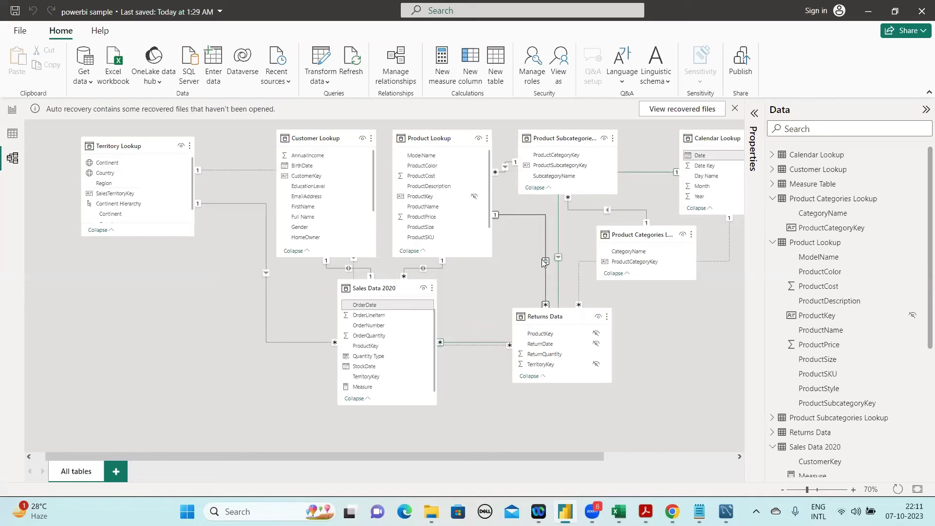
double_click(545, 305)
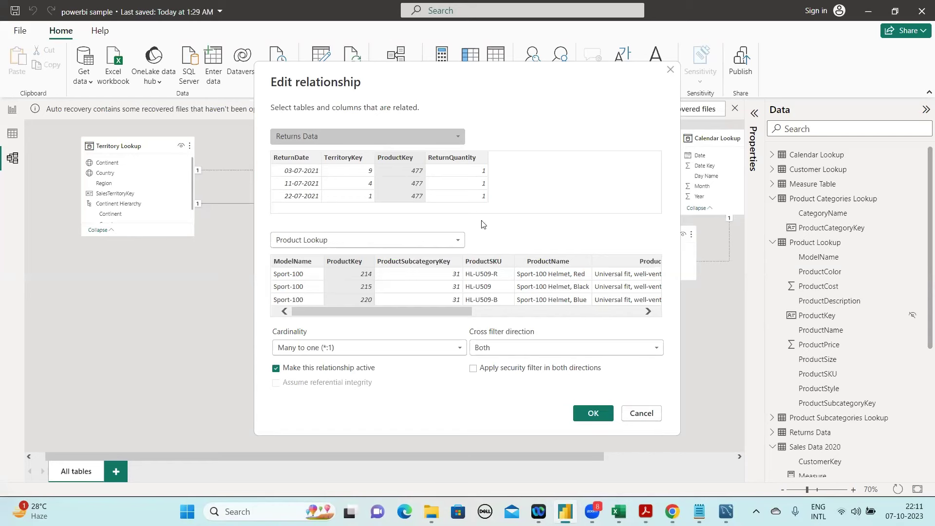
left_click(640, 413)
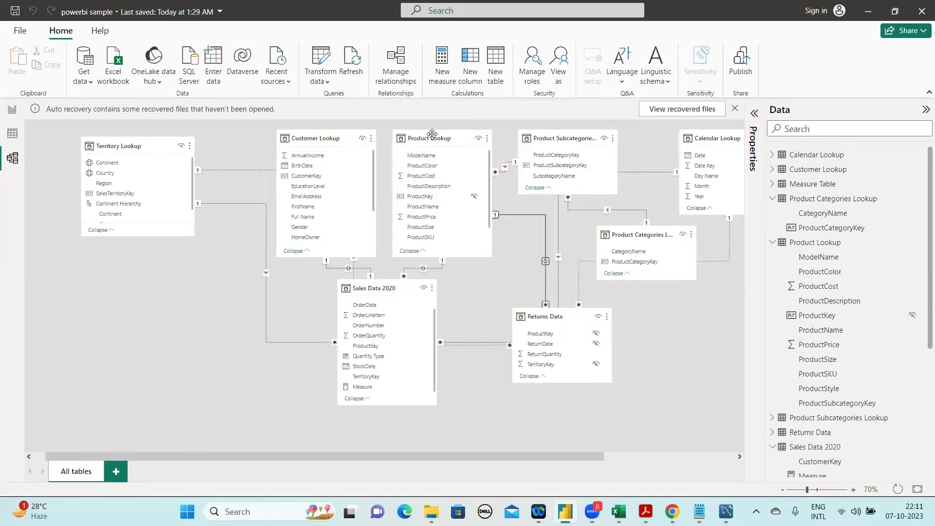
Try moving the Product Lookup table slightly right and select ProductKey in Returns Data
left_click(441, 134)
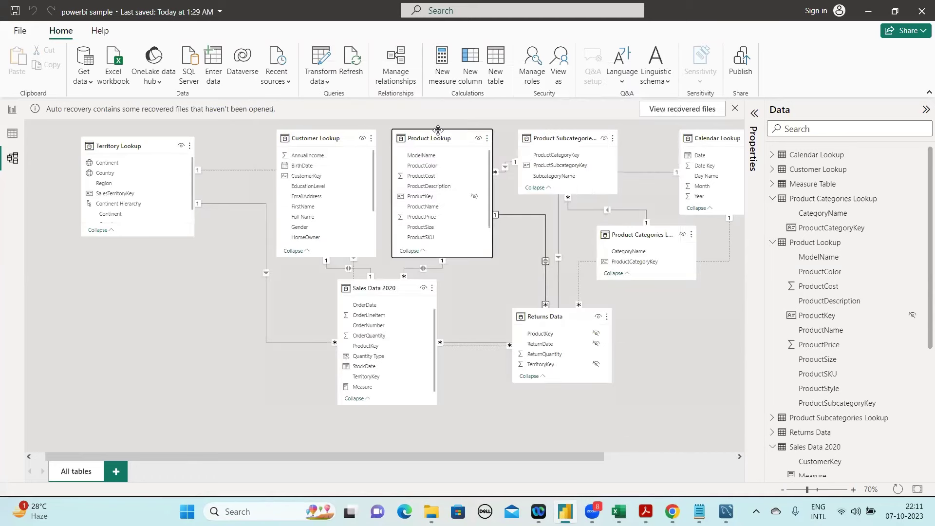
left_click_drag(443, 141, 449, 141)
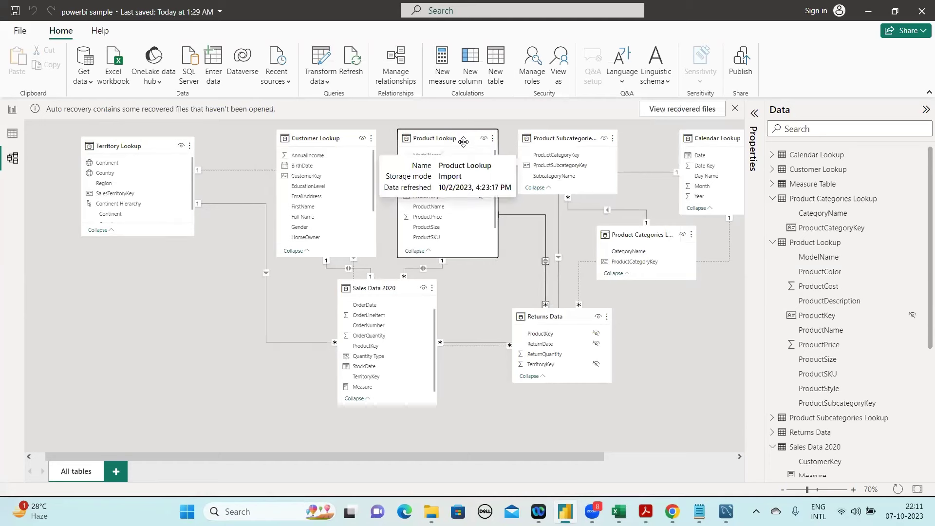
left_click(540, 335)
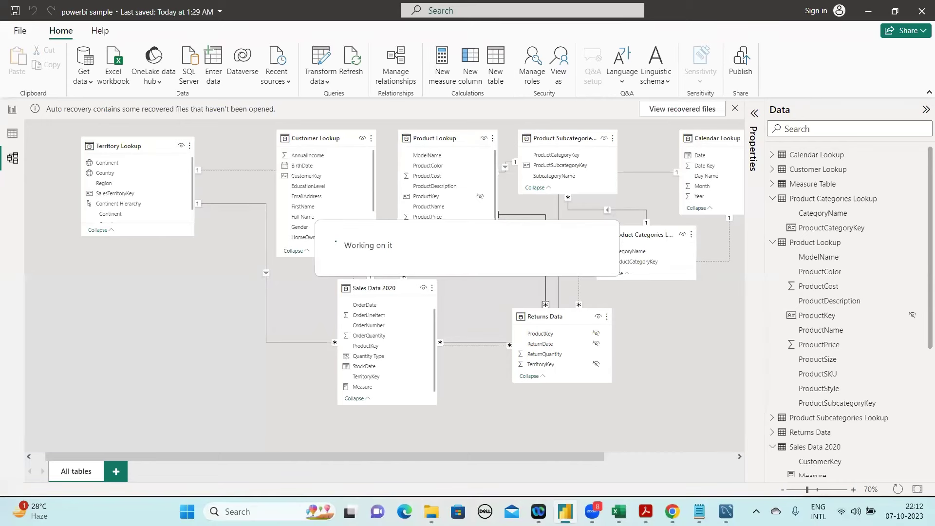
Switch to the Notepad notes, add the line "Customers products got return" at the end and highlight it
key("alt+Tab")
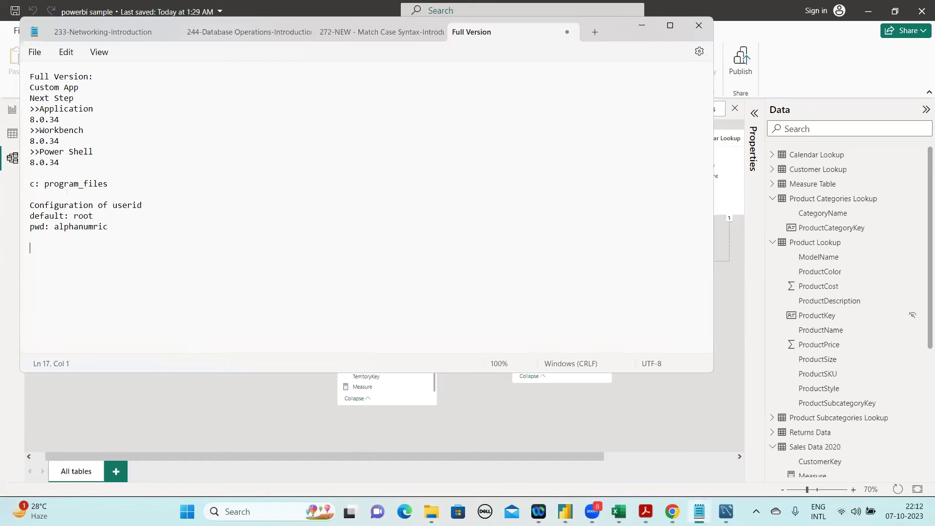
type("Customers products got re")
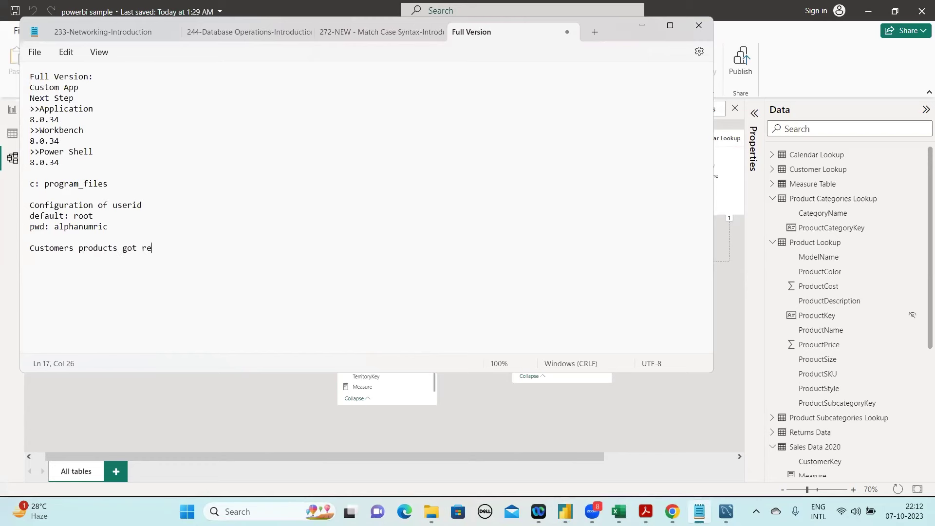
type("turn")
left_click(676, 400)
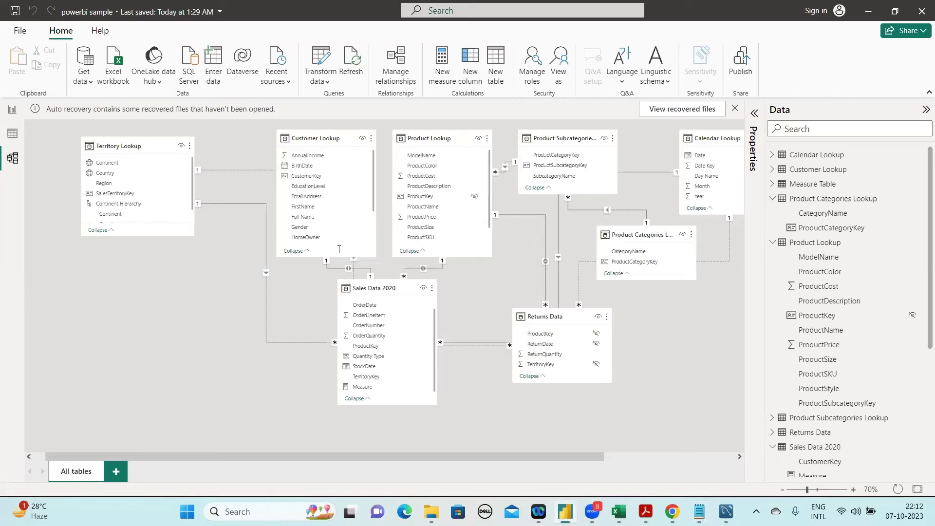
key("alt+Tab")
left_click_drag(30, 248, 155, 280)
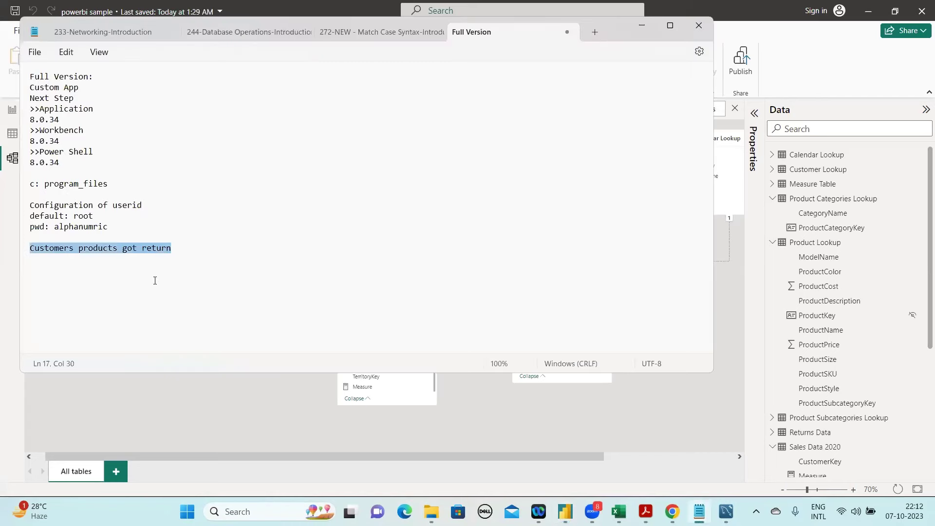
Switch to the Power BI model view and select the Returns Data table
left_click(433, 414)
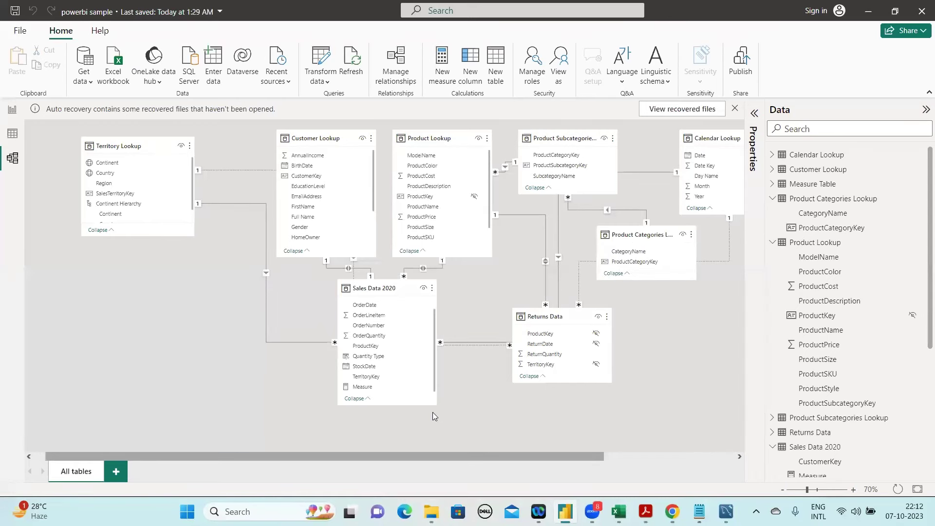
scroll(434, 413, "right", 1)
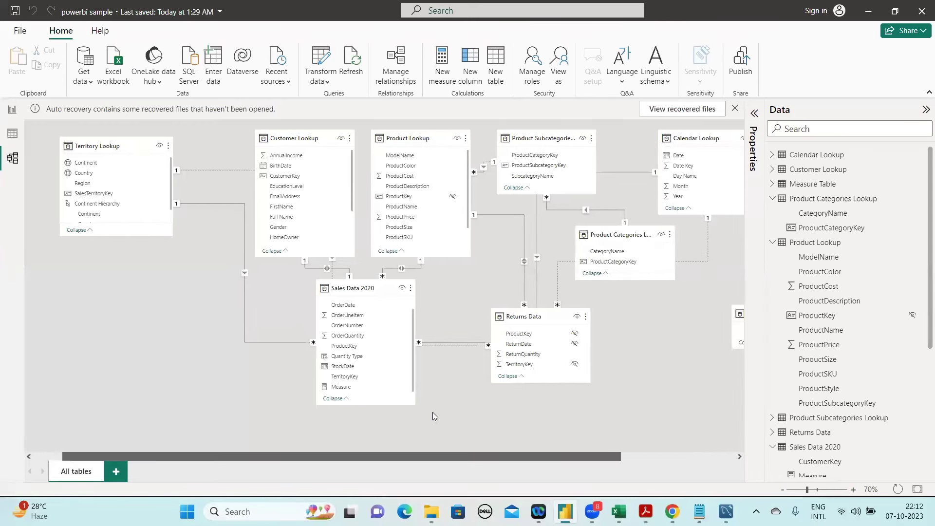
left_click(529, 314)
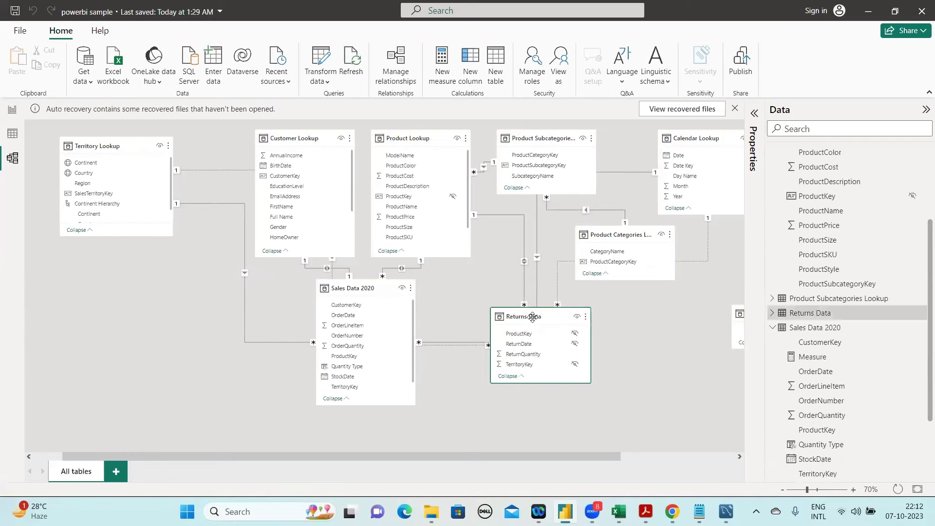
mouse_move(532, 317)
Switch to the Notepad notes and add the line "prod_key" below "Customers products got return", separated by a blank line
key("alt+Tab")
left_click(275, 305)
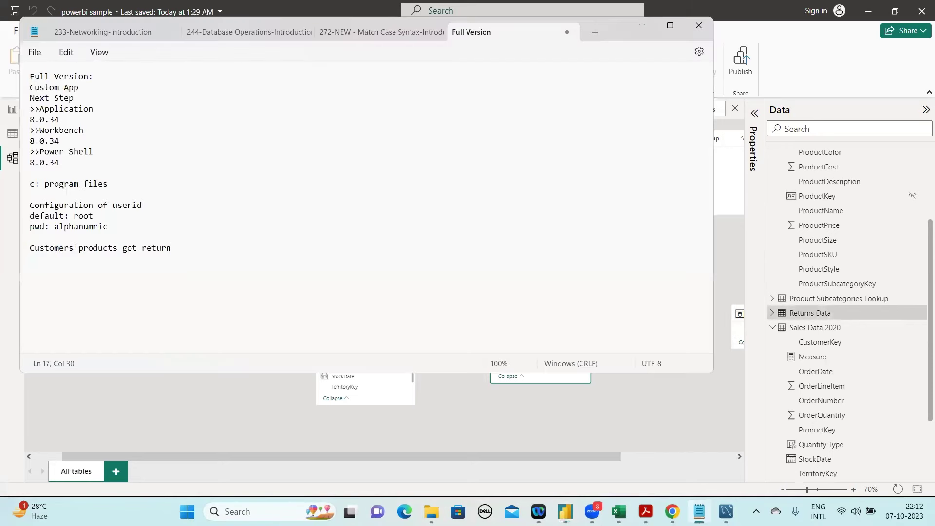
key("Return")
key("Return")
type("c")
type("ust")
type("_k")
type("ey")
key("BackSpace")
key("BackSpace")
key("BackSpace")
key("BackSpace")
key("BackSpace")
key("BackSpace")
key("BackSpace")
key("BackSpace")
type("prod_key")
Add the lines "cust_key" and "cust_name" below "prod_key" in the notes
key("Return")
type("cust_ ")
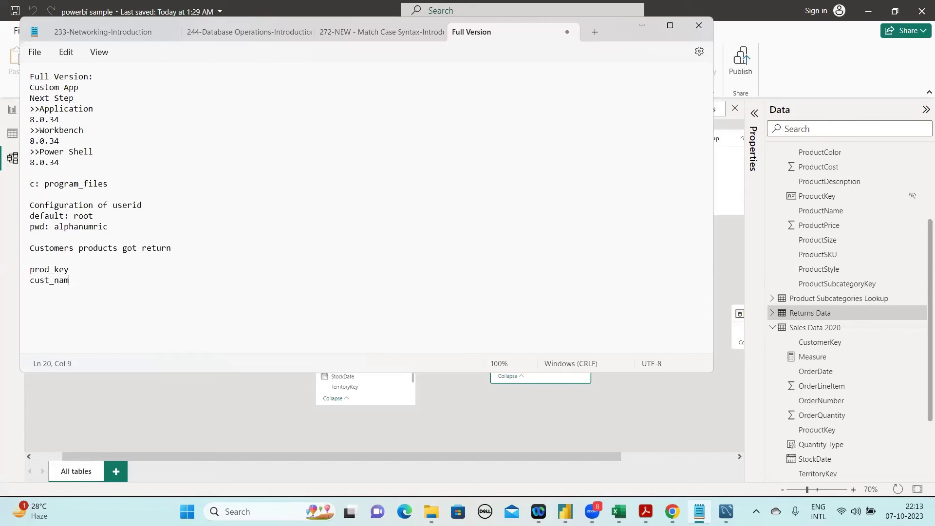
type("key")
key("Return")
type("cust")
key("BackSpace")
key("BackSpace")
type("t_name")
Highlight the three lines prod_key, cust_key and cust_name in the notes
left_click_drag(87, 292, 22, 270)
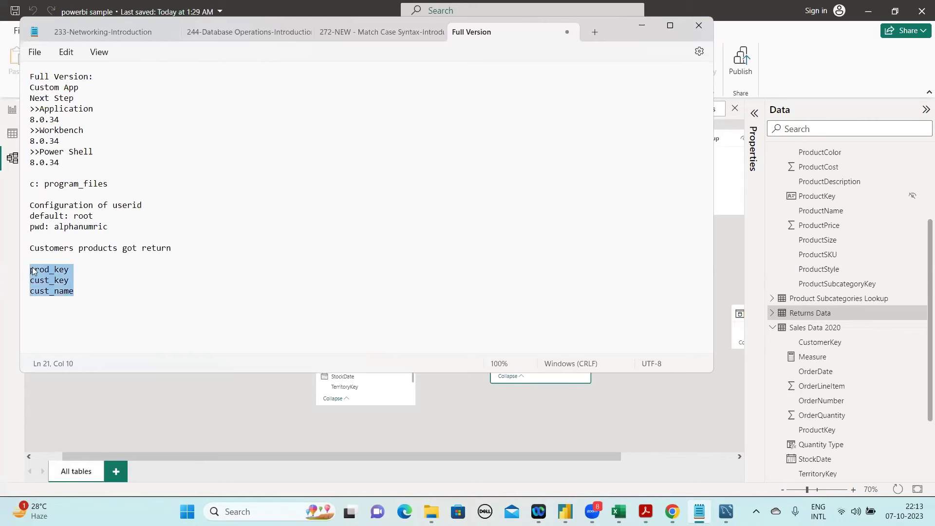
left_click(55, 270)
left_click(83, 288)
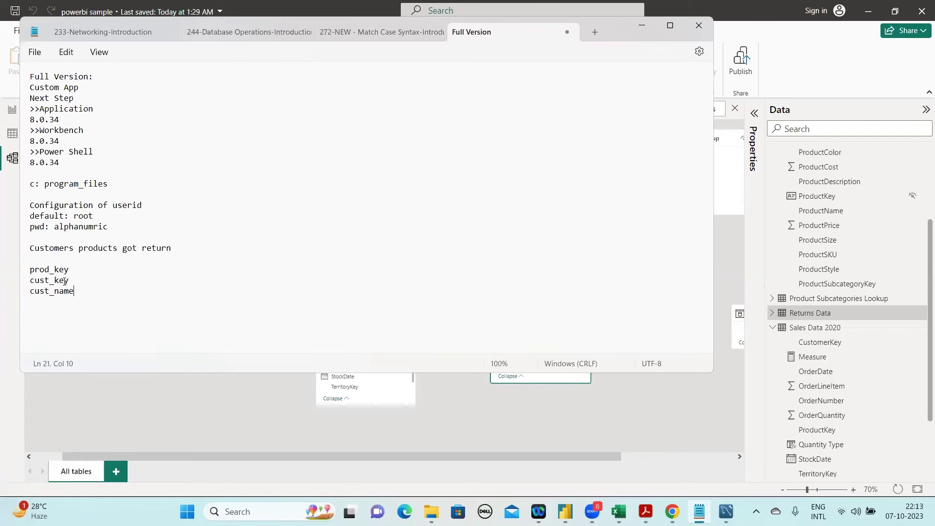
left_click(27, 274, "shift")
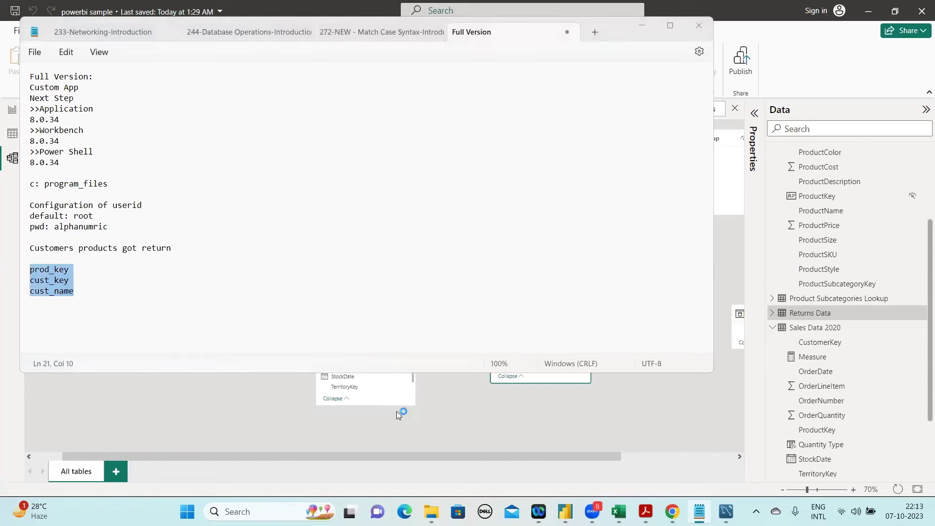
Switch back to the Power BI model view and select the Returns Data table and its ProductKey column
left_click(504, 375)
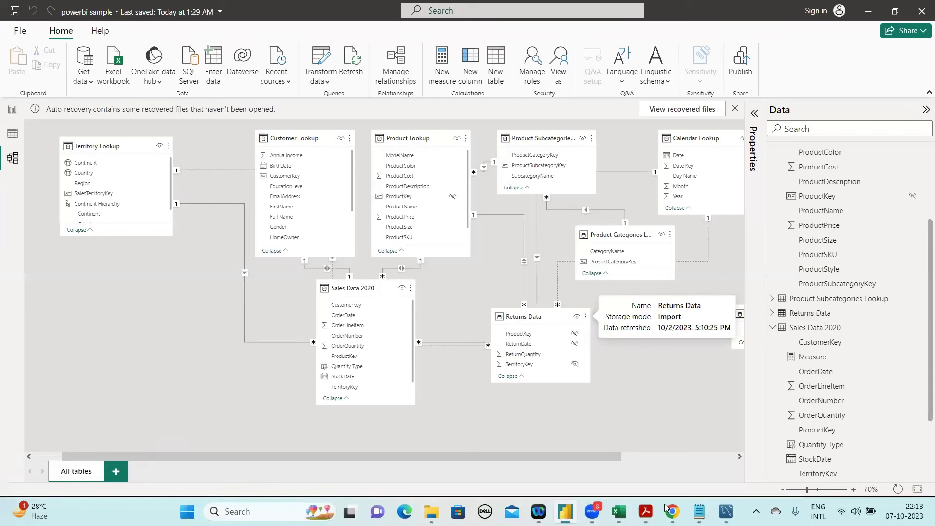
left_click(543, 317)
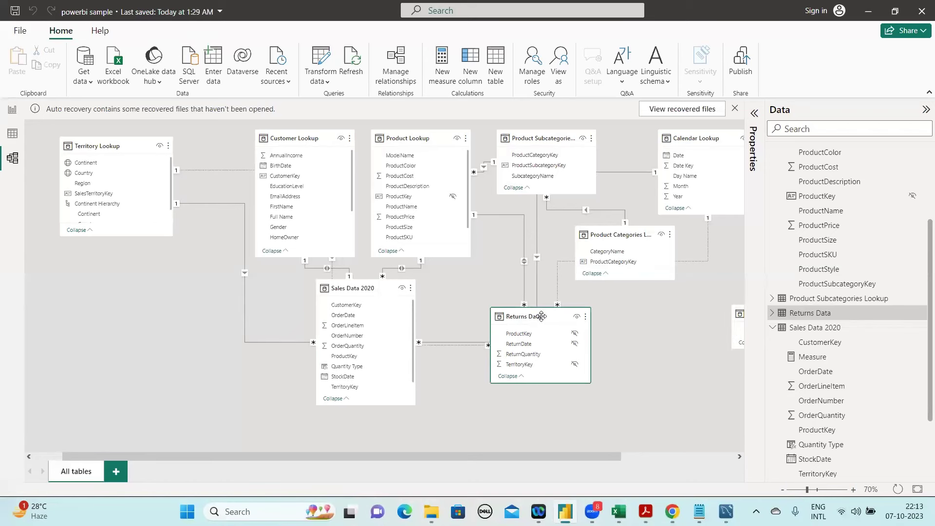
left_click(517, 334)
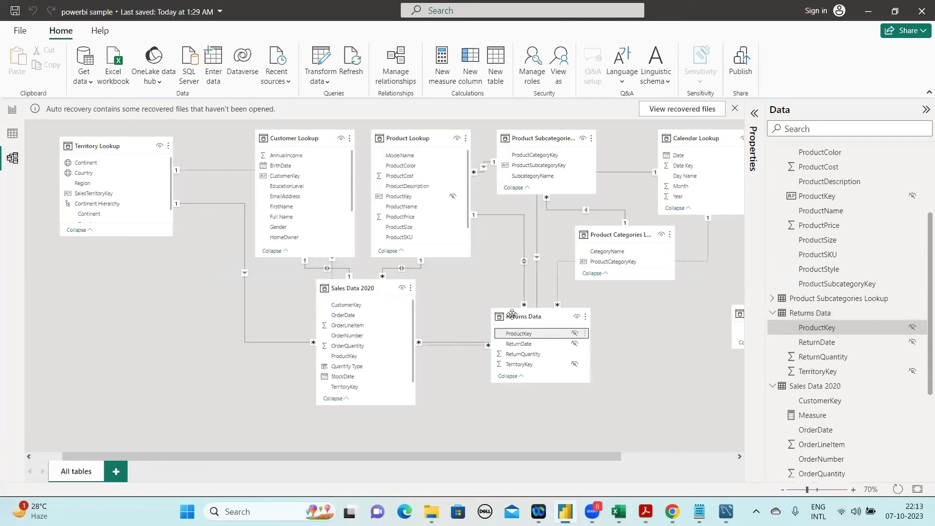
Spread the two fact tables apart by moving Returns Data down and right and Sales Data 2020 down and left in the model diagram
mouse_move(495, 320)
mouse_move(535, 313)
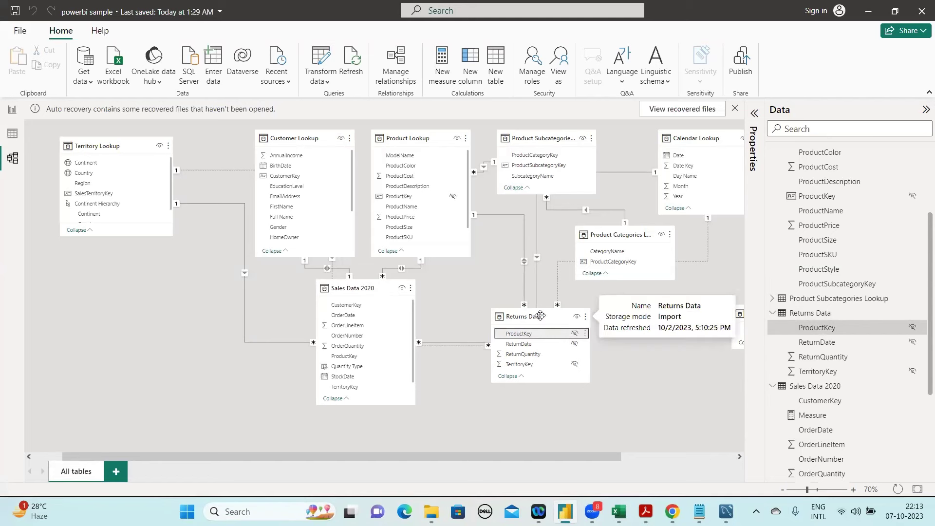
left_click_drag(545, 317, 592, 368)
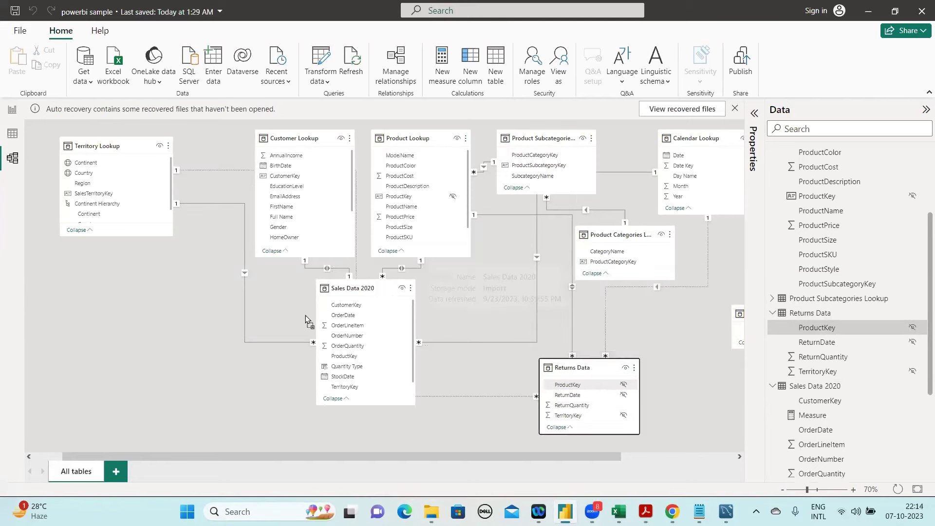
left_click_drag(299, 333, 227, 341)
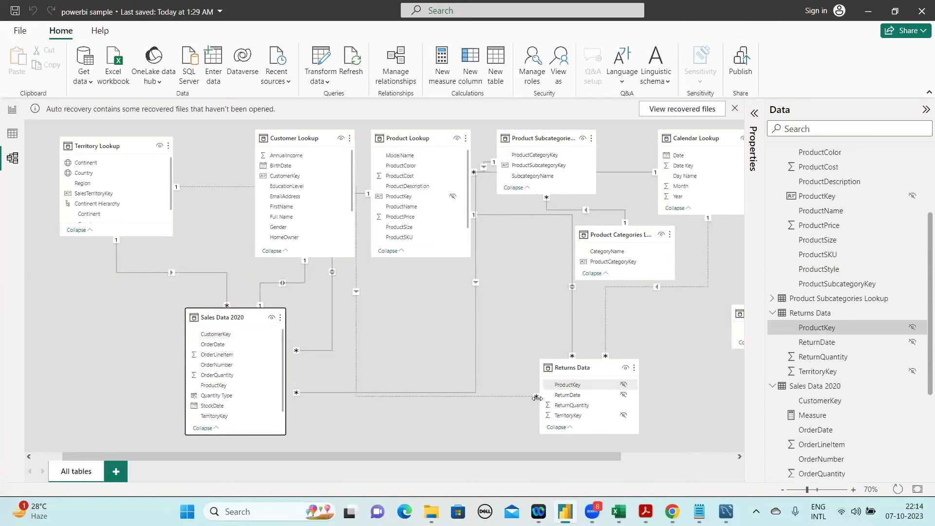
Trace the relationship lines from Territory Lookup to Returns Data and from Calendar Lookup to Sales Data 2020
left_click(436, 396)
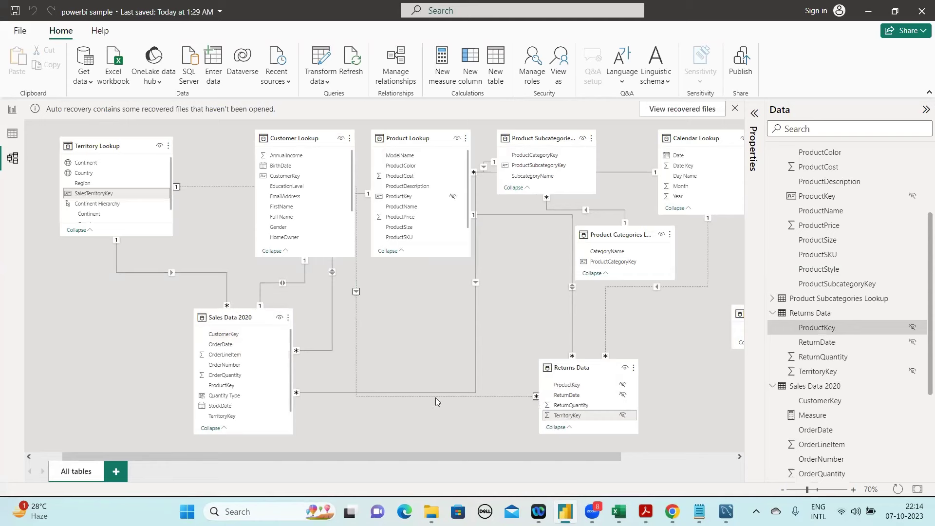
left_click(336, 397)
left_click(321, 392)
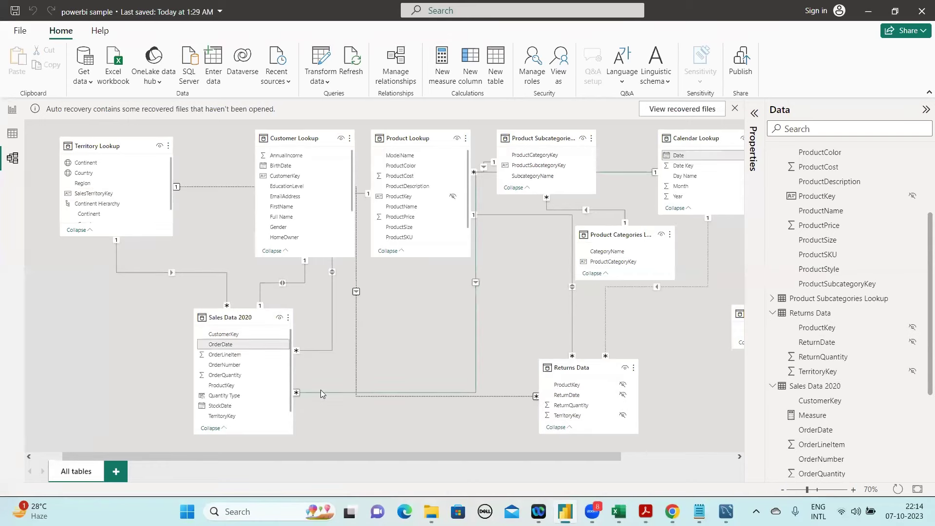
left_click(471, 393)
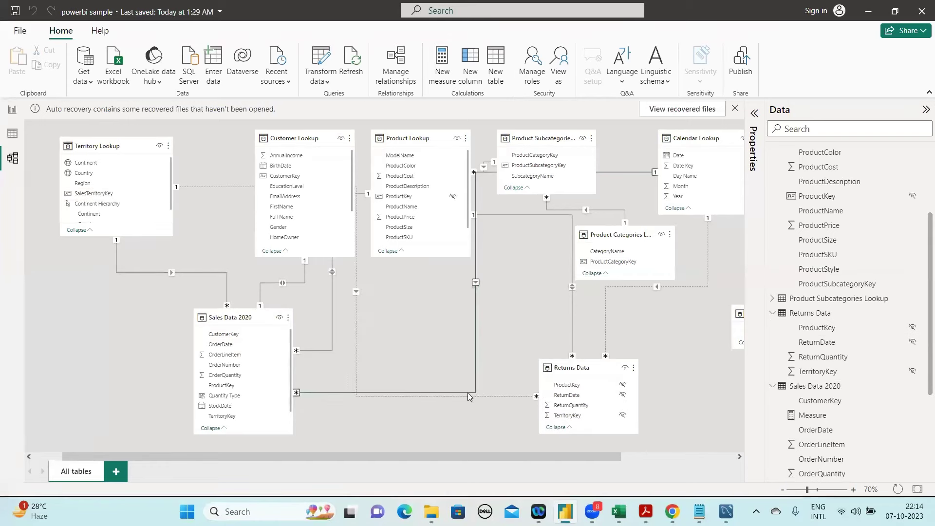
left_click(467, 392)
Move the Returns Data table lower and closer to Sales Data 2020, and set the diagram zoom to 100%
left_click(597, 366)
left_click_drag(545, 395, 535, 401)
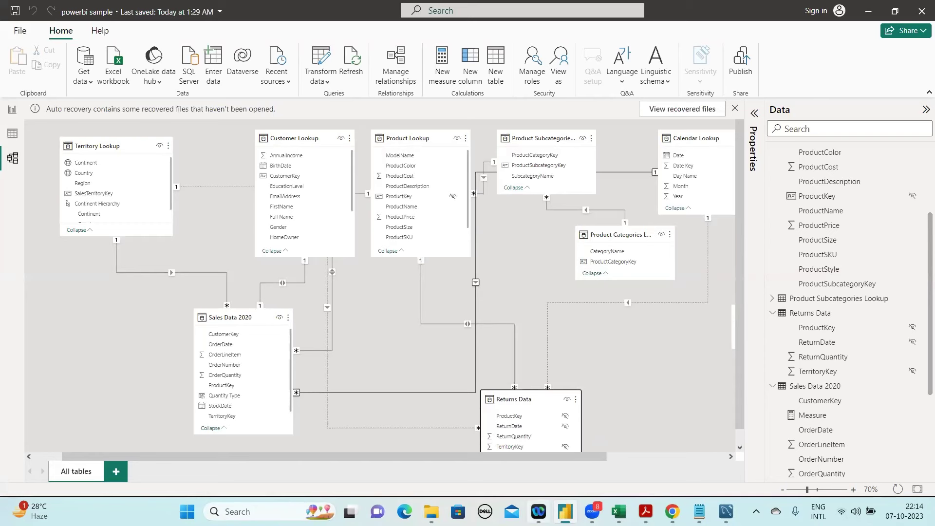
left_click(820, 490)
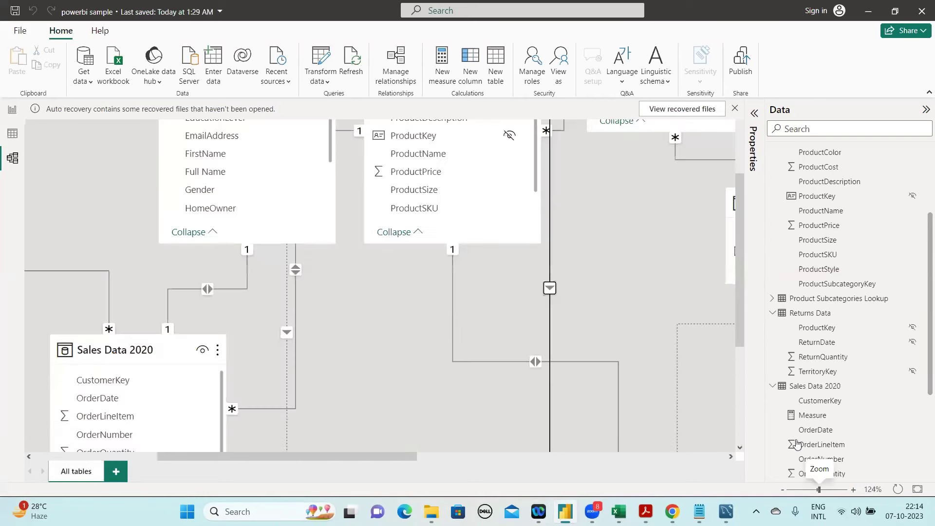
left_click(783, 491)
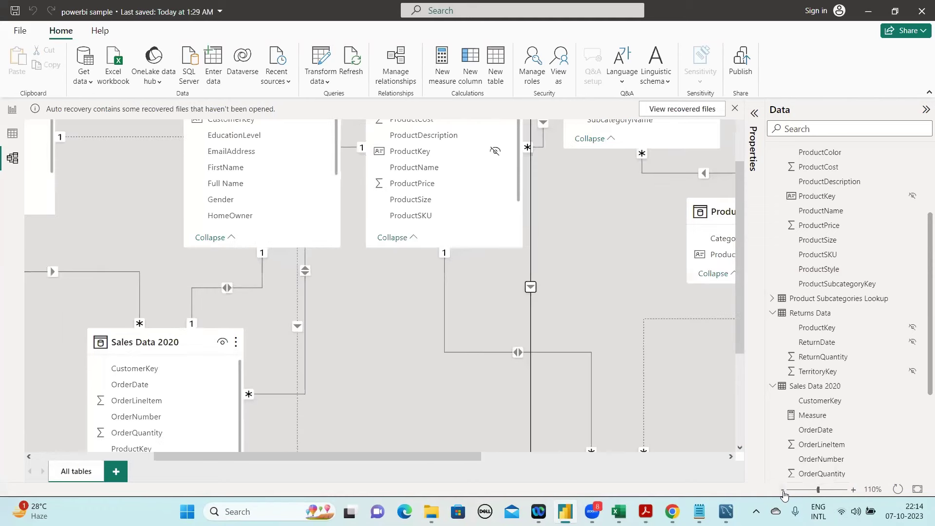
left_click(783, 491)
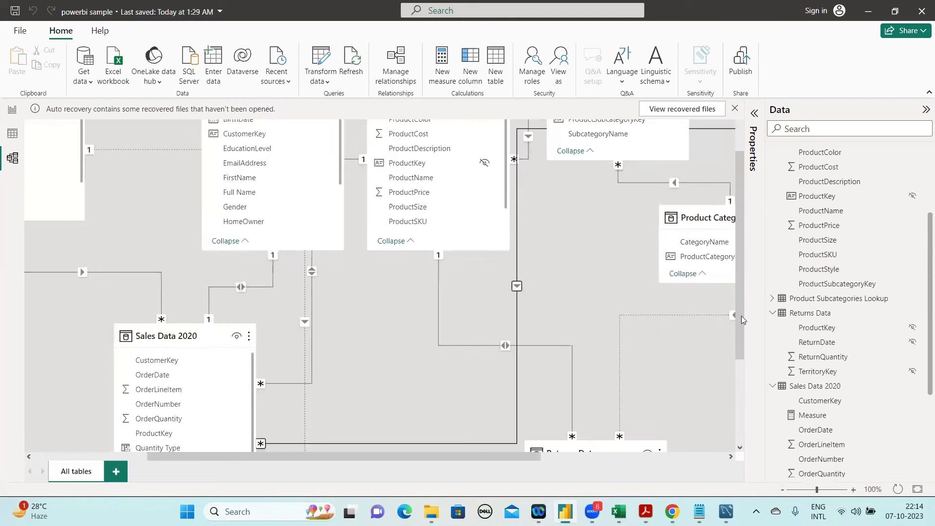
Examine the ProductKey relationship between Product Lookup and Returns Data in the model diagram
left_click_drag(743, 344, 759, 433)
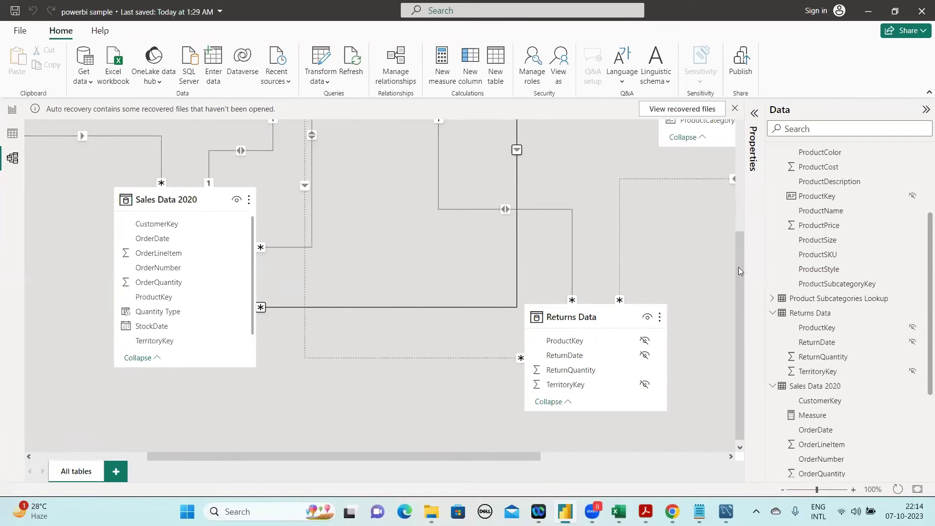
left_click_drag(739, 267, 735, 145)
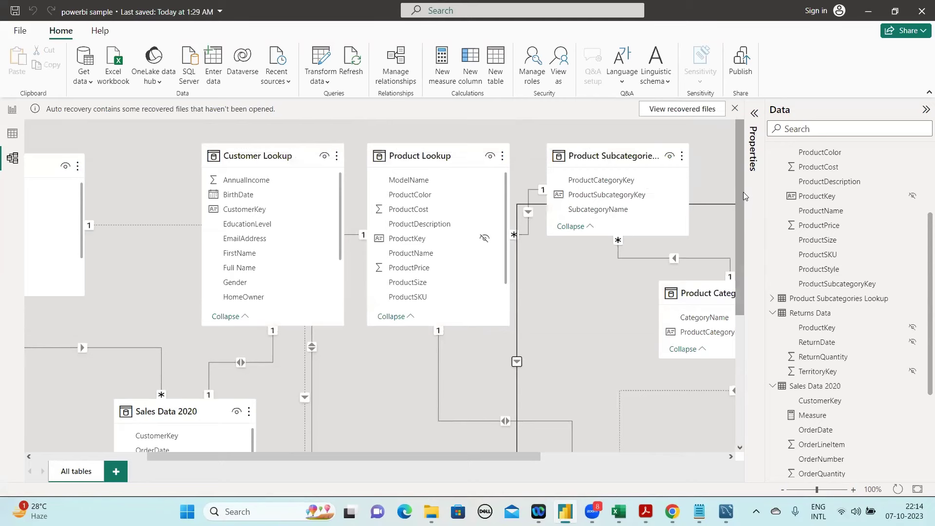
left_click_drag(740, 196, 740, 292)
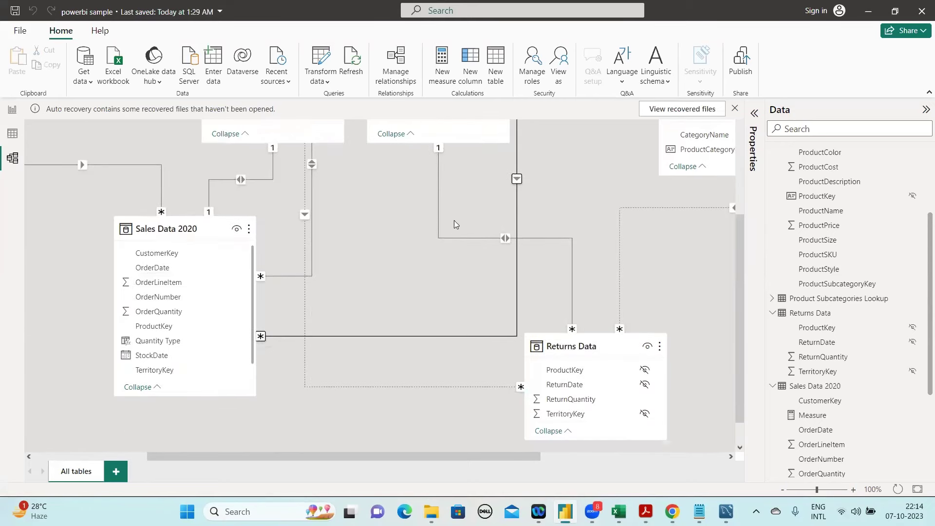
left_click(517, 238)
left_click(573, 264)
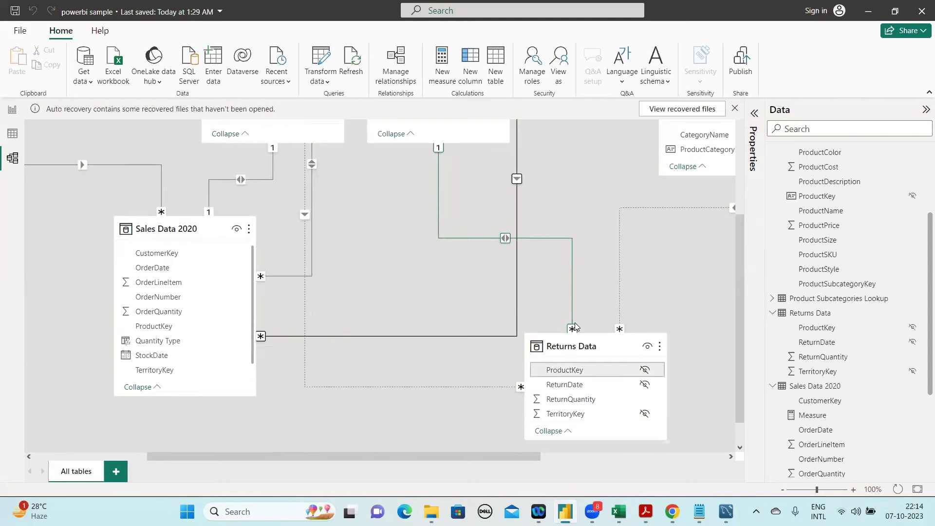
left_click(511, 383)
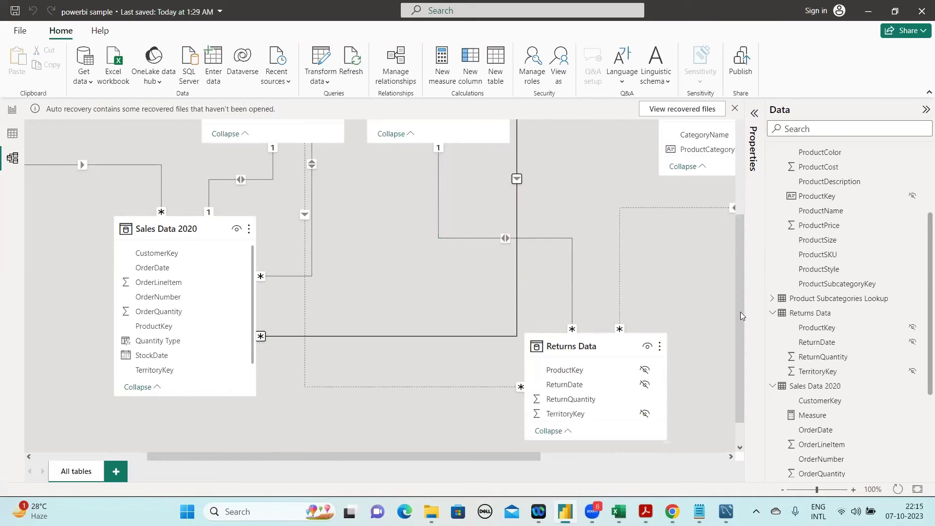
Move the Sales Data 2020 table up, closer to the Customer Lookup table
left_click_drag(740, 311, 742, 286)
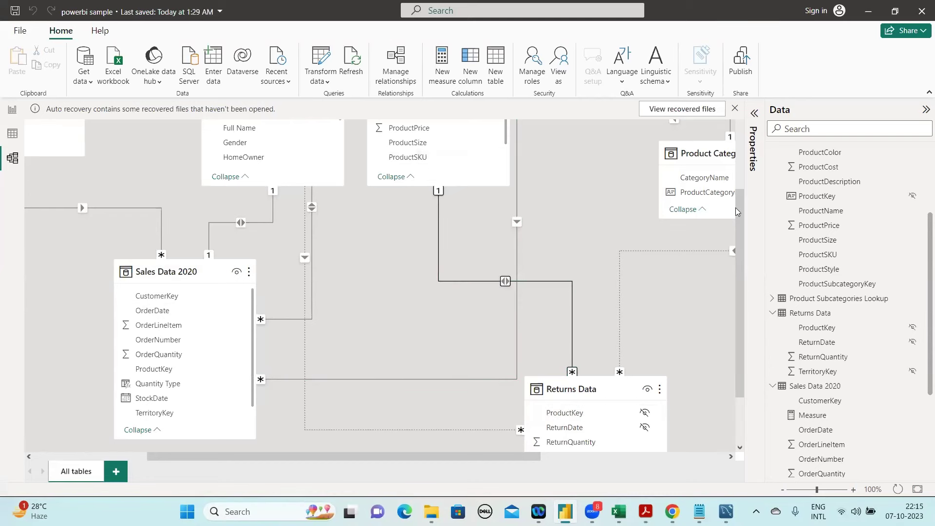
scroll(735, 208, "up", 3)
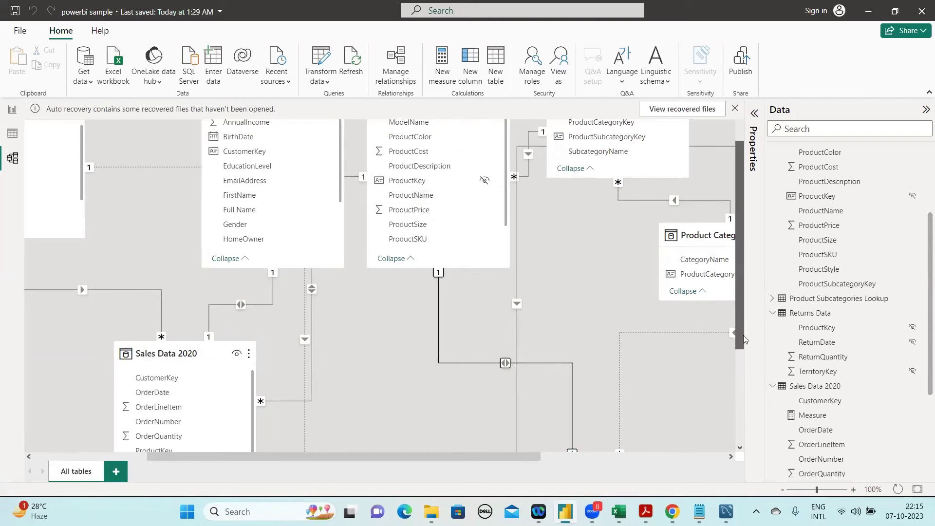
scroll(746, 338, "down", 2)
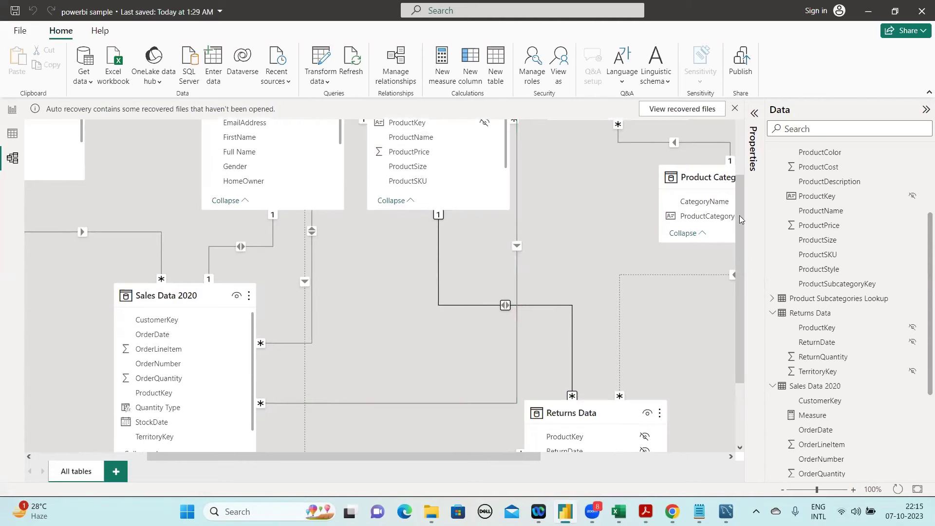
scroll(449, 216, "up", 3)
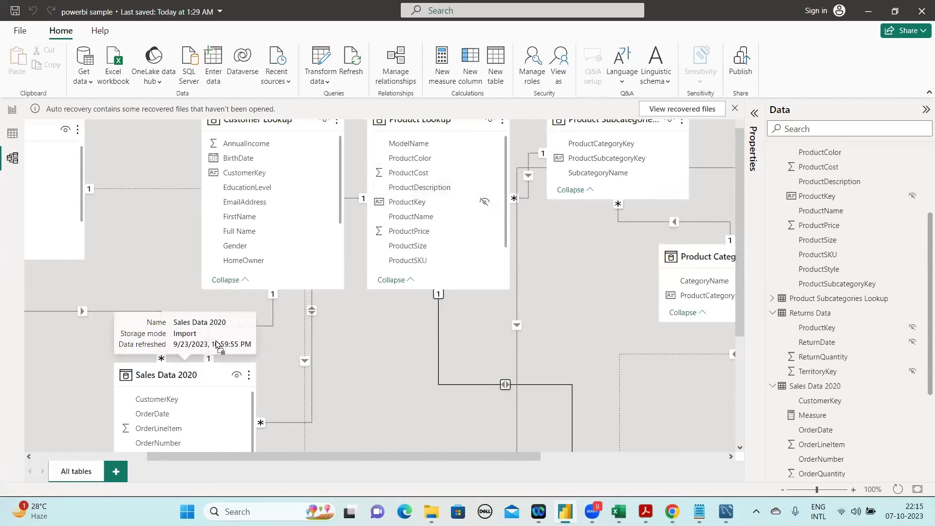
left_click_drag(218, 348, 214, 328)
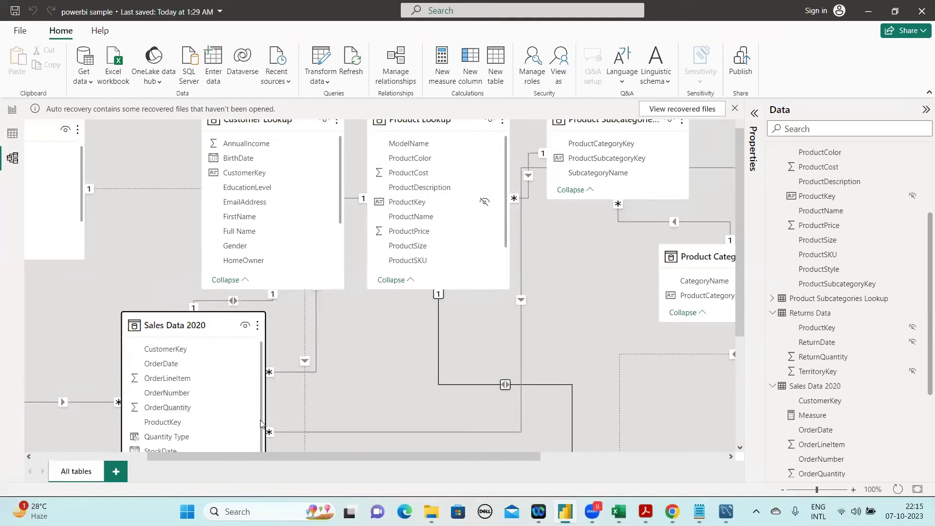
Select the ProductKey field in Sales Data 2020 and inspect the relationship lines leading from that table
scroll(214, 412, "down", 1)
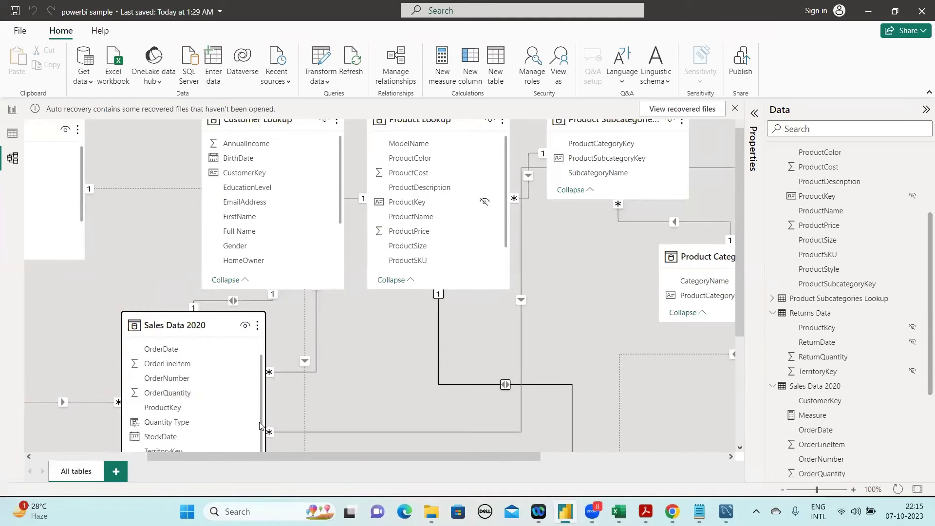
left_click(215, 409)
left_click(352, 432)
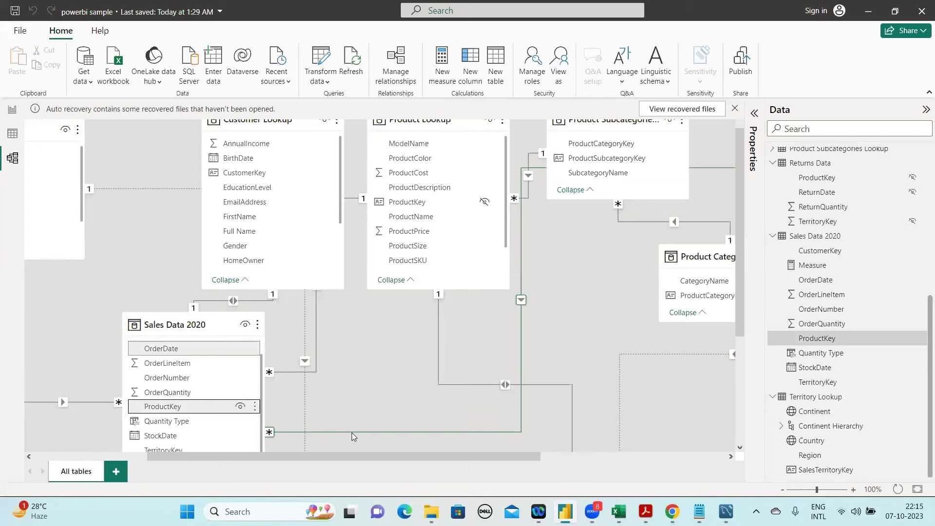
left_click(441, 316)
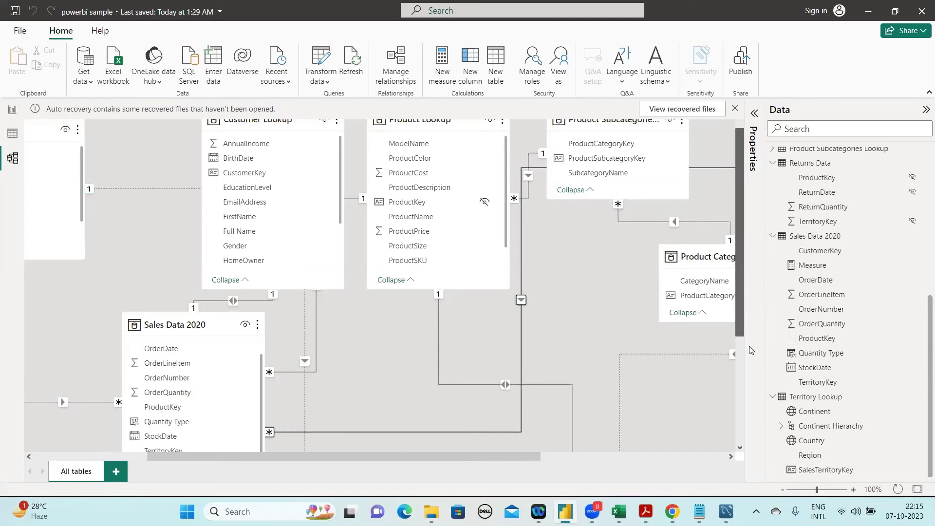
scroll(748, 358, "down", 1)
scroll(618, 336, "down", 3)
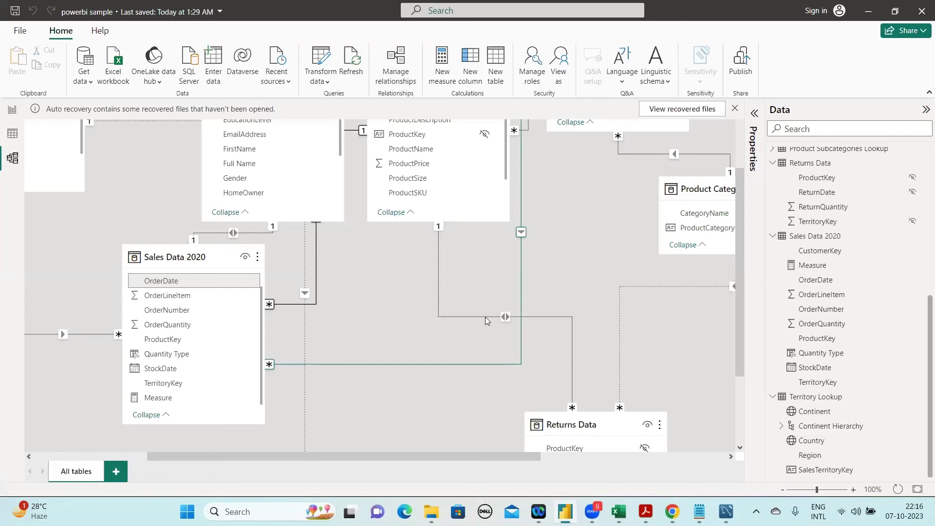
Switch to Notepad, highlight the requirement "Customers products got return" and its fields prod_key and cust_key, and return to Power BI
left_click(698, 512)
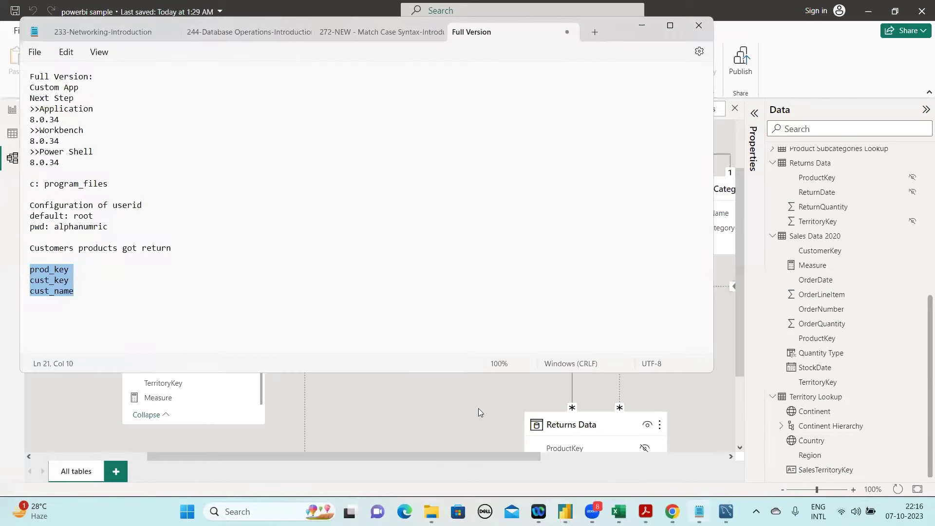
left_click(659, 492)
key("alt+Tab")
left_click(183, 252)
triple_click(62, 253)
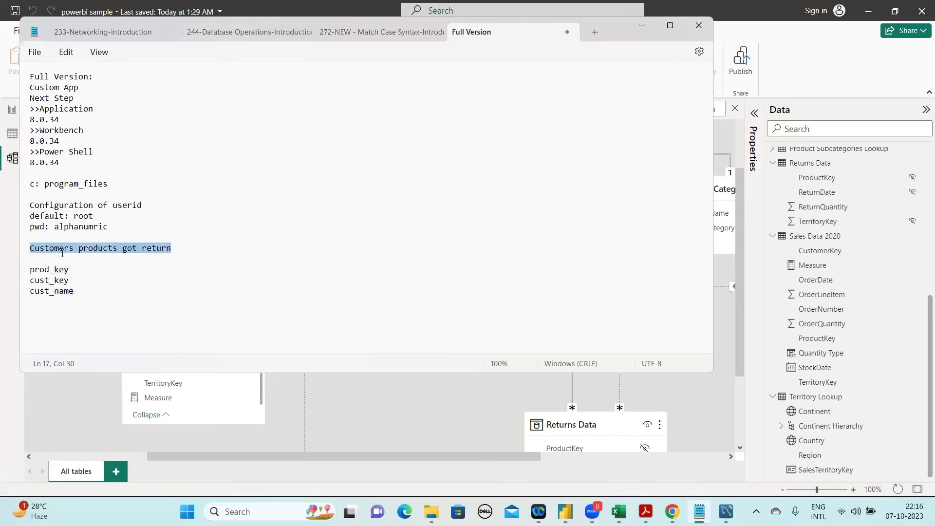
left_click(60, 252)
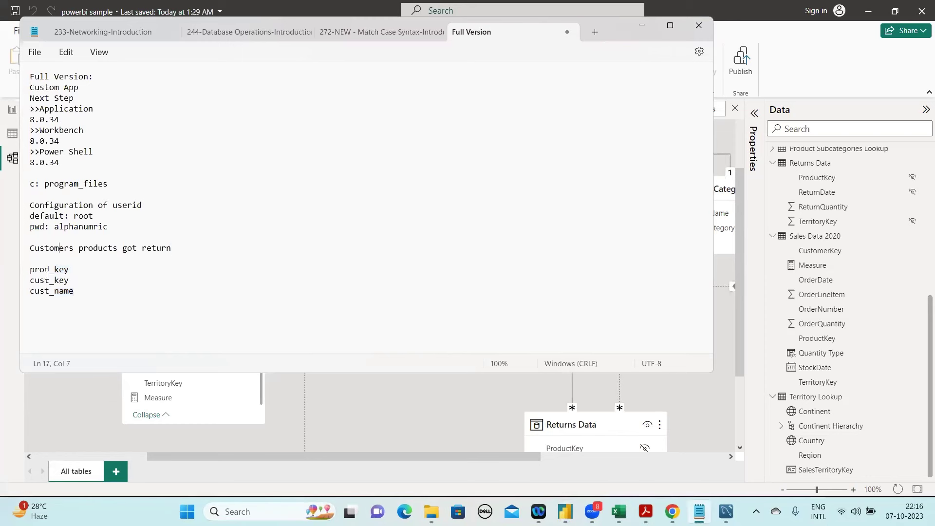
double_click(48, 270)
double_click(48, 281)
key("Down")
left_click(560, 414)
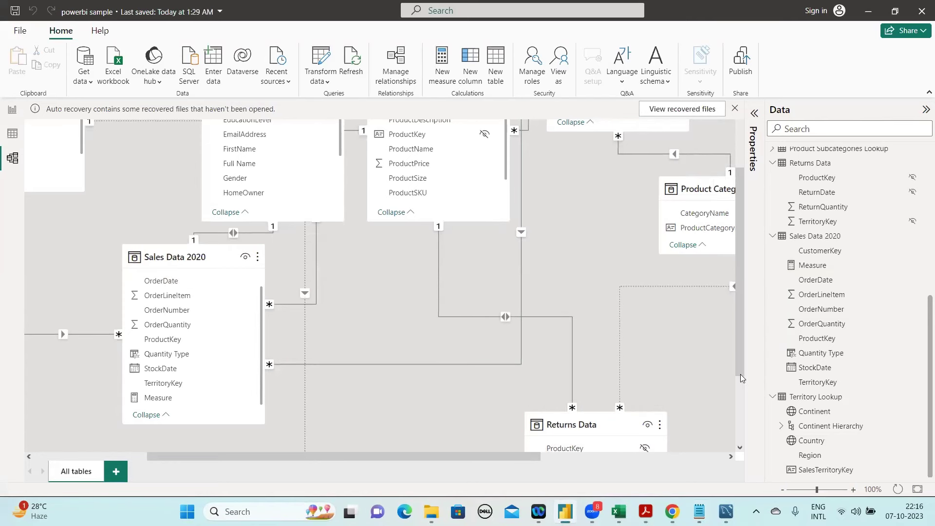
Examine how Returns Data, Product Lookup and Sales Data 2020 connect, including the fields of Sales Data 2020
scroll(741, 378, "down", 3)
scroll(742, 389, "up", 2)
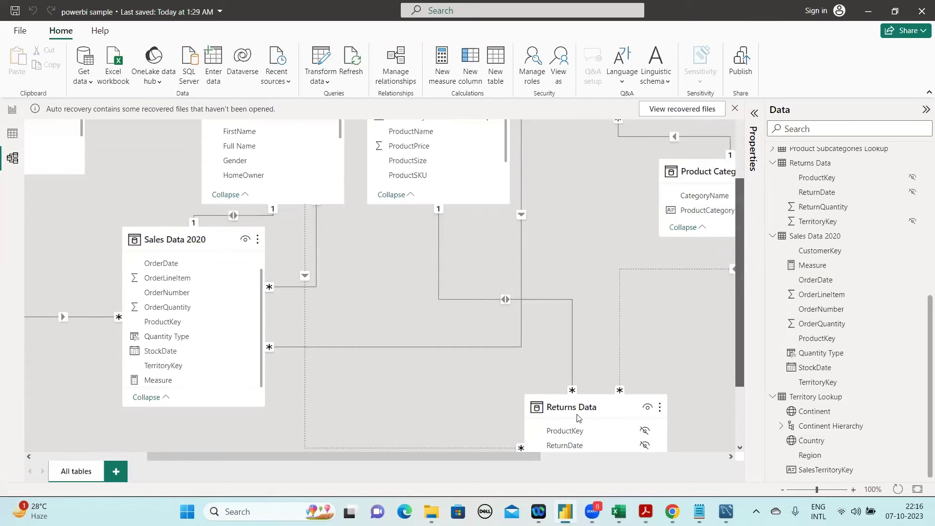
scroll(578, 418, "up", 2)
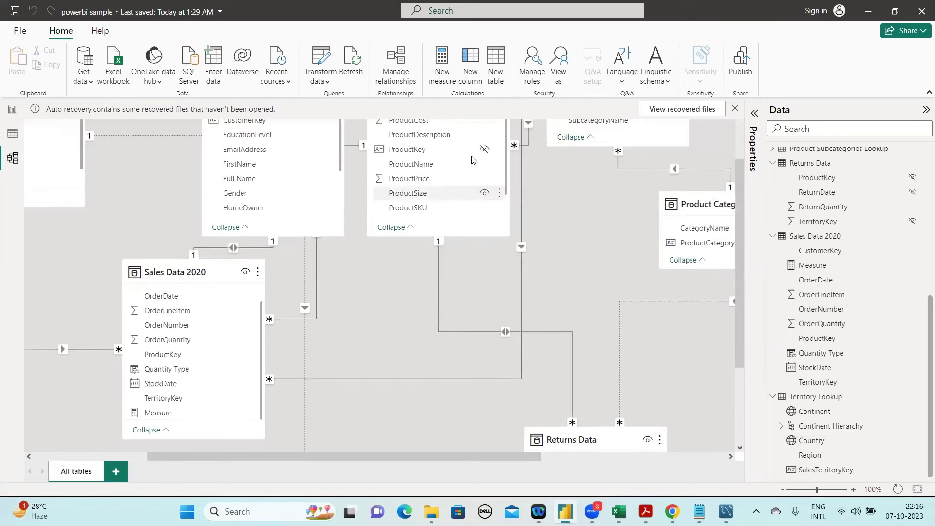
left_click_drag(740, 177, 742, 152)
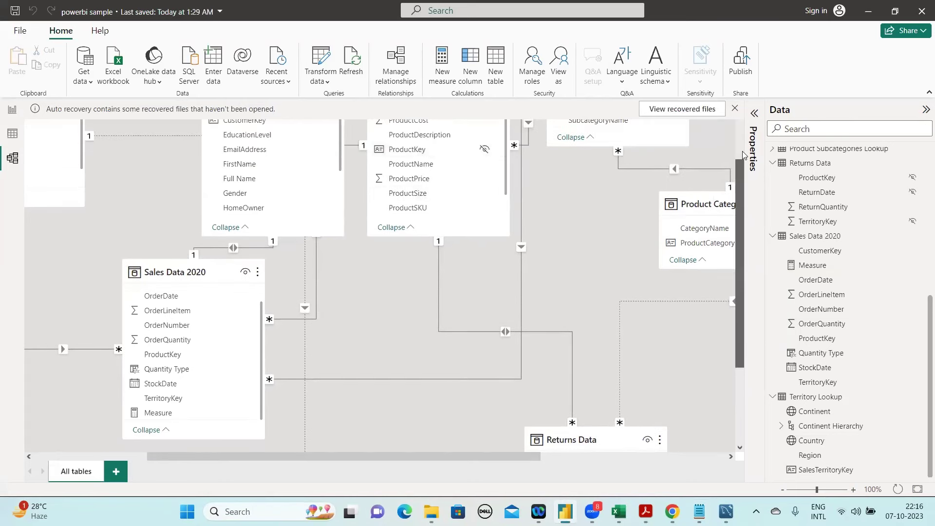
scroll(508, 196, "down", 1)
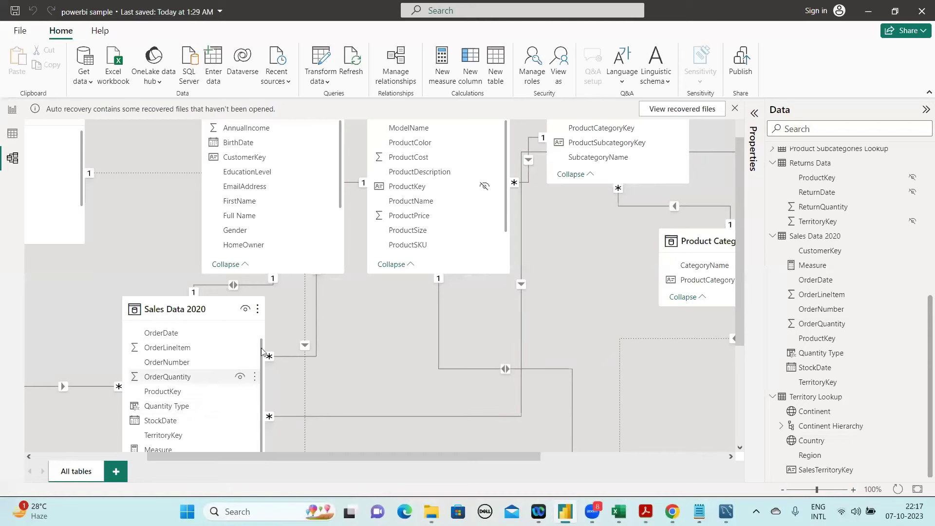
scroll(261, 354, "up", 1)
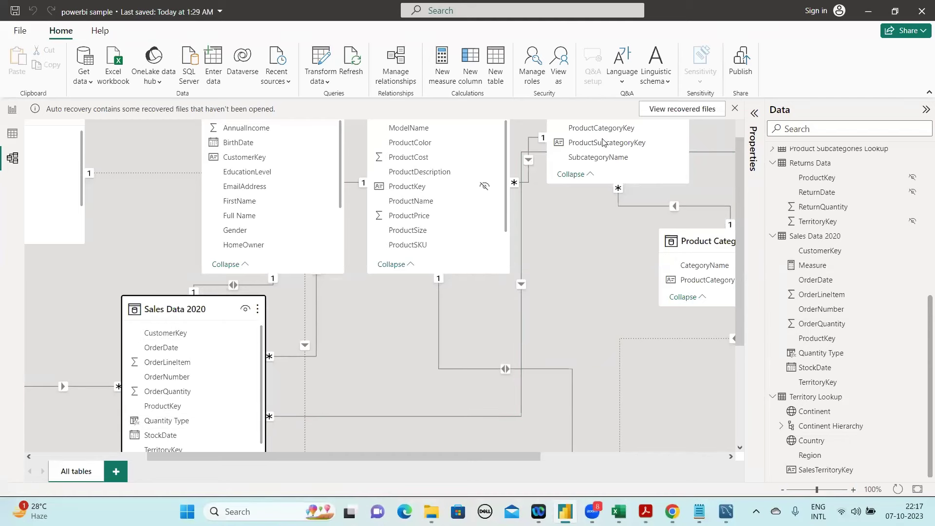
Switch to Notepad and highlight the line "Customers products got return" again
mouse_move(700, 505)
left_click(700, 505)
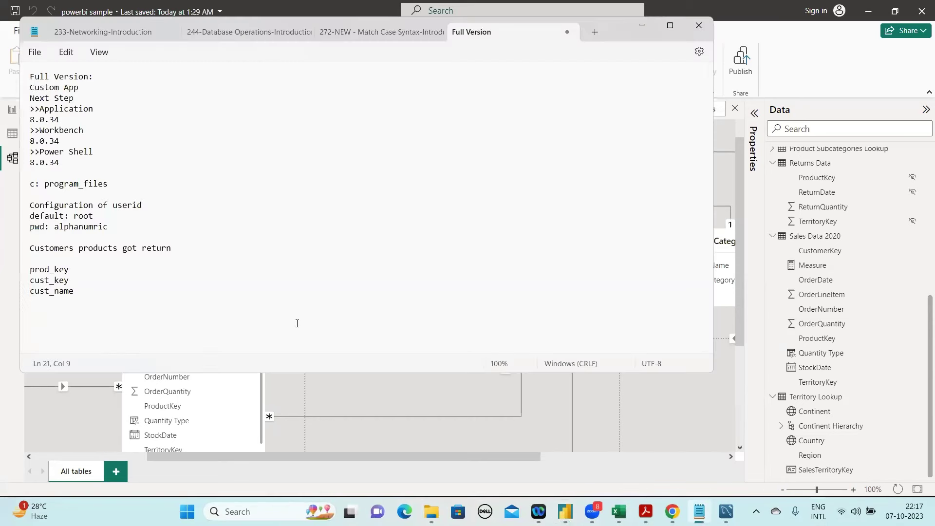
left_click(298, 323)
triple_click(17, 248)
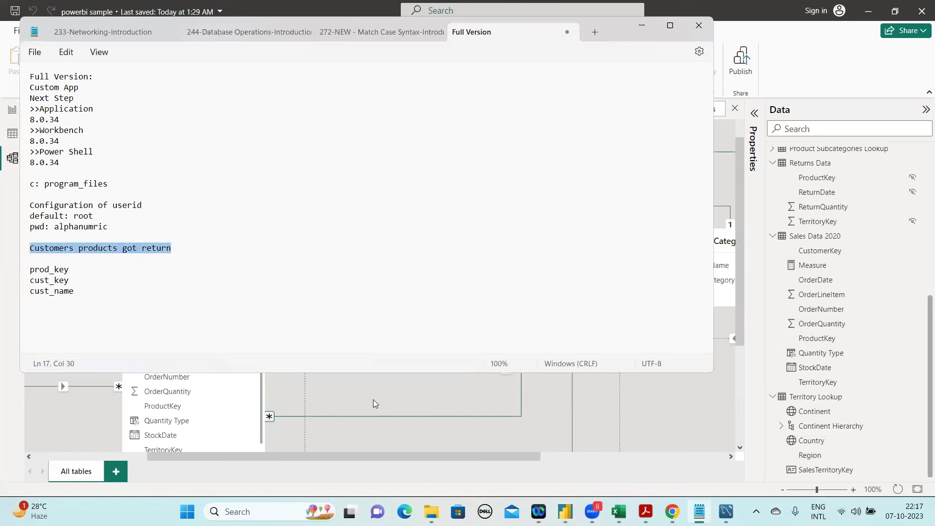
Return to the Power BI model diagram and review the links among Customer Lookup, Product Lookup, Sales Data 2020 and Returns Data
left_click(733, 175)
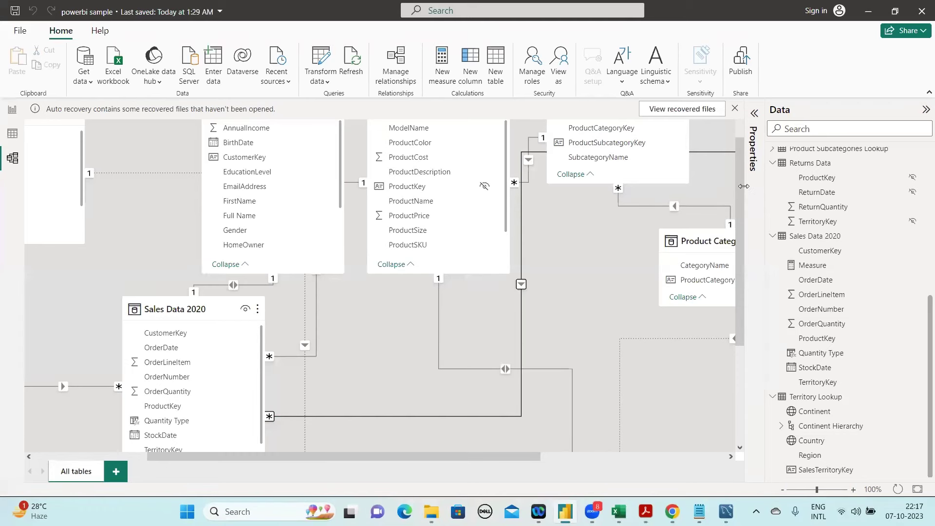
scroll(738, 205, "down", 1)
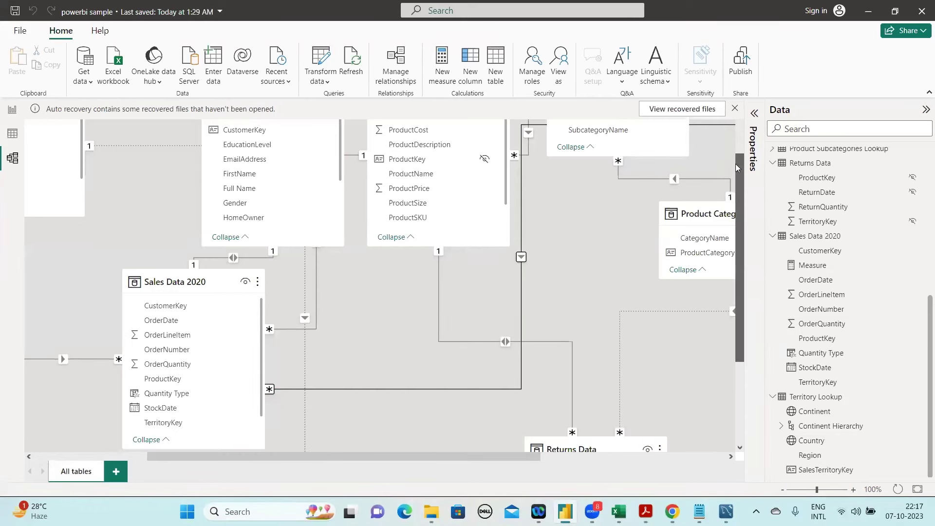
scroll(735, 164, "up", 2)
scroll(733, 154, "up", 1)
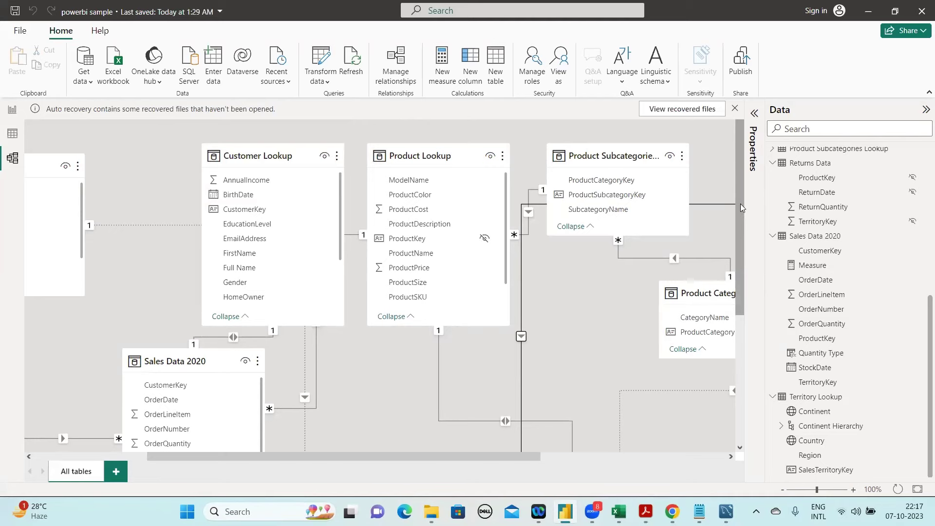
Review the settings of the relationship between Returns Data and Calendar Lookup, and close them without changes
scroll(741, 203, "down", 2)
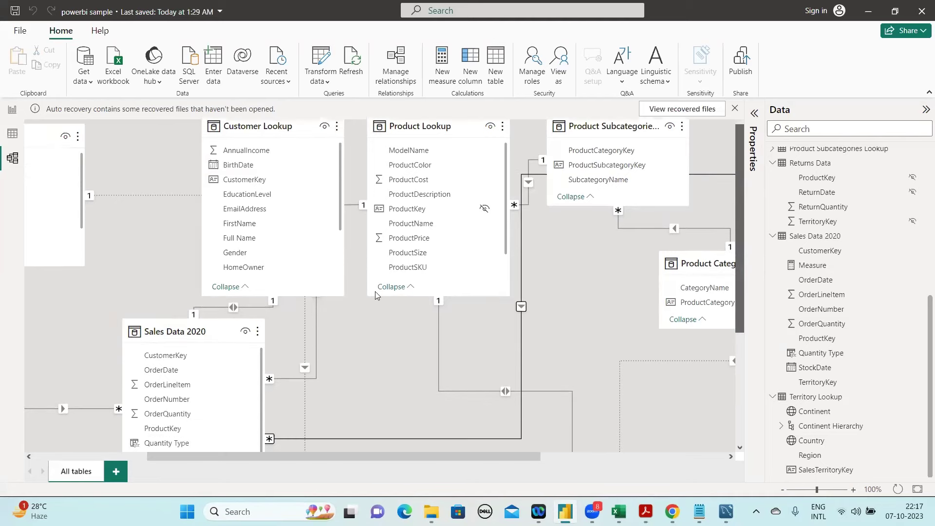
scroll(375, 291, "up", 2)
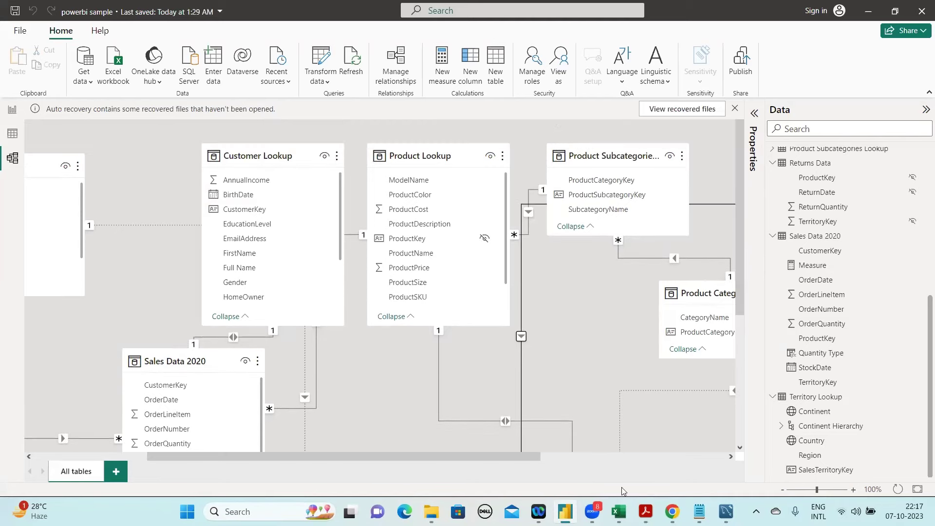
left_click(783, 489)
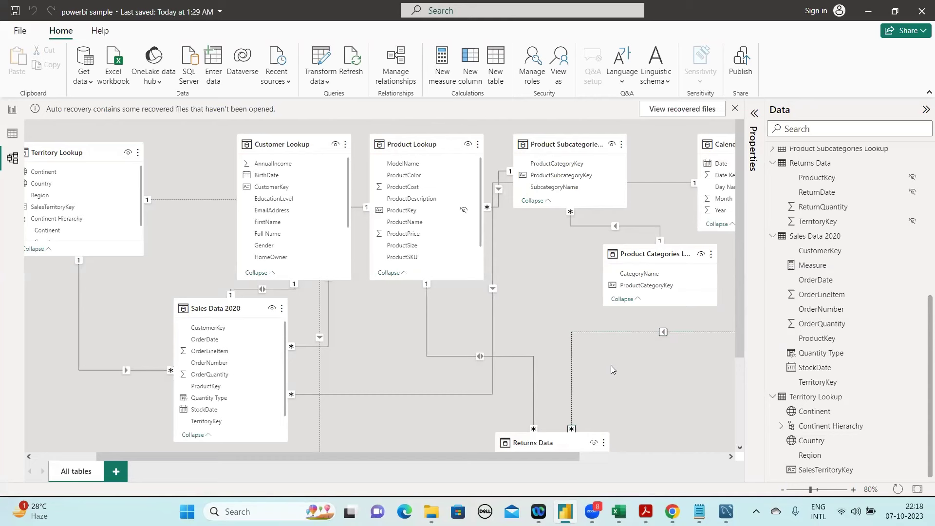
double_click(573, 340)
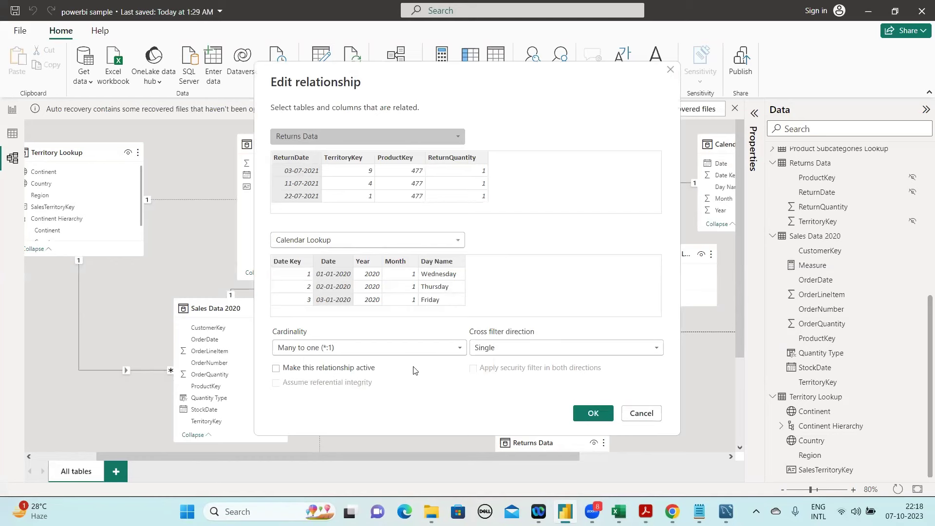
left_click(640, 414)
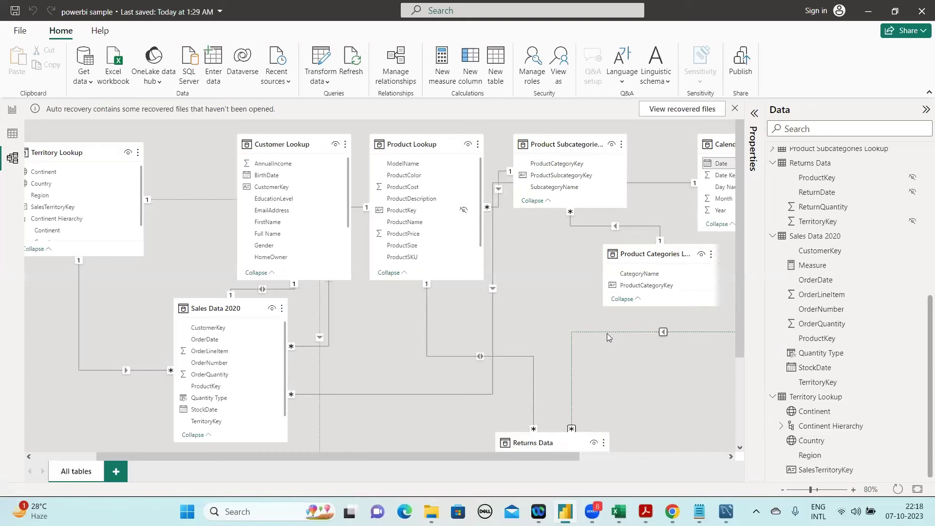
Show the properties of the Returns Data to Calendar Lookup relationship and move the Calendar Lookup table down beneath Product Categories Lookup
left_click(756, 116)
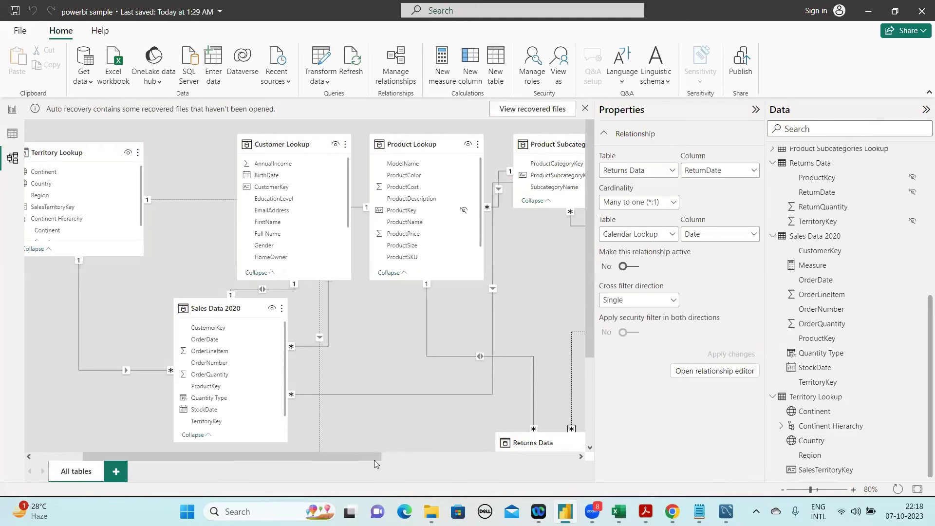
left_click_drag(379, 457, 504, 448)
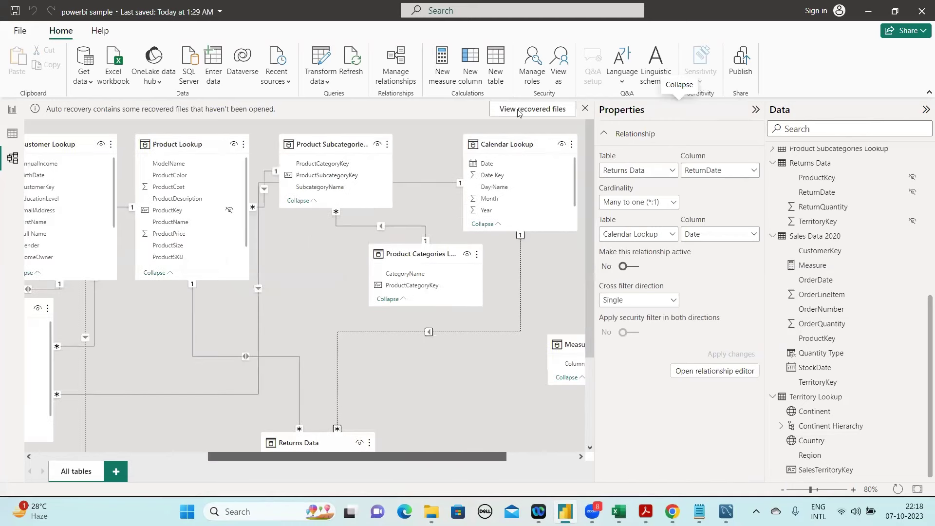
scroll(468, 145, "right", 1)
left_click_drag(468, 144, 421, 313)
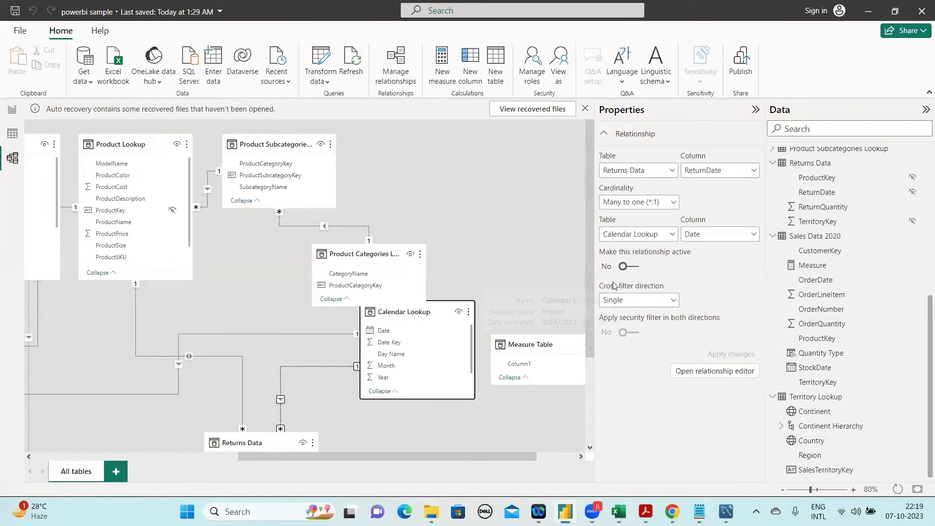
Move the Product Categories Lookup table up and aside so that it clears the Calendar Lookup table in the diagram
scroll(592, 350, "down", 3)
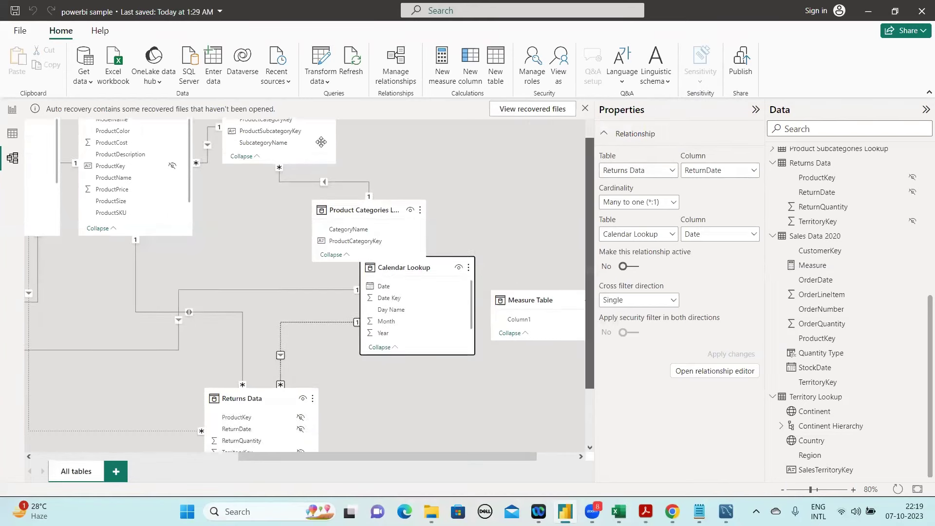
left_click_drag(345, 151, 405, 133)
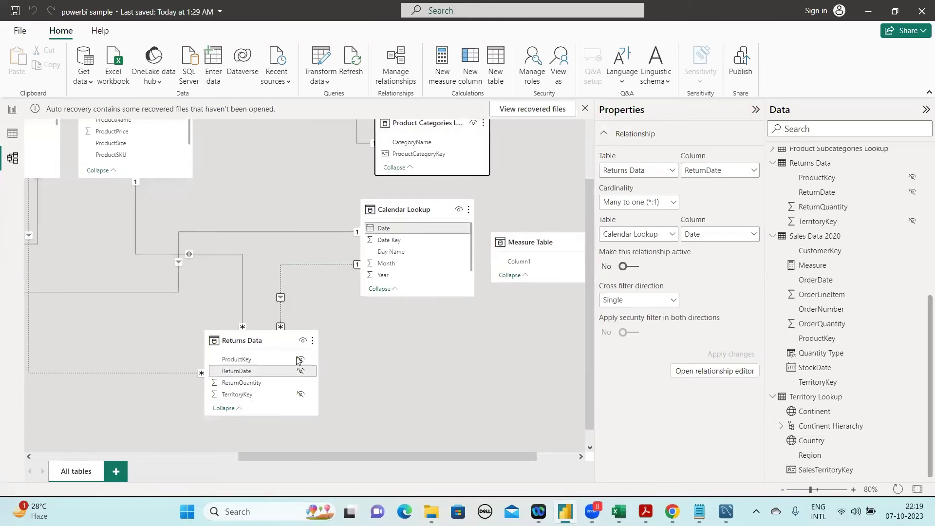
left_click_drag(593, 214, 593, 202)
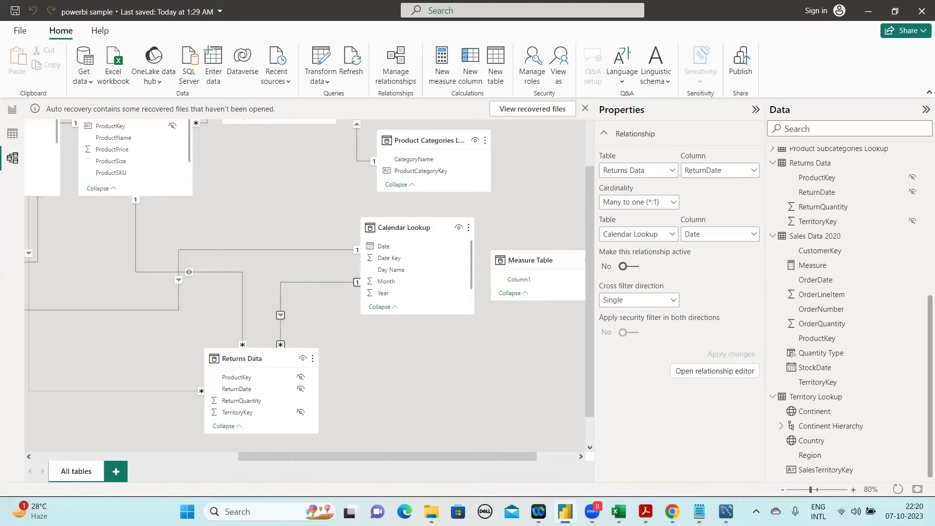
Switch to MySQL Workbench and make room for a new statement below the product join query
mouse_move(699, 511)
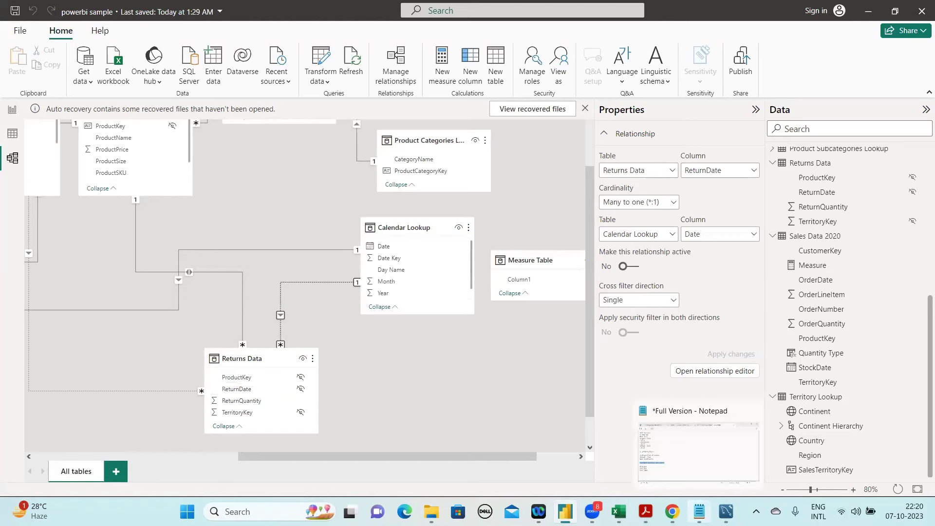
left_click(699, 511)
key("alt+Tab")
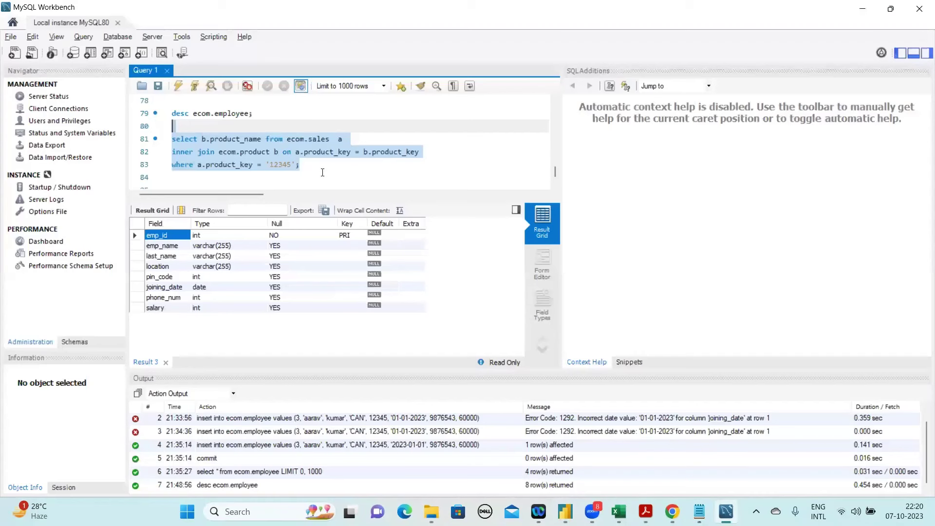
left_click(322, 173)
key("Return")
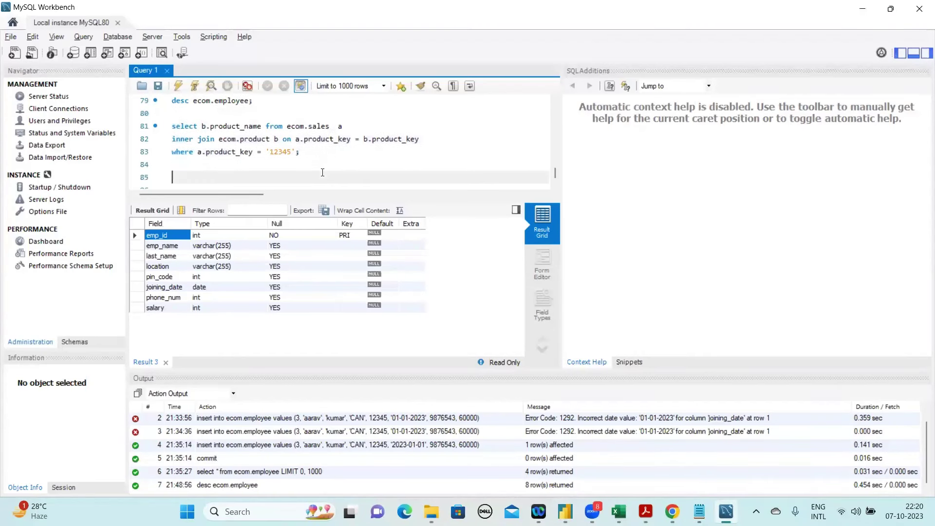
key("BackSpace")
key("Return")
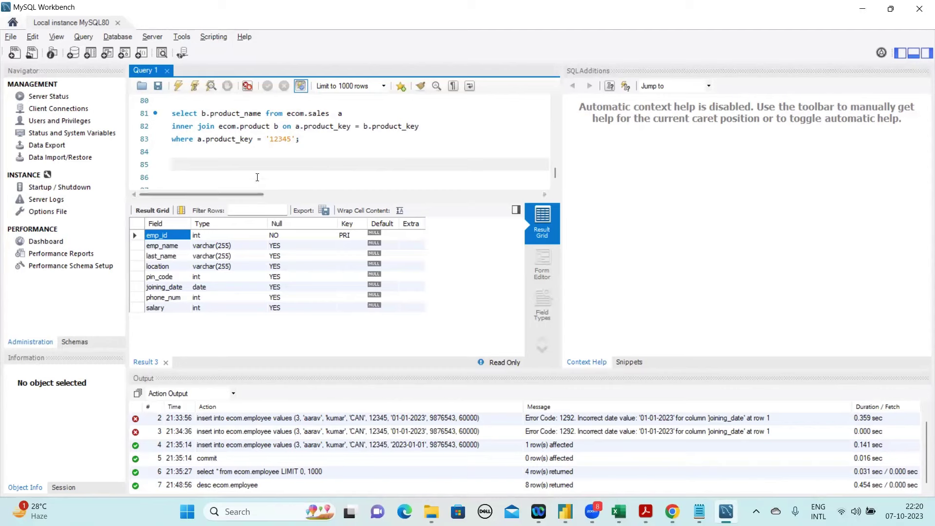
type("create")
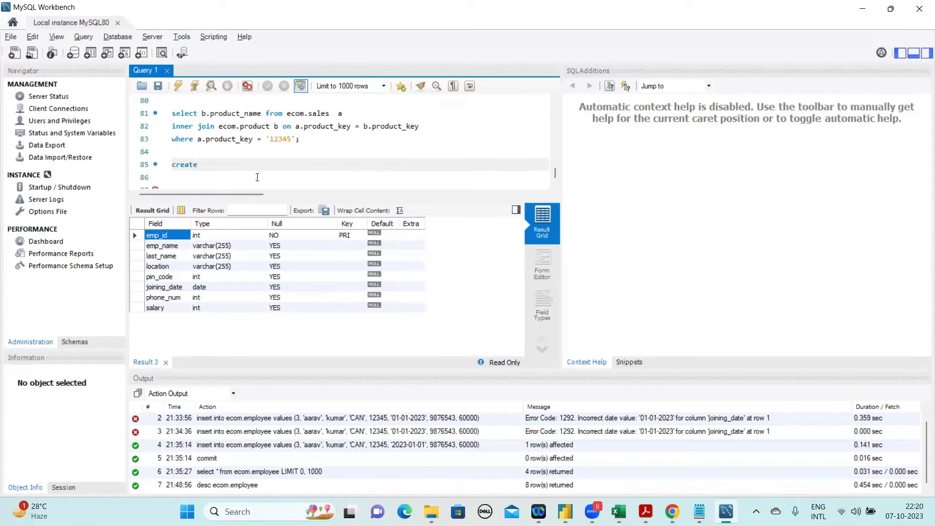
key("BackSpace")
key("BackSpace")
key("BackSpace")
key("BackSpace")
key("BackSpace")
key("BackSpace")
type("cr")
key("BackSpace")
key("BackSpace")
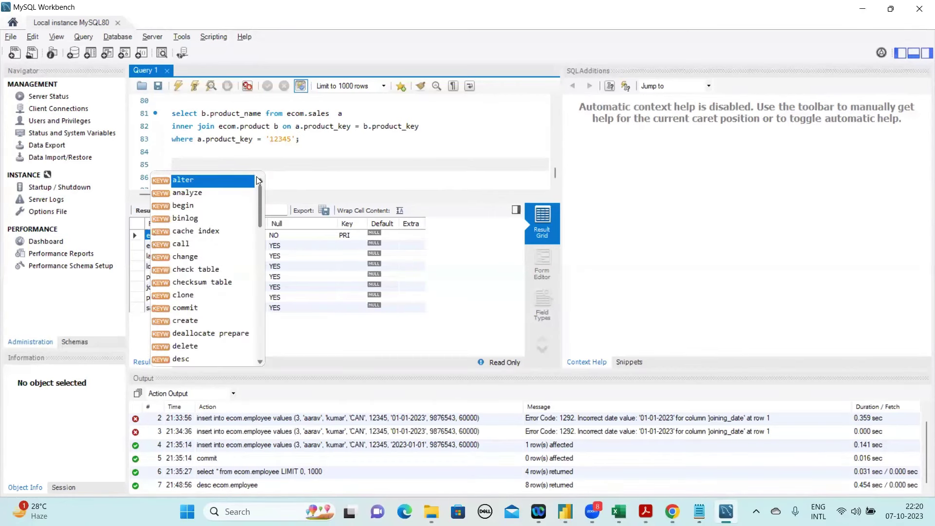
key("BackSpace")
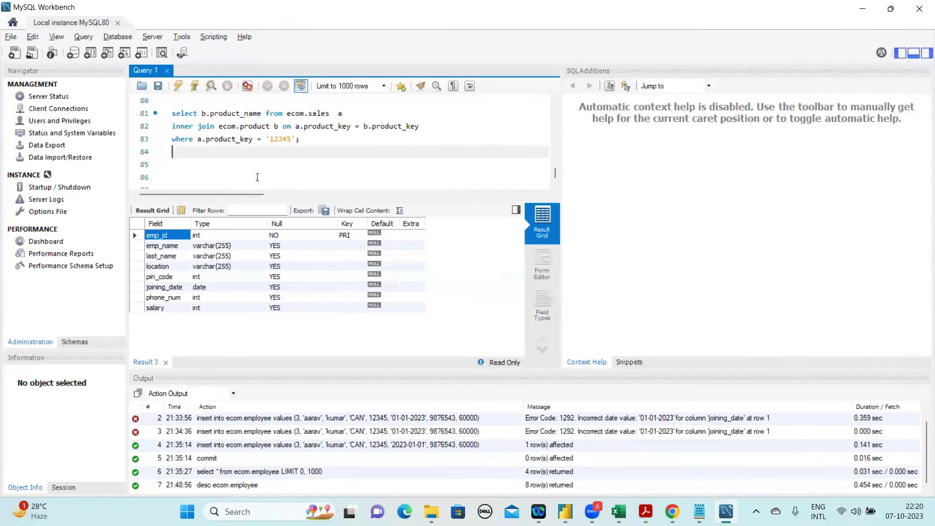
Find the earlier drop table statement in the script and select its table name, ecom.department
key("Up")
key("Up")
key("Up")
key("Up")
key("Up")
key("Up")
key("Up")
key("Up")
key("Up")
key("Up")
key("Up")
key("Up")
key("Up")
key("Up")
key("Up")
key("Up")
key("Up")
key("Up")
key("Up")
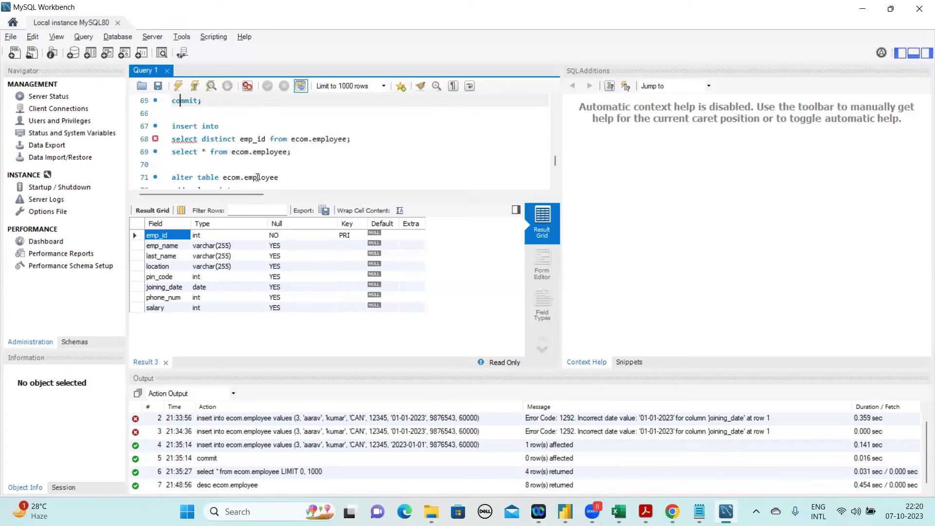
key("Up")
key("Up")
key("Up")
key("Up")
key("Up")
key("Up")
key("Up")
key("Up")
key("Up")
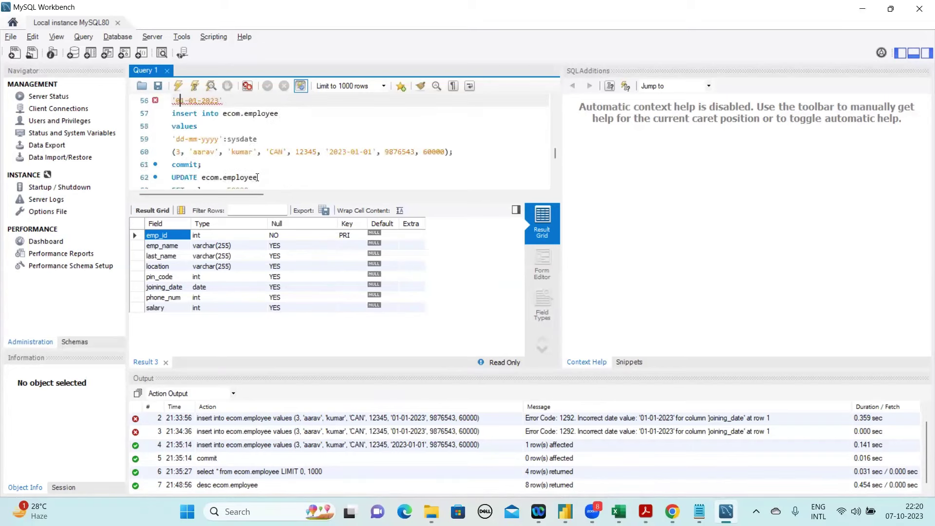
key("Up")
key("Up")
key("Up")
key("Up")
key("Up")
key("Up")
key("Up")
key("Up")
key("Up")
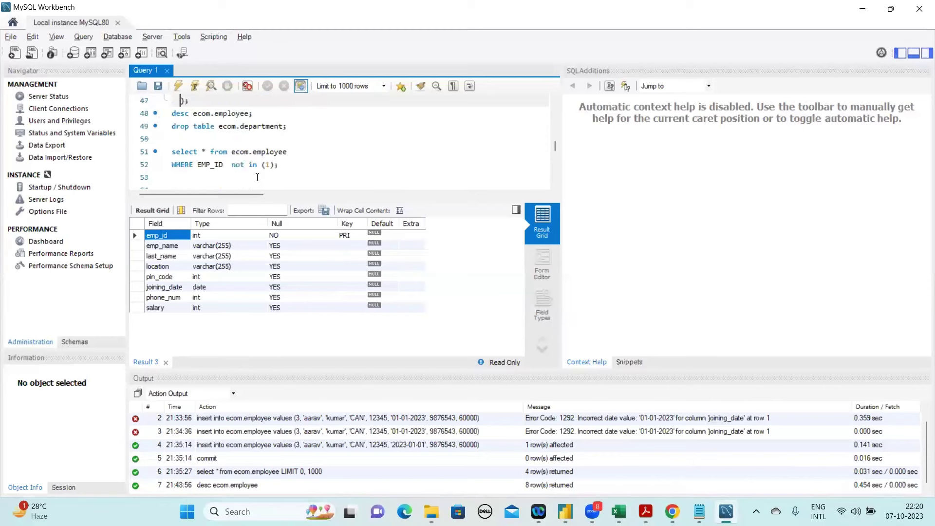
left_click(289, 128)
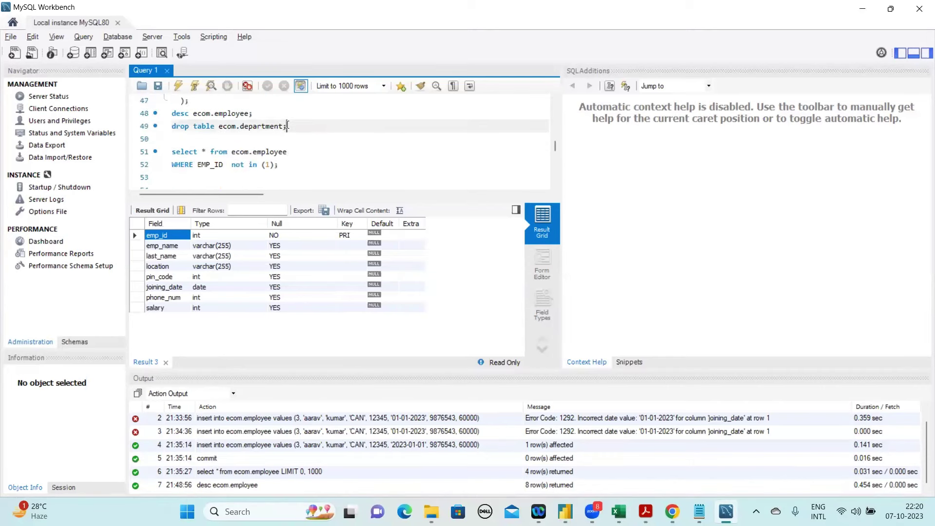
left_click(220, 129, "shift")
Below the product join query, write and run the statement "select * from ecom.department;"
key("Down")
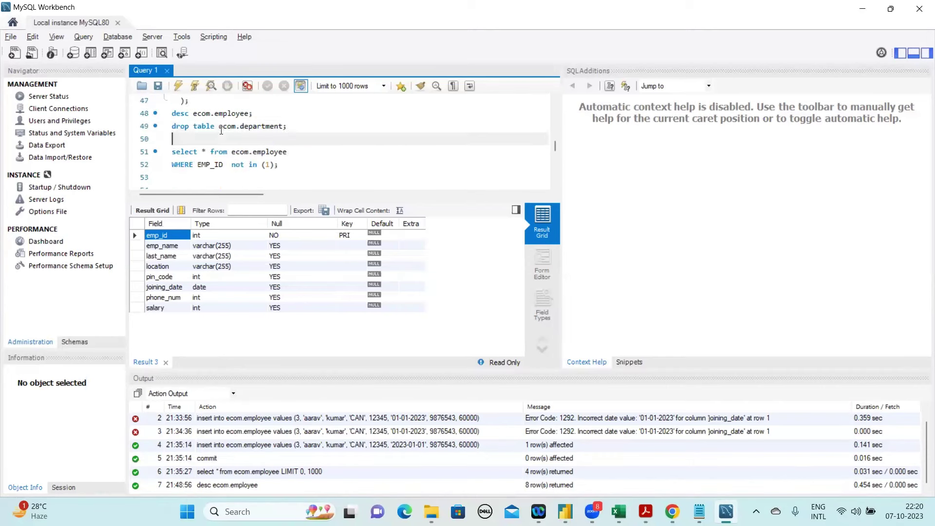
key("Down")
key("Down")
key("Down")
key("Down")
key("Down")
key("Down")
key("Down")
key("Down")
key("Down")
key("Down")
key("Down")
key("Down")
key("Down")
key("Down")
key("Down")
key("Down")
key("Down")
key("Down")
key("Down")
key("Down")
key("Down")
key("Down")
key("Down")
key("Down")
key("Down")
key("Down")
key("Down")
key("Down")
key("Down")
key("Down")
key("Down")
key("Down")
key("Down")
key("Down")
key("Down")
key("Down")
key("Down")
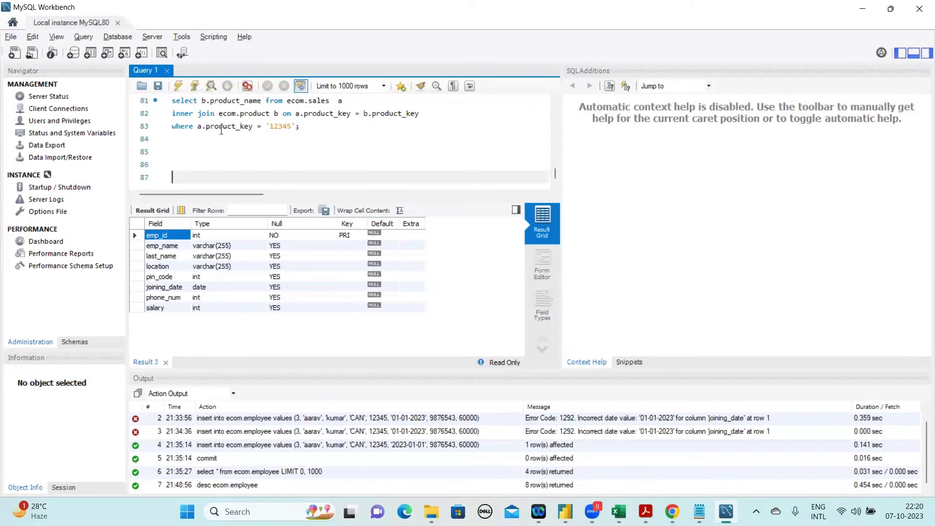
key("Up")
key("Up")
type("select")
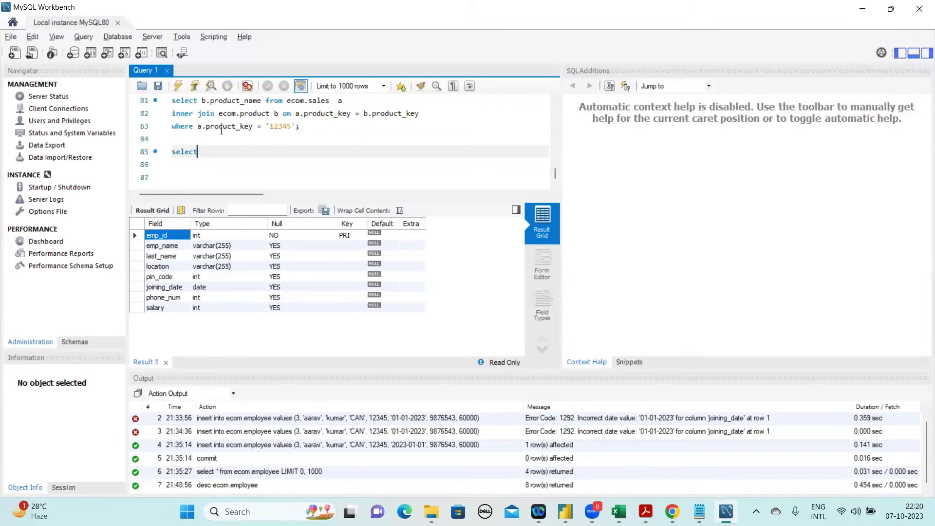
type(" * fromm")
key("BackSpace")
type("ecom.department;")
left_click(141, 147)
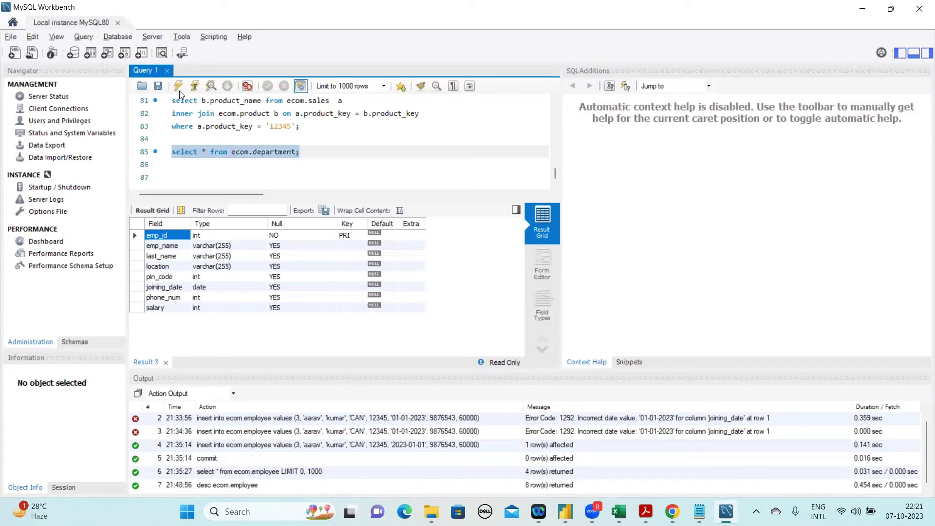
left_click(180, 88)
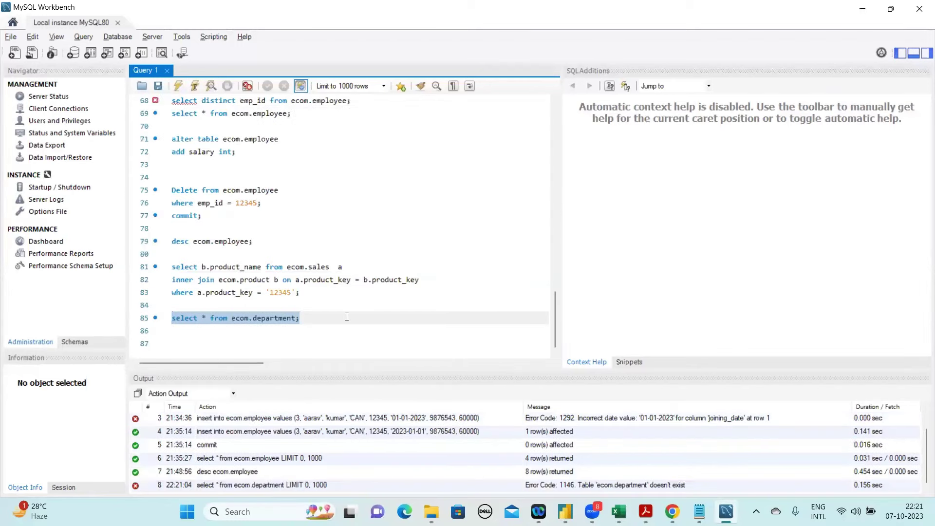
Look back through the script to its first lines for the statement that creates the ecom.department table
key("Up")
key("Up")
key("Up")
key("Up")
key("Up")
key("Up")
key("Up")
key("Up")
key("Up")
key("Up")
key("Up")
key("Up")
key("Up")
key("Up")
key("Up")
key("Up")
key("Up")
key("Up")
key("Up")
key("Up")
key("Up")
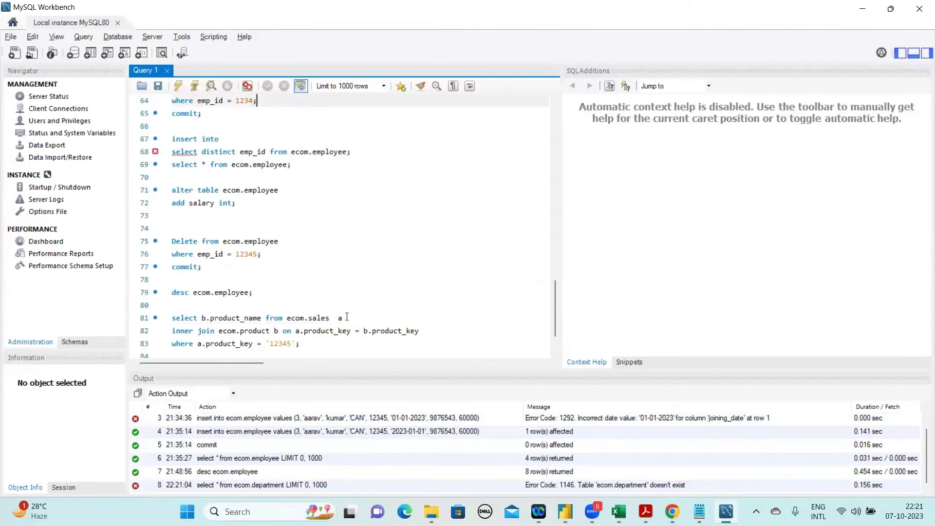
key("Up")
key("Up")
key("Up")
key("Up")
key("Up")
key("Up")
key("Up")
key("Up")
key("Up")
key("Up")
key("Up")
key("Up")
key("Up")
key("Up")
key("Up")
key("Up")
key("Up")
key("Up")
key("Up")
key("Up")
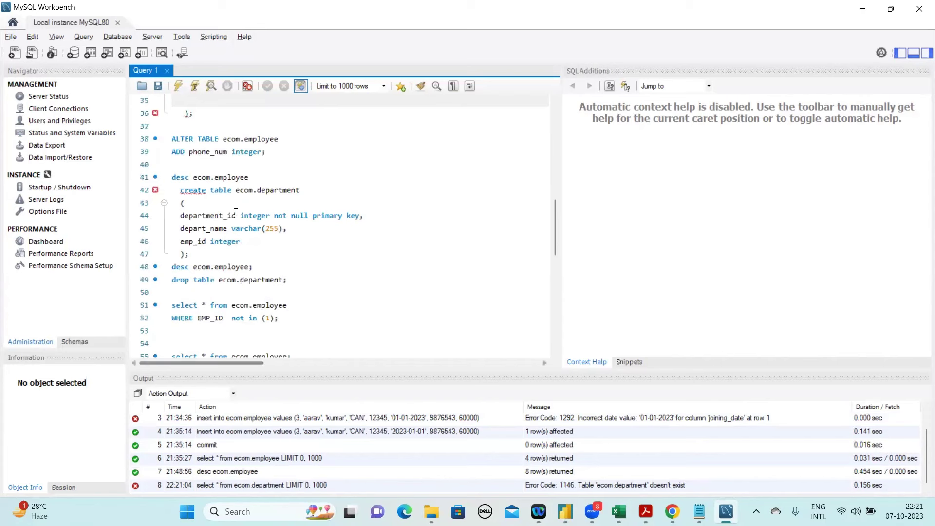
key("Up")
key("Up")
key("Up")
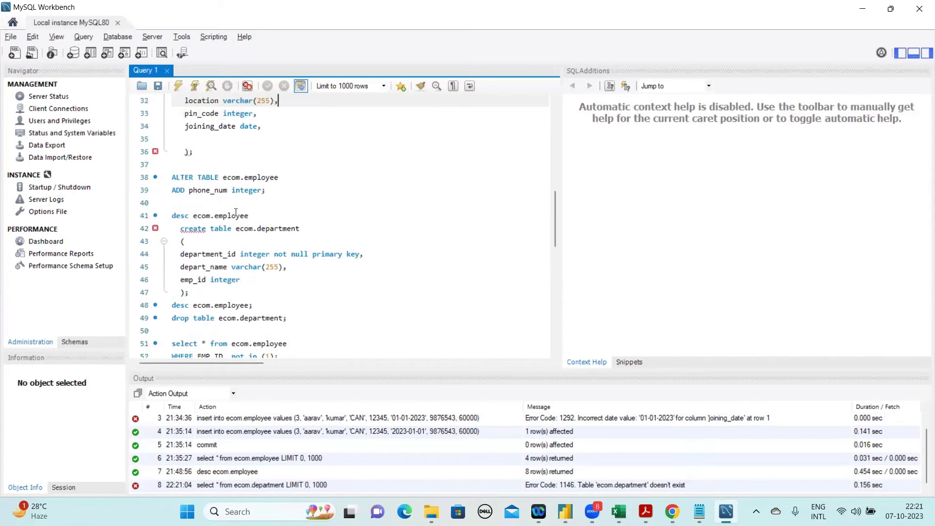
key("Up")
key("Up")
key("Up")
key("Up")
key("Up")
key("Up")
key("Up")
key("Up")
key("Up")
key("Up")
key("Up")
key("Up")
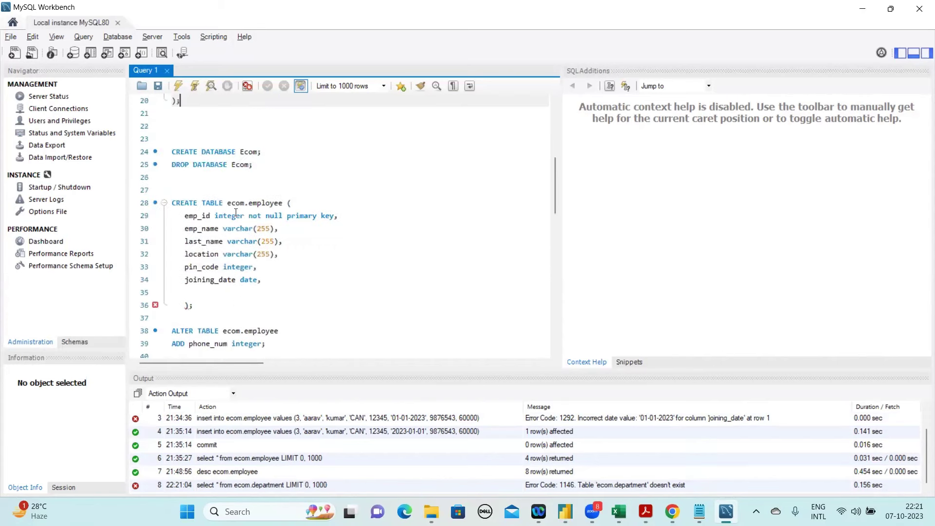
key("Up")
key("Up")
key("Up")
key("Up")
key("Up")
key("Up")
key("Up")
key("Up")
key("Up")
key("Up")
key("Up")
key("Up")
key("Up")
key("Up")
key("Up")
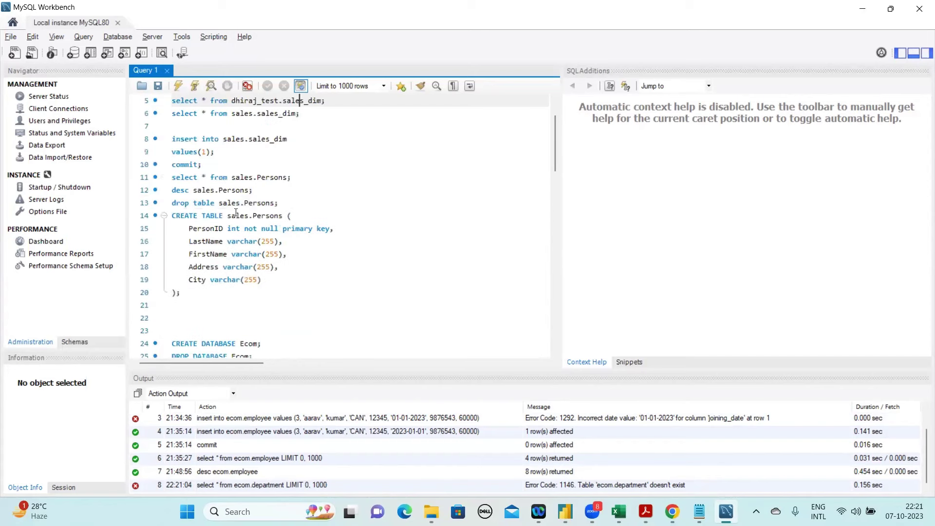
key("ctrl+Home")
key("Down")
key("Down")
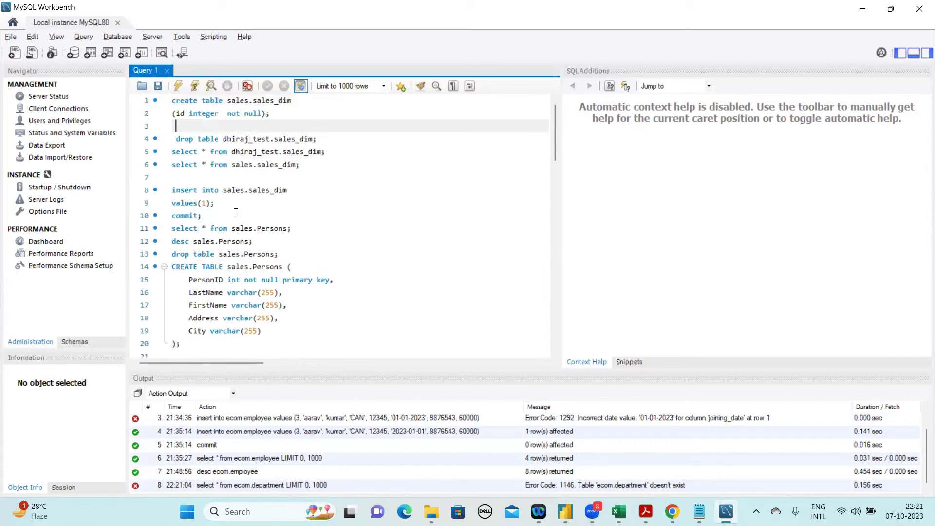
Run only the create table ecom.department statement, with columns department_id, depart_name and emp_id
key("Down")
key("Down")
key("Down")
key("Down")
key("Down")
key("Down")
key("Down")
key("Down")
key("Down")
key("Down")
key("Down")
key("Down")
key("Down")
key("Down")
key("Down")
key("Down")
key("Down")
key("Down")
key("Down")
key("Down")
key("Down")
key("Down")
key("Down")
key("Down")
key("Down")
key("Down")
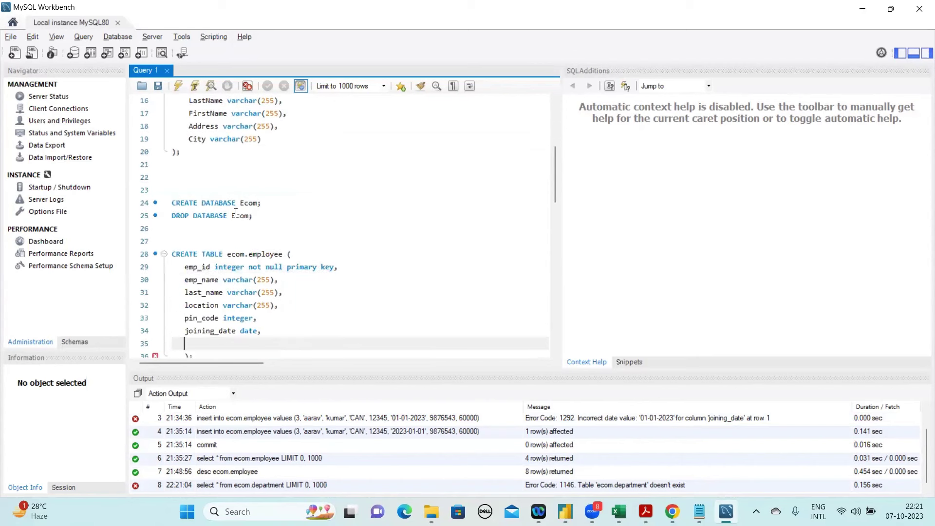
key("Down")
key("Down")
key("Down")
key("Down")
key("Down")
key("Down")
key("Down")
key("End")
key("Down")
key("Down")
key("Down")
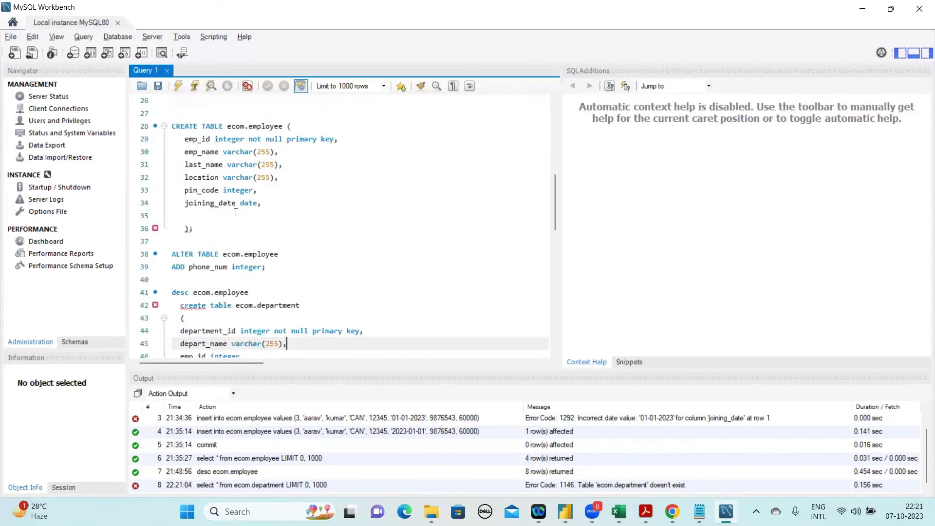
key("Down")
key("Down")
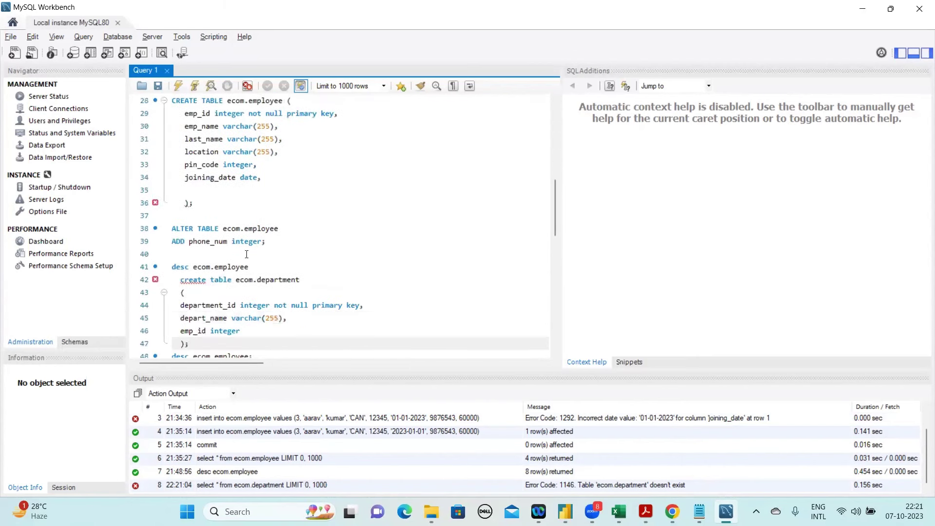
left_click_drag(199, 345, 175, 283)
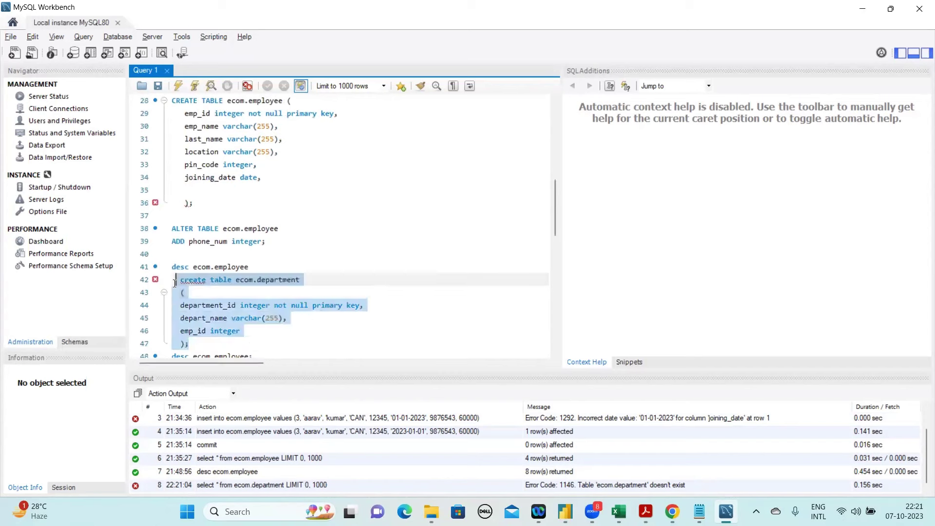
left_click(179, 87)
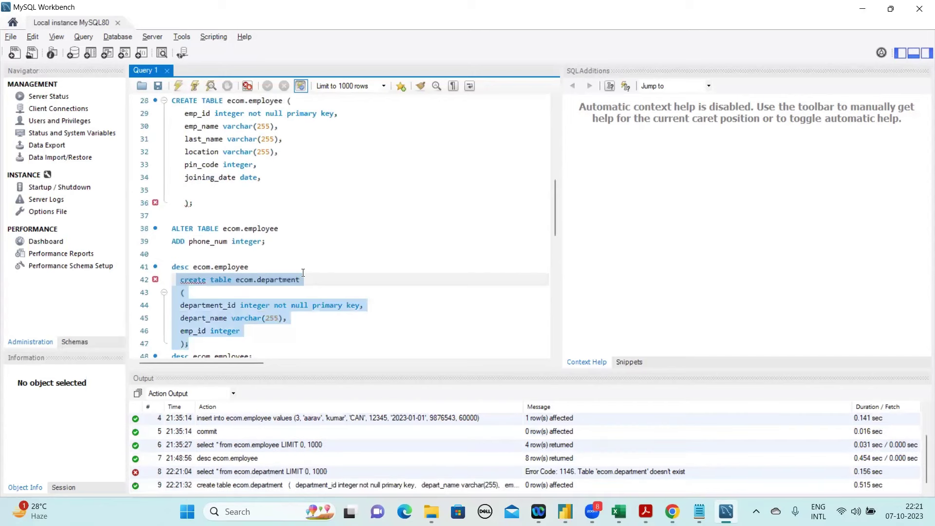
Begin a new "insert into" statement at the end of the script, below the ecom.department select query
left_click(249, 280)
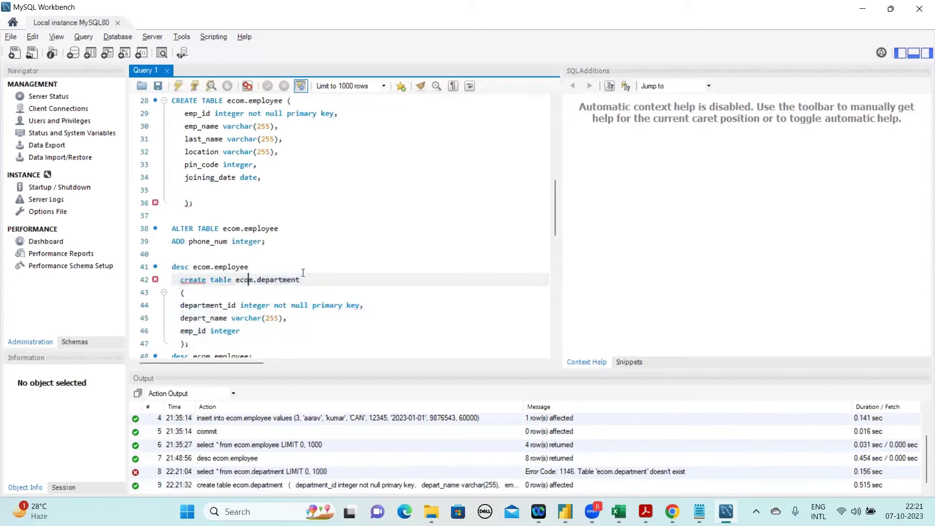
scroll(303, 273, "down", 9)
scroll(303, 273, "down", 1)
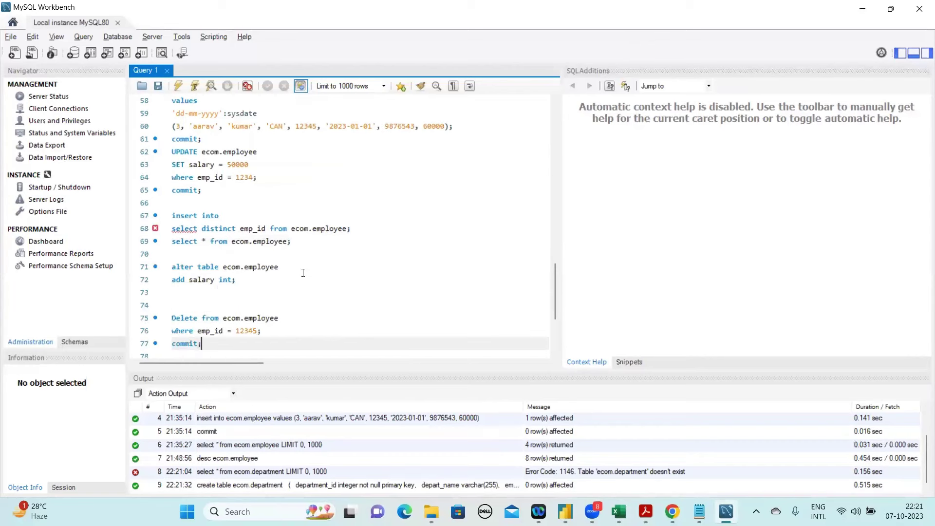
scroll(304, 273, "down", 3)
type("u")
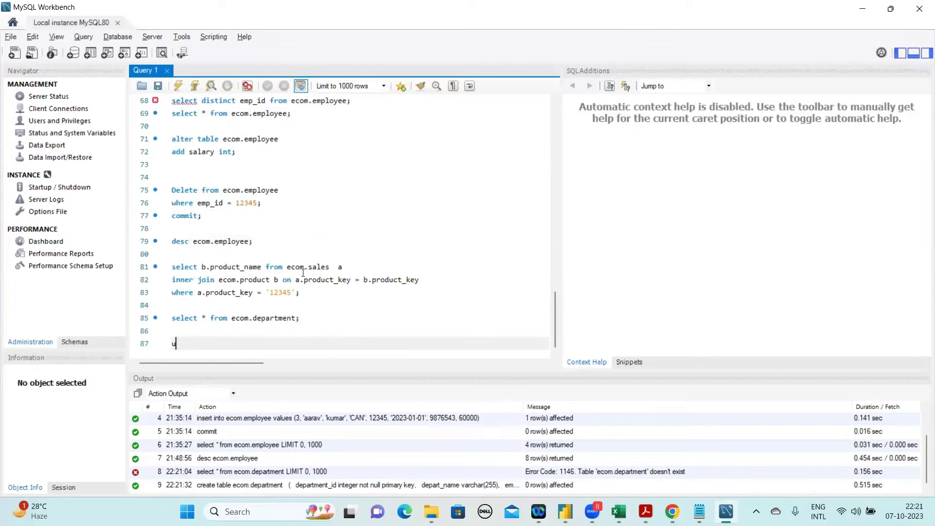
key("BackSpace")
type("insert into")
Add the statement "drop table ecom.department;" directly above the create table ecom.department statement and run only that drop statement
key("Up")
key("Up")
key("Up")
key("Up")
key("Up")
key("Up")
key("Up")
key("Up")
key("Up")
key("Up")
key("Up")
key("Up")
key("Up")
key("Up")
key("Up")
key("Up")
key("Up")
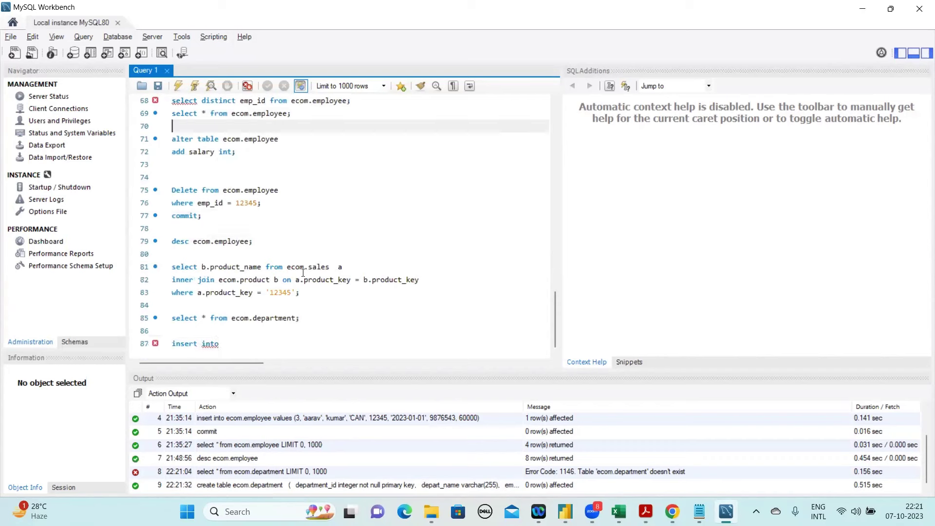
key("Up")
key("Up")
key("Up")
key("Up")
key("Up")
key("Up")
key("Up")
key("Up")
key("Up")
key("Up")
key("Up")
key("Up")
key("Up")
key("Up")
key("Up")
key("Up")
key("Up")
key("Up")
key("Up")
key("Up")
key("Up")
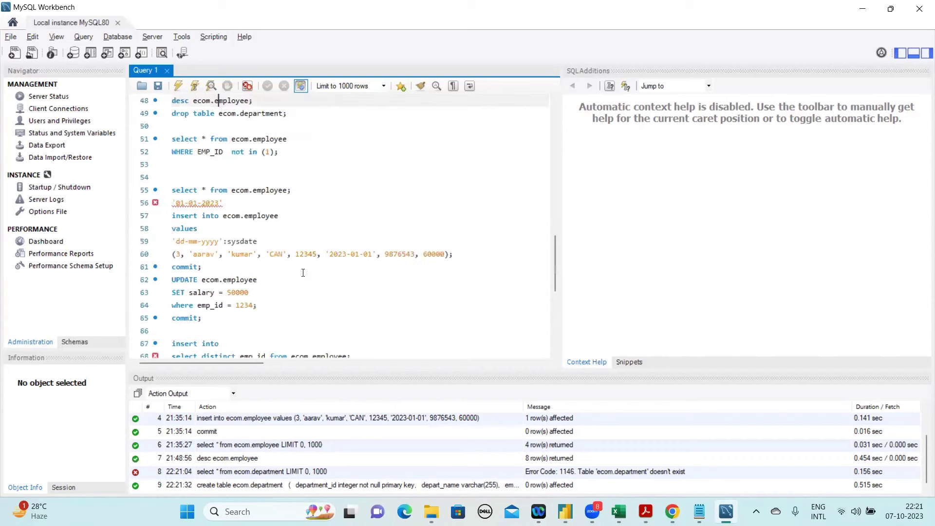
key("Up")
key("Up")
key("Up")
key("Up")
key("Up")
key("Up")
key("Up")
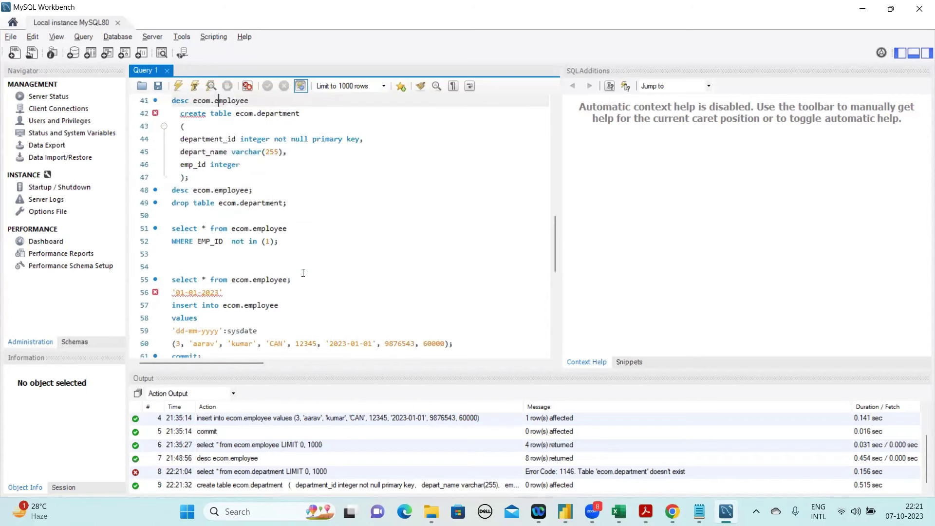
key("Up")
key("Up")
key("Up")
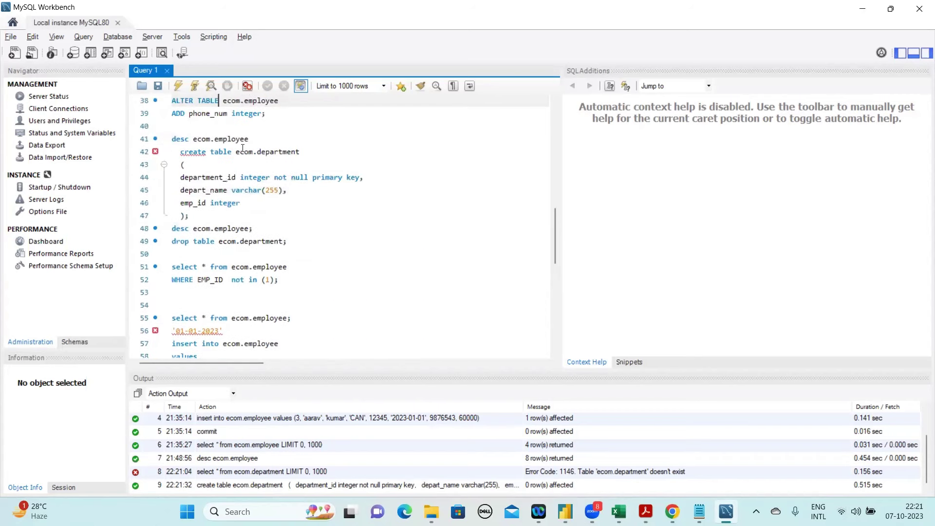
left_click(179, 151)
key("Return")
key("Up")
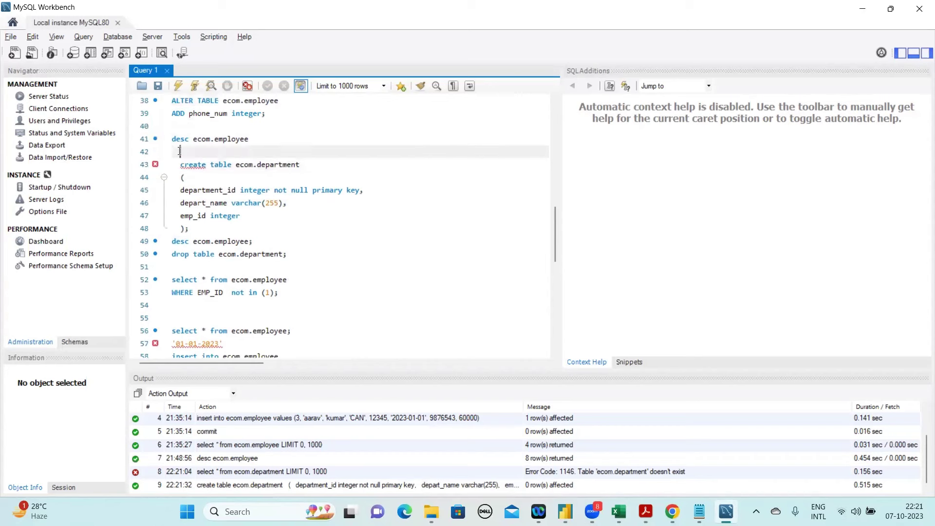
type("drop table")
left_click_drag(310, 165, 237, 165)
key("ctrl+c")
key("Up")
key("ctrl+v")
type(";")
left_click_drag(298, 152, 176, 152)
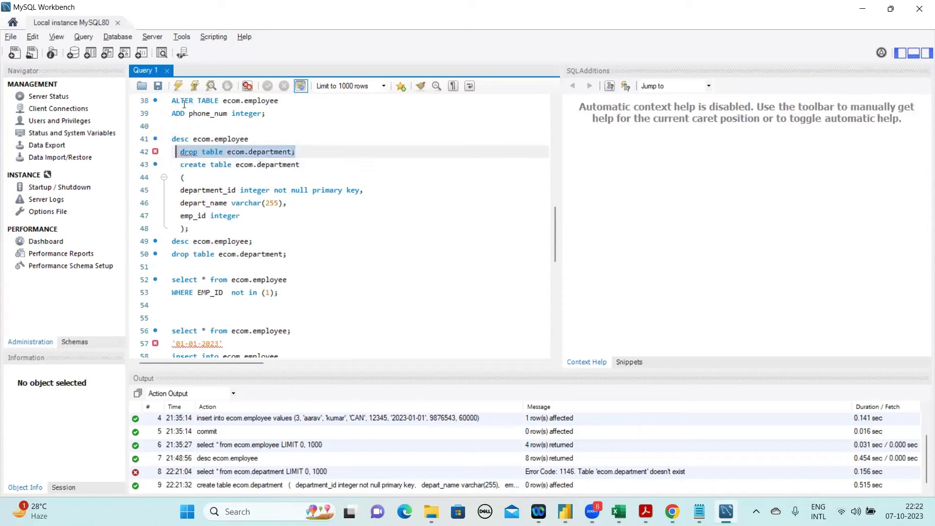
left_click(178, 88)
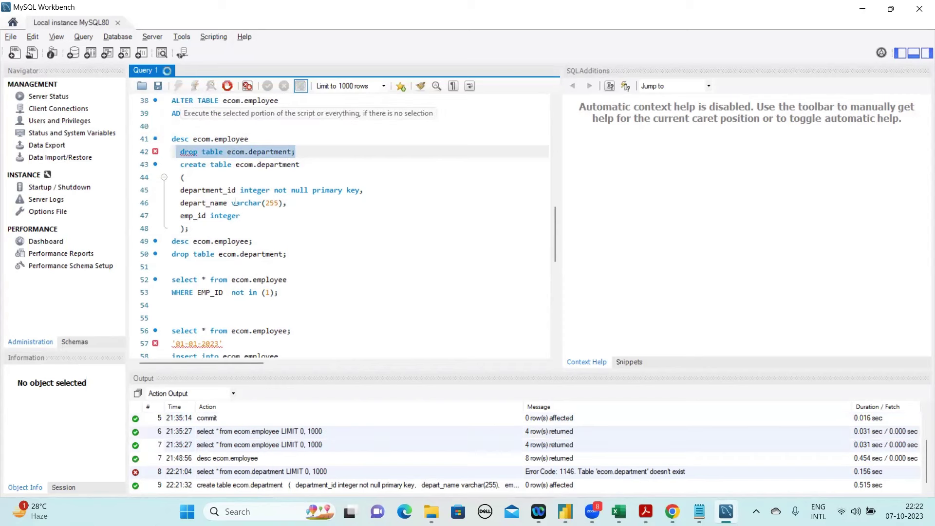
Remove "primary key" from the department_id column definition and run the create table ecom.department statement
left_click(244, 216)
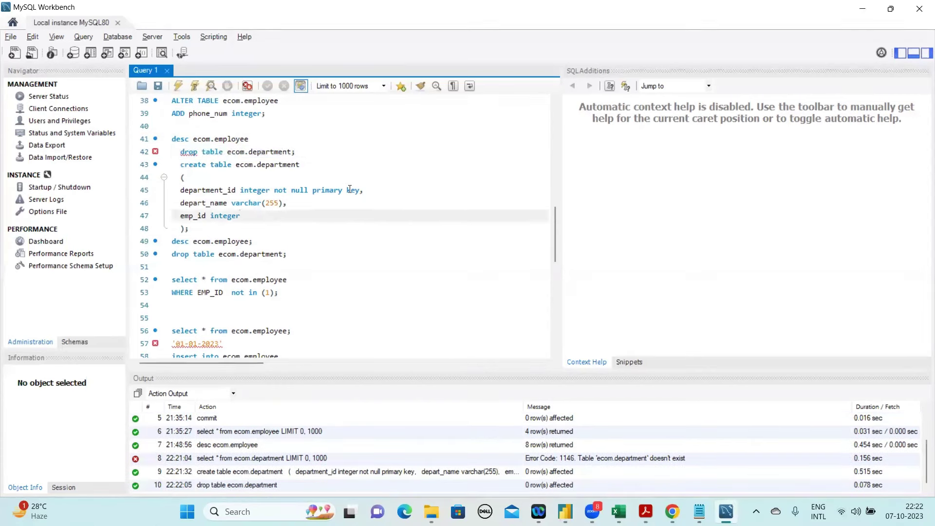
left_click_drag(361, 190, 318, 193)
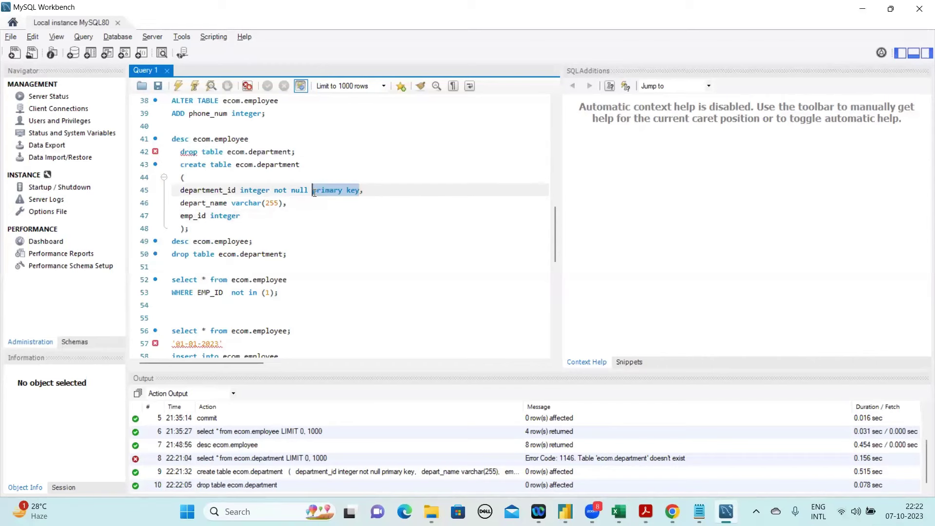
key("BackSpace")
key("BackSpace")
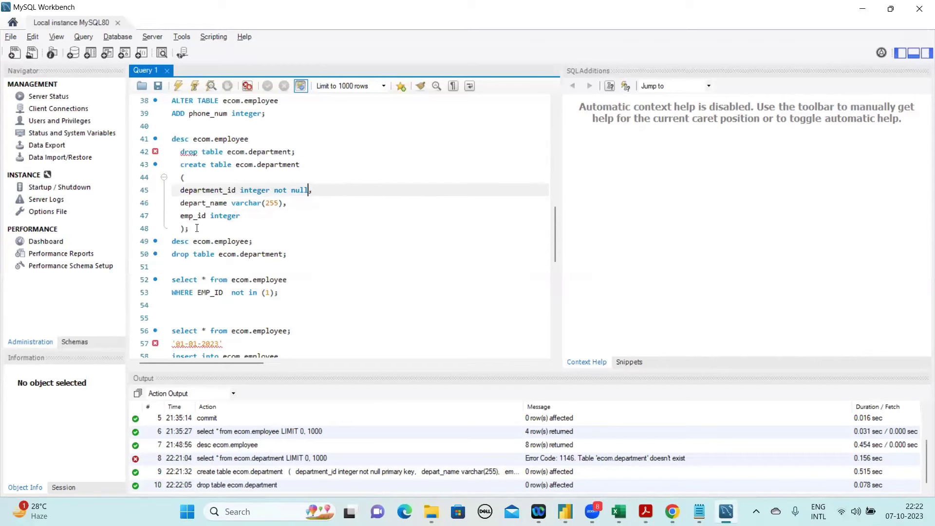
left_click_drag(197, 228, 176, 165)
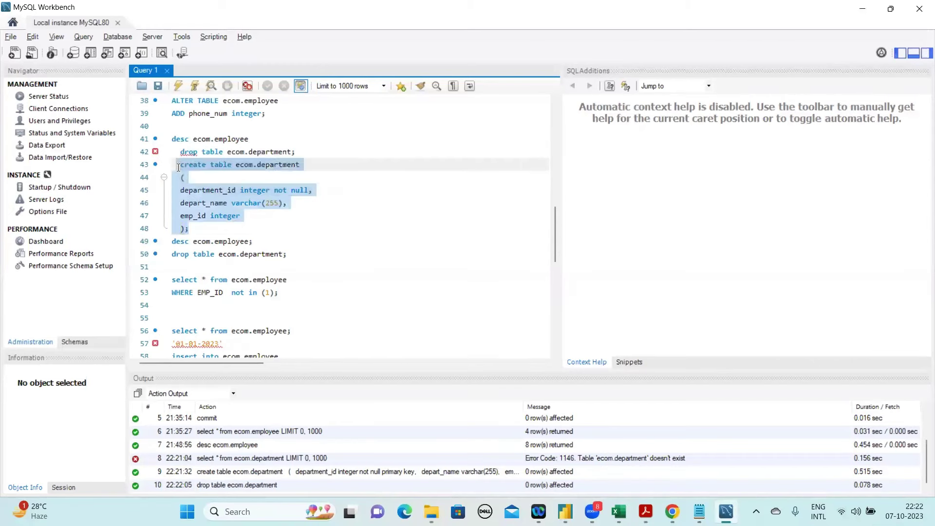
left_click(179, 85)
Extend the unfinished insert statement at the end of the script to "insert into ecom.department values ()"
left_click(301, 324)
key("Down")
key("Down")
key("Down")
key("Down")
key("Down")
key("Down")
key("Down")
key("Down")
key("Down")
key("Down")
key("Down")
key("Down")
key("Down")
key("Down")
key("Down")
key("Down")
key("Down")
key("Down")
key("Down")
key("Down")
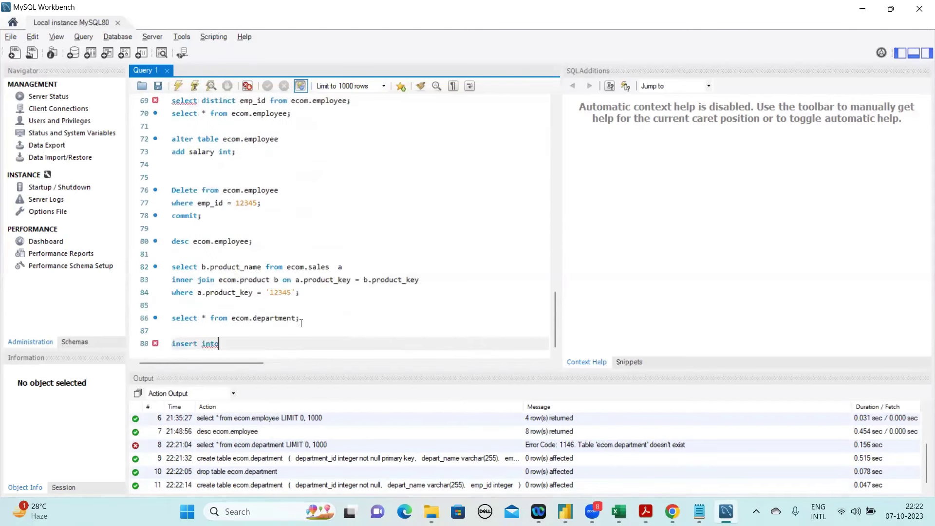
type("ecom")
type(".")
type("de")
type("part")
type("men")
type("t")
key("Return")
type("()")
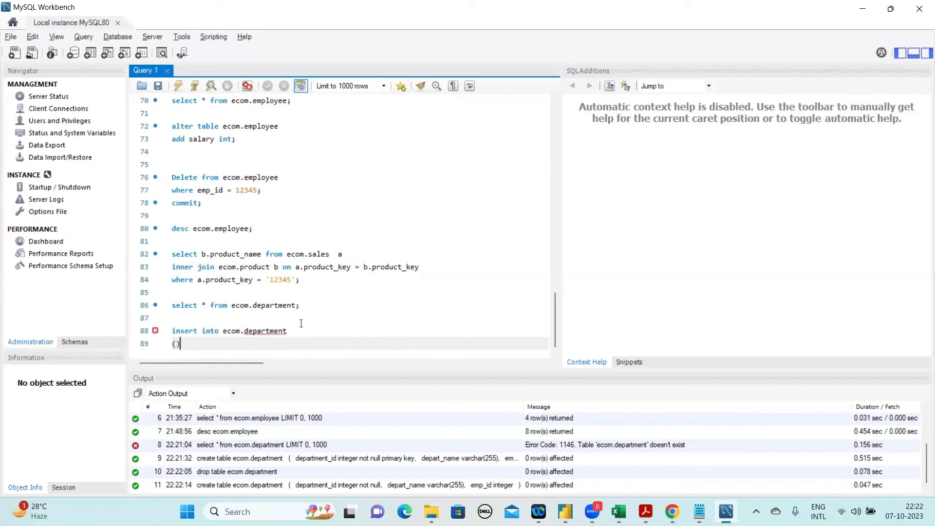
key("Home")
type("values")
Point the select query above the insert statement to ecom.employee, run it and look through the returned employee rows
left_click(280, 304)
double_click(280, 305)
type("employee")
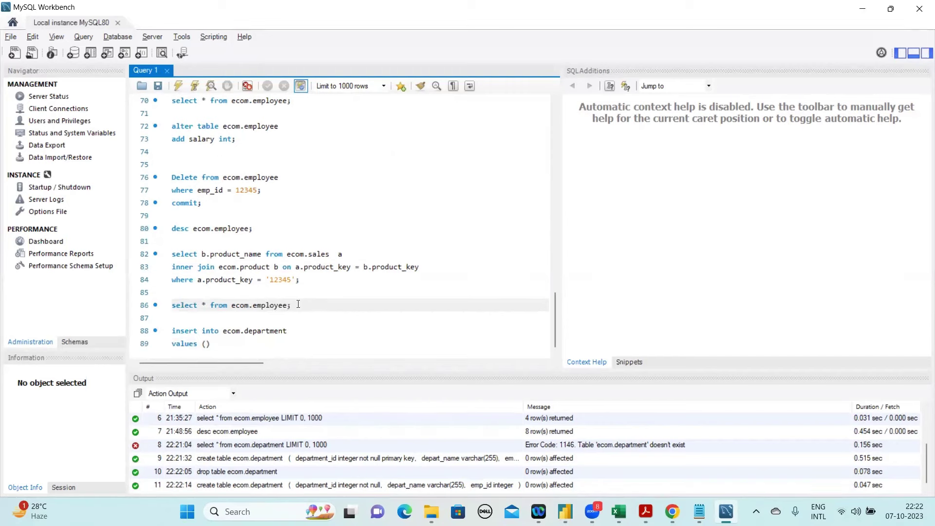
left_click_drag(298, 305, 172, 305)
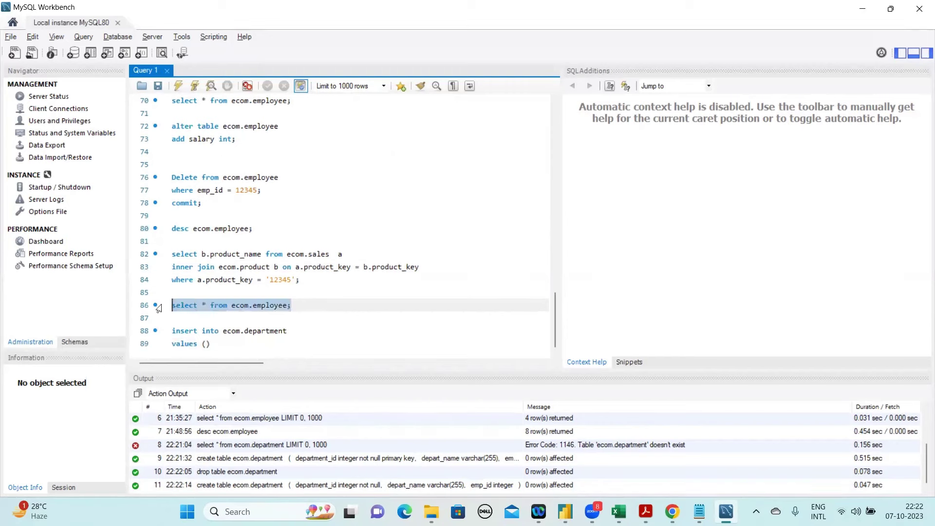
left_click(177, 90)
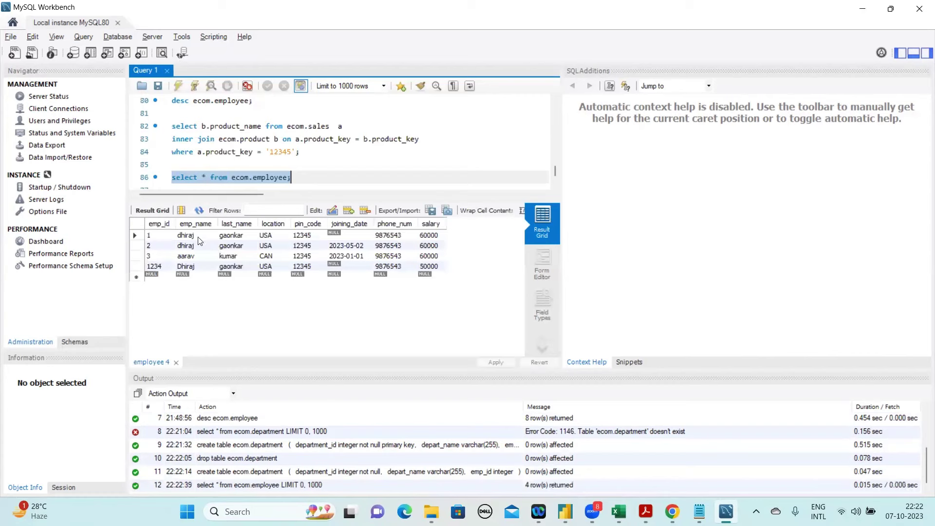
left_click(199, 238)
key("Down")
key("Down")
key("Down")
key("Down")
key("Up")
key("Up")
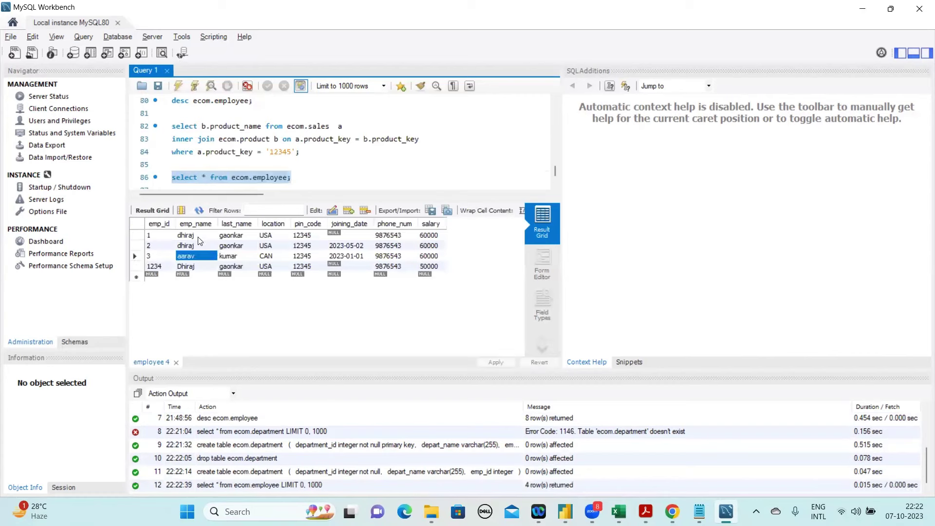
Enter 1 as the first value inside the parentheses of the ecom.department insert statement
left_click(228, 180)
key("ctrl+v")
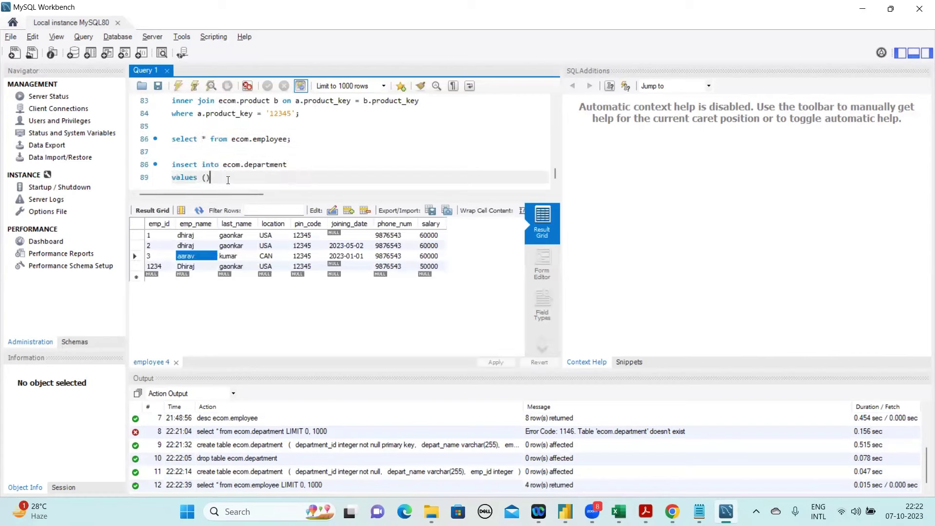
key("Left")
type("1,")
Point the select query above the insert statement back to ecom.department and run it to view the table's columns
key("Up")
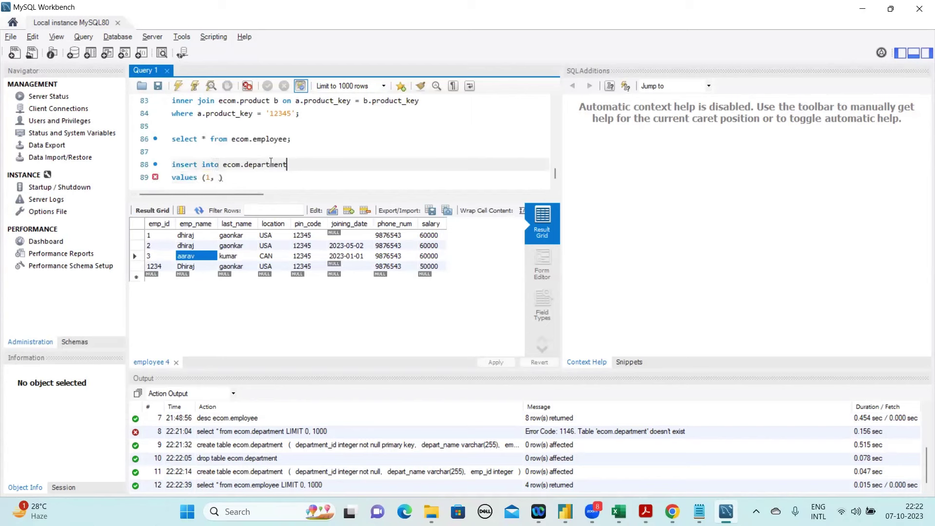
key("shift+Home")
left_click(273, 138)
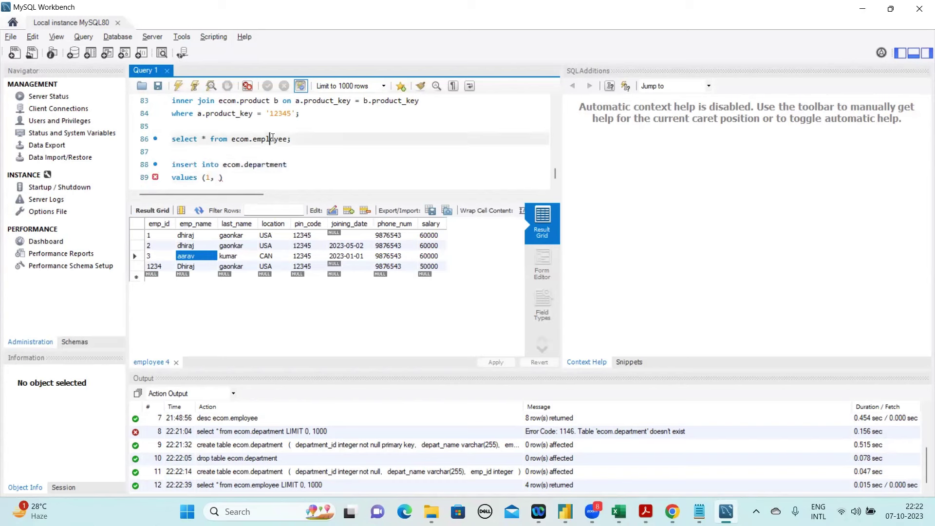
double_click(272, 139)
double_click(268, 165)
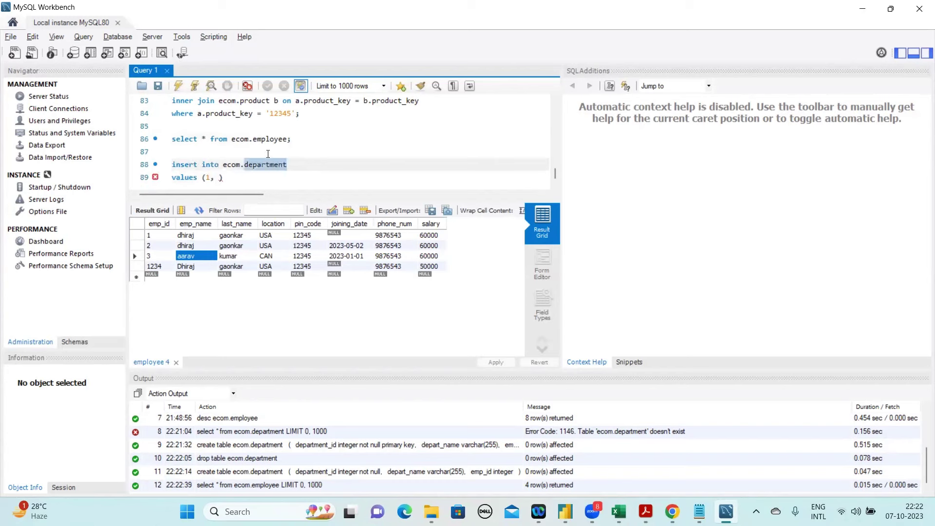
double_click(273, 138)
key("ctrl+v")
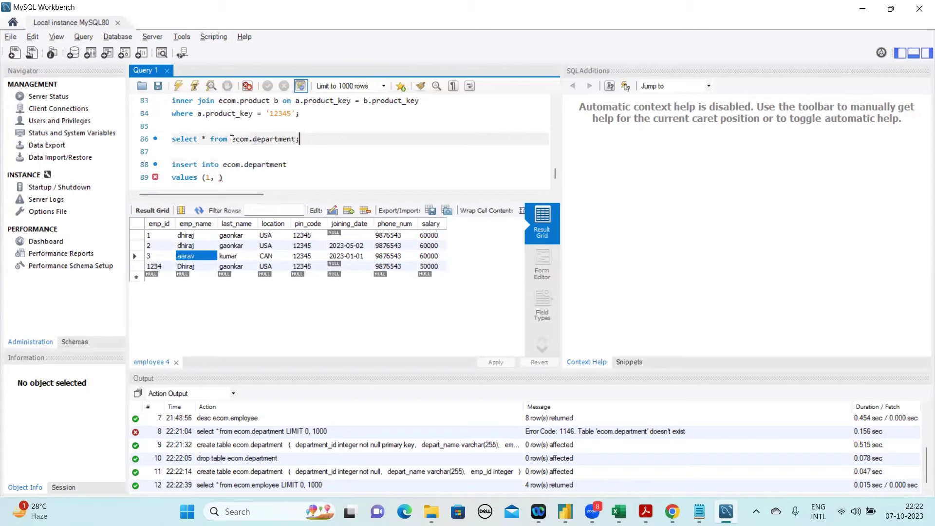
left_click_drag(299, 139, 167, 142)
left_click(178, 86)
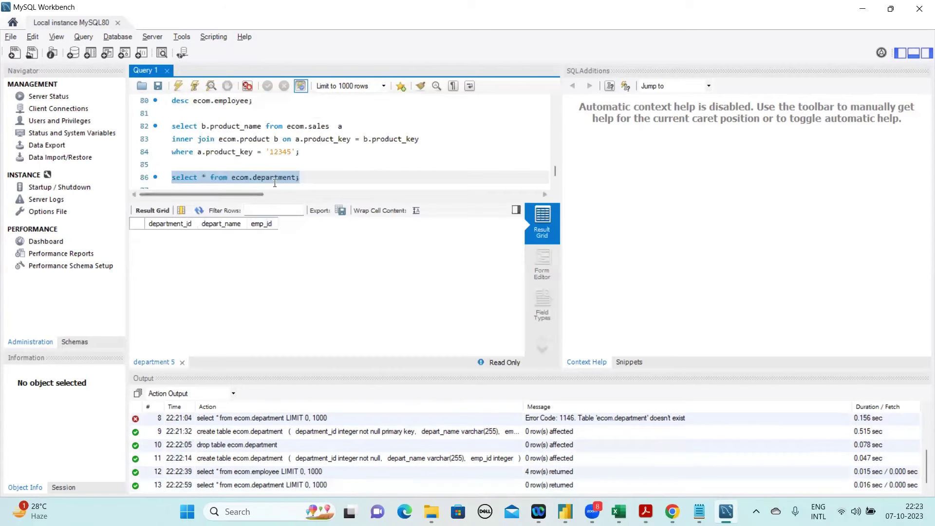
Complete the value list of the ecom.department insert with 'HR' as department name and 1 as emp_id
left_click(275, 183)
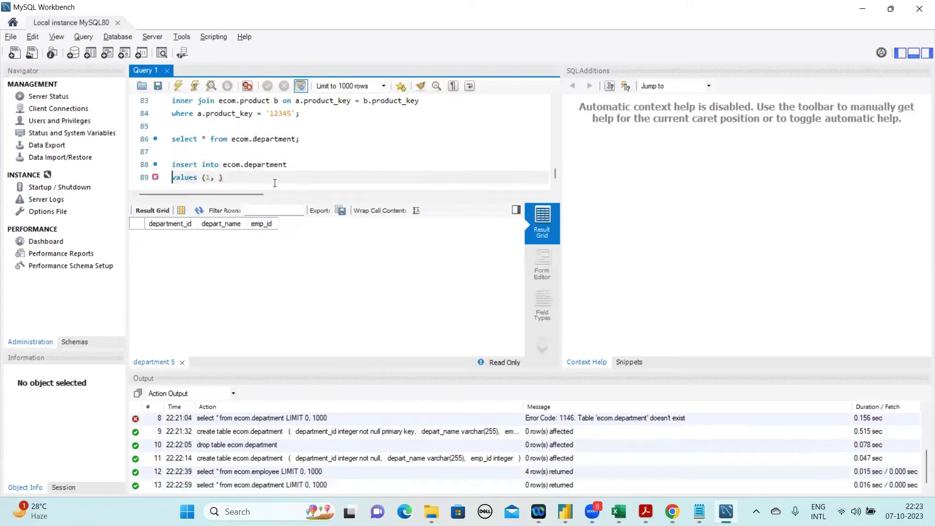
left_click(275, 184)
key("Left")
type("'")
left_click(275, 183)
key("Left")
key("BackSpace")
key("BackSpace")
type("'HR', 1")
left_click_drag(274, 183, 173, 165)
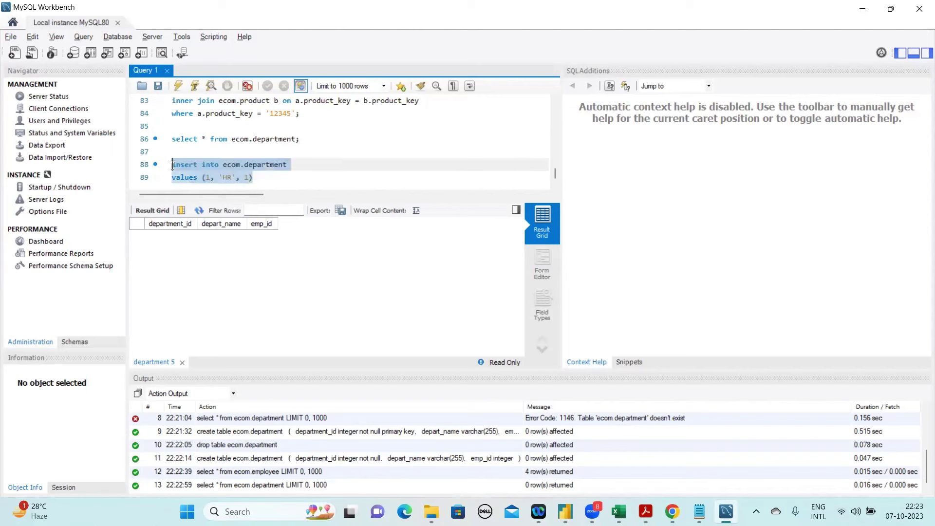
key("Right")
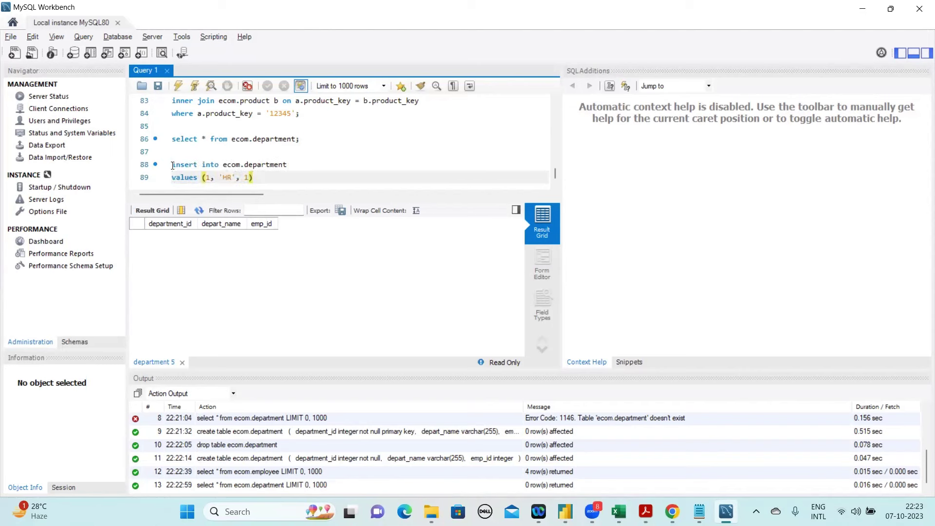
Change the insert statement's first value, the department_id, to 1234 and run the insert
left_click(211, 177)
type("234")
left_click_drag(279, 178, 172, 164)
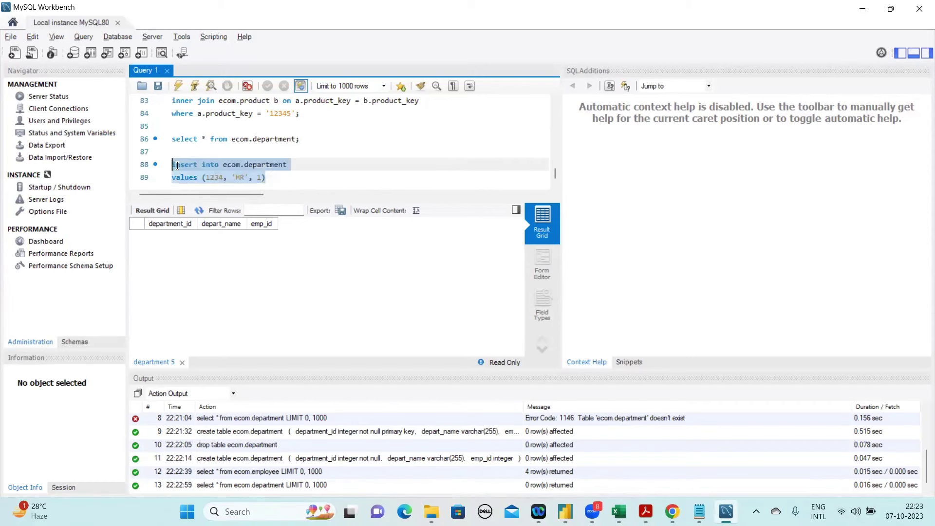
left_click(180, 88)
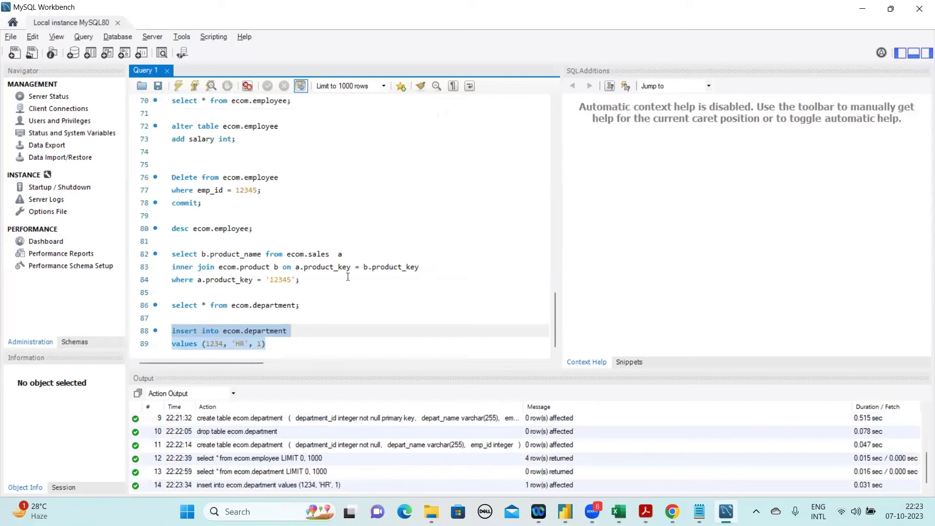
Add "commit;" on a new line below the insert statement and try to run both statements together
left_click(284, 347)
key("Return")
type("commit;")
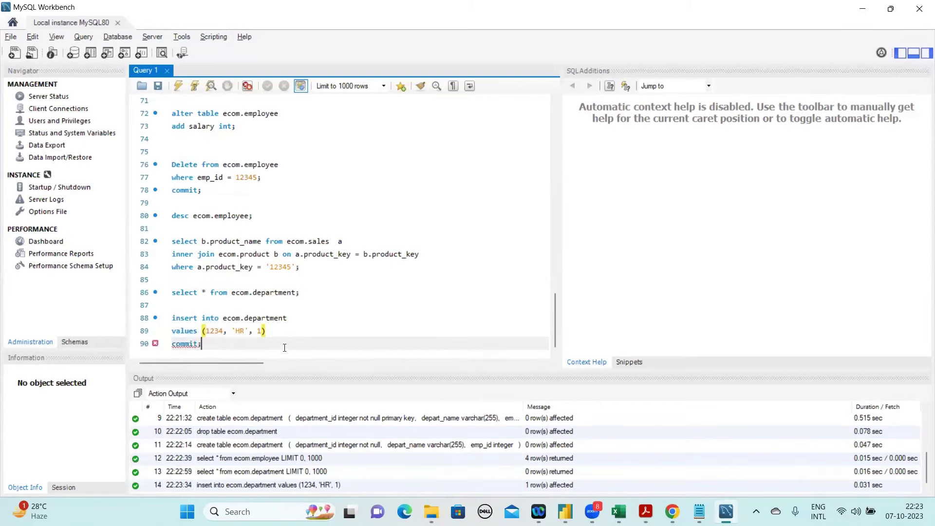
key("shift+Up")
key("shift+Up")
key("shift+Up")
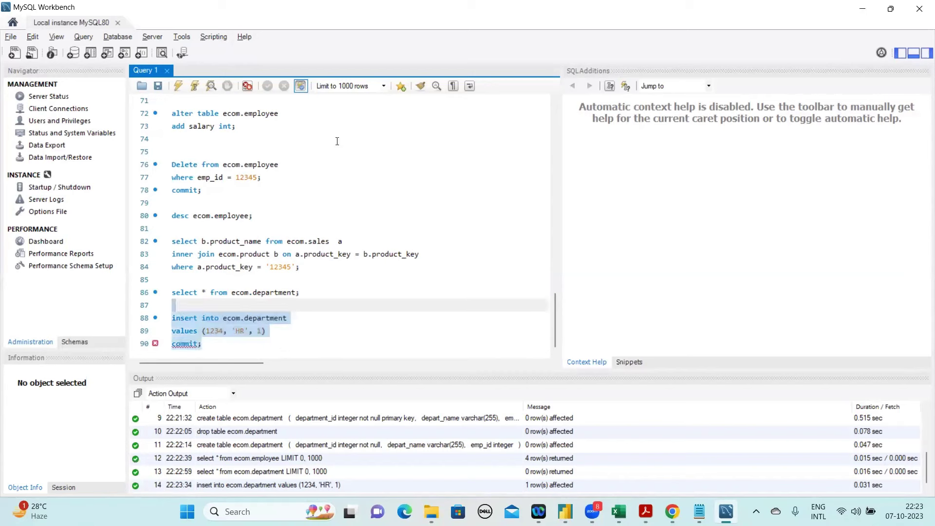
left_click(179, 87)
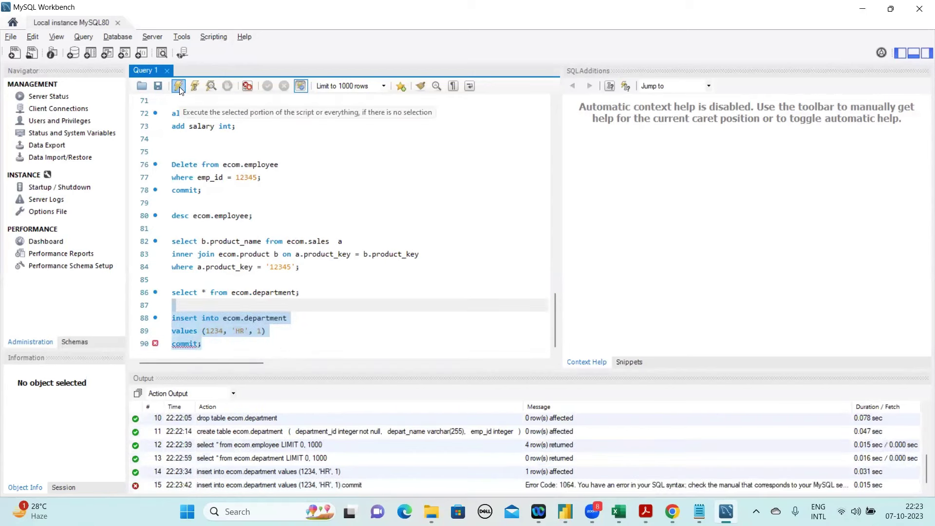
End the insert statement's values line with a semicolon and run the insert together with "commit;"
left_click(256, 346)
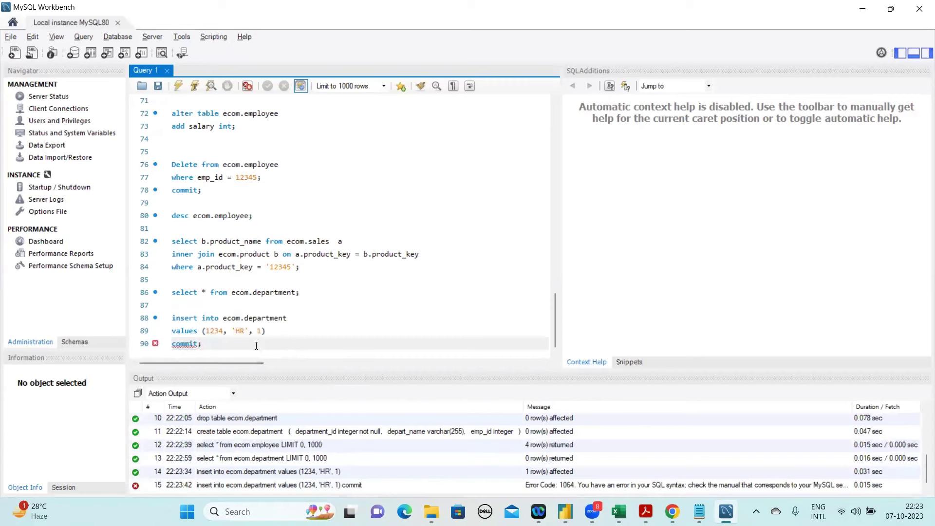
key("BackSpace")
left_click(274, 328)
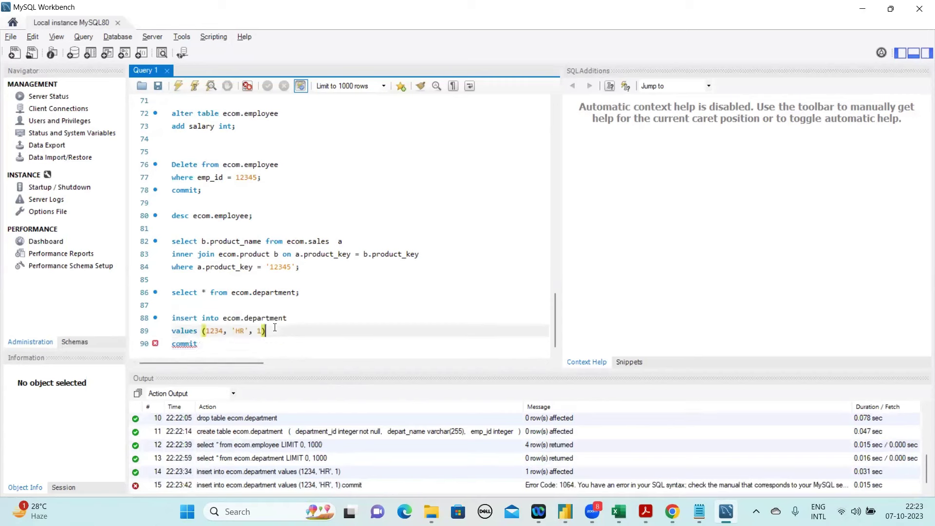
left_click(246, 341)
type(";")
left_click_drag(223, 344, 171, 317)
key("ctrl+c")
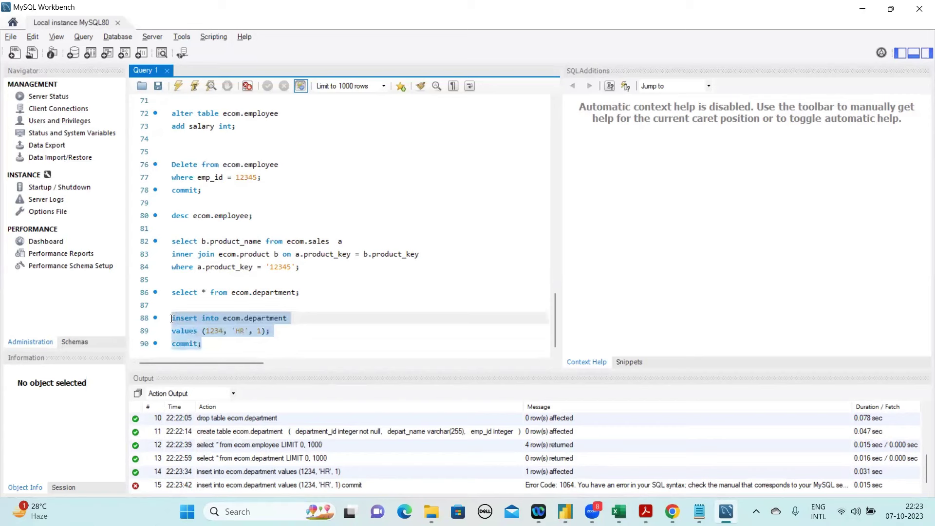
left_click(179, 87)
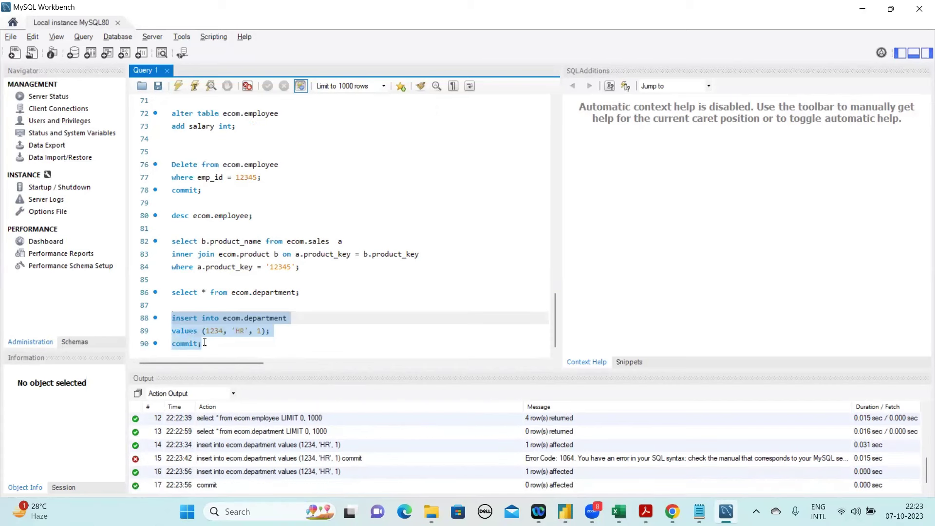
Run the ecom.department insert and commit once more, and query all rows of ecom.department
left_click(179, 86)
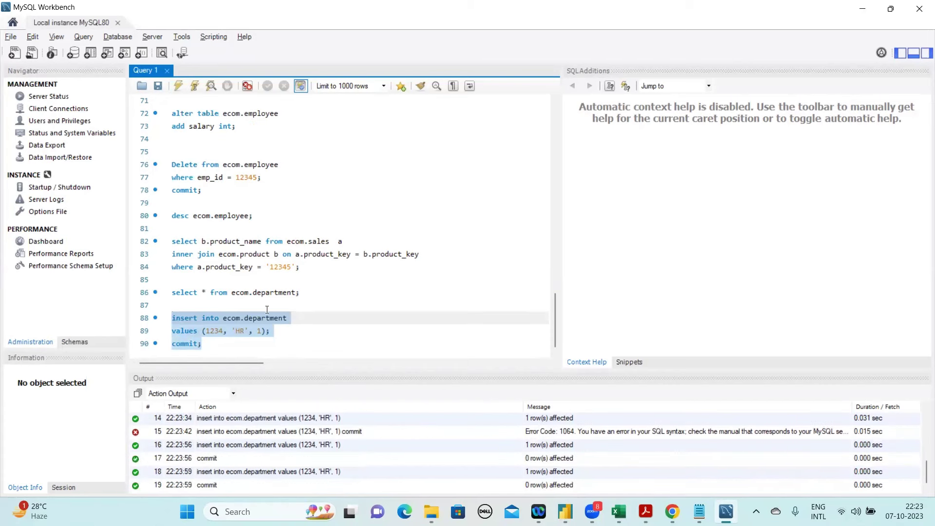
left_click(258, 351)
left_click_drag(299, 293, 164, 298)
left_click(178, 86)
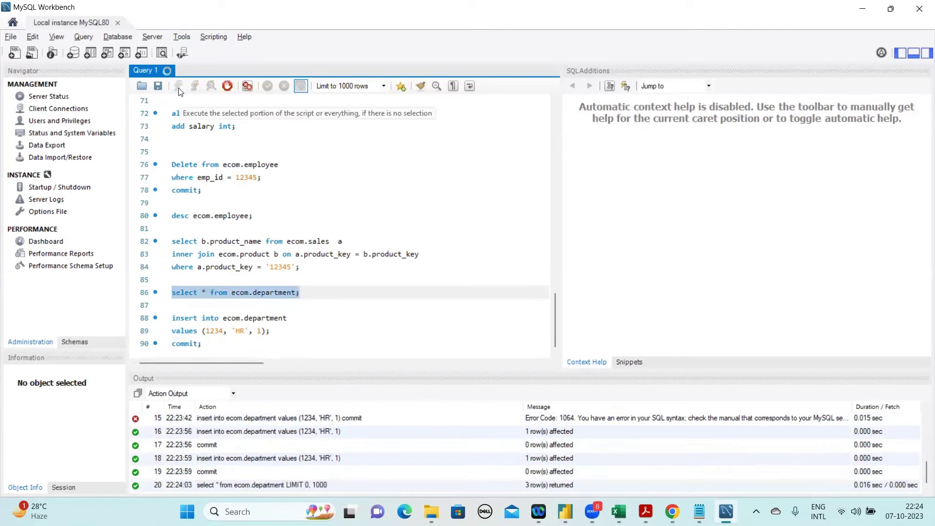
left_click(256, 236)
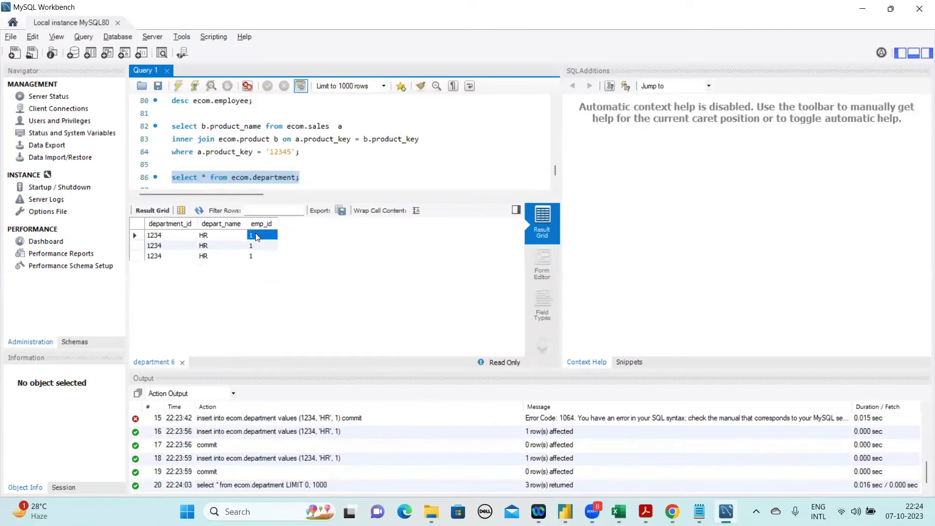
left_click(256, 235)
Below the commit statement, start a new query with the line "select * from ecom.employee a cross join"
left_click(292, 157)
key("Down")
key("Down")
key("ctrl+v")
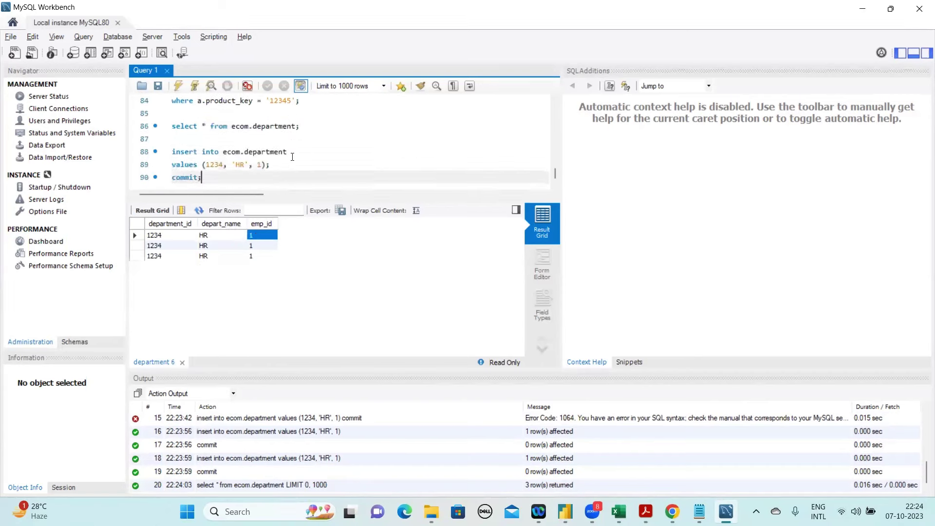
key("Return")
key("Return")
type("sele")
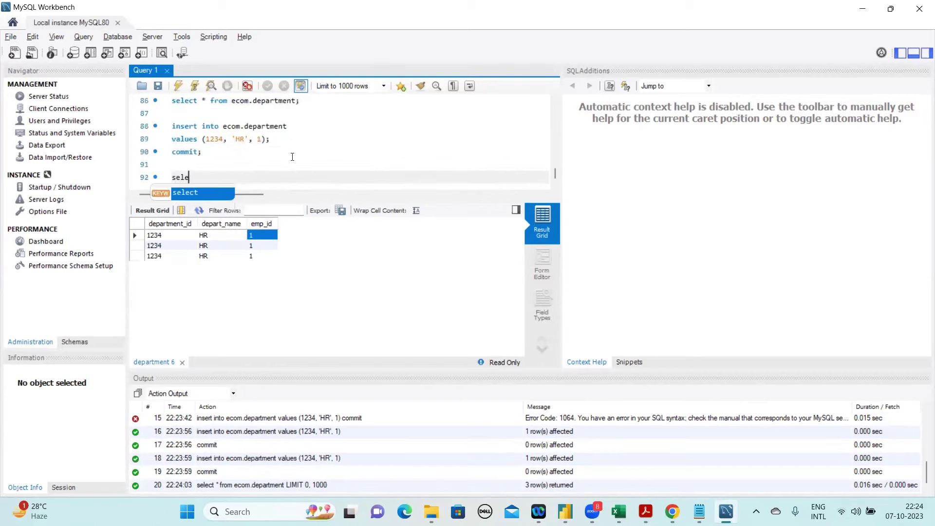
type("ct * from ")
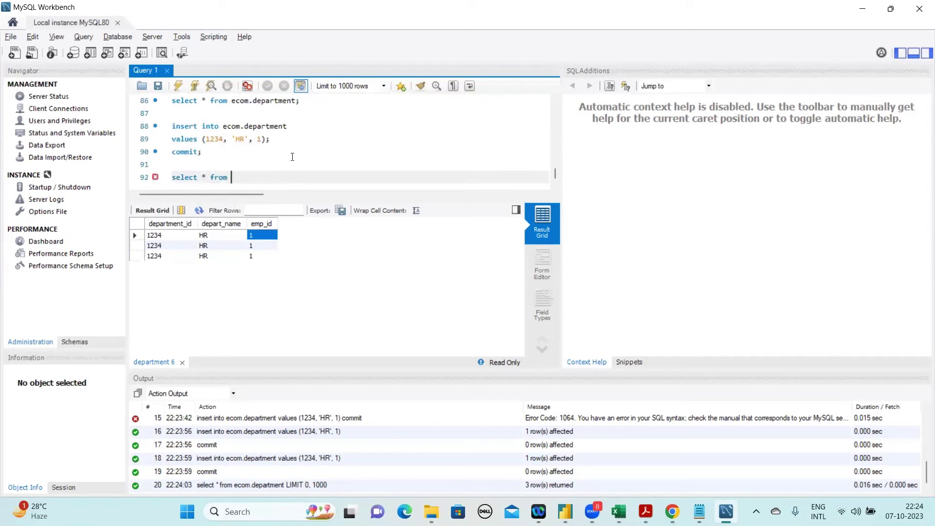
type("ecom.employee a cross join")
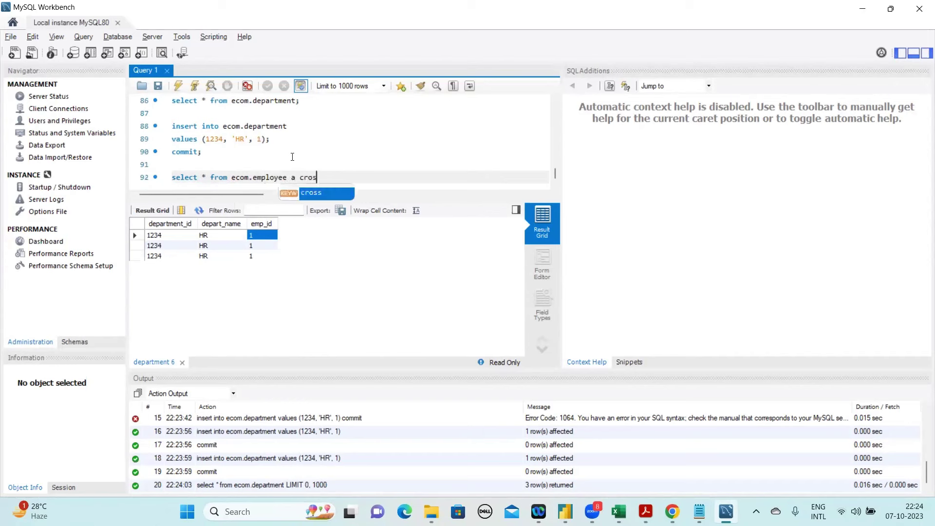
key("Return")
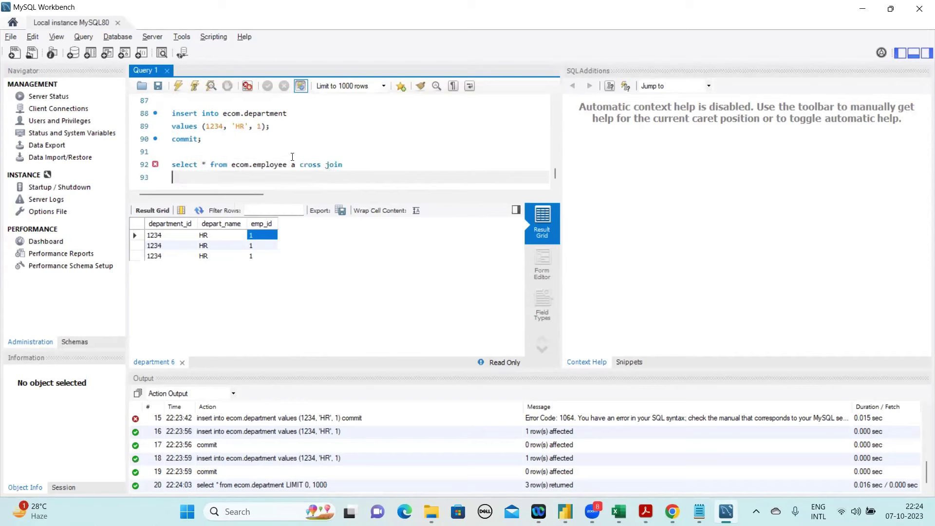
Complete the cross join query with "ecom.department b on a.emp_id = b.emp_id;" and run it
type("ecom.department b on a")
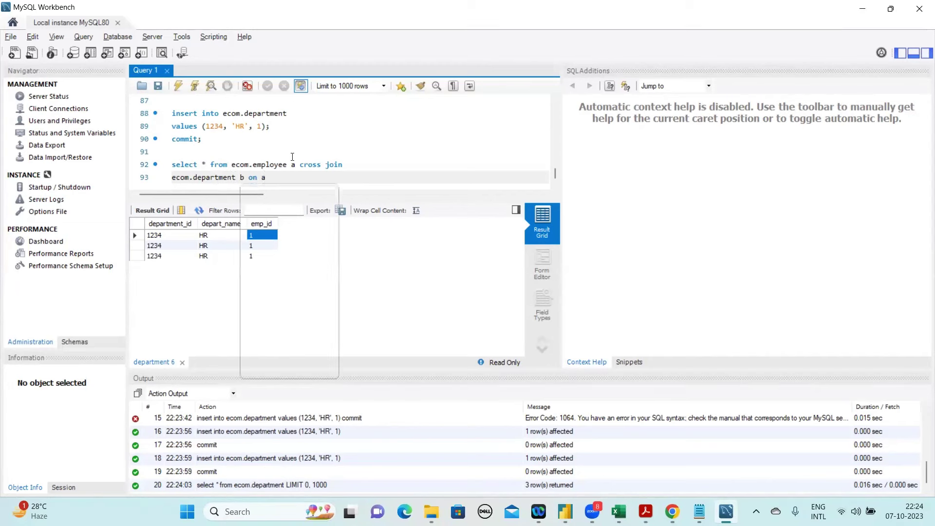
type(".")
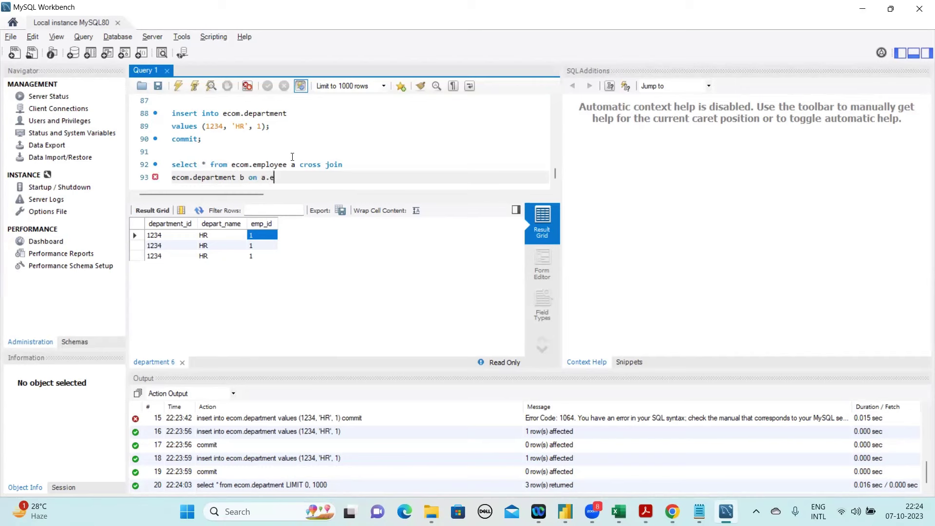
type("emp_id = b.emp_id;")
left_click_drag(348, 179, 171, 166)
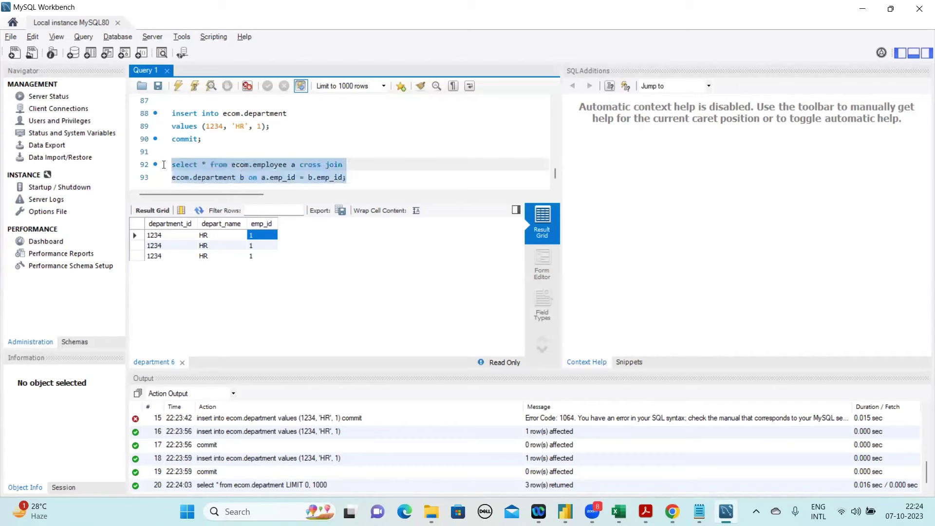
left_click(179, 87)
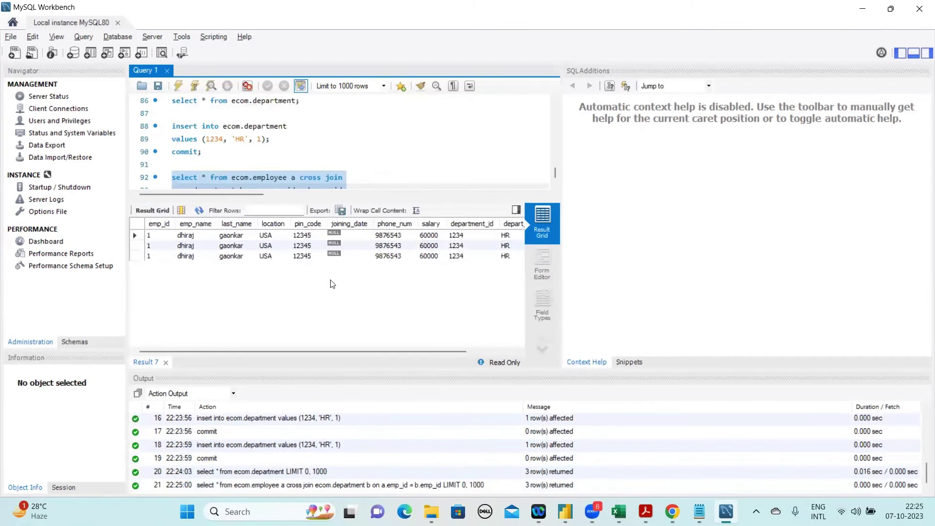
Examine the last row of the join result across all columns, from the employee's emp_id to the department's emp_id
left_click(301, 257)
key("Left")
key("Left")
key("Left")
key("Left")
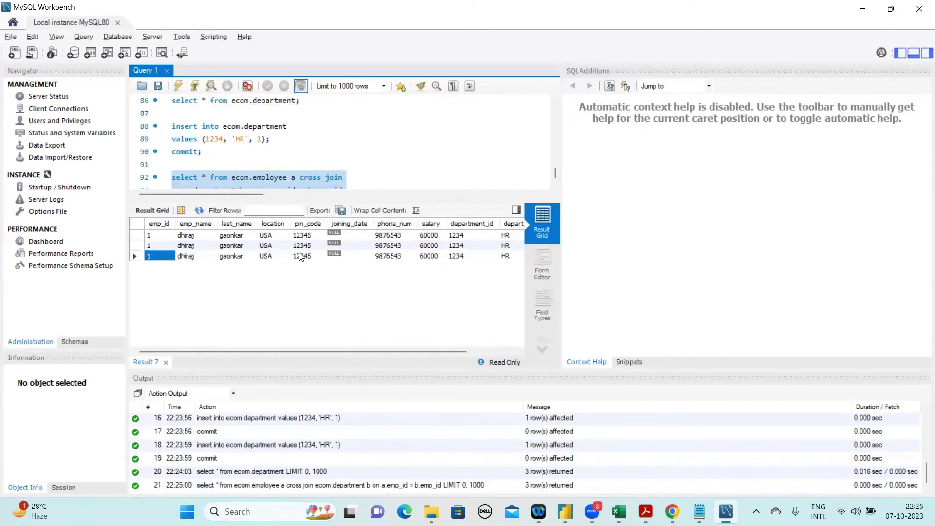
key("Right")
key("Right")
key("Right")
key("Right")
key("Right")
key("Right")
key("Right")
key("Right")
key("Right")
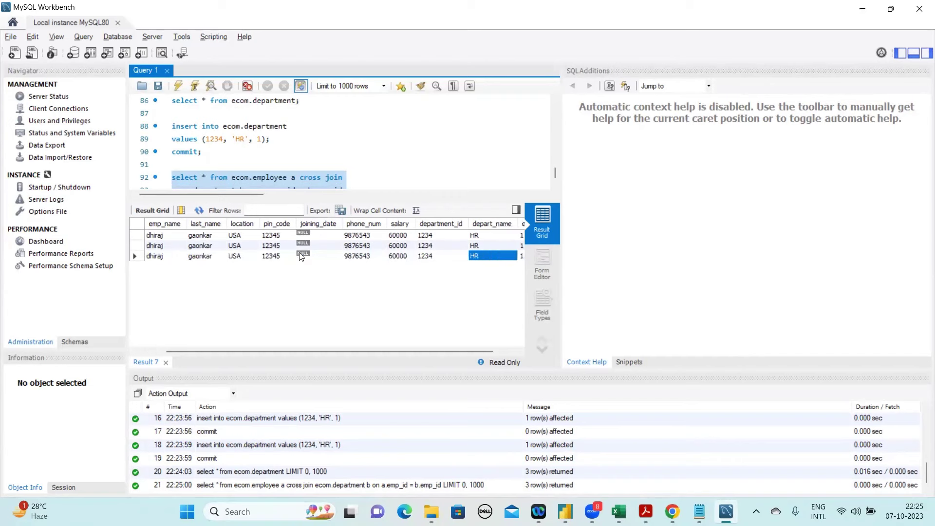
key("Right")
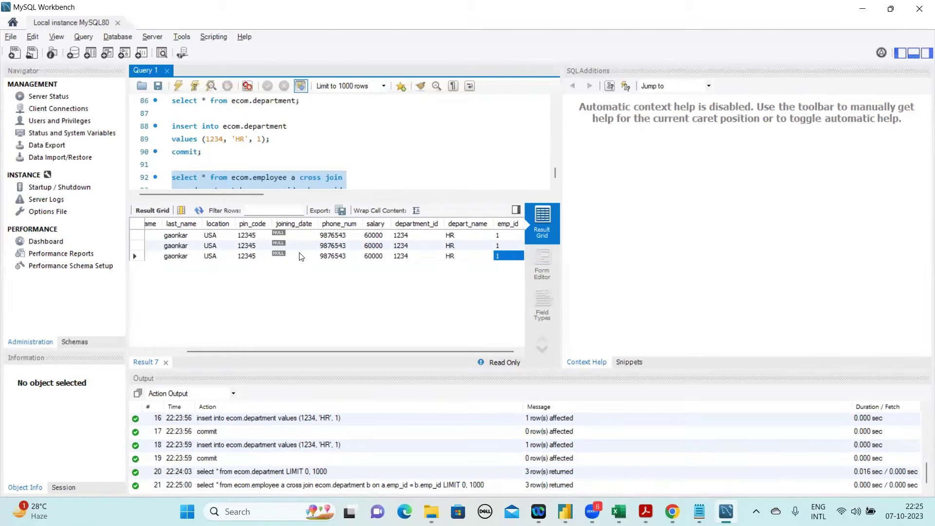
Compare the cross join query text with the employee columns of its result rows
left_click(270, 165)
key("Down")
key("Down")
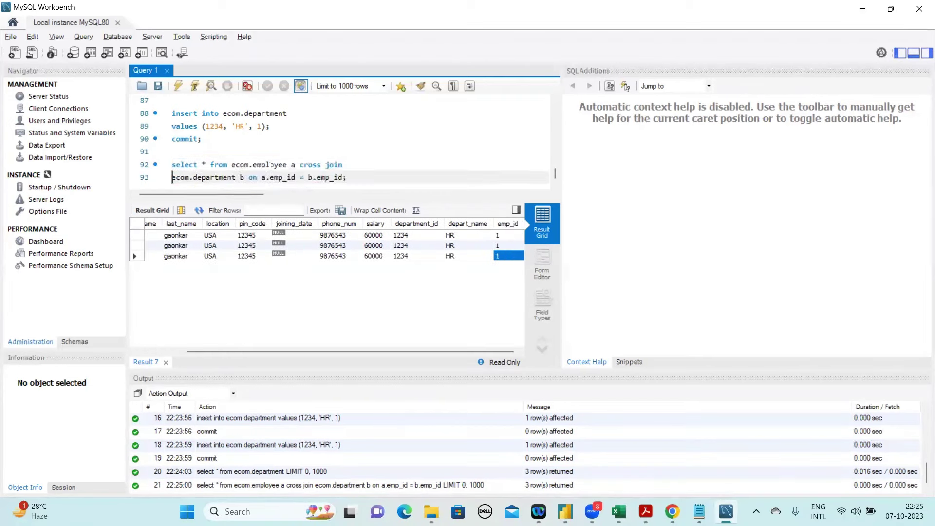
key("End")
left_click(247, 257)
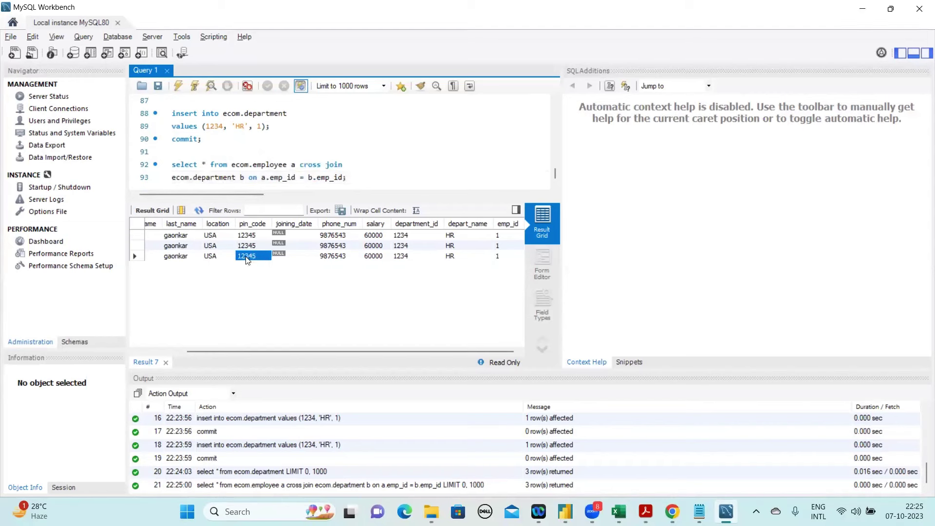
left_click(338, 165)
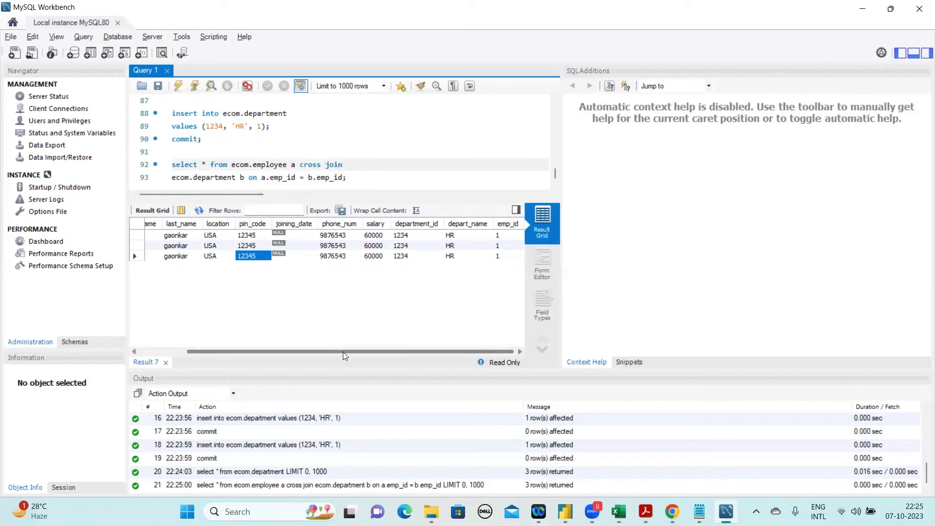
left_click_drag(343, 352, 214, 352)
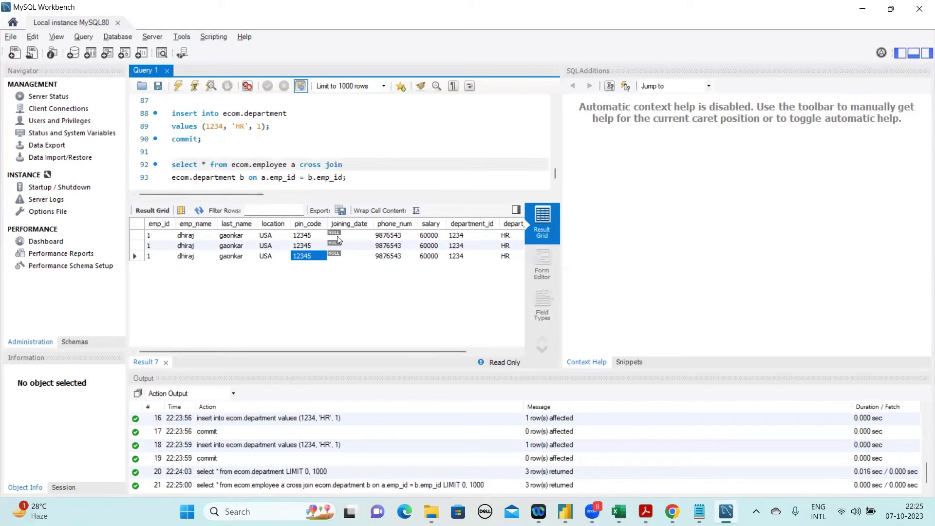
left_click_drag(346, 178, 166, 163)
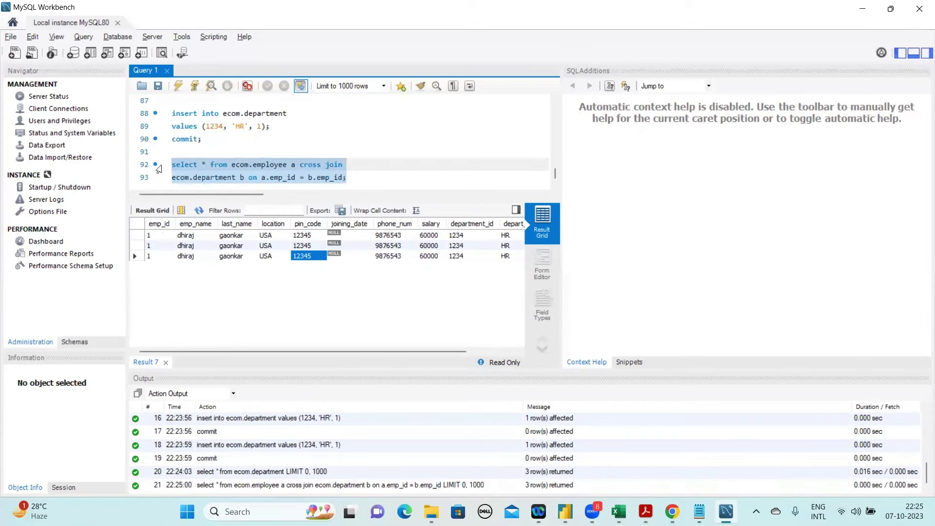
left_click(357, 179)
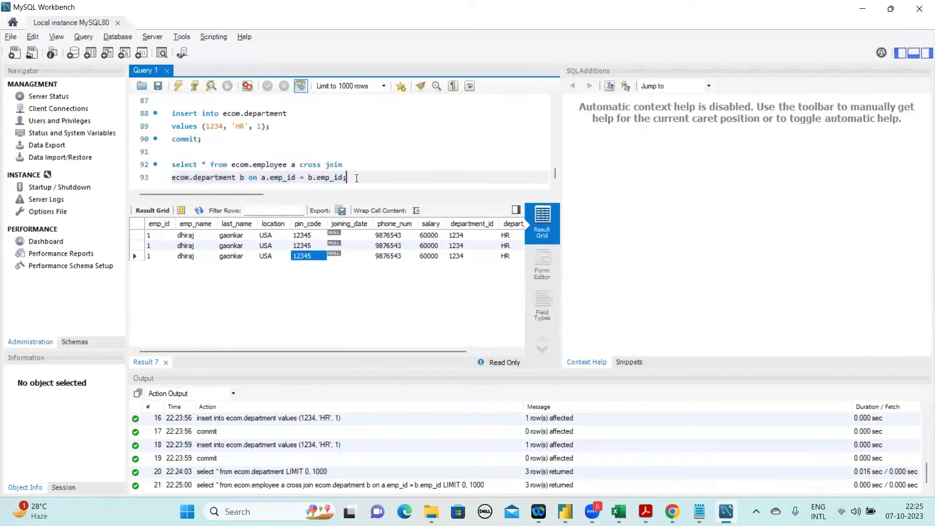
left_click_drag(357, 178, 210, 164)
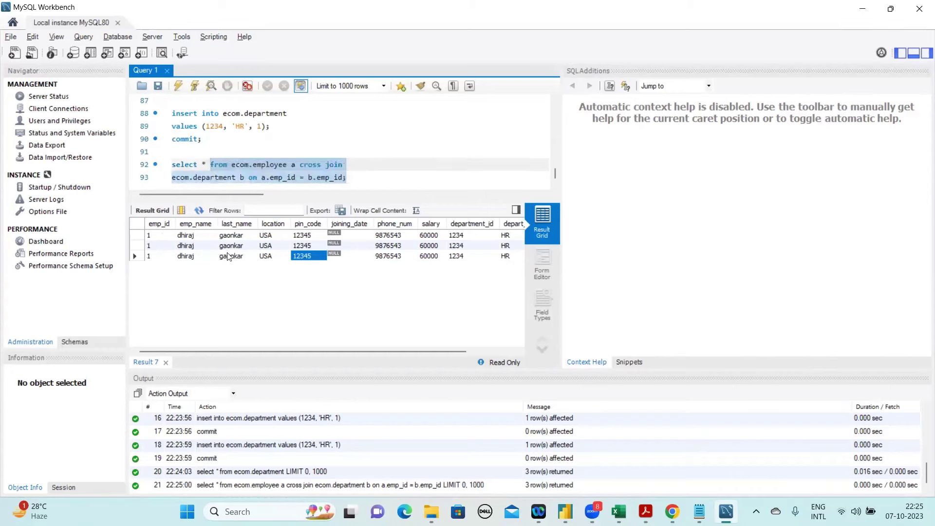
left_click(186, 238)
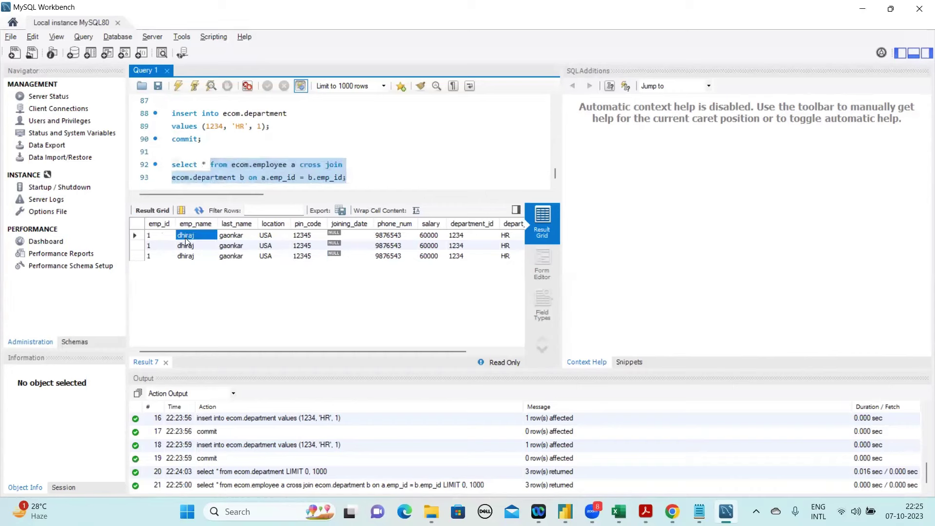
key("shift+Right")
key("shift+Right")
key("shift+Right")
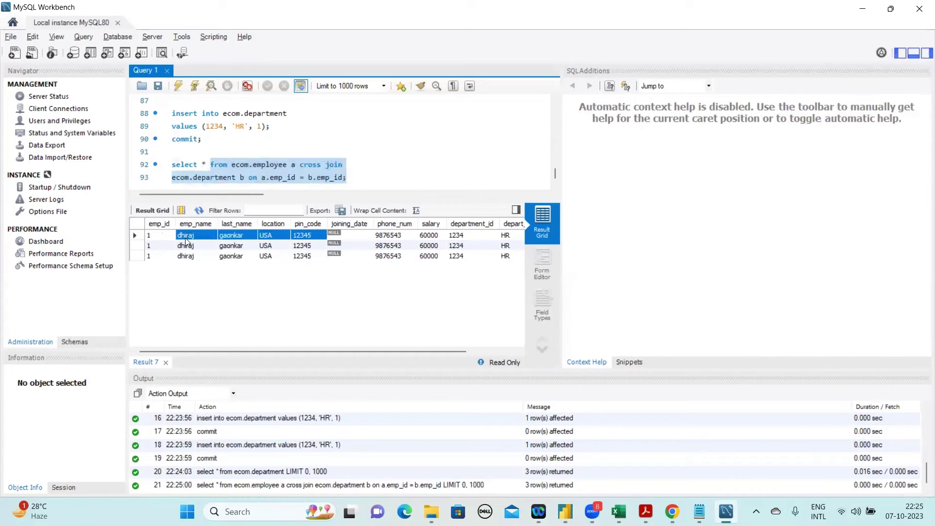
left_click(322, 249)
key("Down")
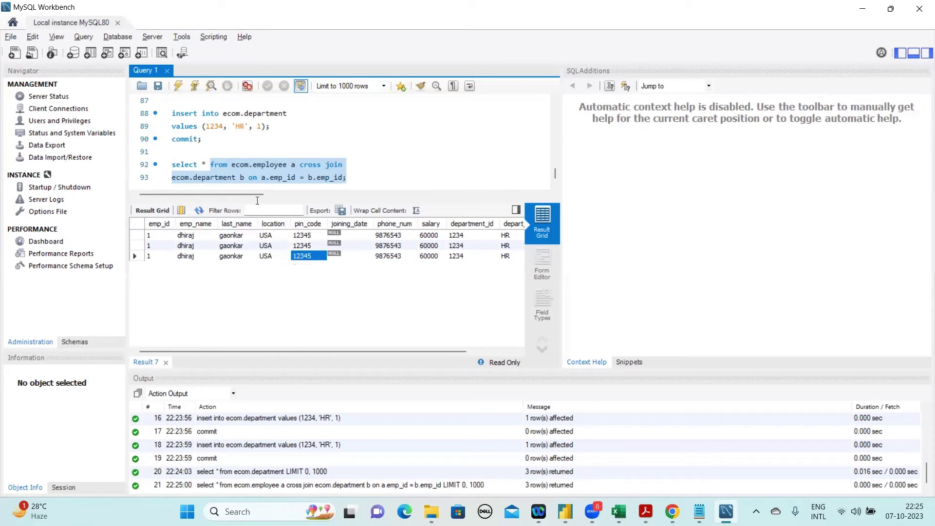
Highlight ecom.employee in the join query and ecom.department in the insert statement to point out the related tables
left_click(288, 164)
left_click_drag(288, 165, 233, 165)
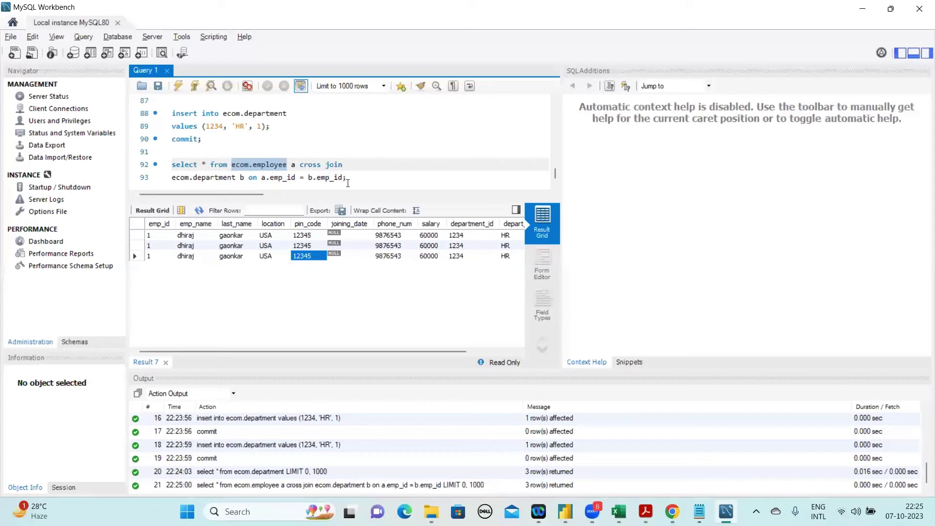
left_click_drag(346, 178, 296, 177)
left_click_drag(230, 185, 226, 178)
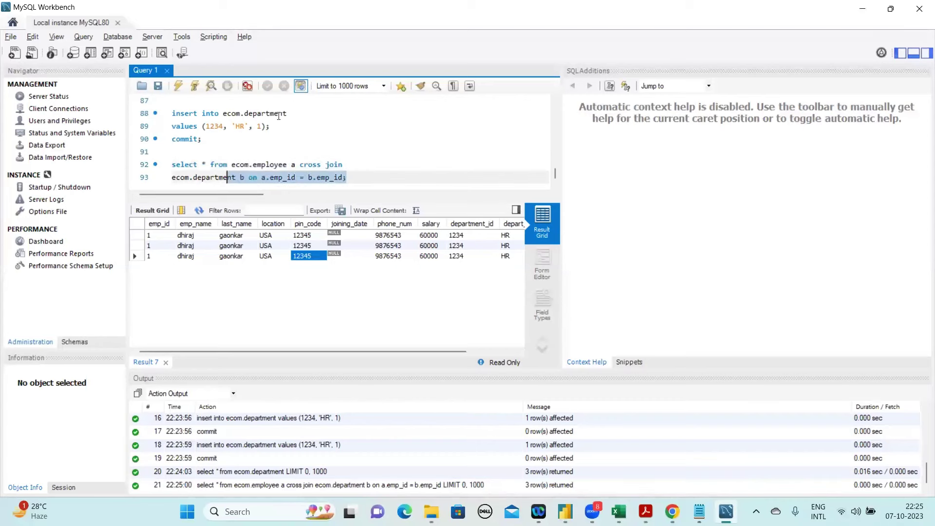
left_click(291, 113)
left_click_drag(291, 113, 244, 113)
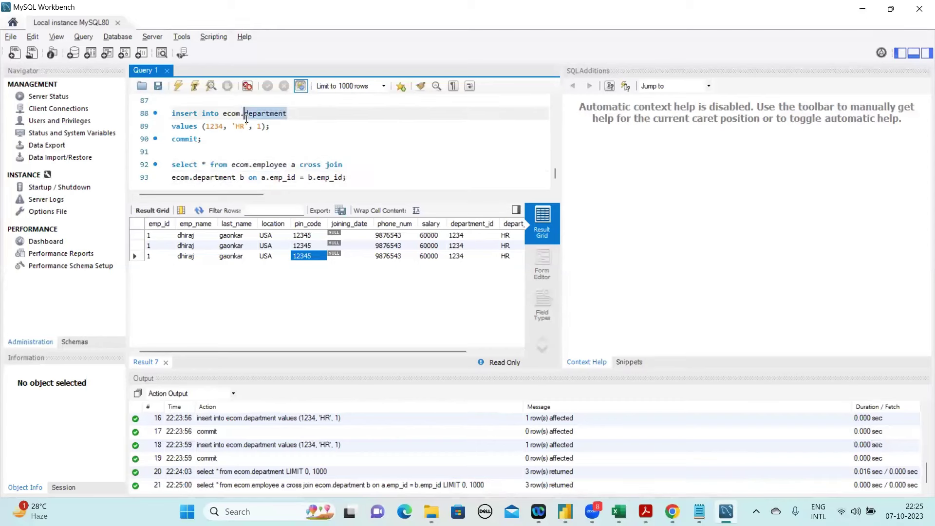
left_click(222, 113)
left_click(287, 113, "shift")
Examine the join result's rows from the employee name columns across to phone_num
left_click(225, 238)
left_click_drag(222, 237, 206, 235)
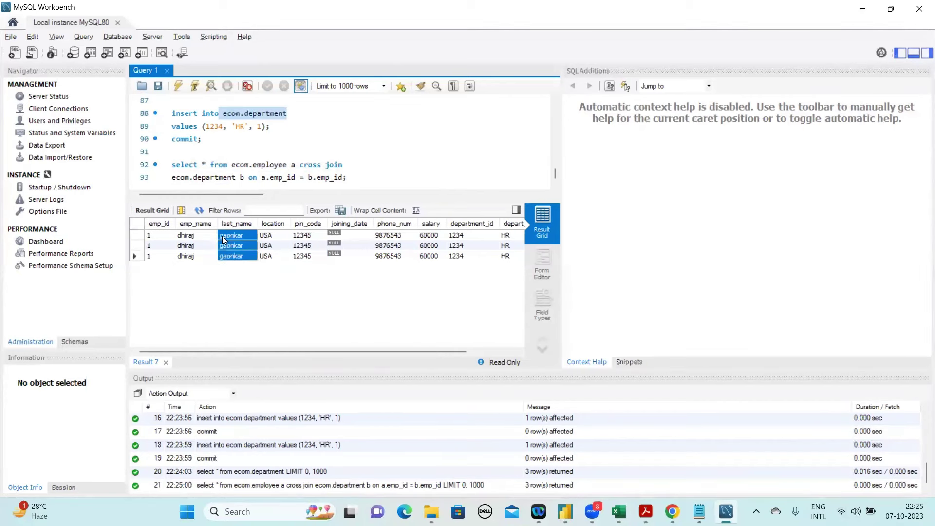
left_click(205, 235)
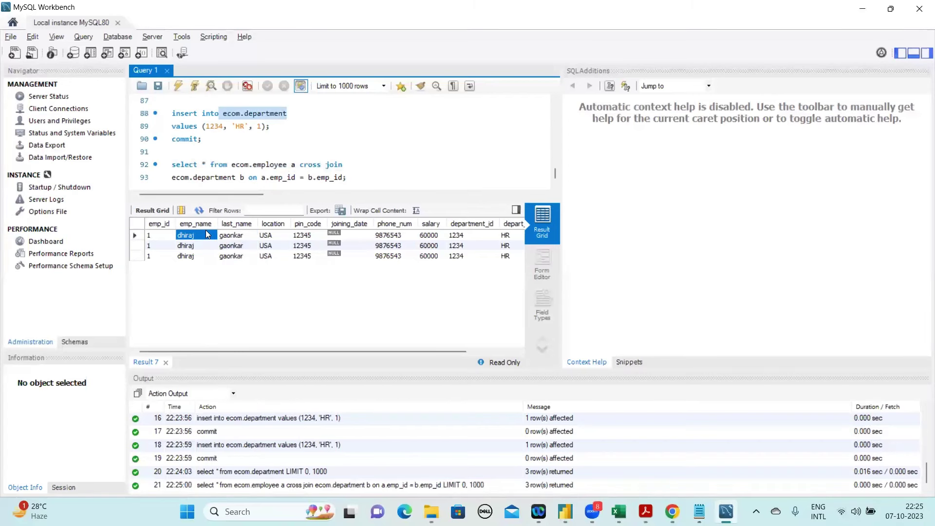
key("Down")
key("Down")
key("Right")
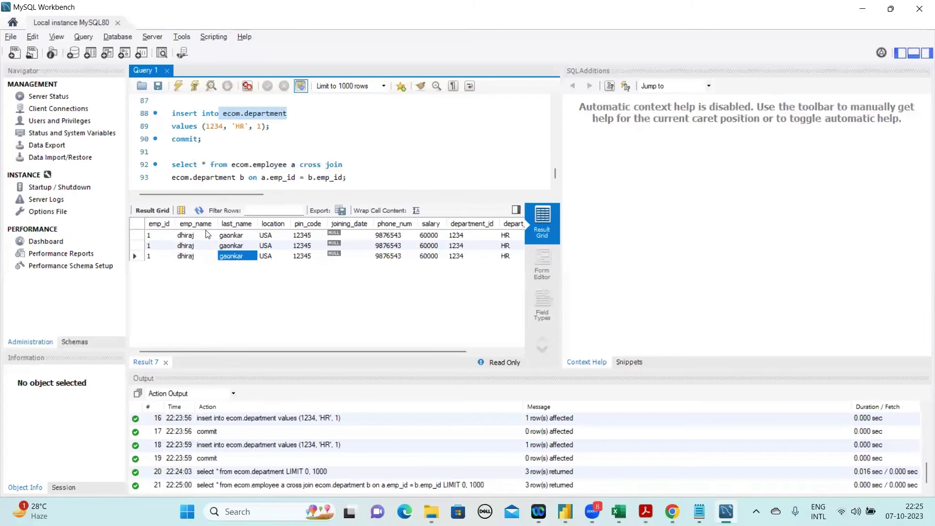
key("Right")
key("Right")
key("Right")
key("Right")
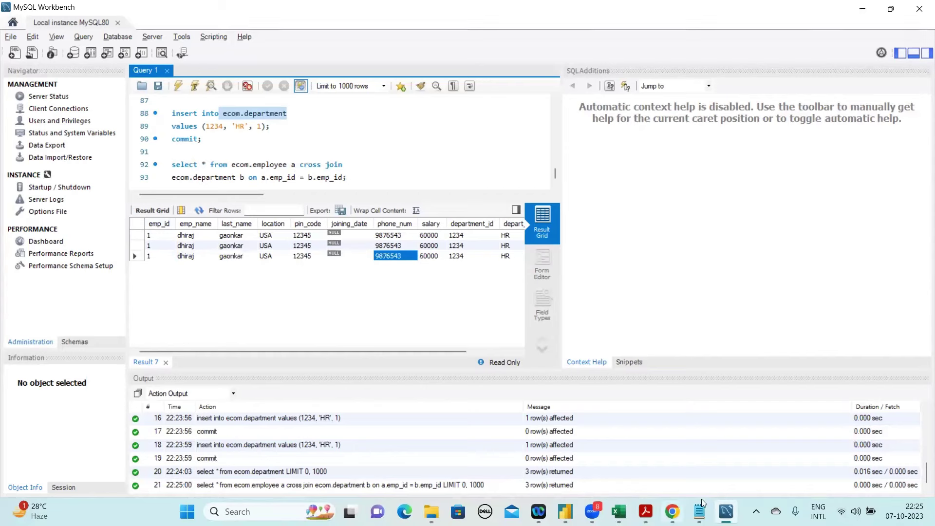
Switch to Power BI and view the product and calendar lookup tables in the relationship diagram
left_click(565, 511)
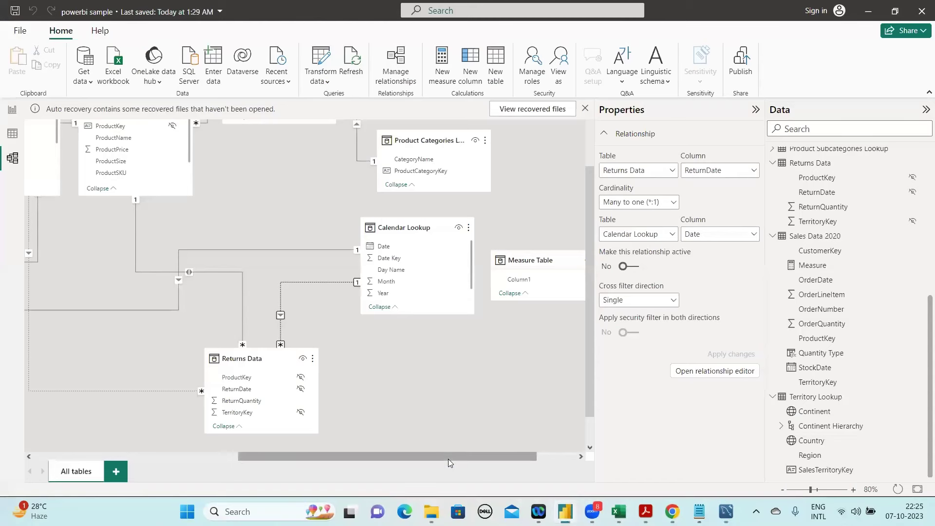
left_click_drag(450, 456, 492, 452)
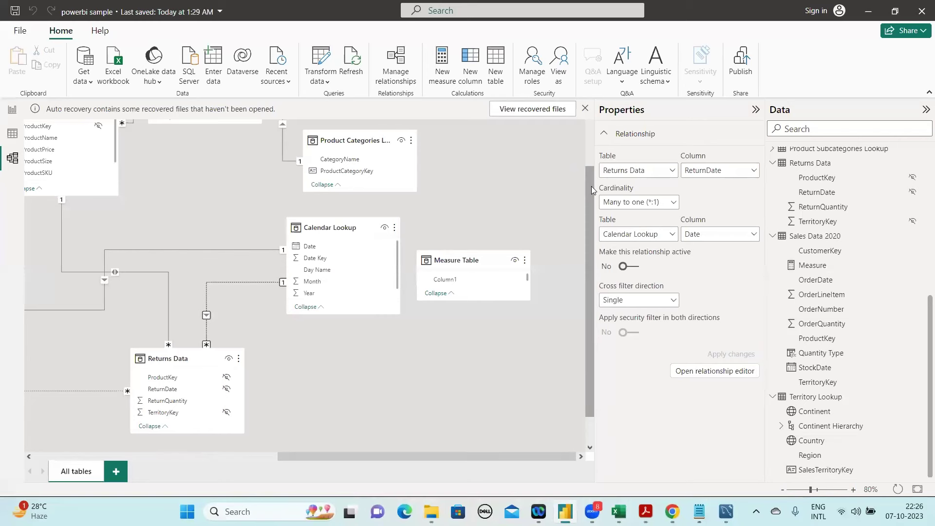
left_click_drag(594, 162, 596, 114)
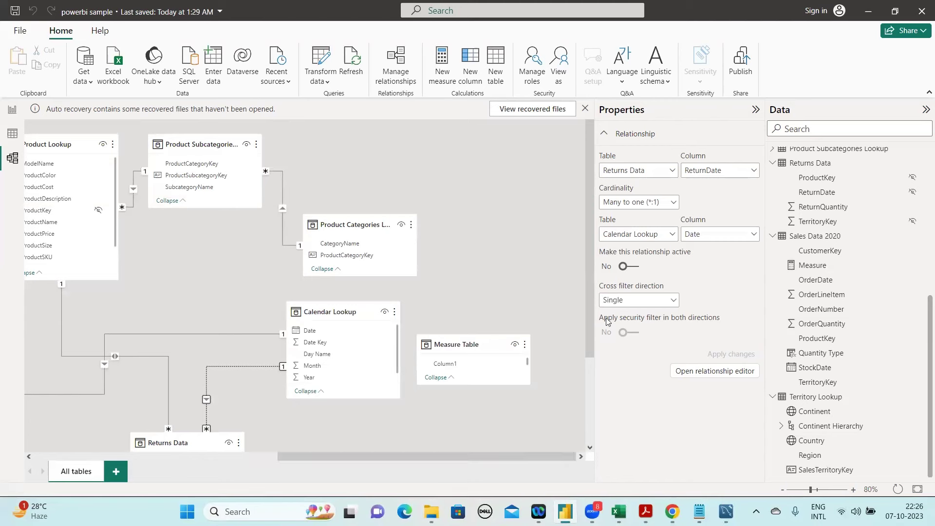
Select Measure Table in the relationship diagram and list the column and measures it contains
left_click(458, 345)
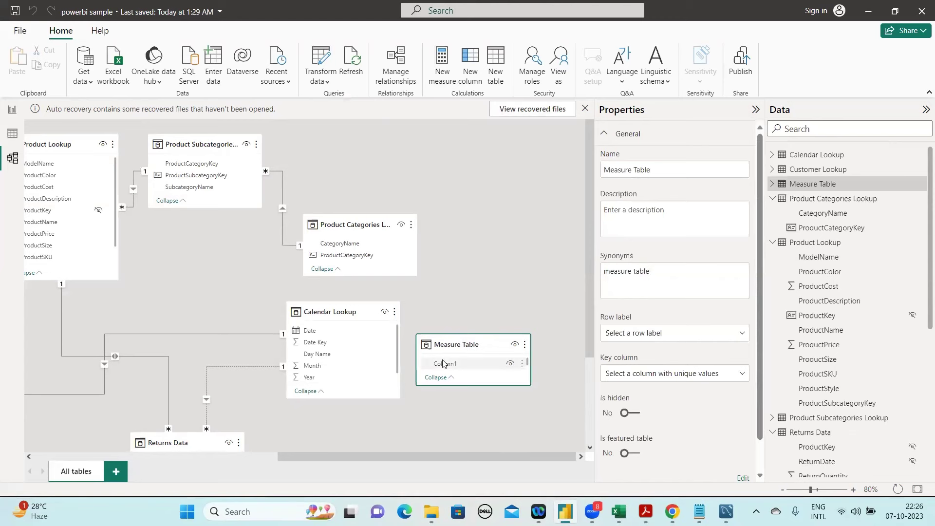
left_click(771, 185)
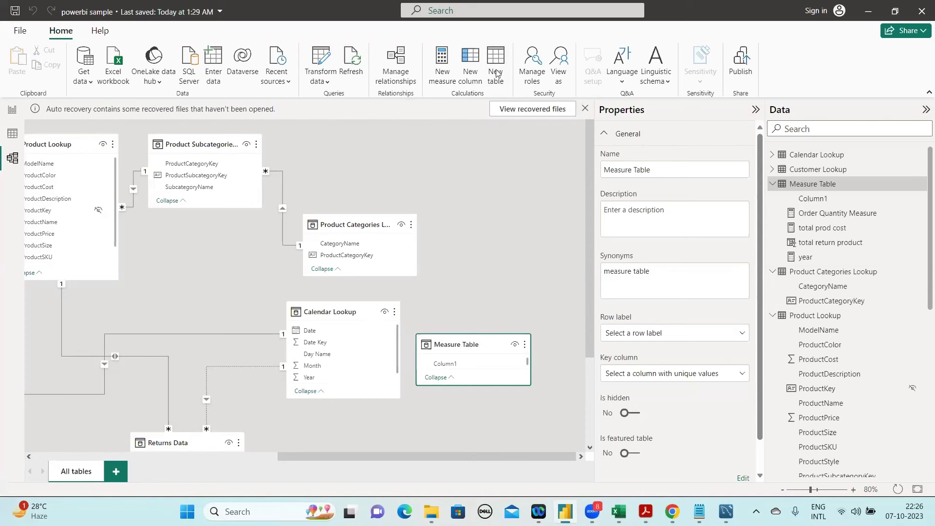
Create a calculated table named "new Table" without entering an expression after the equals sign
left_click(576, 237)
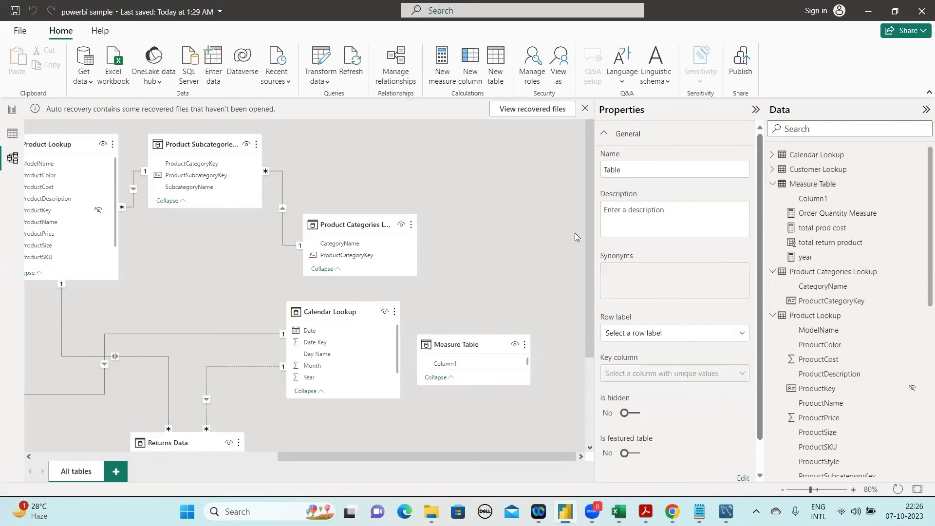
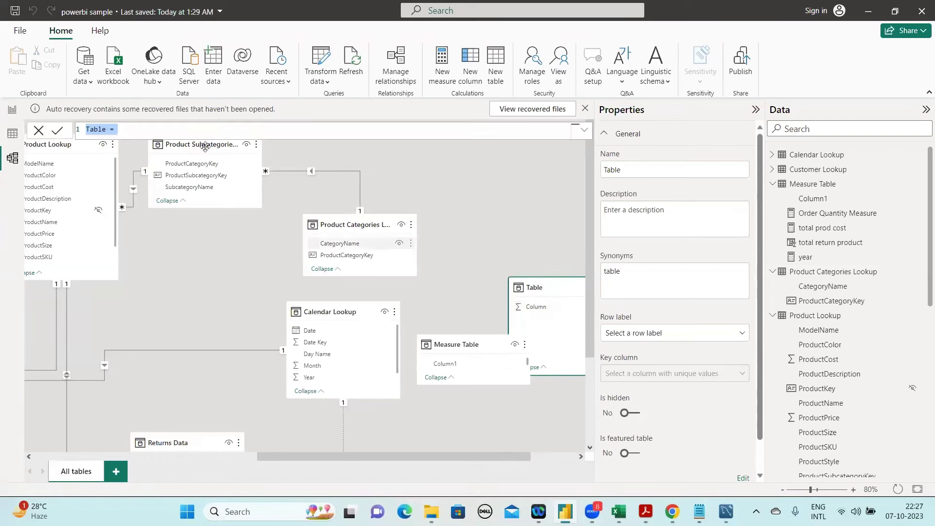
left_click(149, 129)
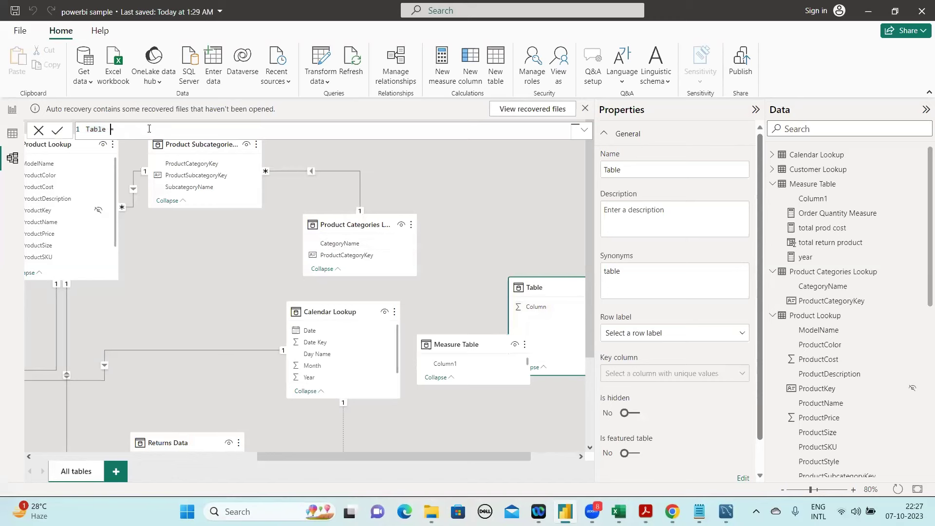
key("Left")
key("Left")
key("Left")
key("Left")
key("Left")
key("Left")
key("Left")
type("new")
key("End")
scroll(922, 419, "down", 5)
scroll(922, 419, "down", 3)
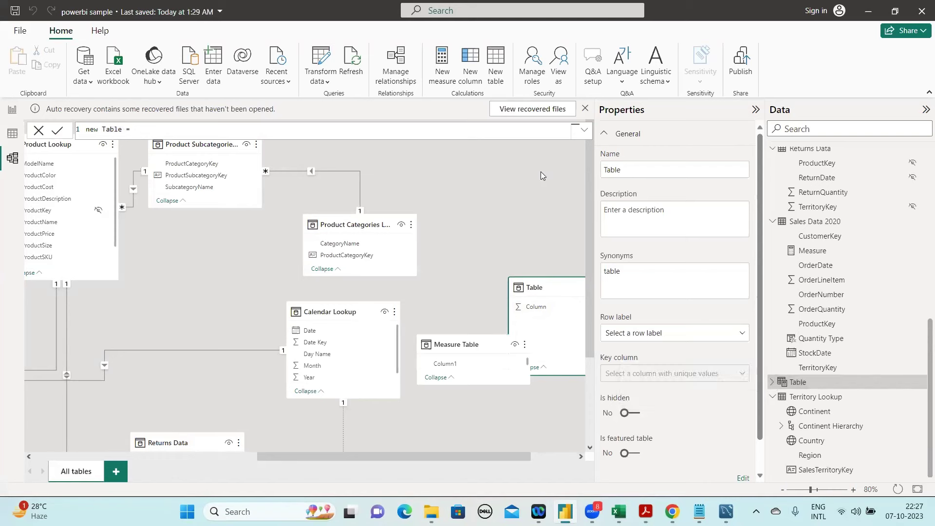
left_click(58, 129)
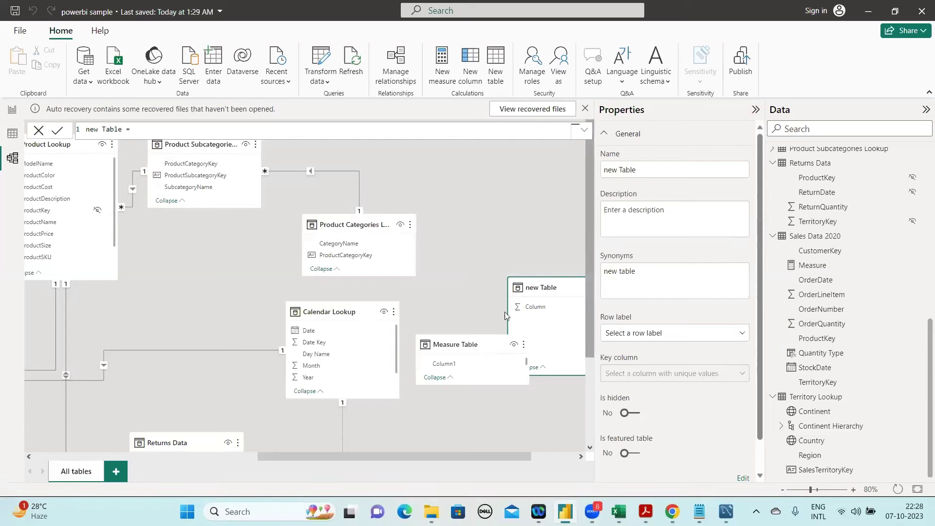
Move the Measure Table card above new Table, beside Product Categories Lookup, so the two cards no longer overlap
left_click(468, 344)
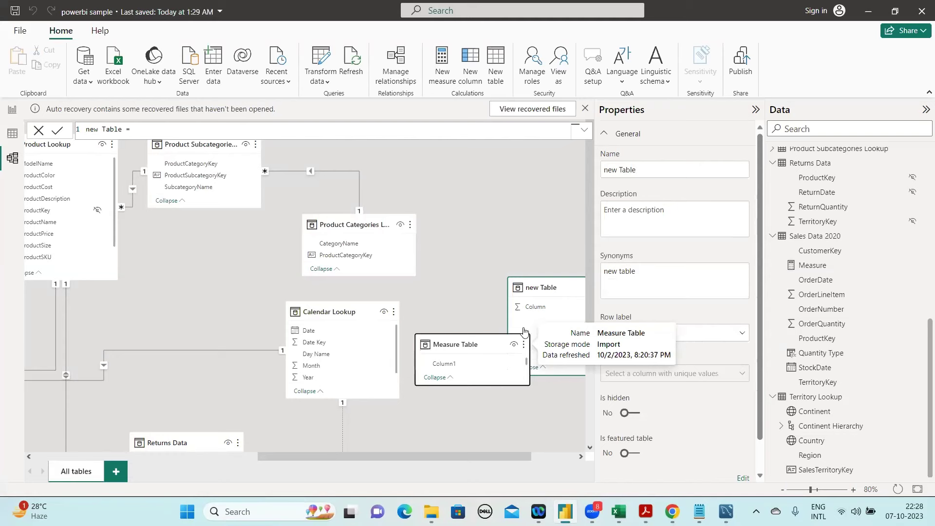
left_click(468, 343)
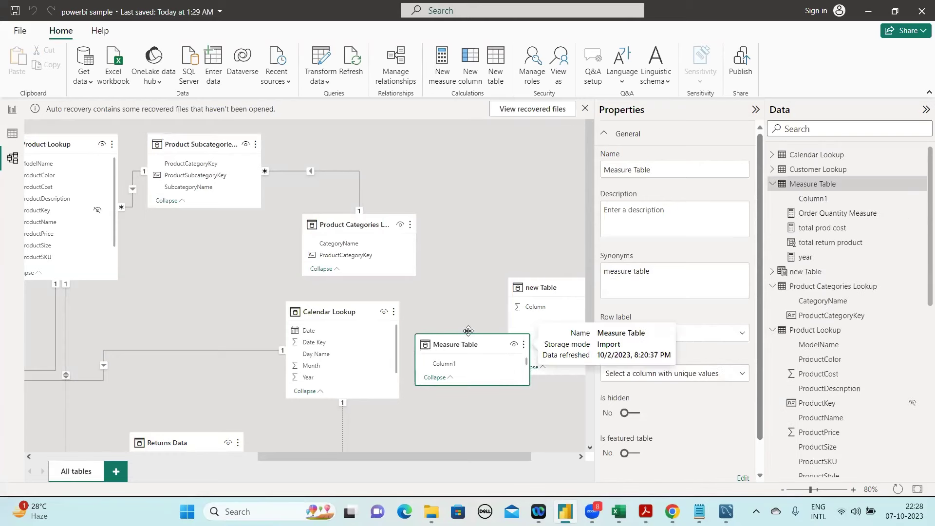
left_click_drag(468, 343, 513, 201)
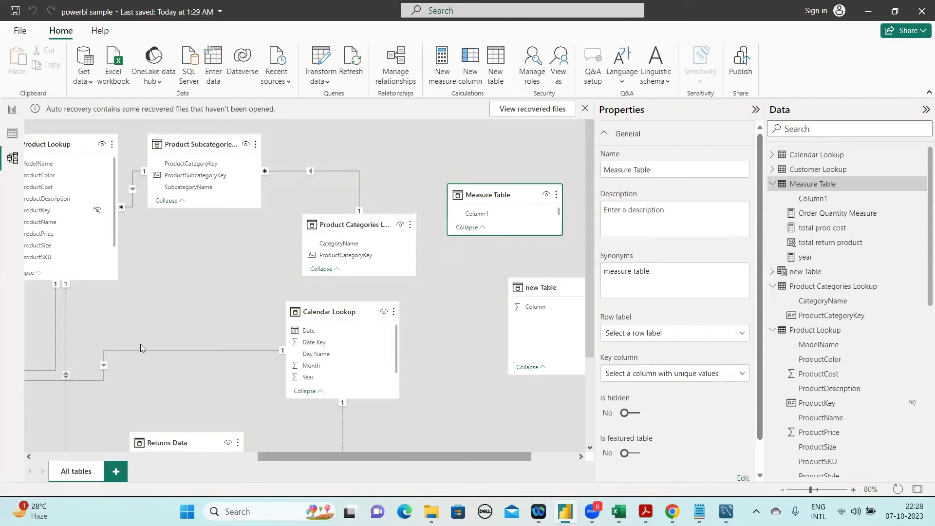
left_click_drag(420, 456, 383, 458)
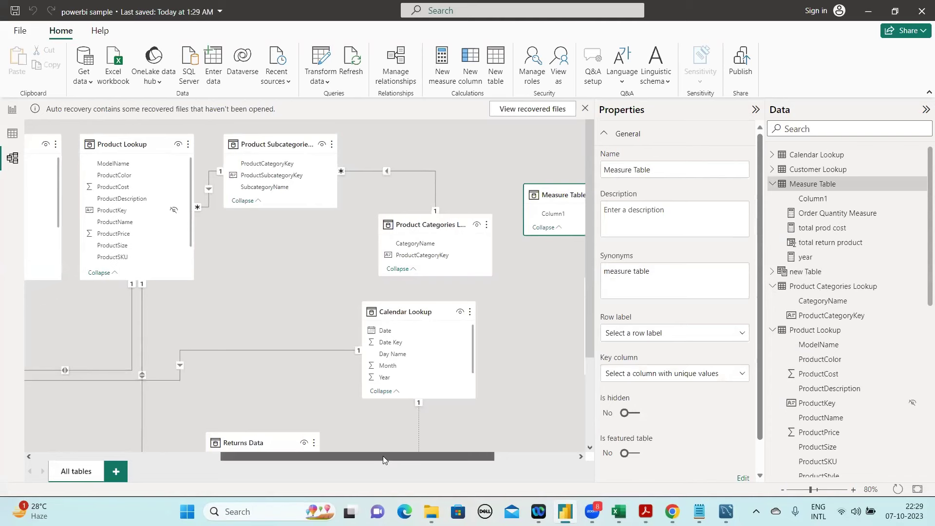
left_click_drag(383, 456, 461, 457)
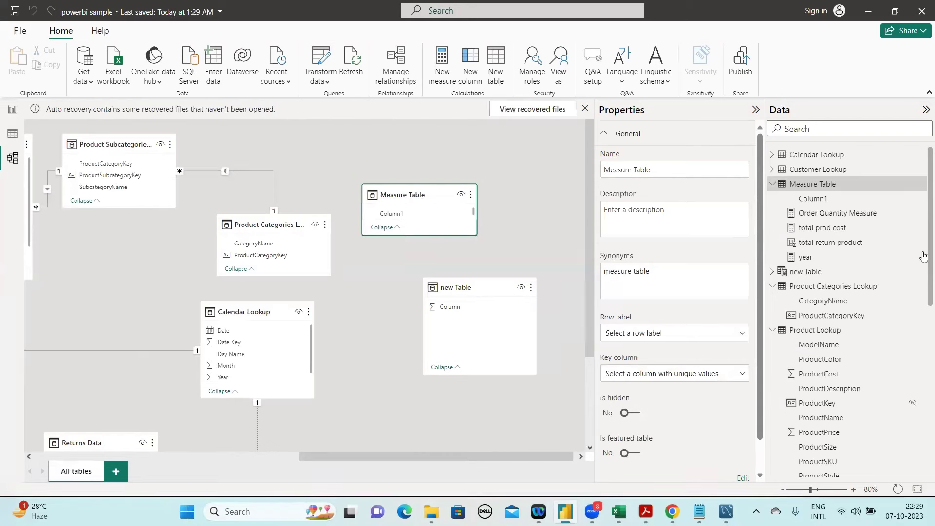
View the formula of Order Quantity Measure and the New measure option available for Measure Table
scroll(922, 256, "down", 1)
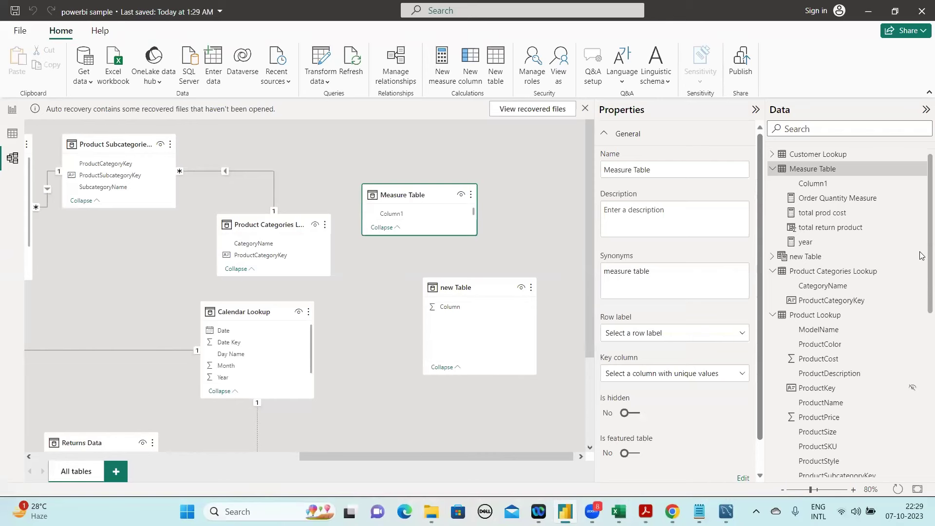
left_click(852, 197)
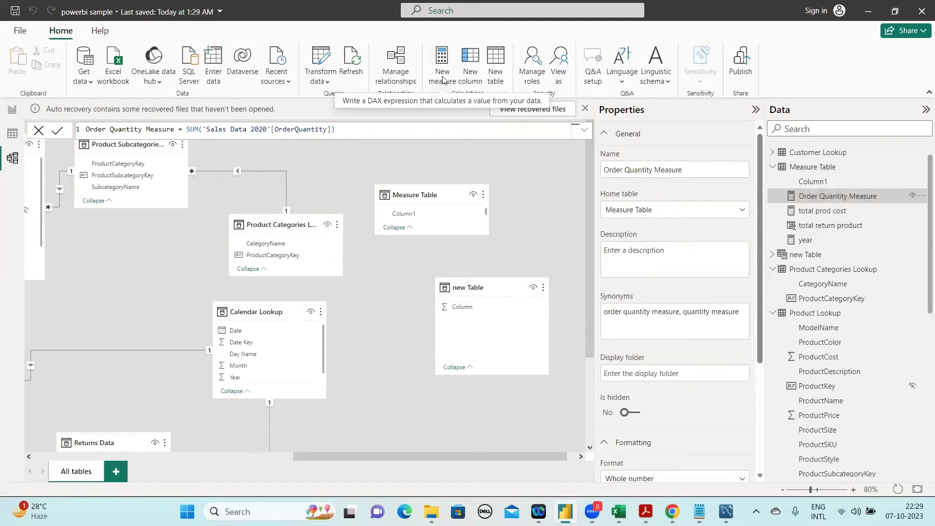
left_click(821, 169)
right_click(822, 169)
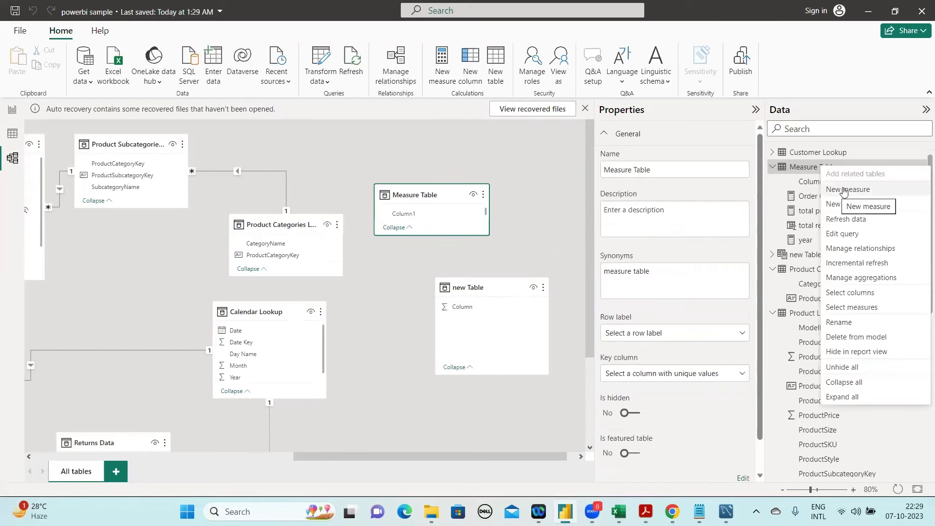
left_click(921, 159)
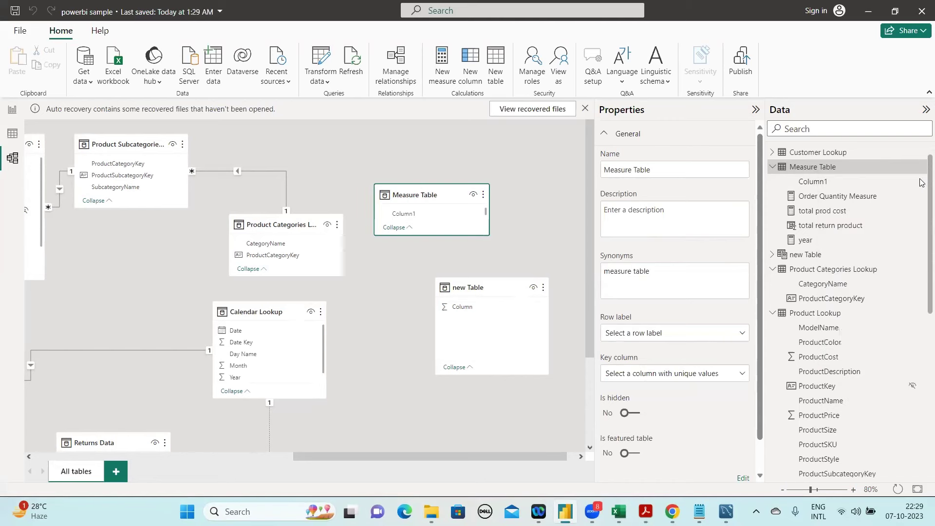
Add a new measure to the Product Lookup table
scroll(921, 195, "down", 1)
scroll(921, 156, "up", 1)
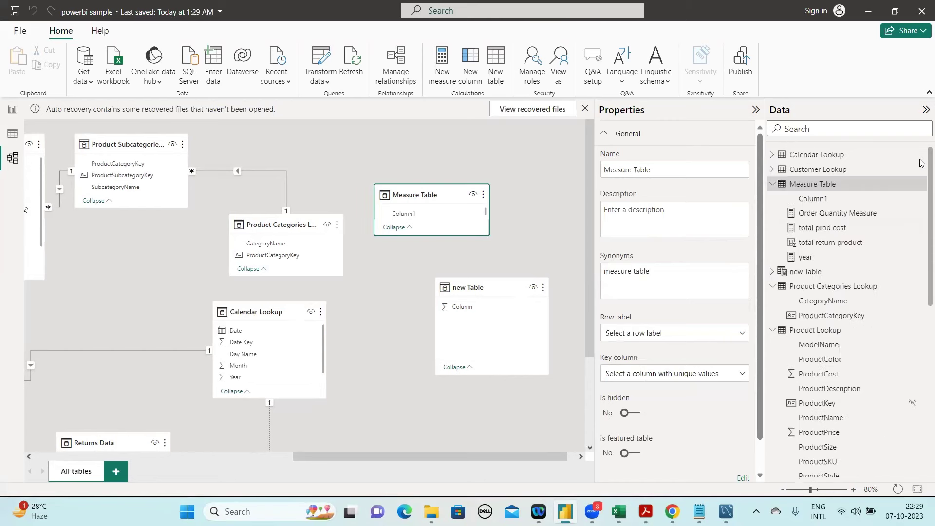
scroll(921, 161, "down", 2)
scroll(872, 258, "down", 1)
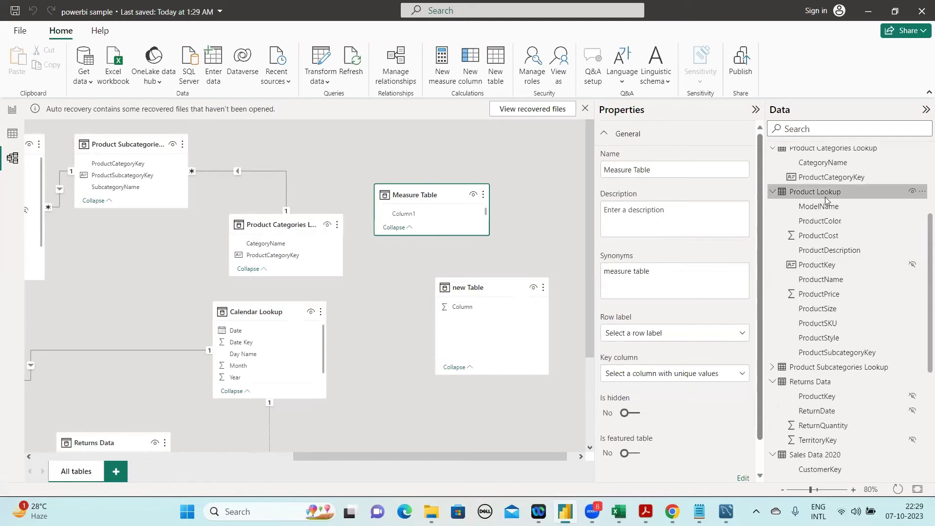
right_click(823, 196)
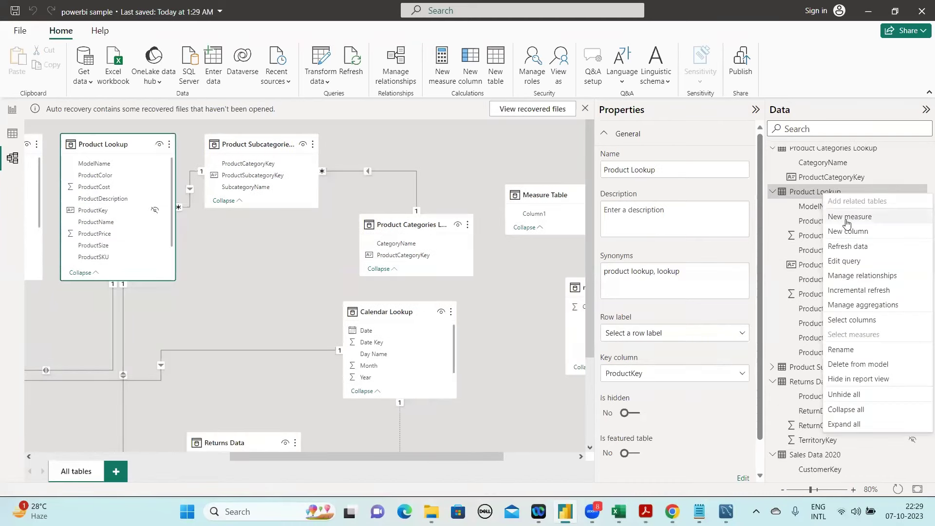
left_click(847, 223)
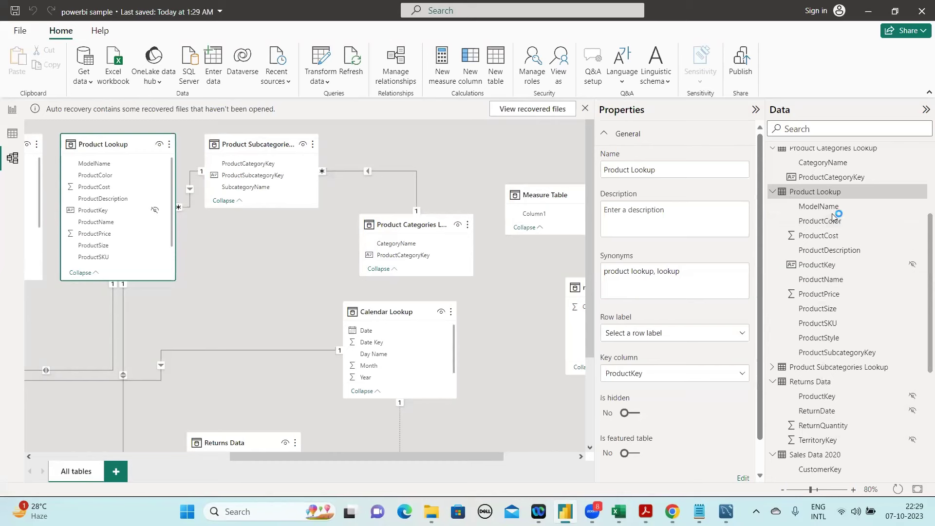
left_click(816, 193)
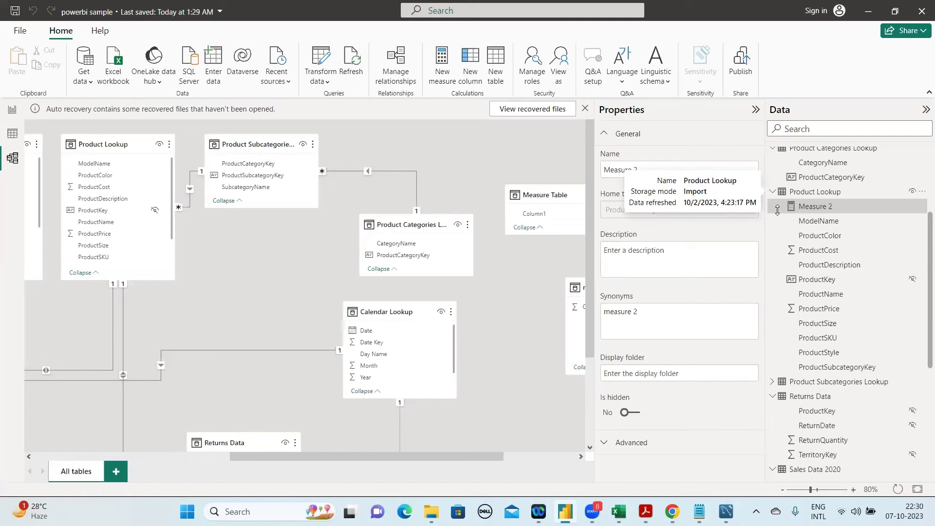
Replace the new Product Lookup measure's default name with "Total Product Cost" in its formula
left_click(835, 210)
triple_click(147, 131)
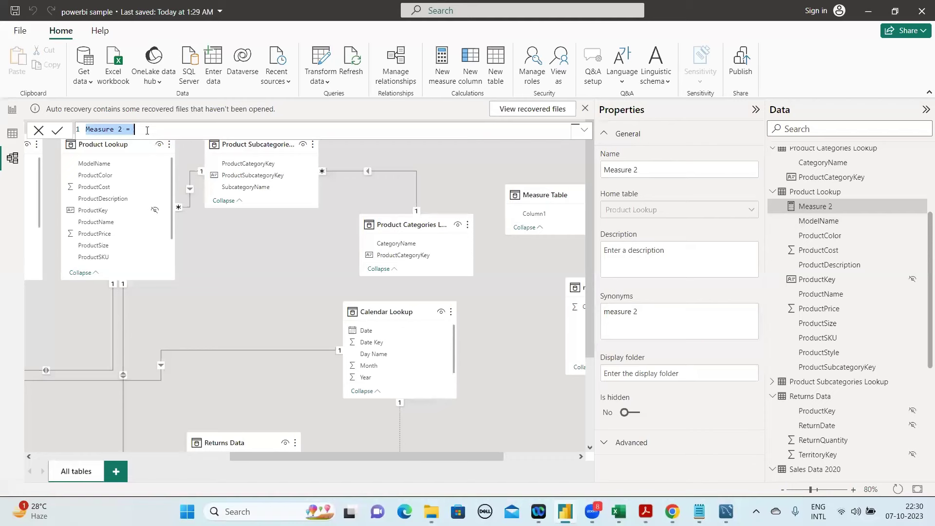
left_click(147, 130)
key("BackSpace")
key("BackSpace")
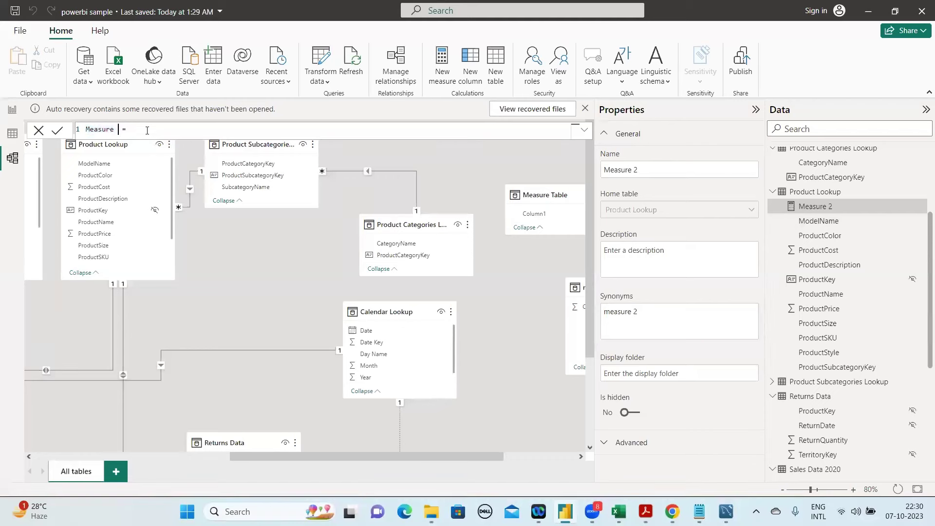
key("BackSpace")
key("BackSpace")
key("BackSpace")
key("BackSpace")
key("BackSpace")
key("BackSpace")
key("BackSpace")
left_click(89, 125)
type("T")
type("otal")
type(" P")
type("r")
type("o")
type("d")
type("uct N")
type("ame")
key("BackSpace")
key("BackSpace")
key("BackSpace")
key("BackSpace")
type("Cost")
key("Right")
Define Total Product Cost as SUM('Product Lookup'[ProductPrice]) and commit the measure
type("S")
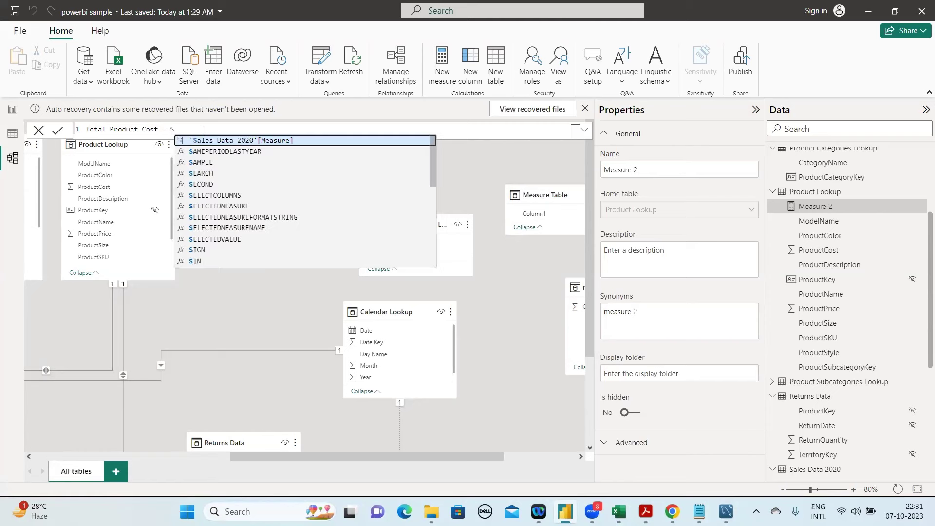
type("um")
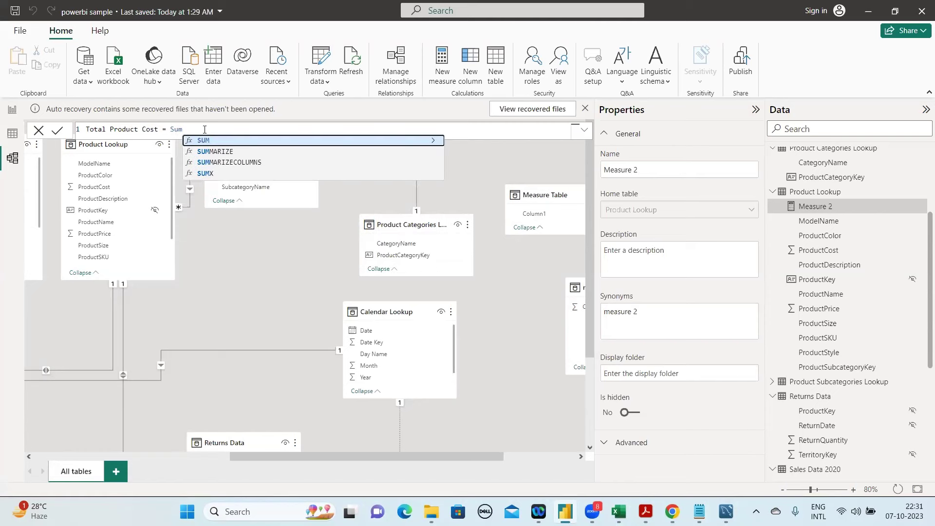
key("Tab")
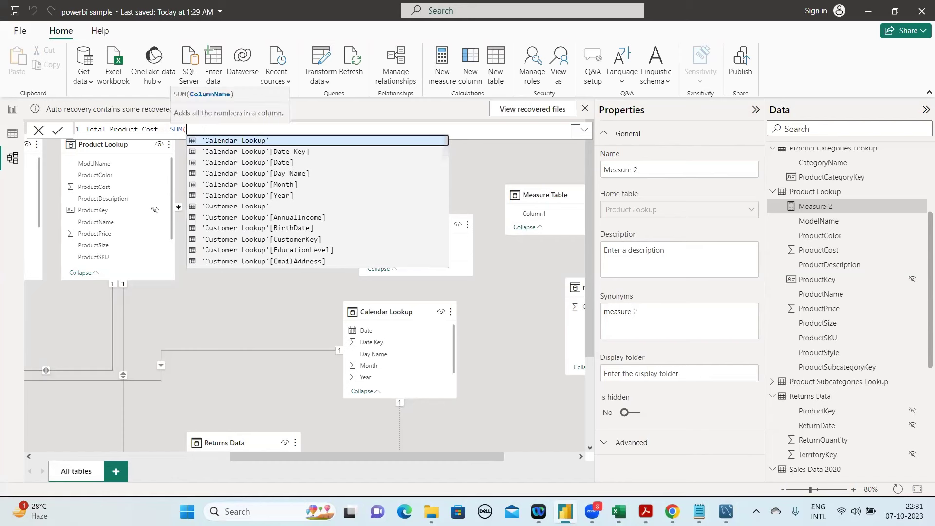
type("pri")
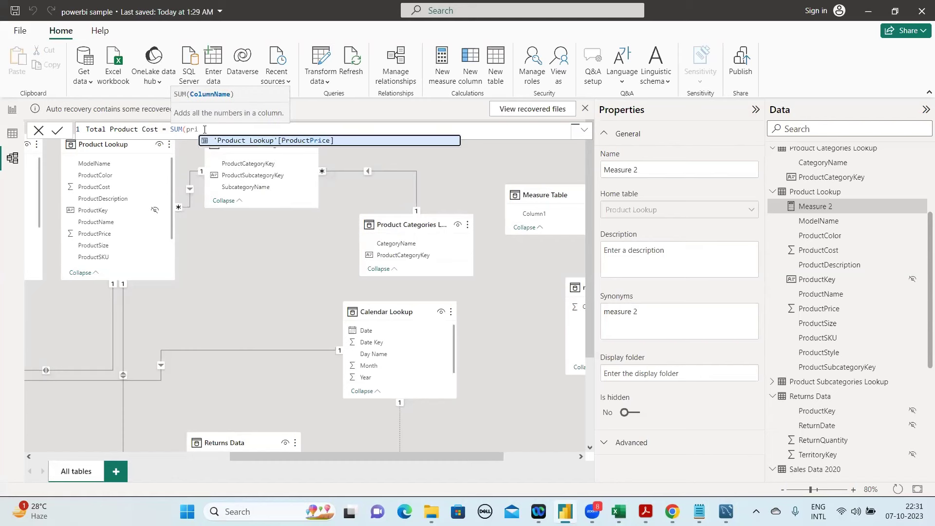
key("Tab")
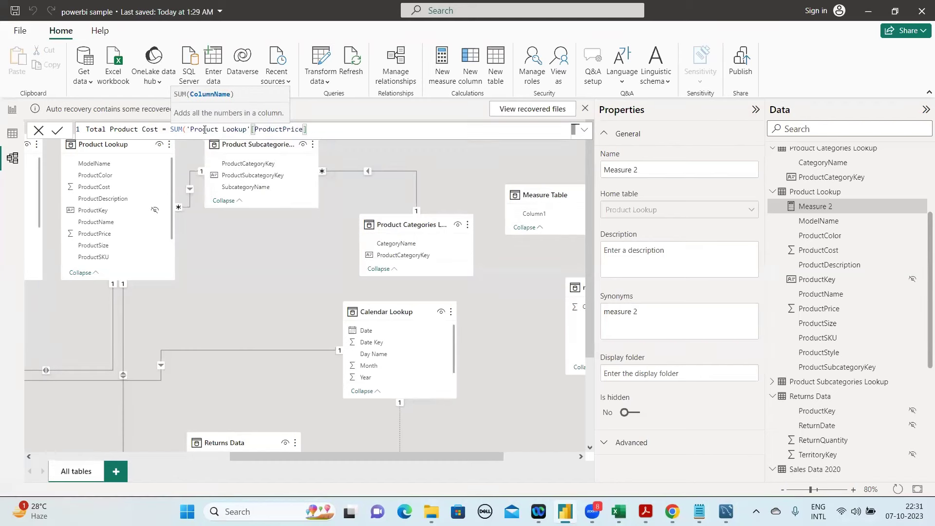
type(")")
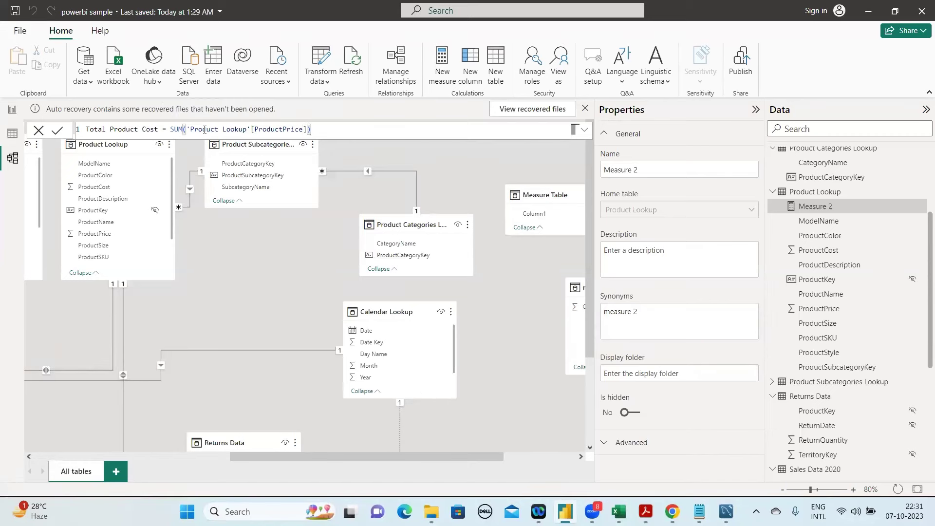
left_click(204, 130)
key("Return")
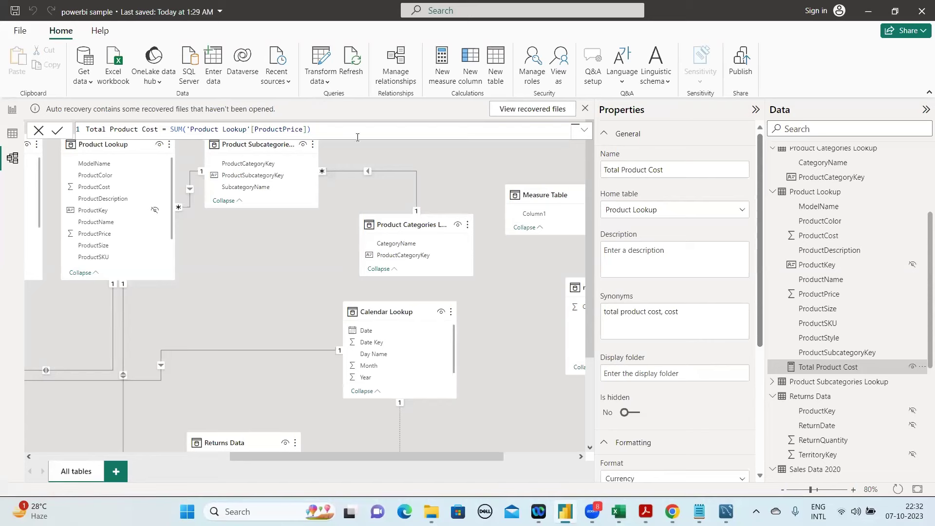
Review the Total Product Cost measure's properties, including its home table, format, decimal places and currency format
left_click(816, 369)
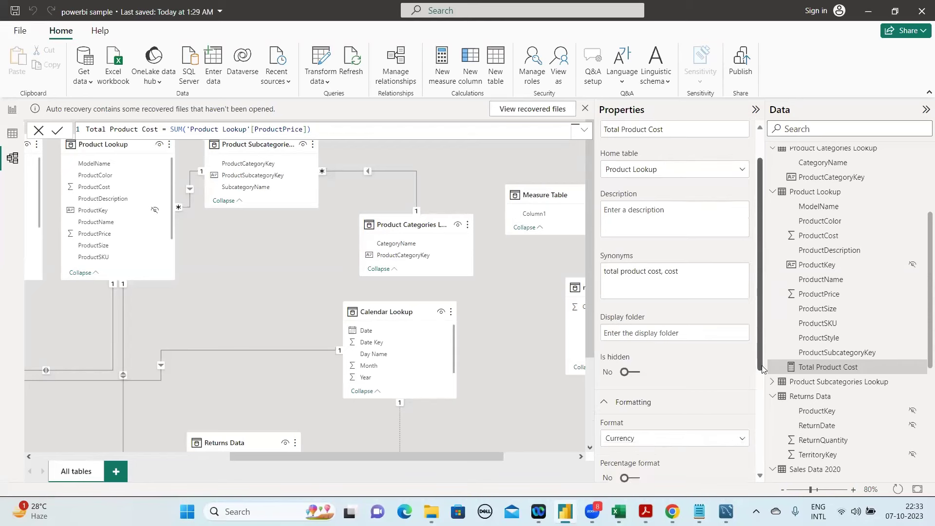
scroll(763, 353, "down", 1)
scroll(757, 404, "down", 2)
scroll(750, 429, "down", 2)
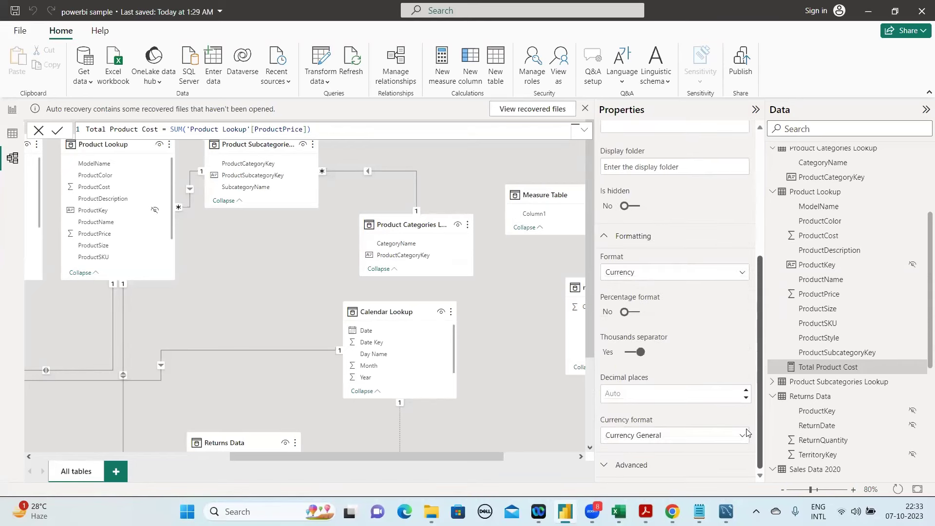
scroll(739, 184, "up", 5)
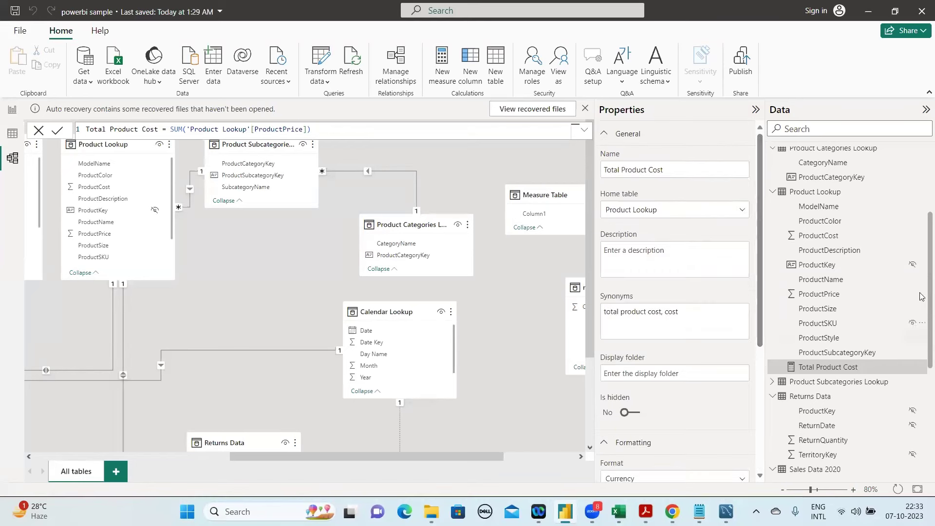
scroll(922, 276, "up", 1)
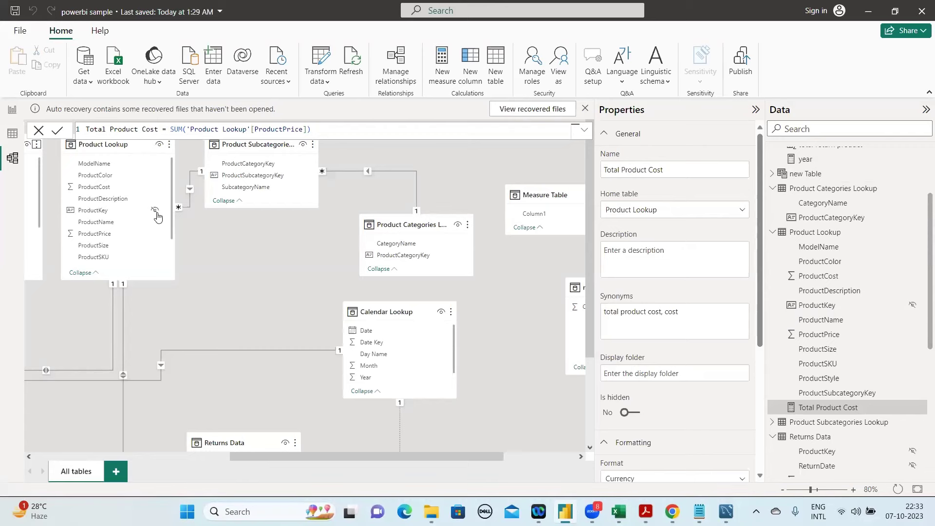
Make the Product Lookup table's ProductKey column visible in report view and hide it again
left_click(37, 144)
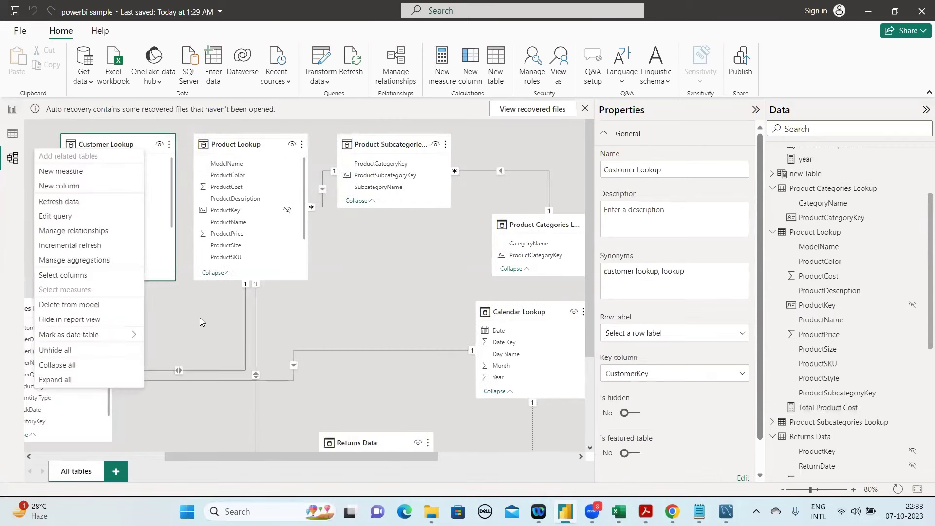
left_click(245, 302)
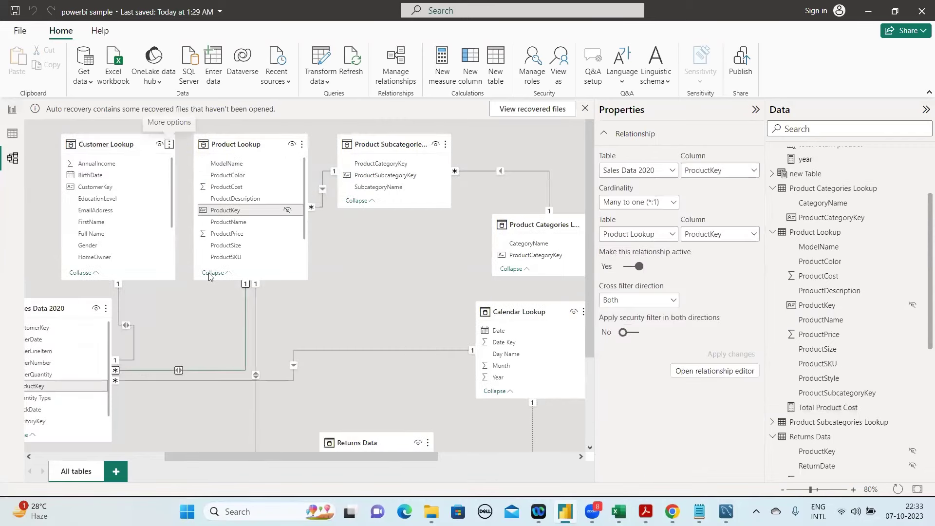
left_click(287, 213)
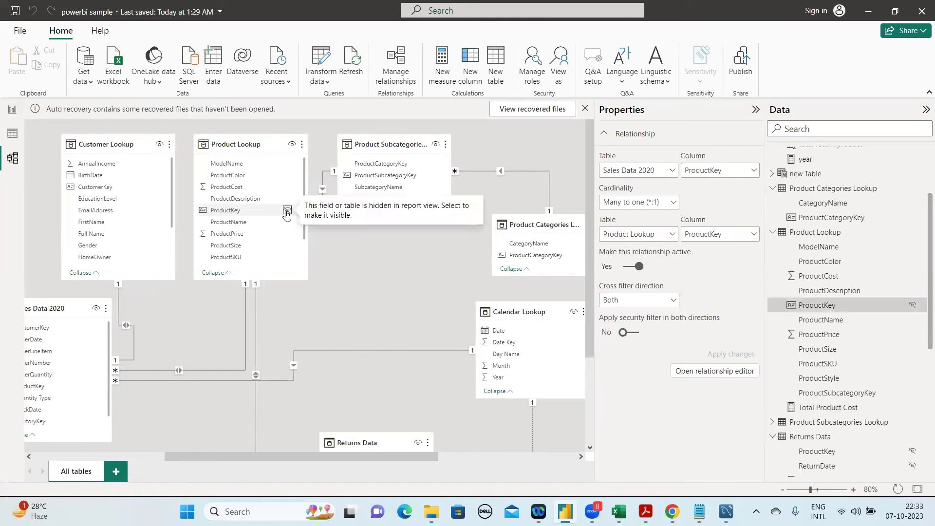
left_click(287, 212)
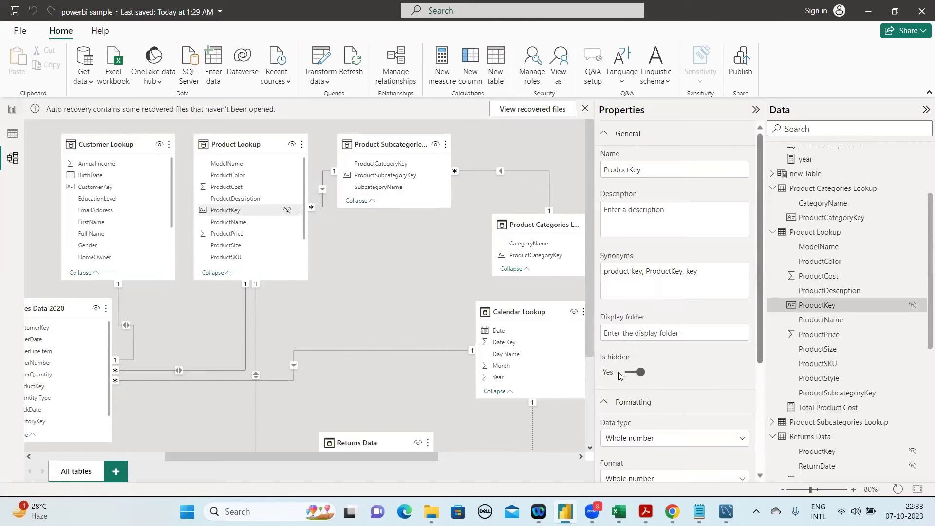
left_click(631, 374)
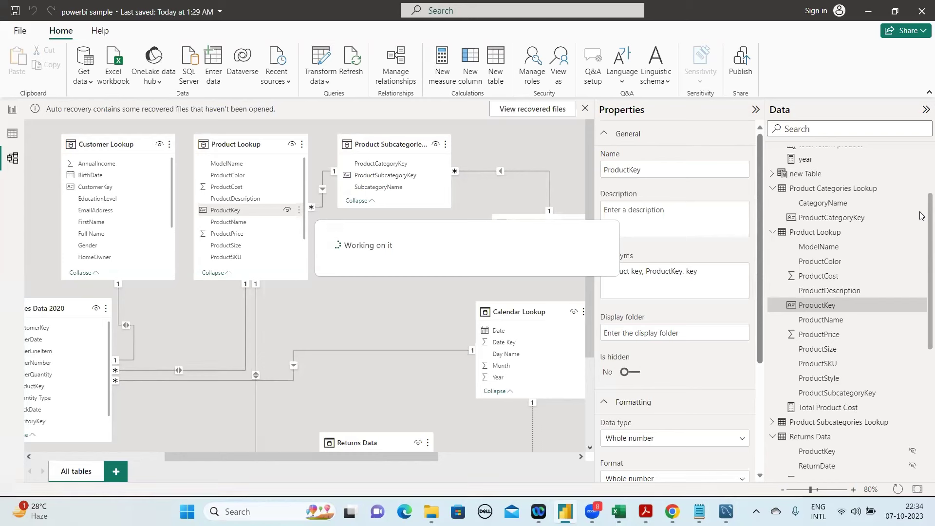
left_click(635, 373)
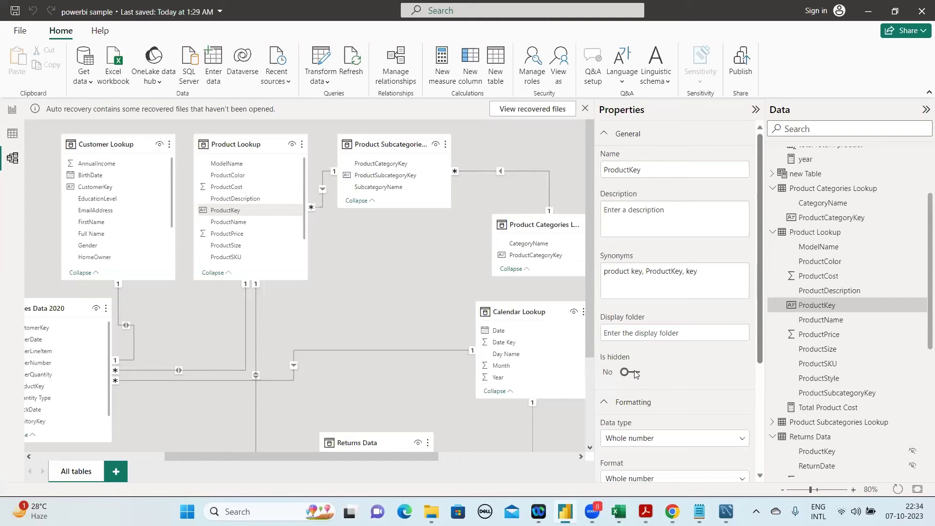
left_click(629, 372)
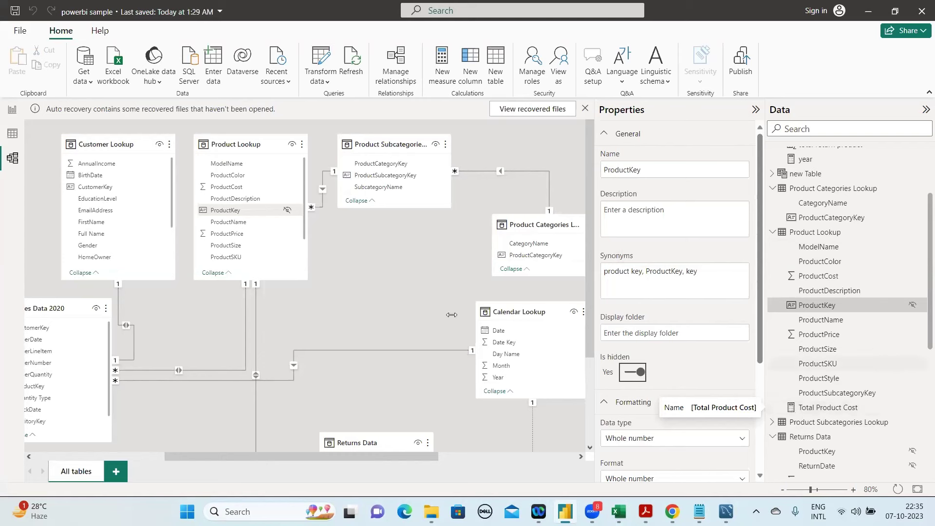
Format the Product Lookup table's ProductCost column in table view as currency with the ₹ Hindi (India) symbol
left_click(13, 139)
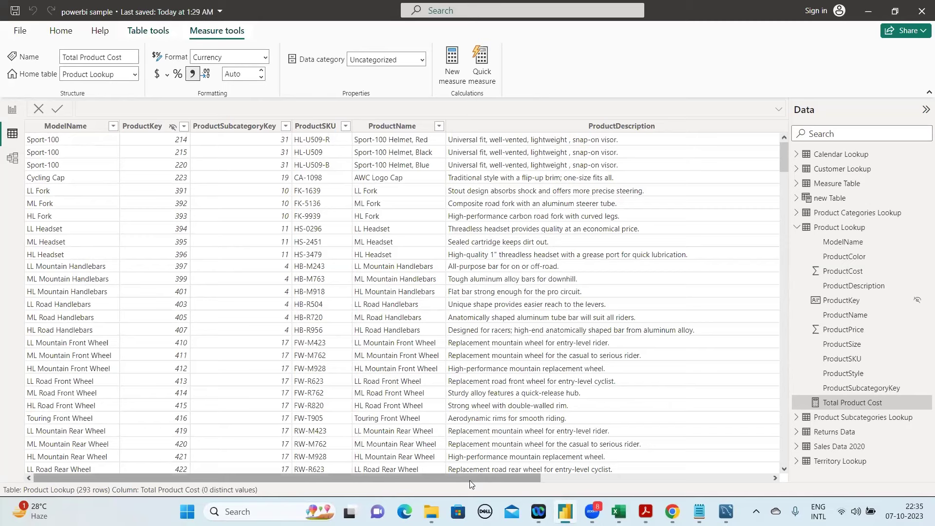
left_click(705, 478)
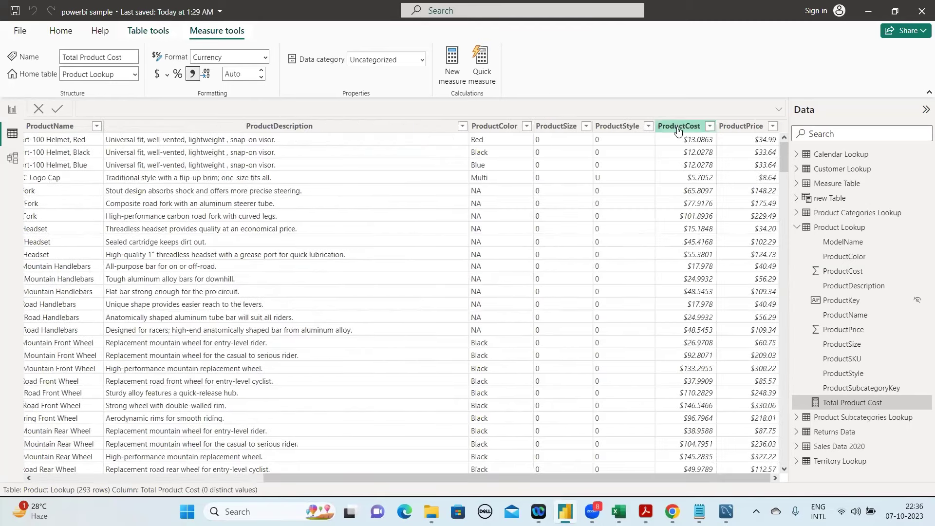
left_click(848, 273)
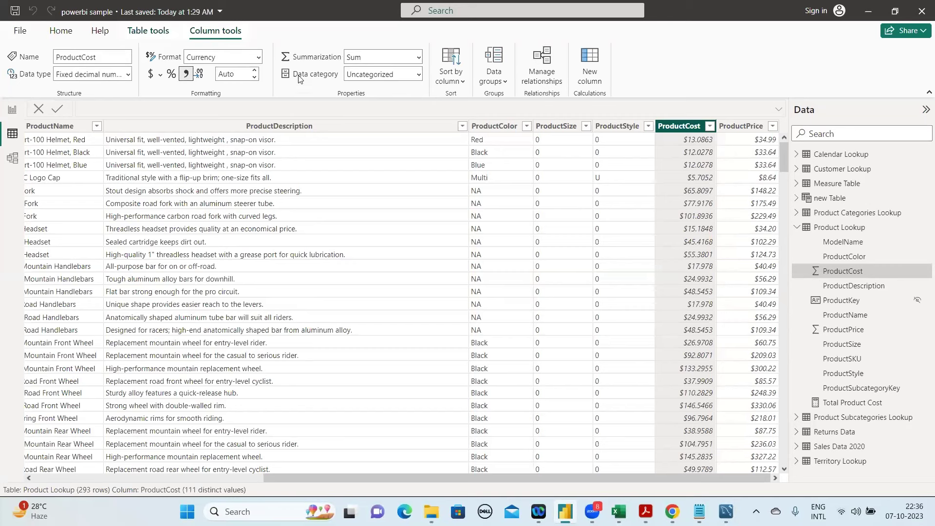
left_click(259, 58)
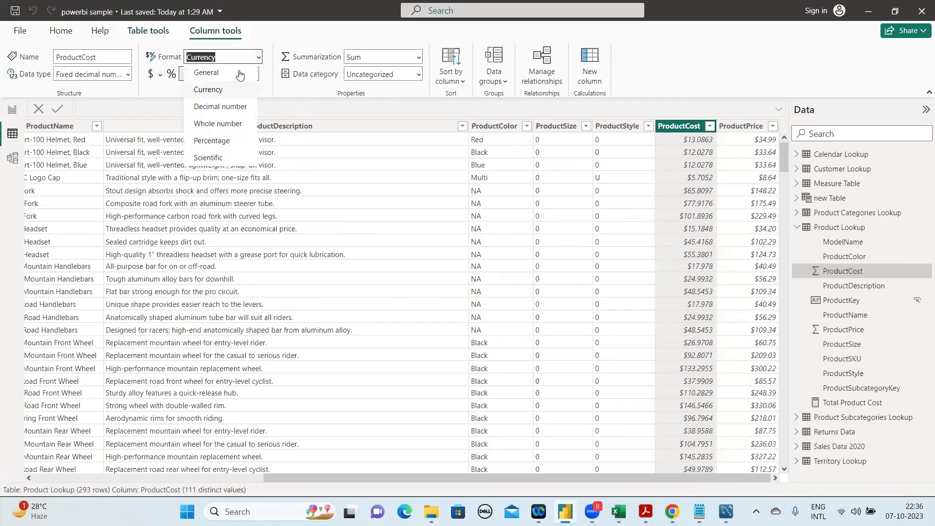
left_click(707, 162)
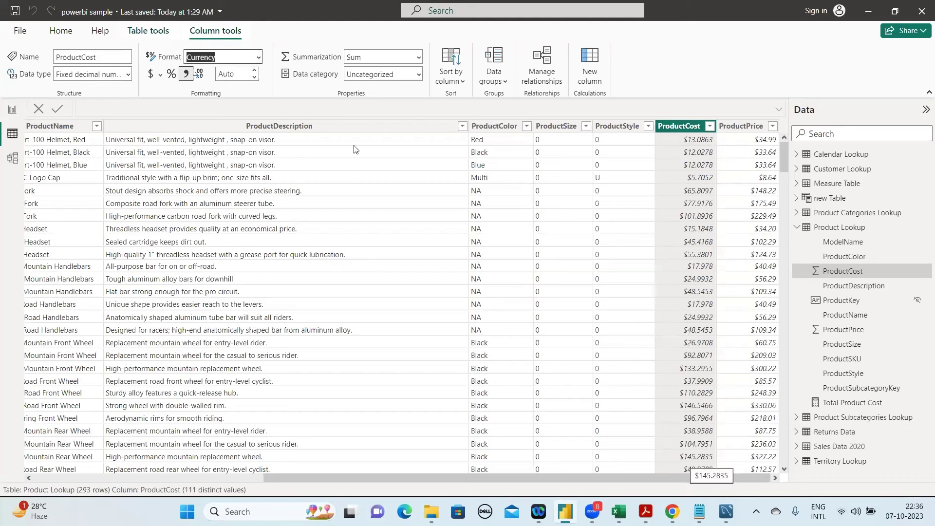
left_click(161, 77)
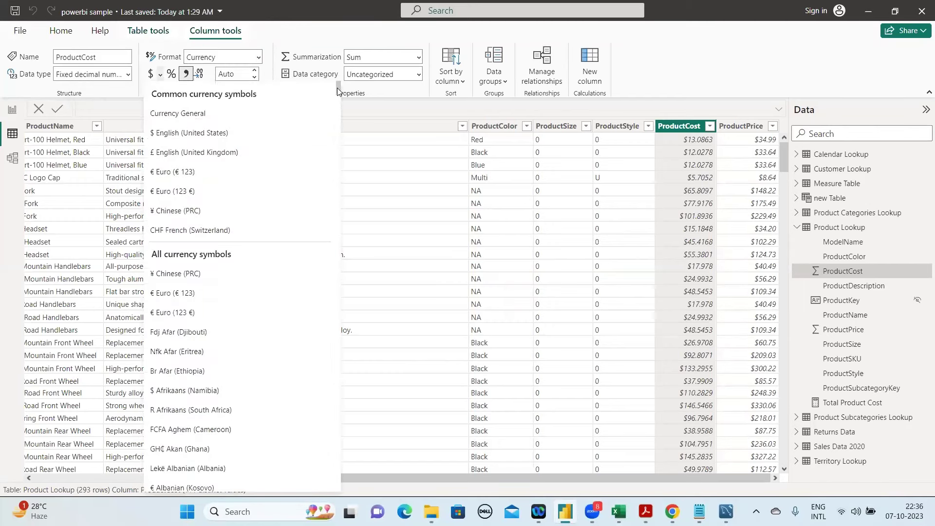
left_click_drag(339, 90, 338, 302)
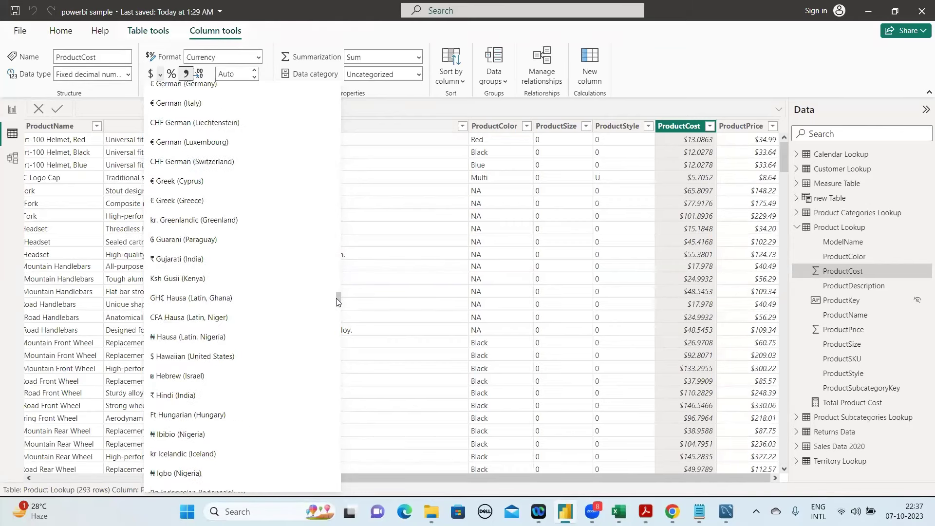
left_click(191, 396)
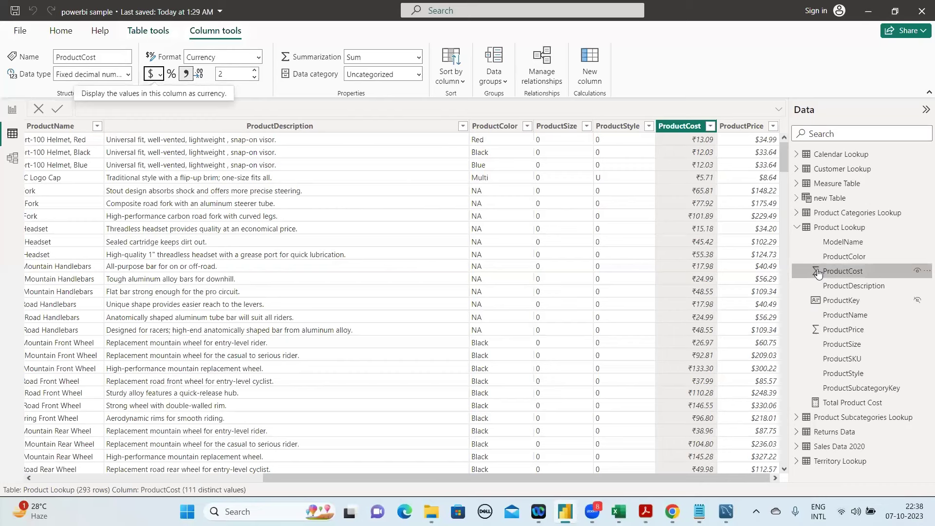
Examine the Calendar Lookup table's data and fields, including the Day Name column, and collapse the expanded tables in the field list
left_click(821, 154)
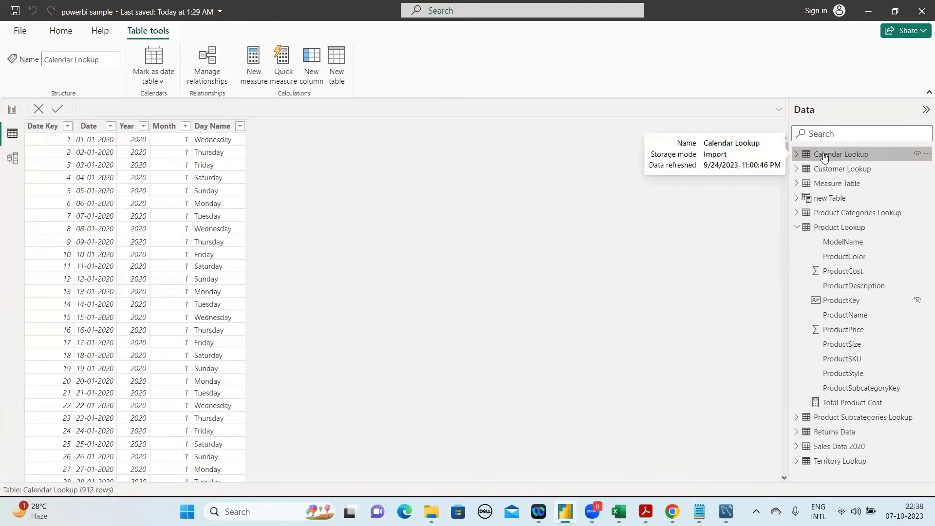
left_click(796, 155)
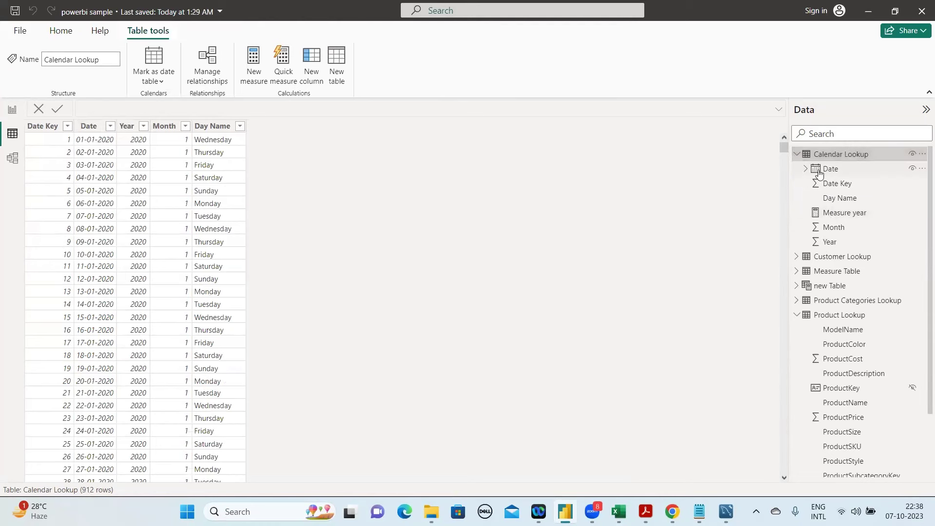
left_click(88, 127)
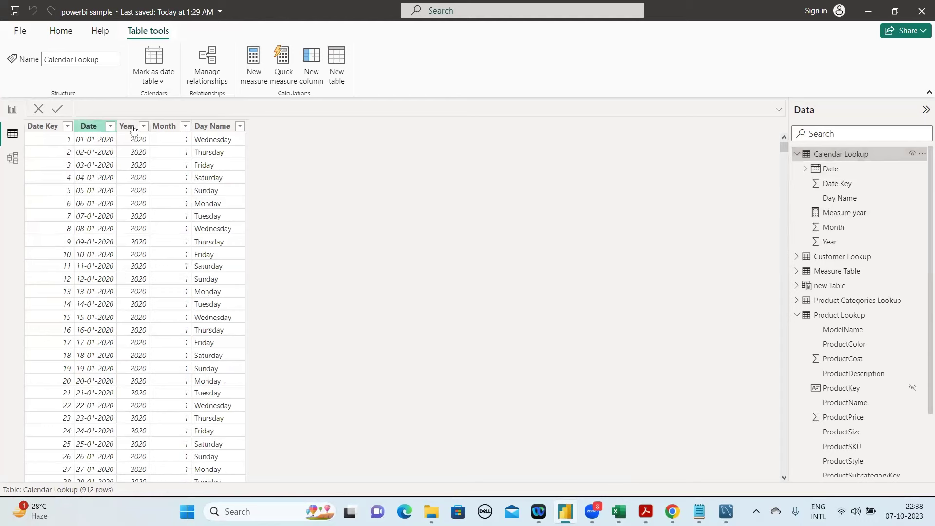
left_click(213, 128)
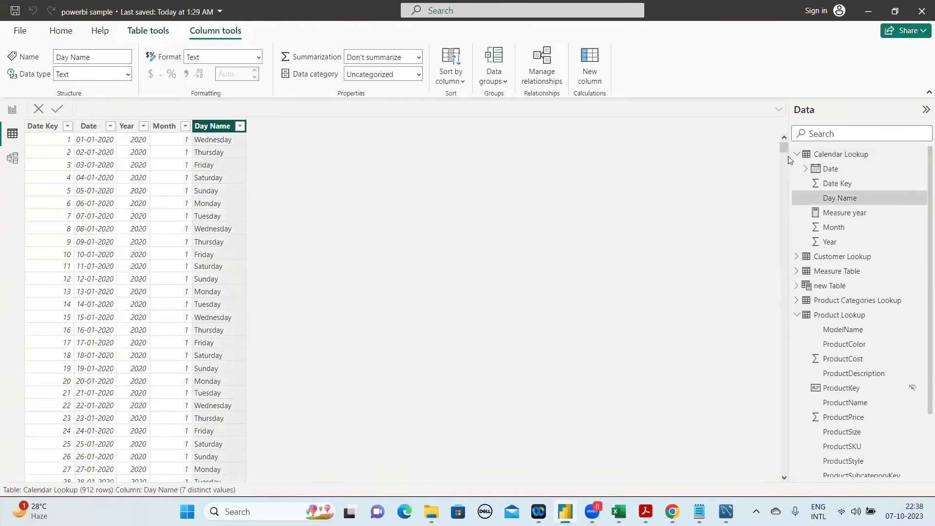
left_click(918, 156)
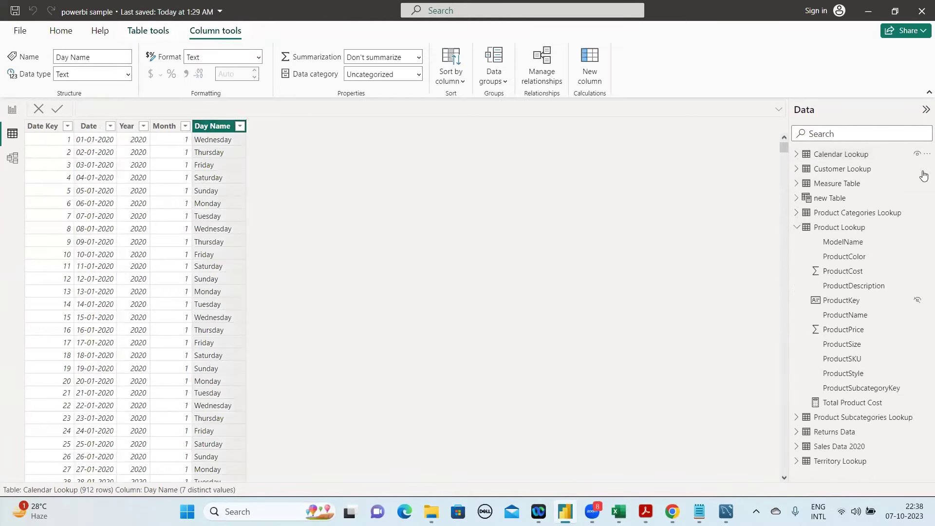
left_click(798, 228)
Examine the Territory Lookup table's Region and Country columns, the data category options for Country, and the table's fields in the model diagram
left_click(823, 287)
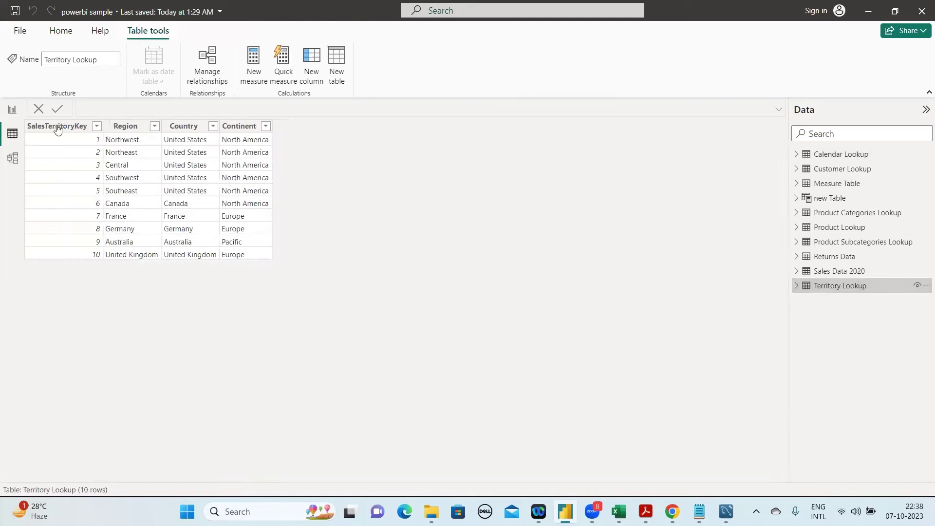
left_click(148, 125)
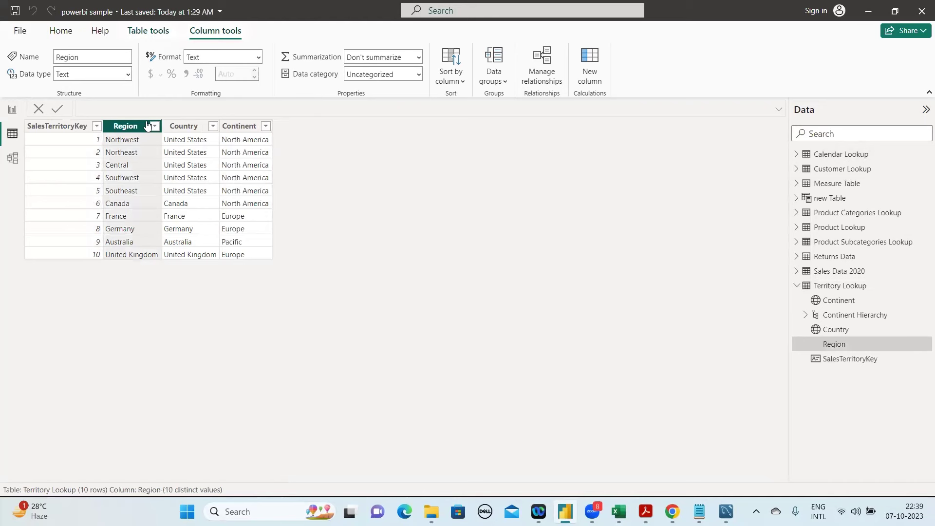
left_click(187, 127)
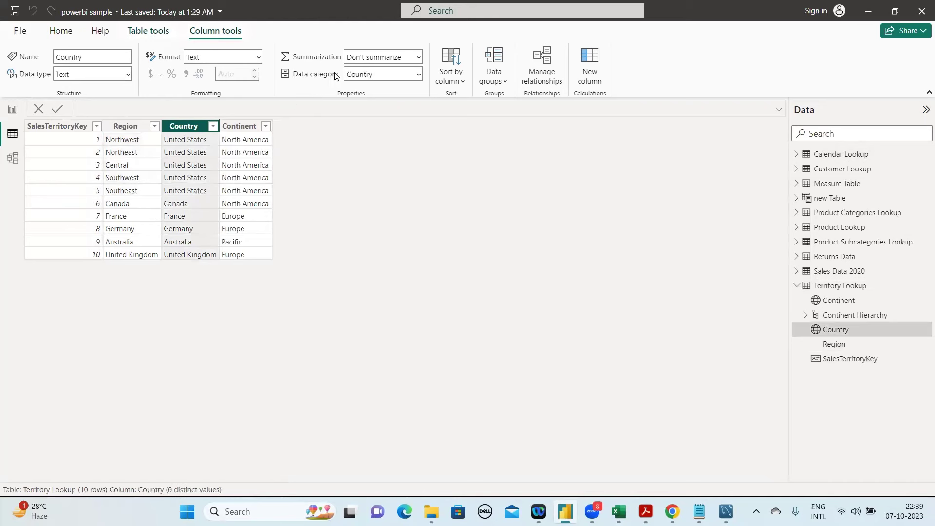
left_click_drag(342, 80, 292, 78)
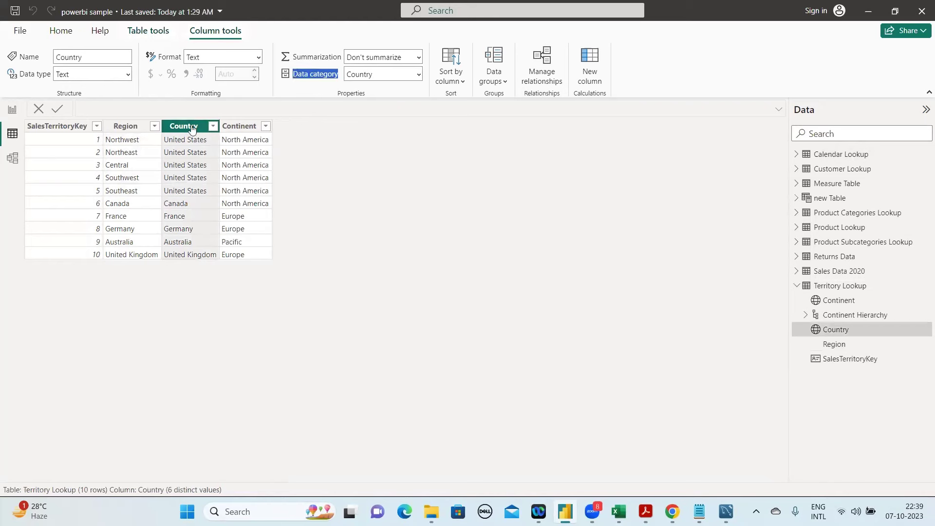
left_click(417, 77)
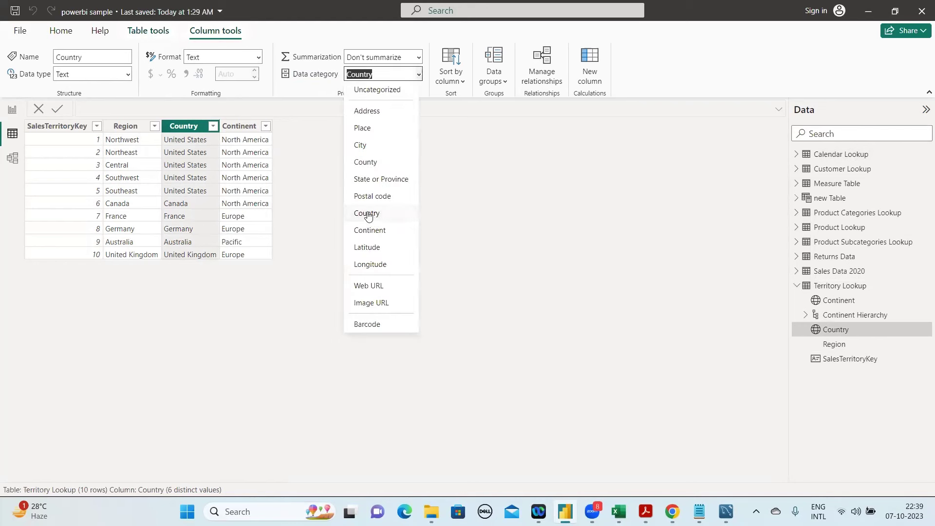
left_click(814, 336)
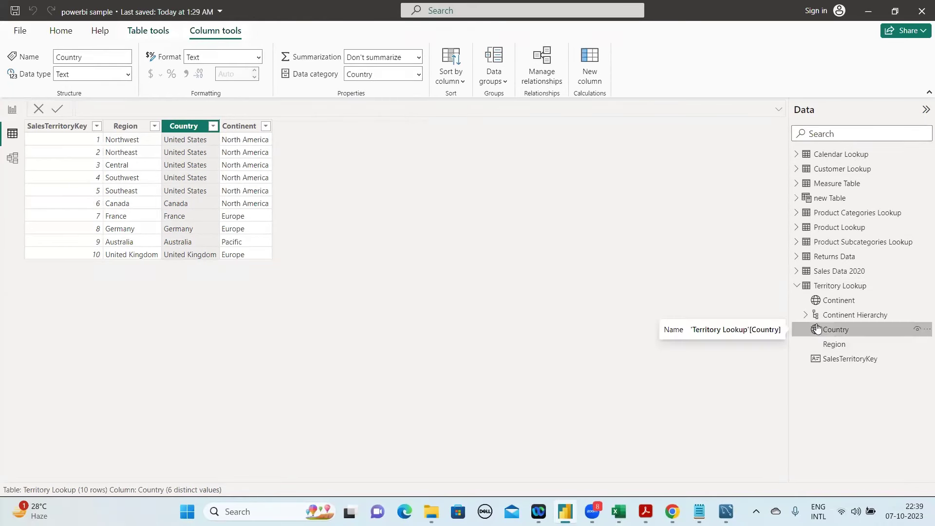
left_click(12, 159)
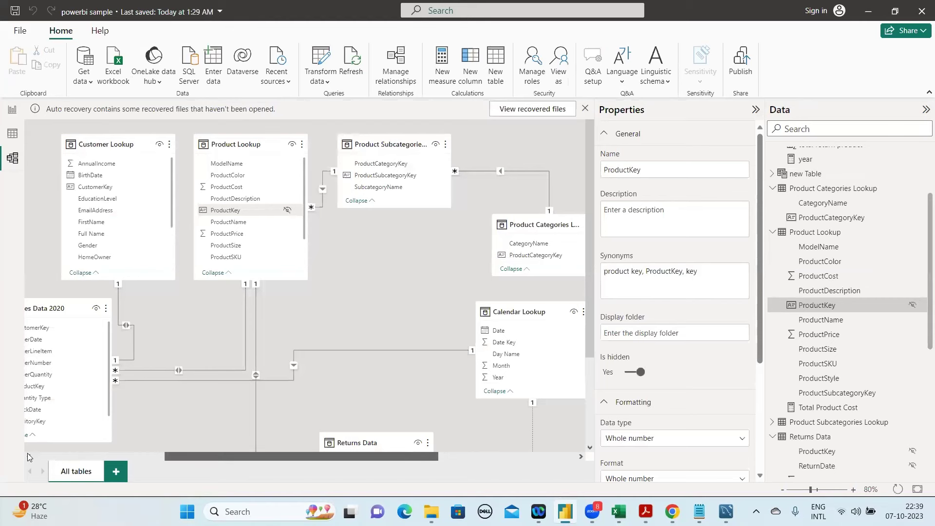
scroll(91, 254, "left", 5)
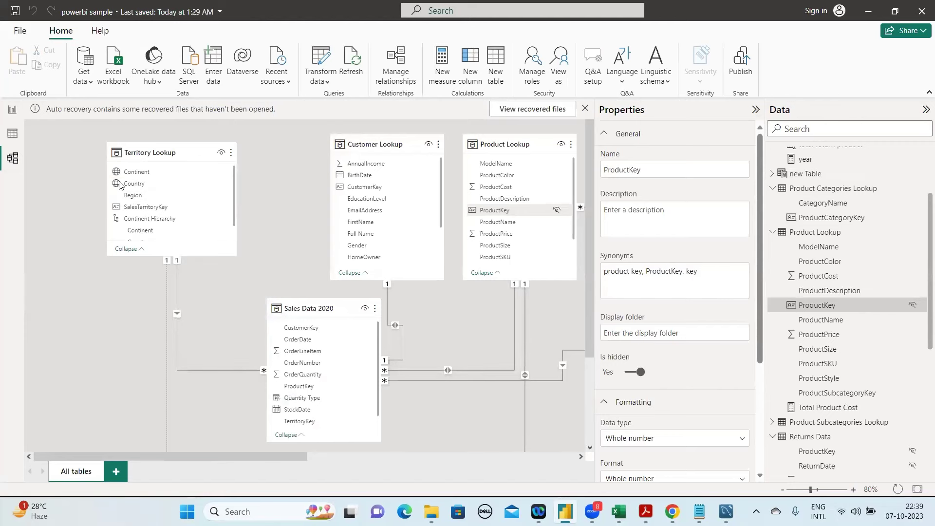
left_click(10, 137)
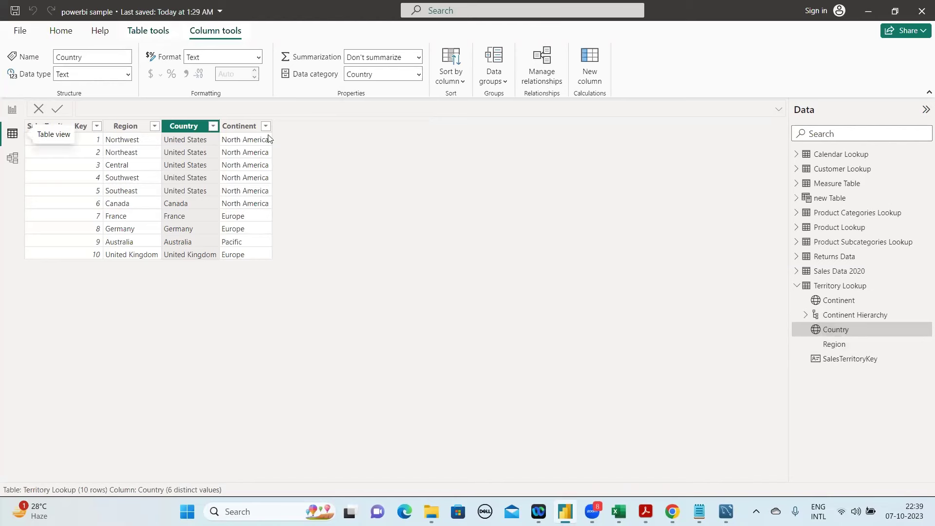
Review the available actions for the Continent Hierarchy and the Continent column in the Territory Lookup table, including creating a hierarchy
left_click(802, 287)
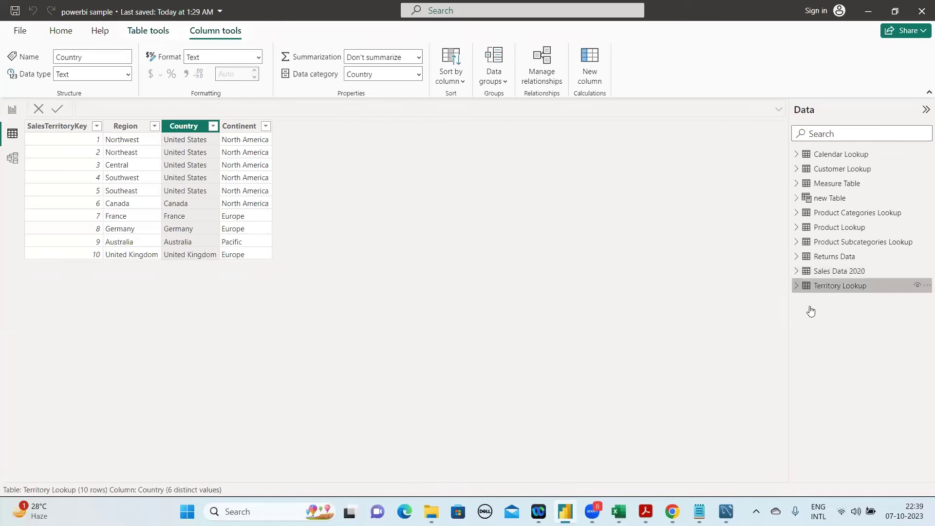
left_click(798, 291)
left_click(798, 290)
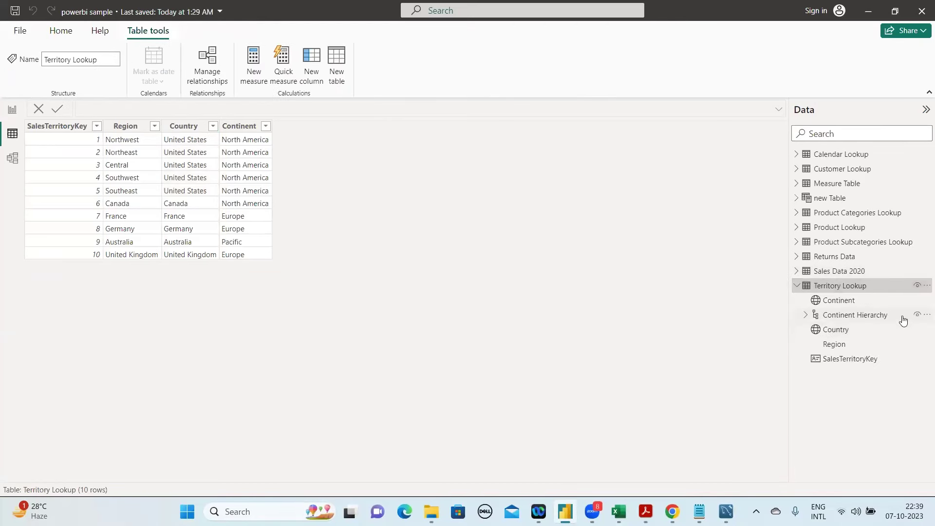
right_click(835, 314)
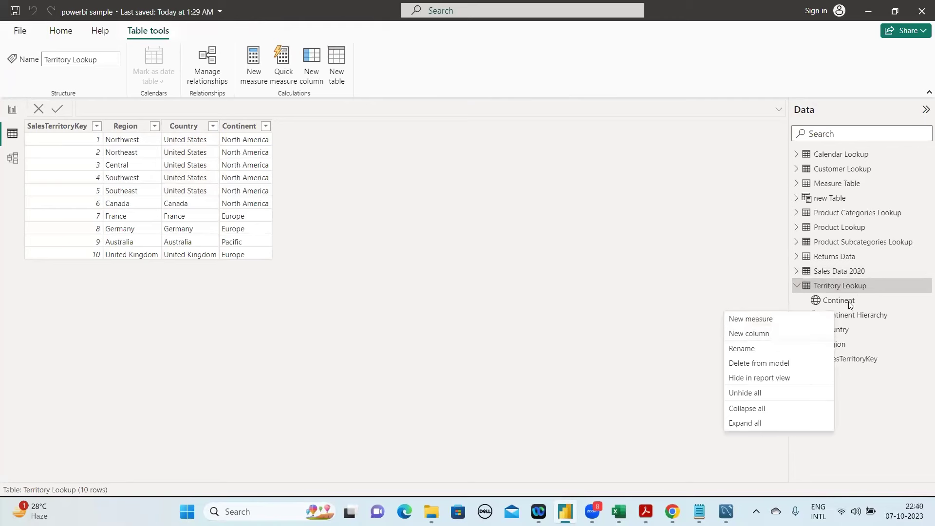
left_click(850, 302)
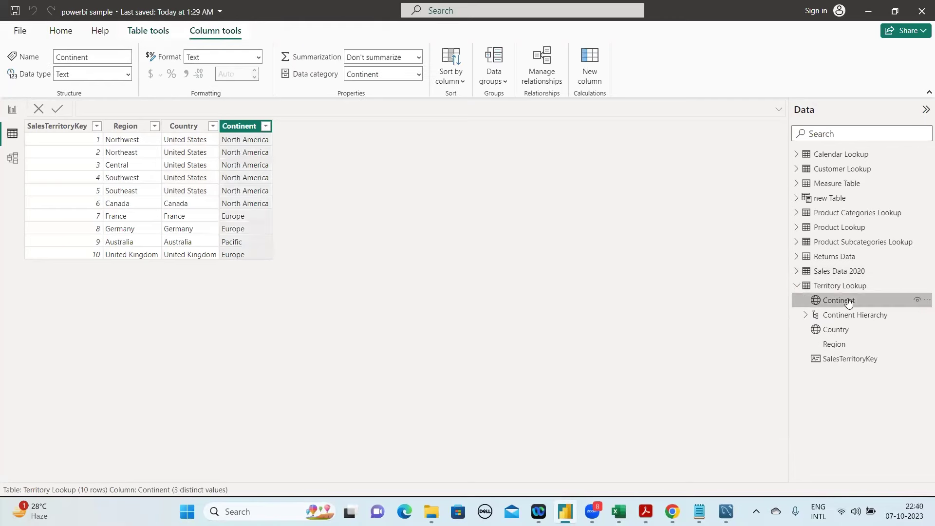
right_click(835, 304)
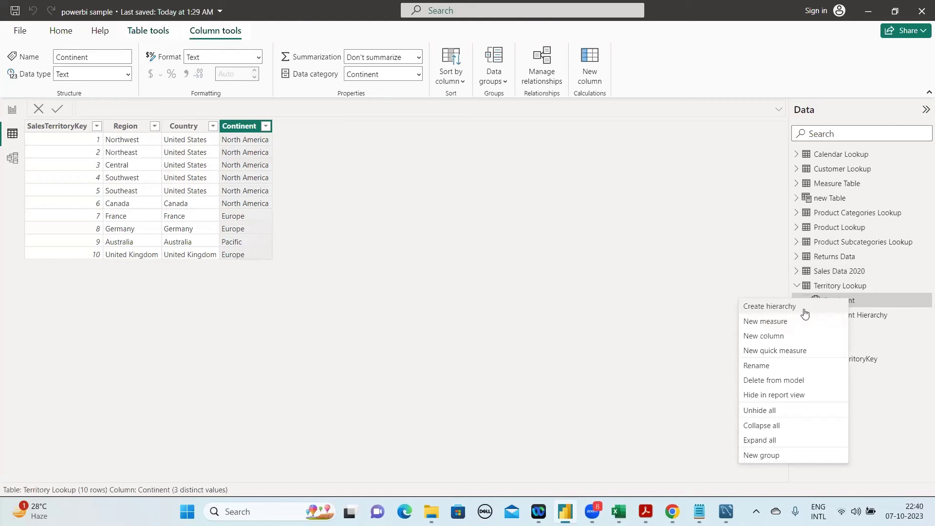
key("Escape")
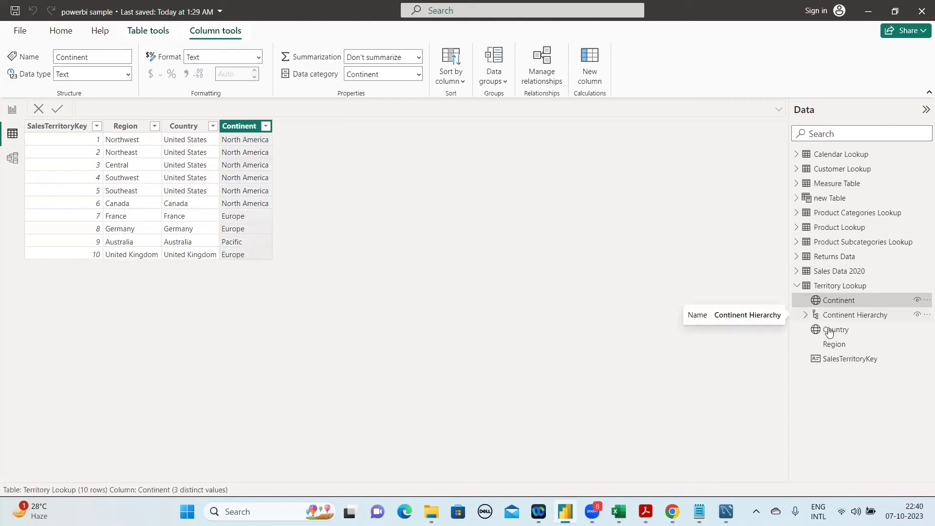
Create a second hierarchy from the Territory Lookup table's Continent column and expand both Continent hierarchies in the field list
left_click(839, 302)
left_click(880, 298)
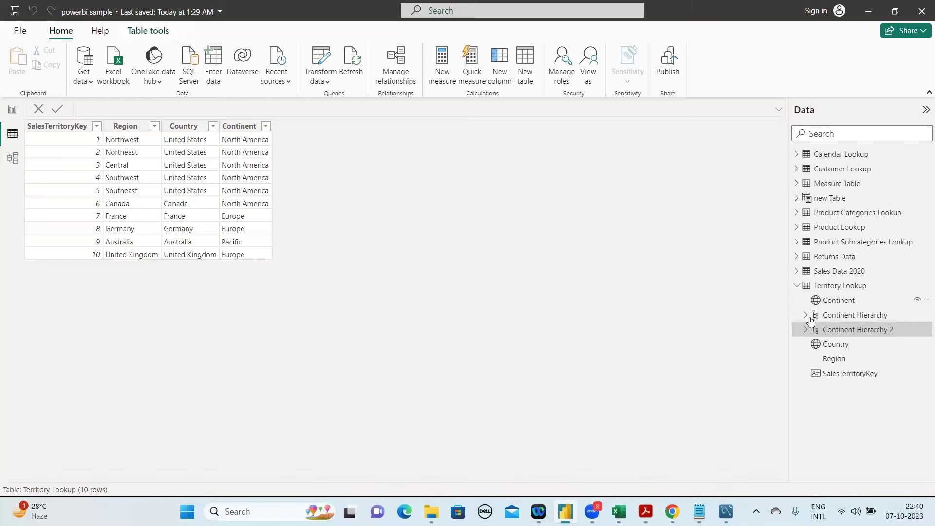
left_click(854, 316)
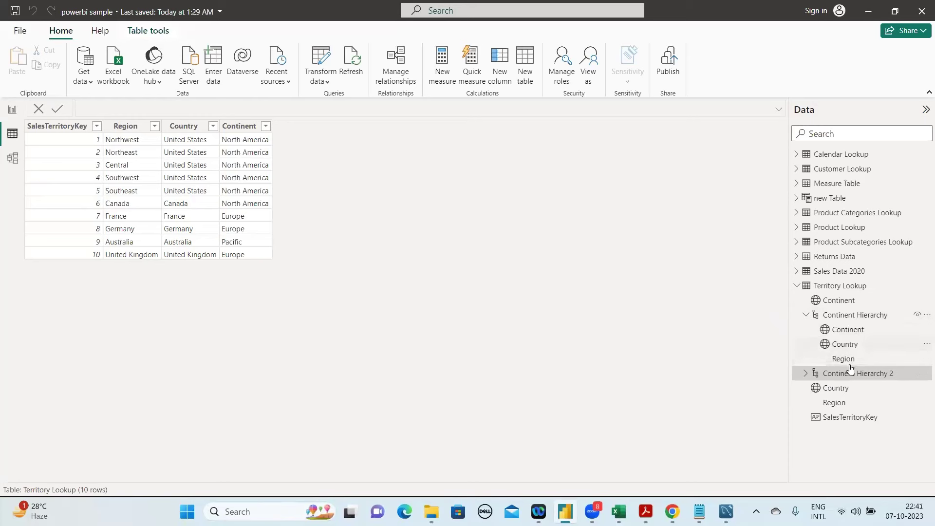
left_click(805, 374)
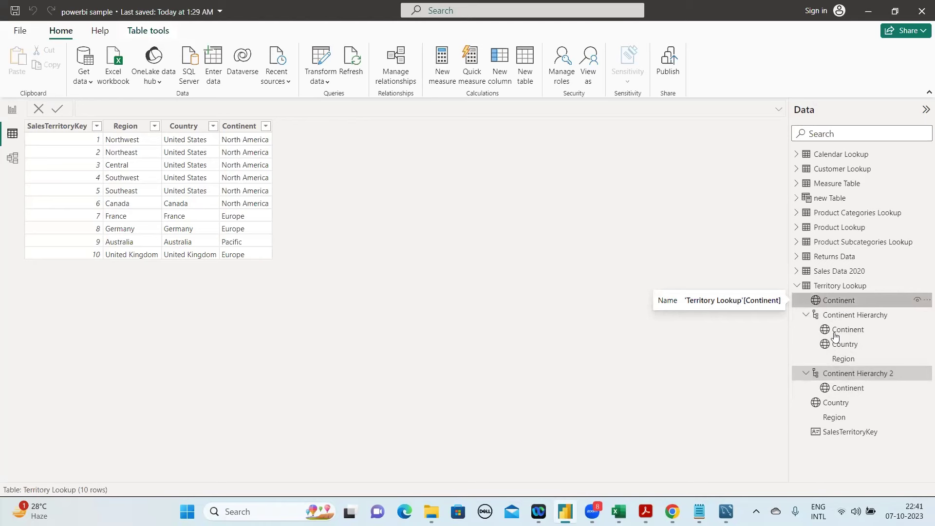
Try to add the Territory Lookup table's Country and Region columns to Continent Hierarchy 2 in the field list
left_click(841, 411)
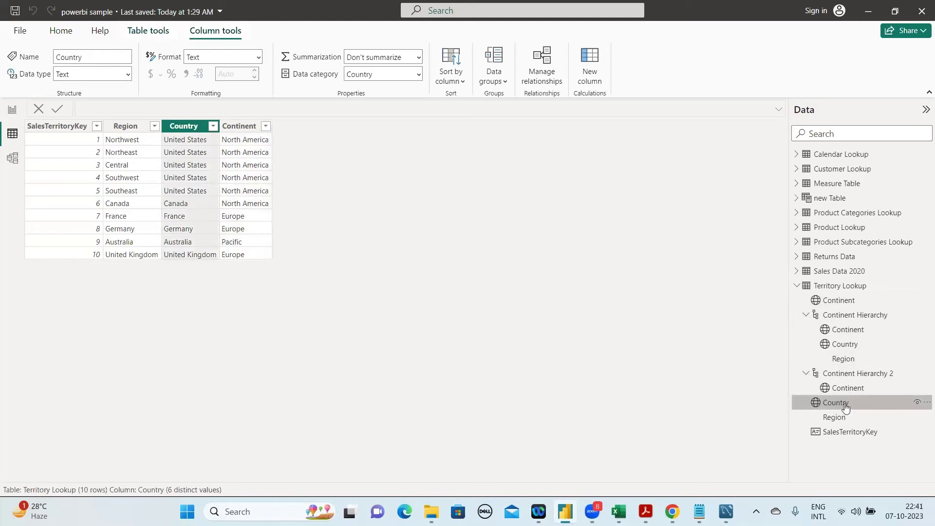
left_click_drag(845, 408, 864, 386)
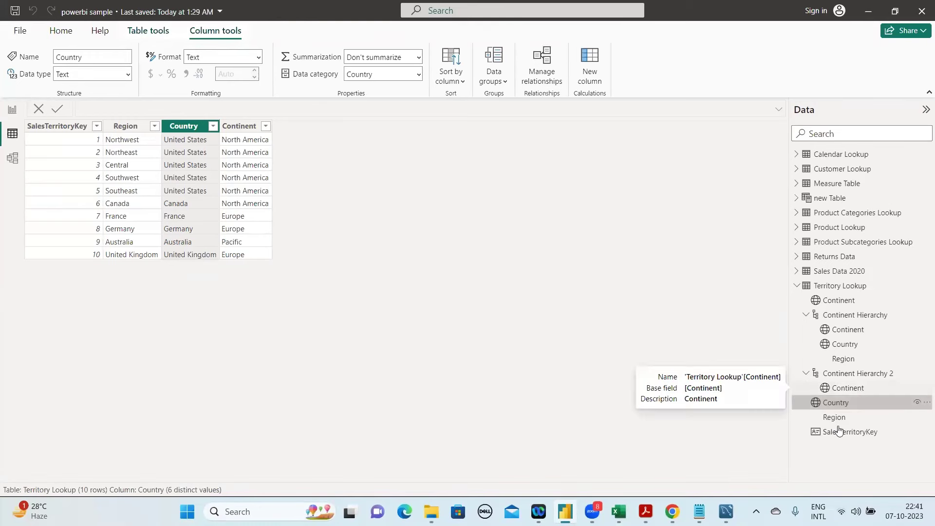
left_click_drag(819, 408, 880, 383)
left_click(806, 374)
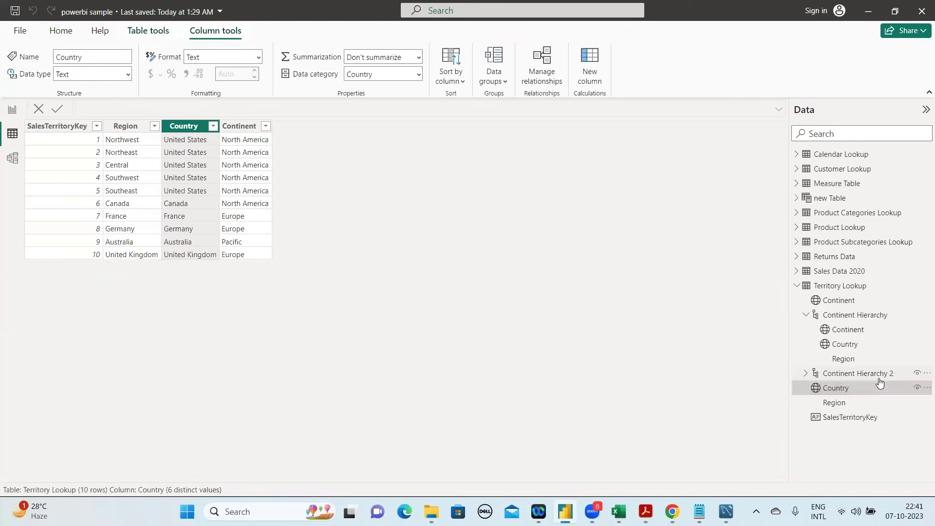
left_click_drag(838, 405, 840, 384)
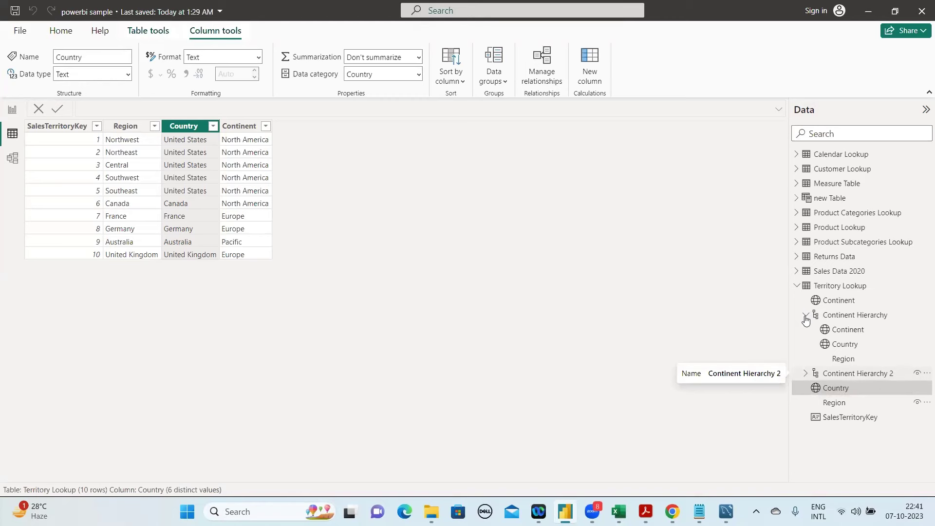
left_click(824, 373)
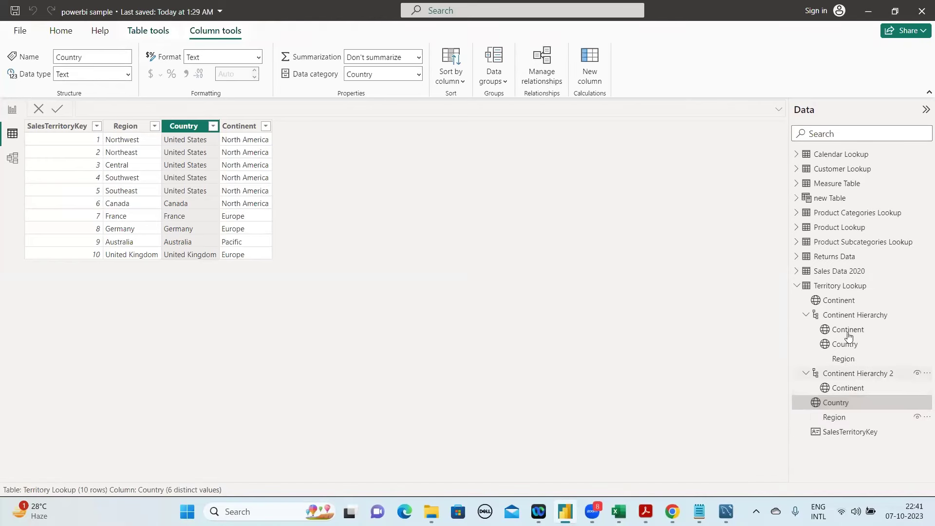
right_click(854, 376)
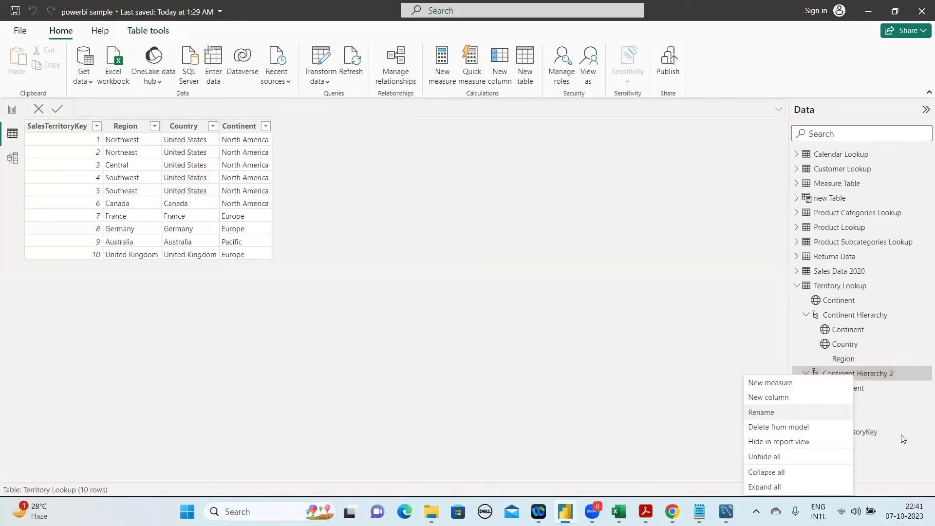
left_click(609, 437)
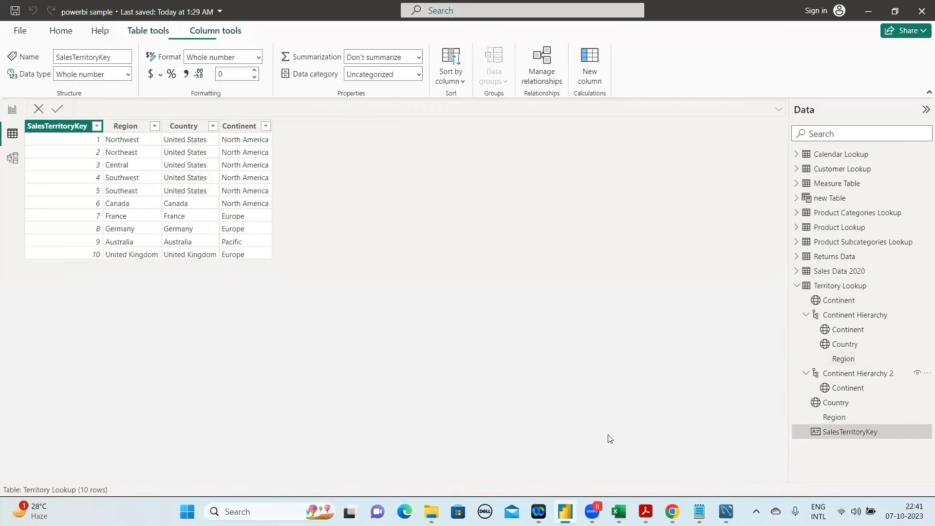
left_click_drag(835, 416, 869, 333)
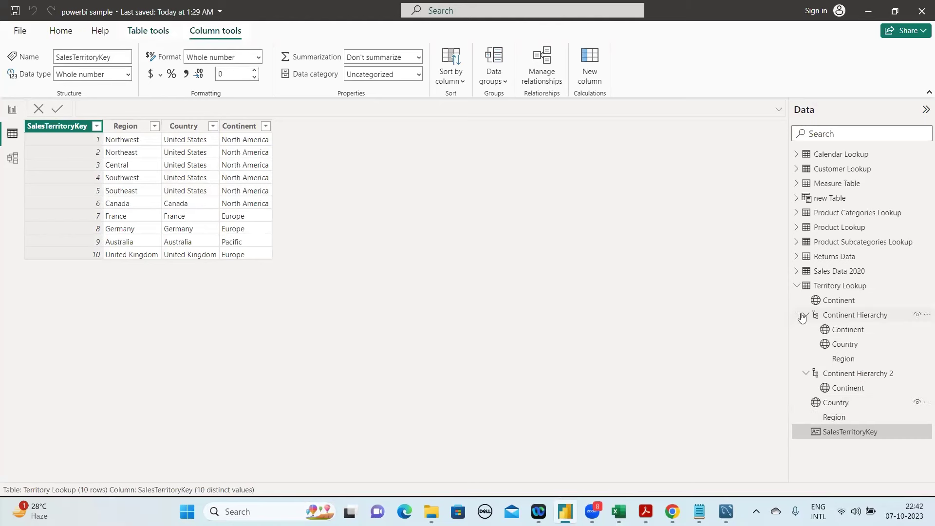
left_click(803, 315)
mouse_move(835, 365)
left_mouse_down()
mouse_move(852, 340)
mouse_move(851, 315)
mouse_move(846, 350)
left_mouse_up()
left_click_drag(840, 371, 864, 332)
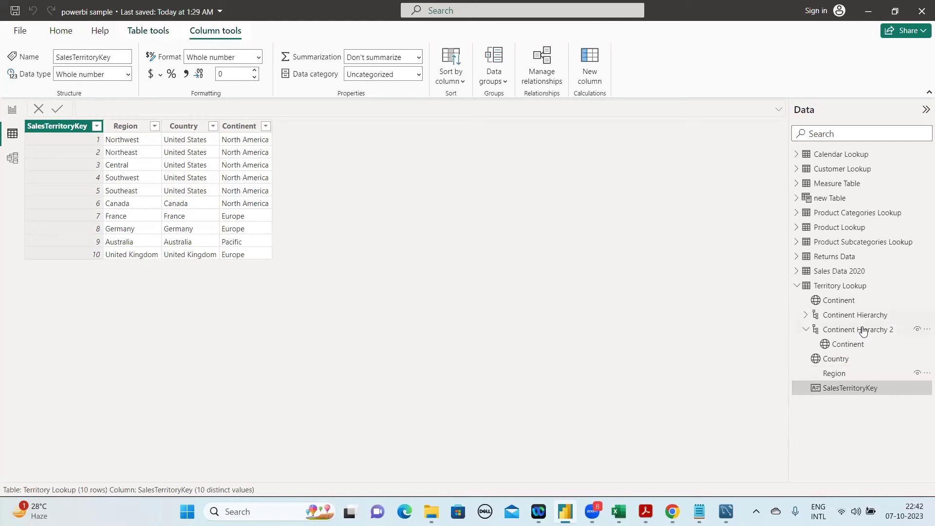
Delete Continent Hierarchy 2 from the Territory Lookup table
left_click(864, 331)
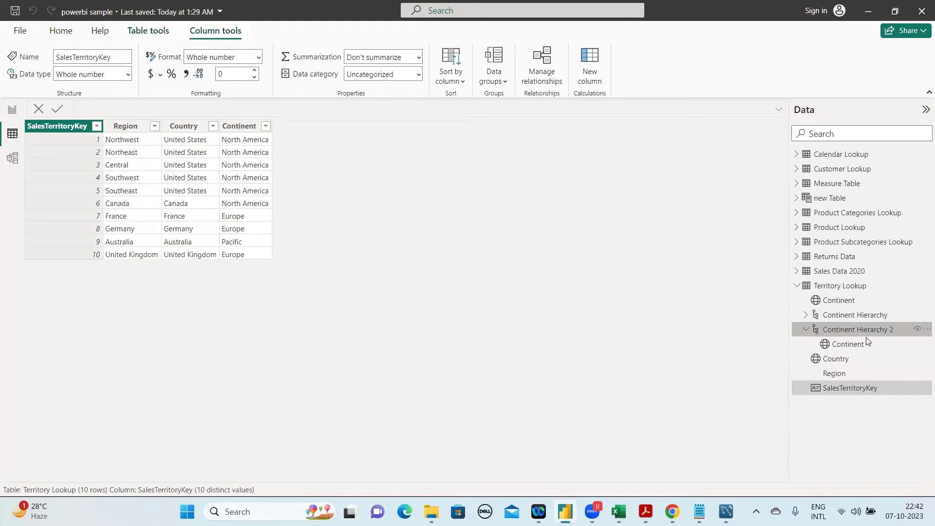
right_click(867, 341)
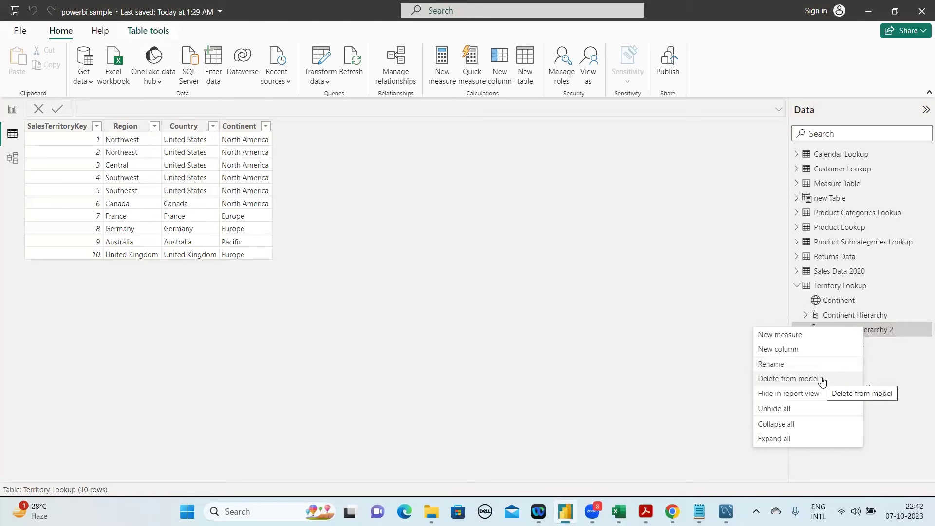
left_click(853, 331)
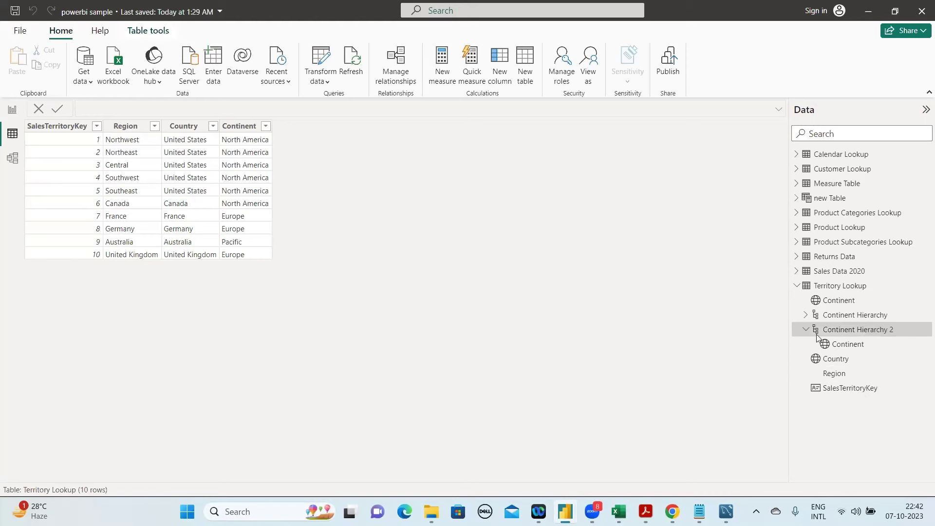
key("Delete")
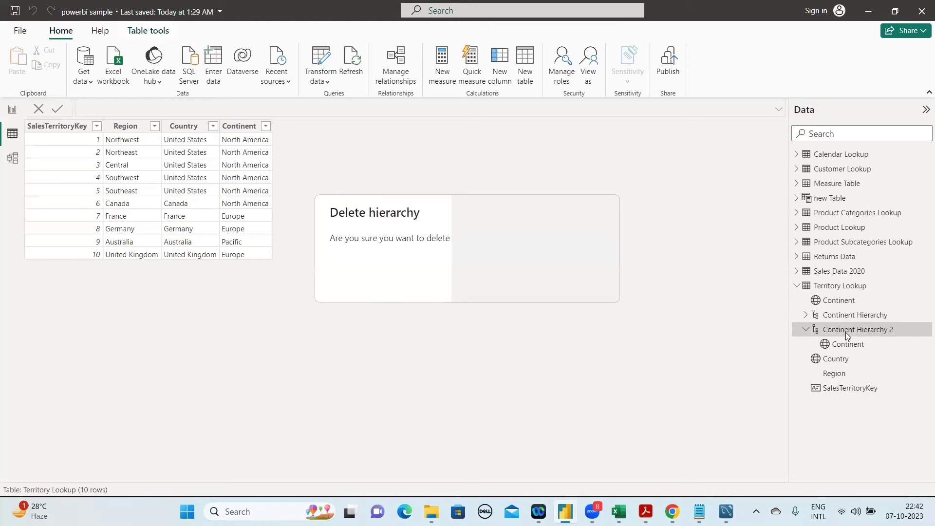
left_click(540, 277)
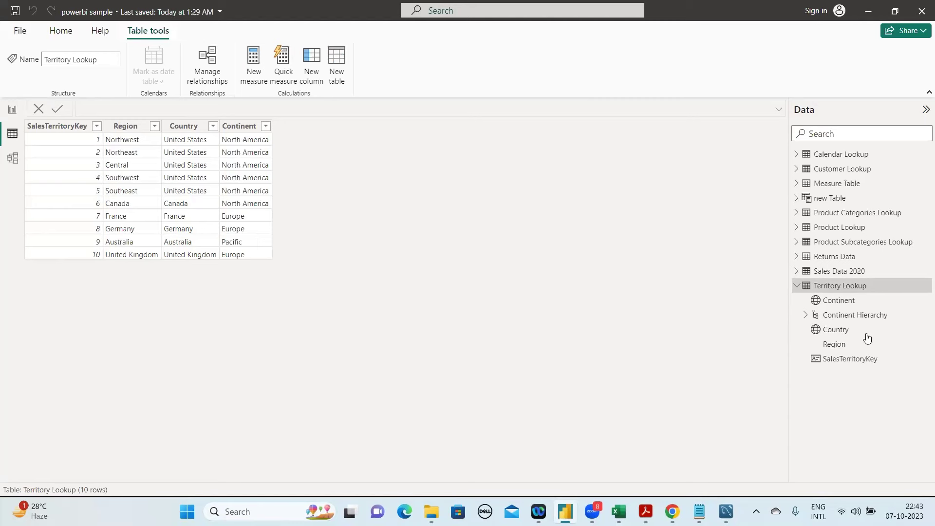
Switch to the report view and clear the highlighted product in the Order Quantity Measure by ProductName chart
left_click(9, 115)
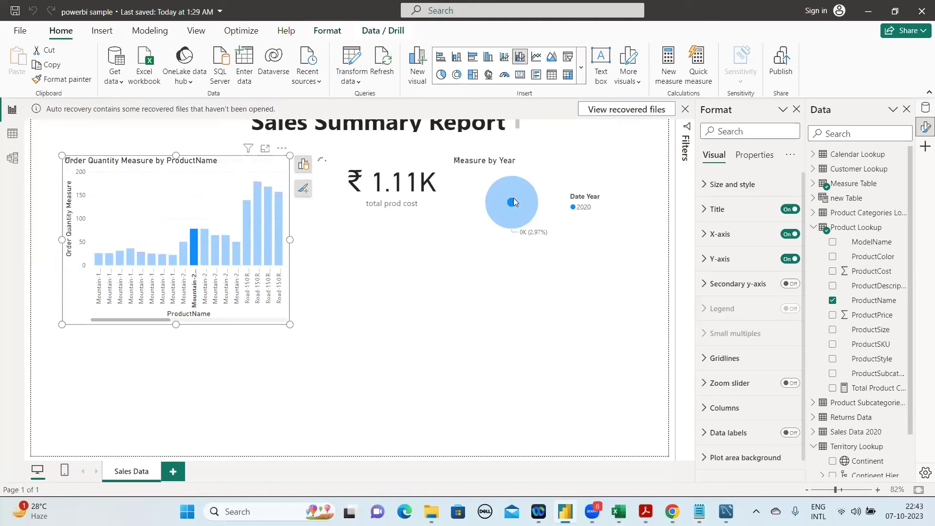
left_click(189, 236)
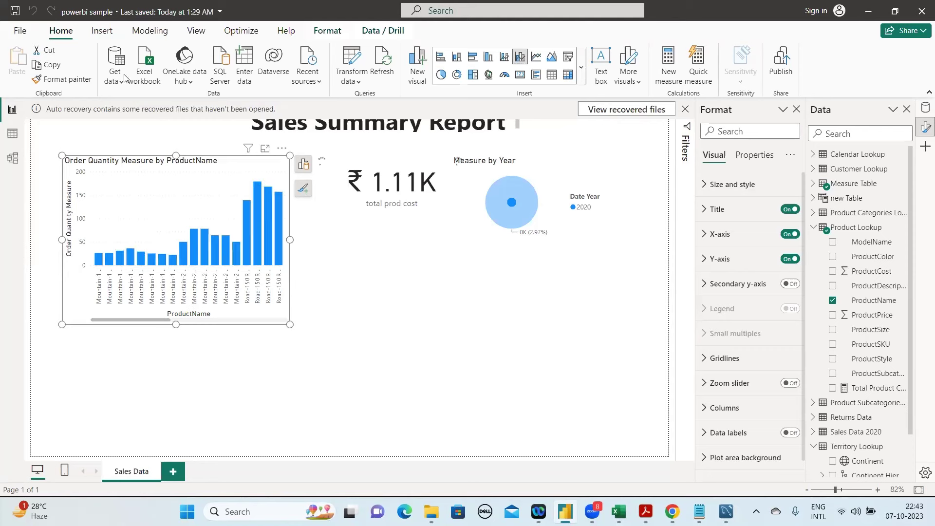
key("Escape")
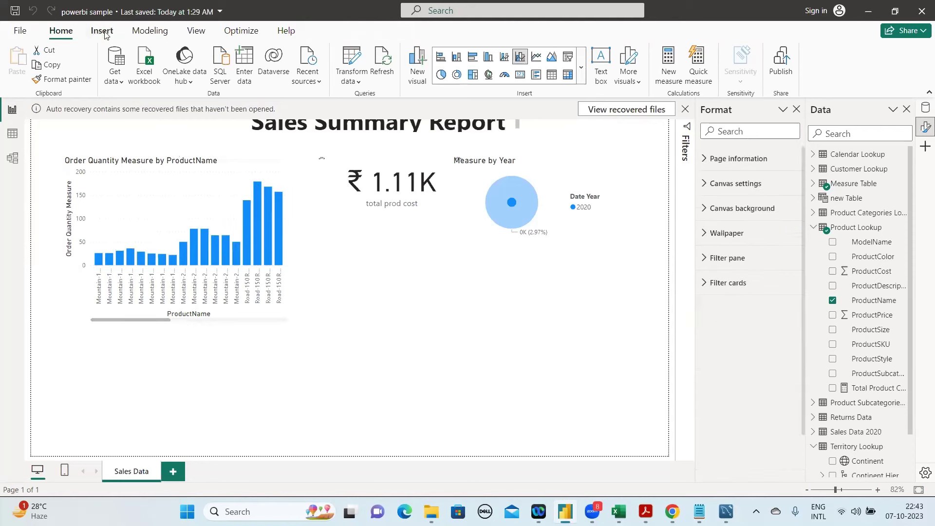
Insert a blank visual, enlarge it and place it in the empty area below the total prod cost card and the pie chart
left_click(103, 32)
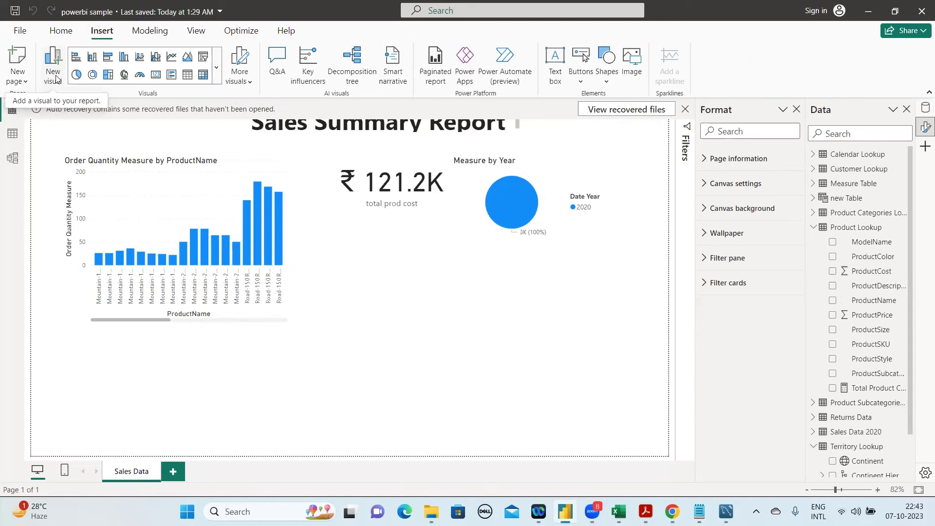
left_click(56, 77)
left_click_drag(231, 374, 312, 331)
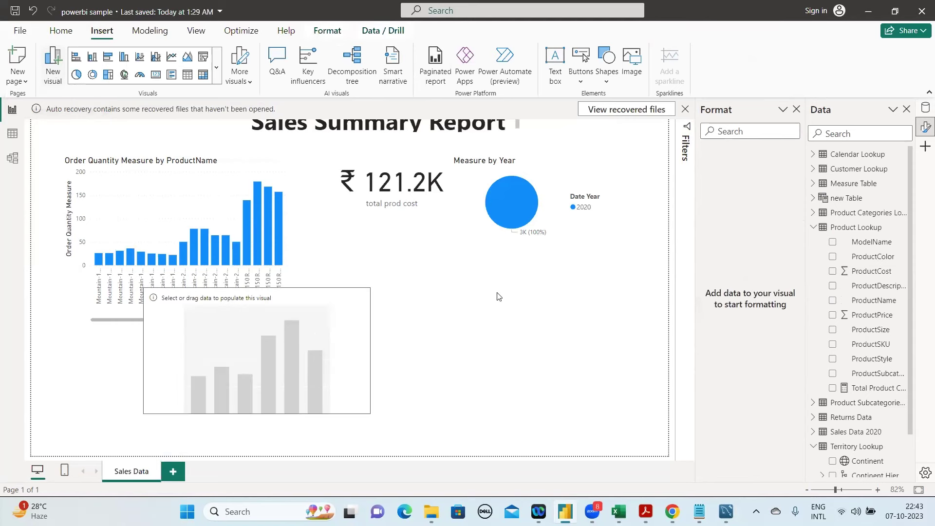
left_click_drag(498, 296, 499, 297)
left_click_drag(593, 400, 589, 397)
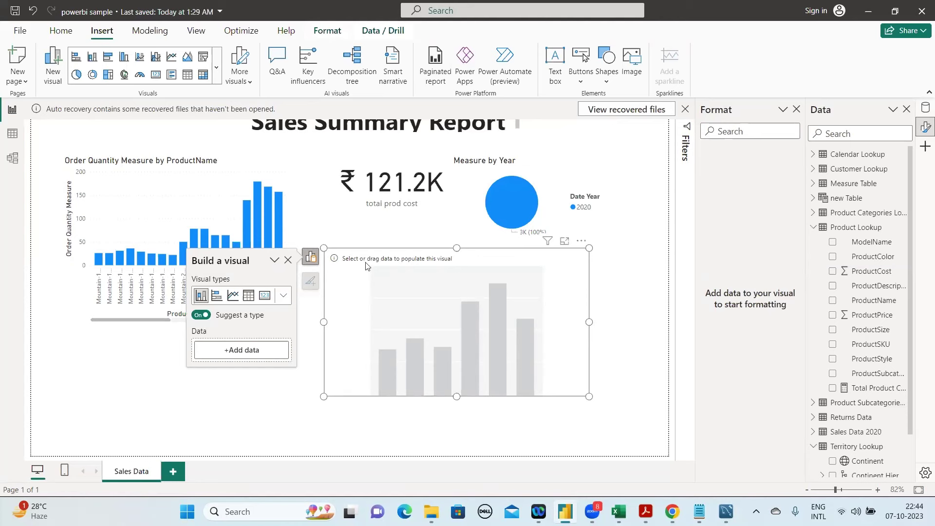
key("Escape")
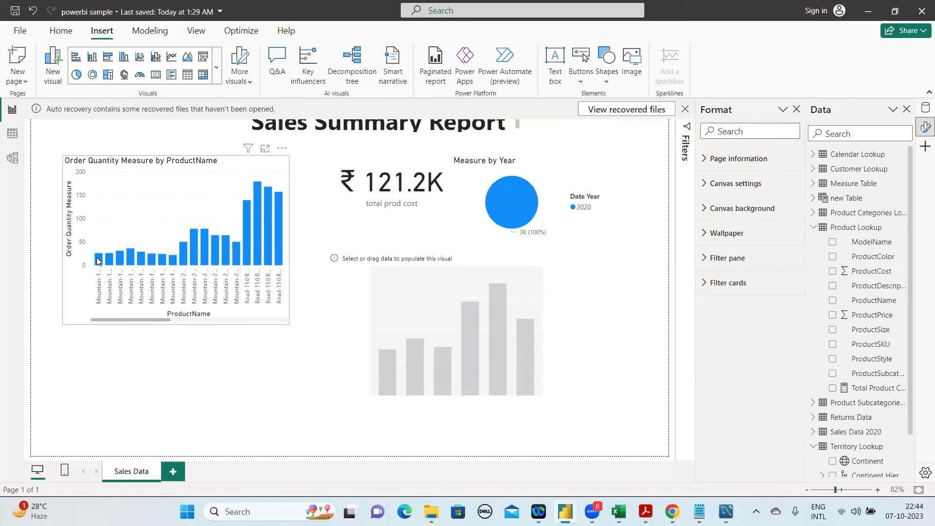
mouse_move(97, 262)
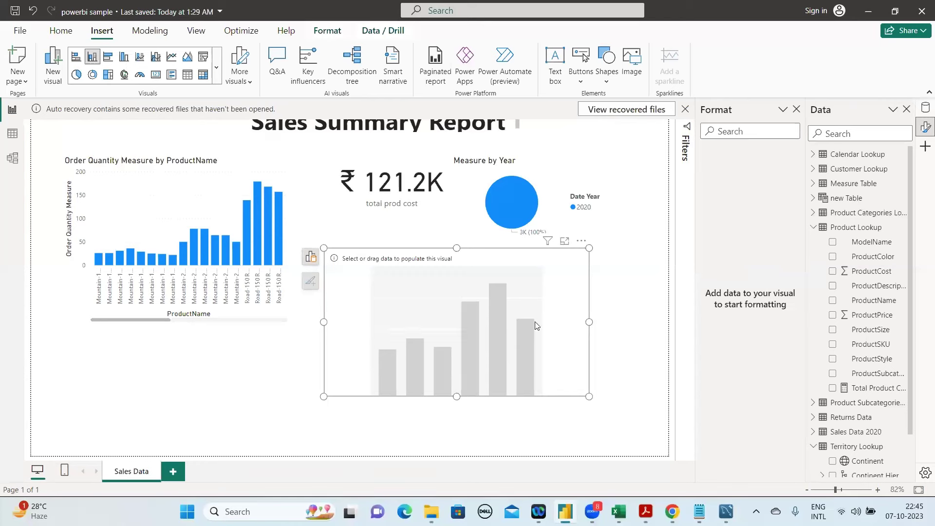
left_click_drag(523, 303, 536, 326)
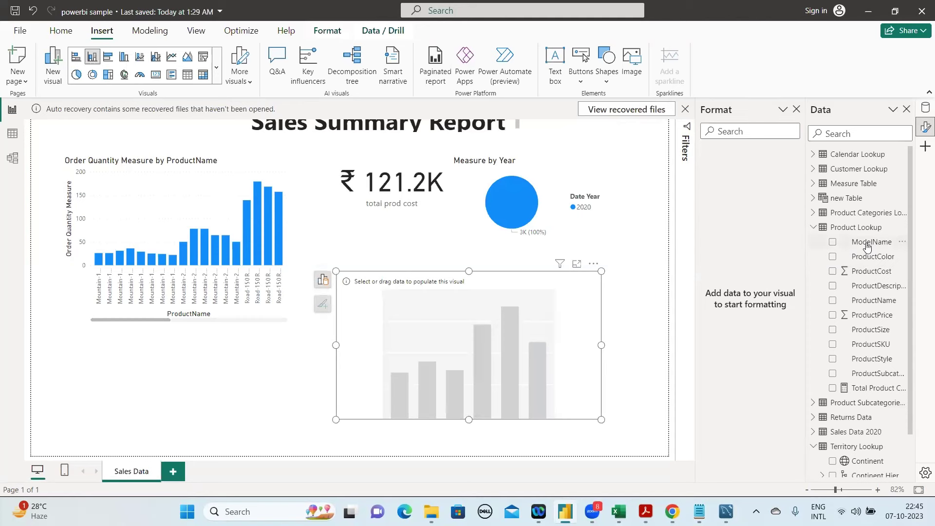
Try the Product Lookup table's ModelName field in the new visual and remove it again
left_click_drag(872, 242, 507, 349)
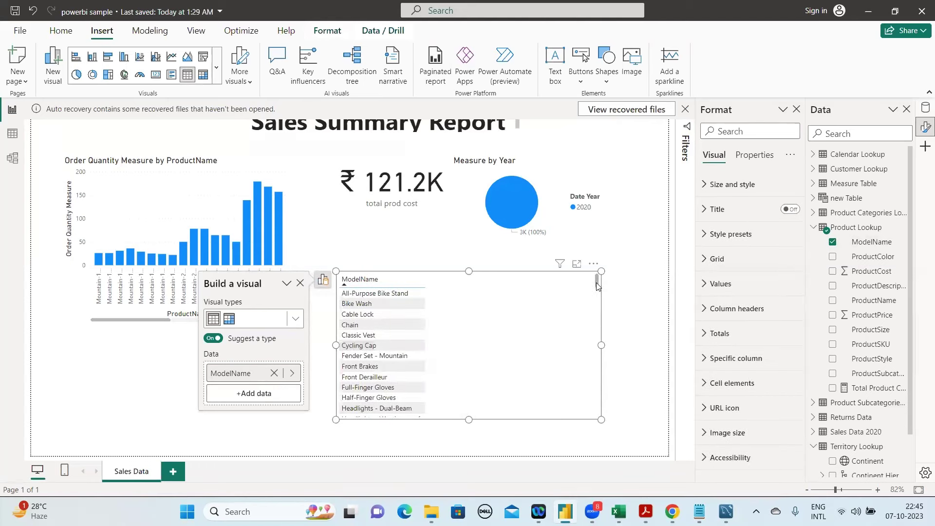
left_click_drag(596, 283, 599, 246)
left_click(300, 286)
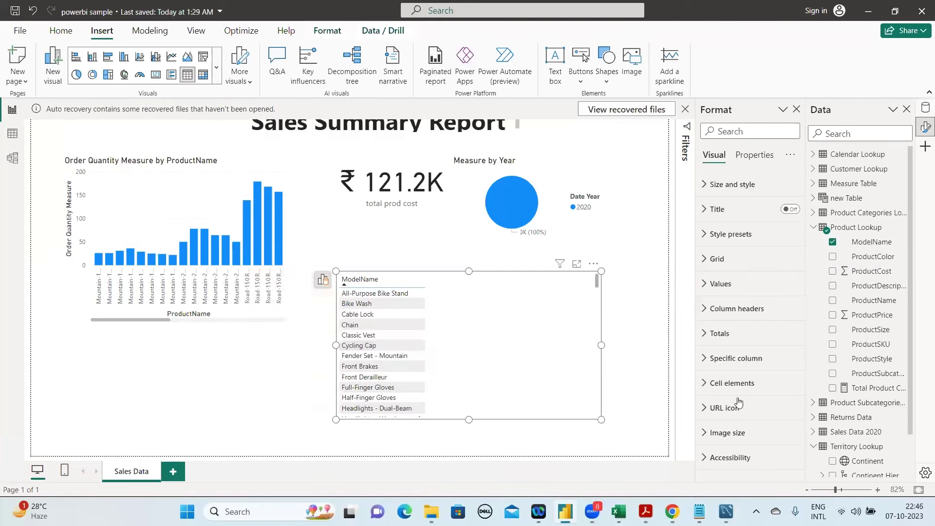
left_click(833, 244)
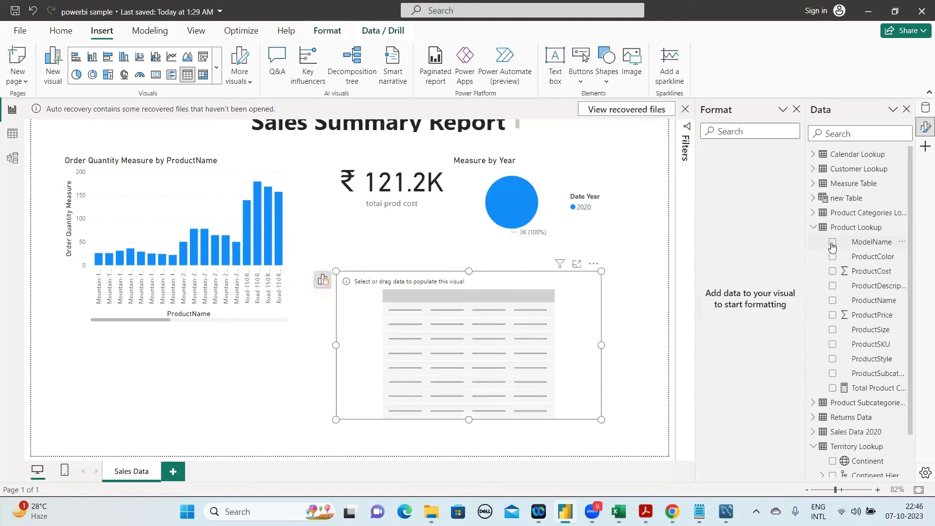
left_click(832, 245)
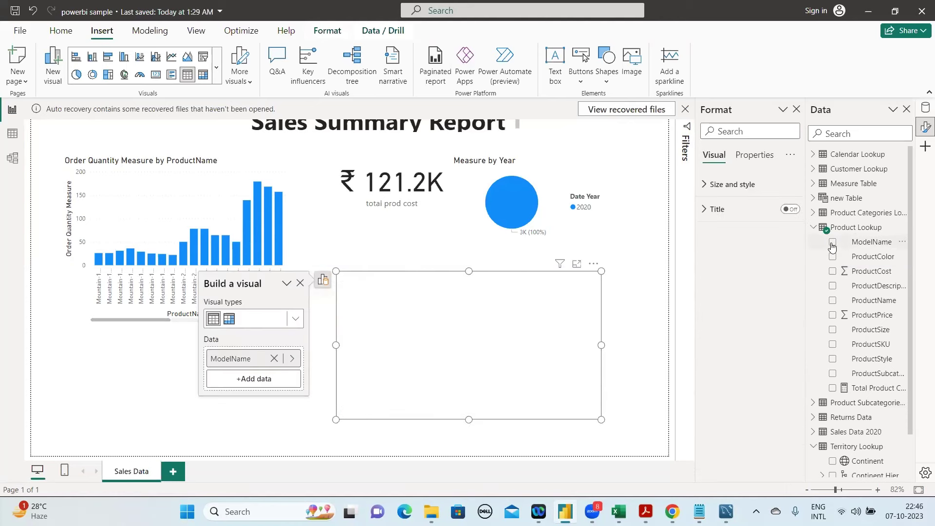
left_click(833, 244)
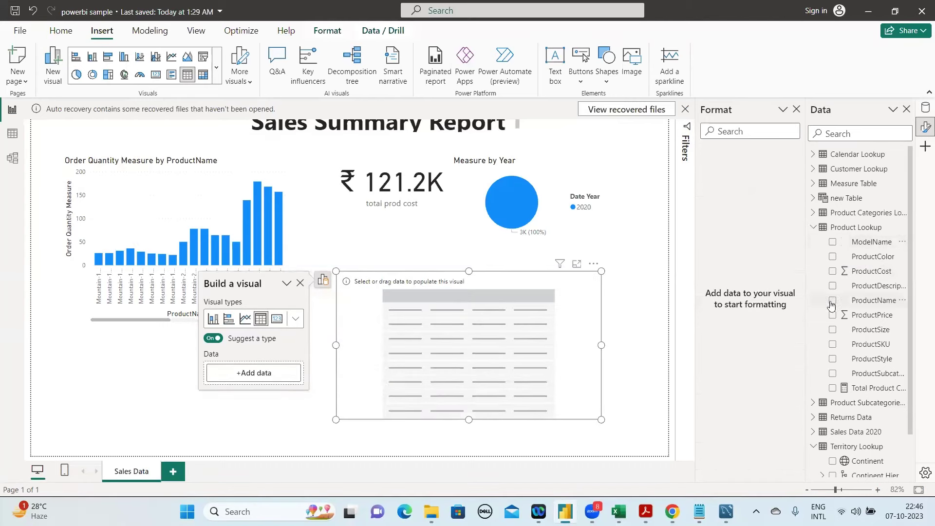
Show the Total Product Cost measure in the new visual as a card, shrink it and move it below the total prod cost card
left_click(833, 389)
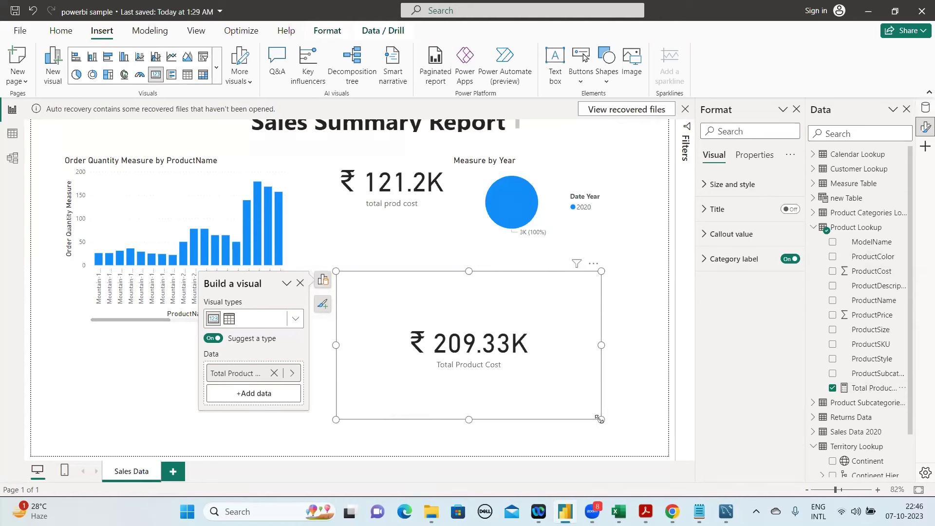
left_click_drag(601, 419, 514, 346)
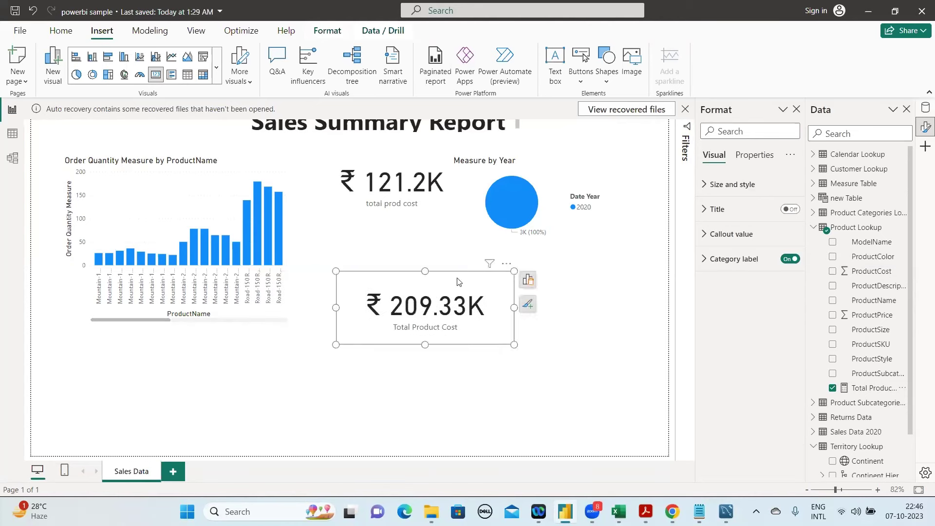
left_click_drag(433, 271, 430, 256)
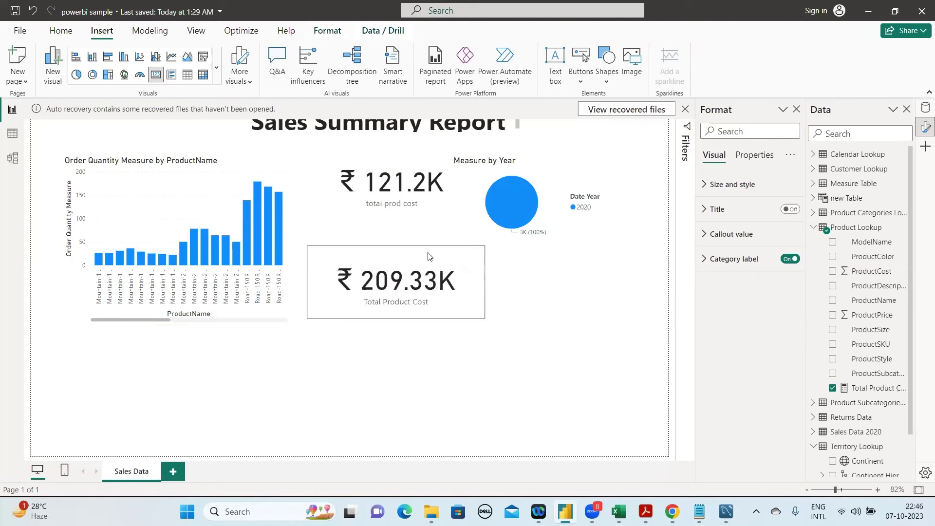
left_click(430, 257)
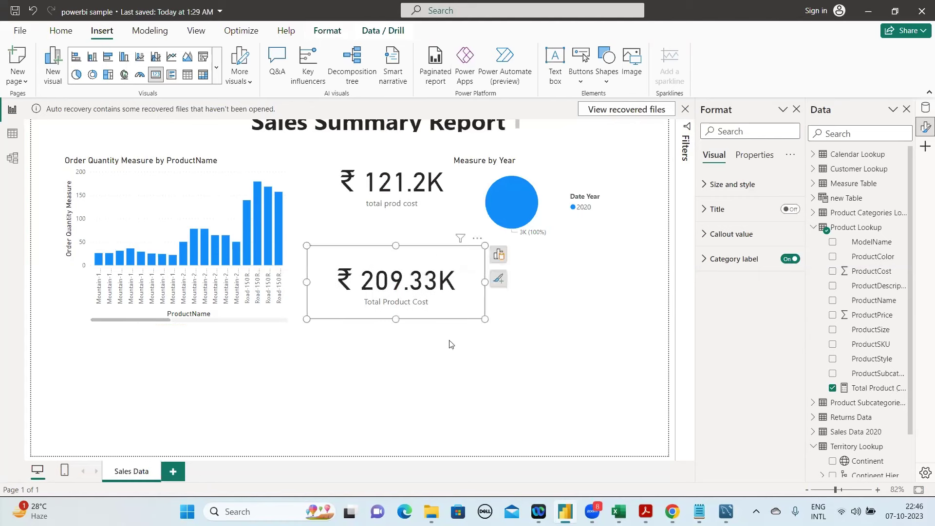
Add the ProductName field to the Total Product Cost card and enlarge the resulting bar chart
left_click_drag(483, 319, 492, 325)
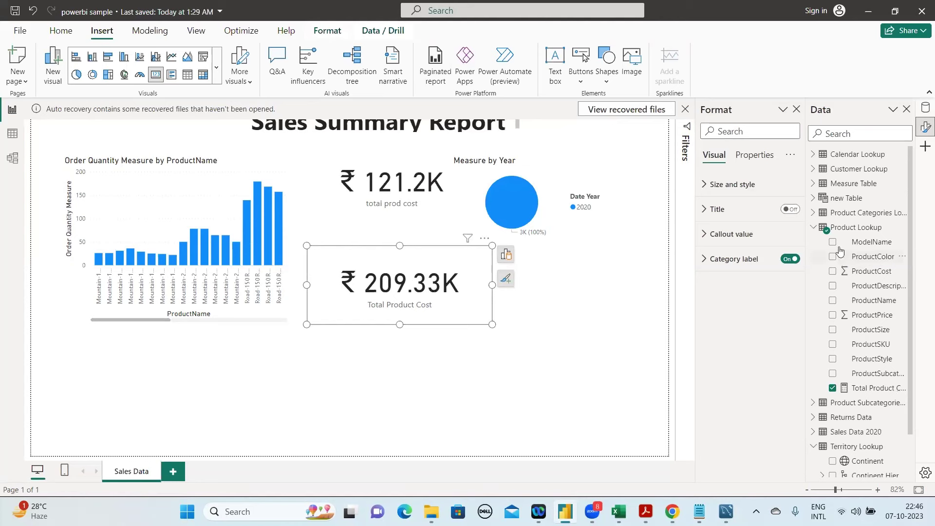
left_click(833, 301)
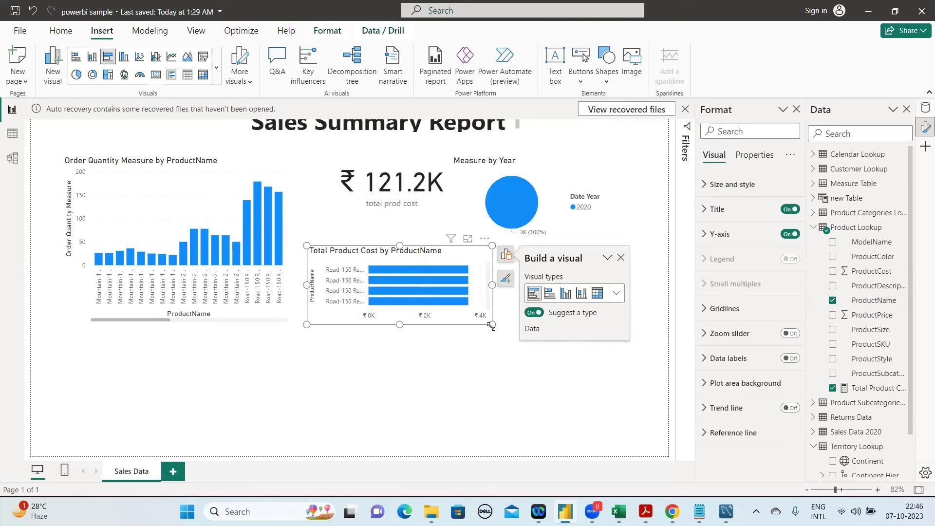
left_click_drag(491, 327, 517, 377)
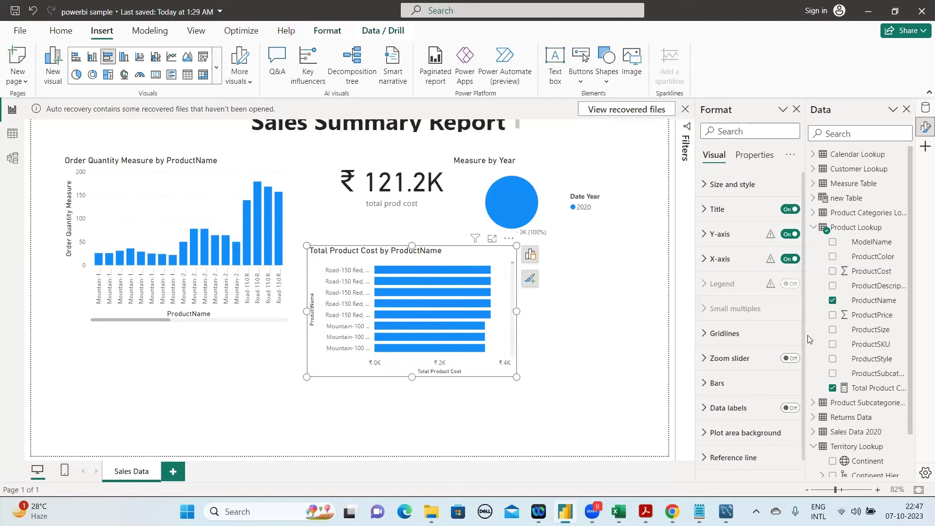
Add ProductColor to the Total Product Cost by ProductName chart and remove ProductName from it
left_click(833, 259)
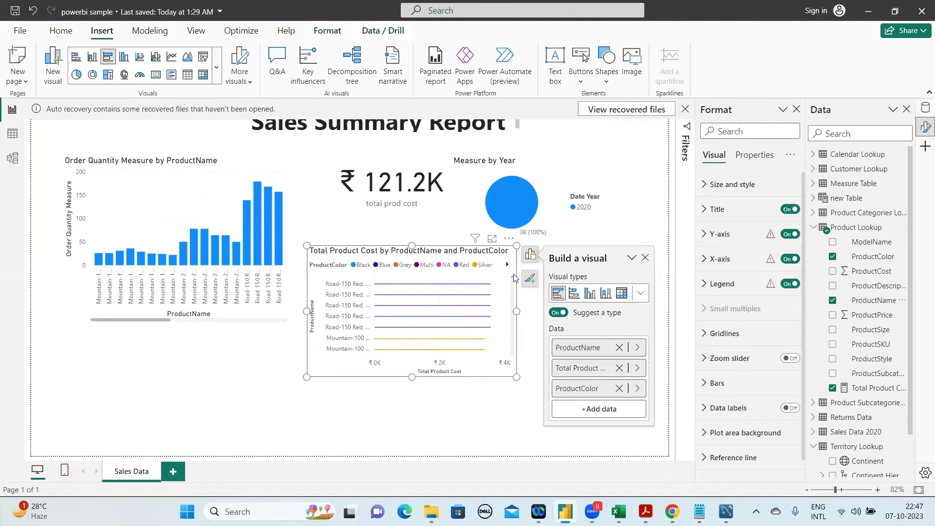
scroll(513, 286, "down", 2)
scroll(513, 283, "down", 2)
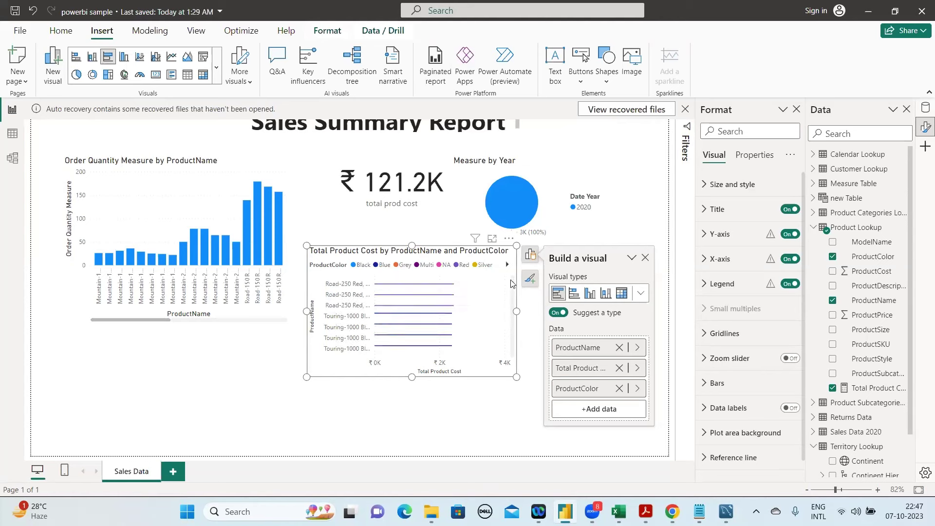
left_click(833, 302)
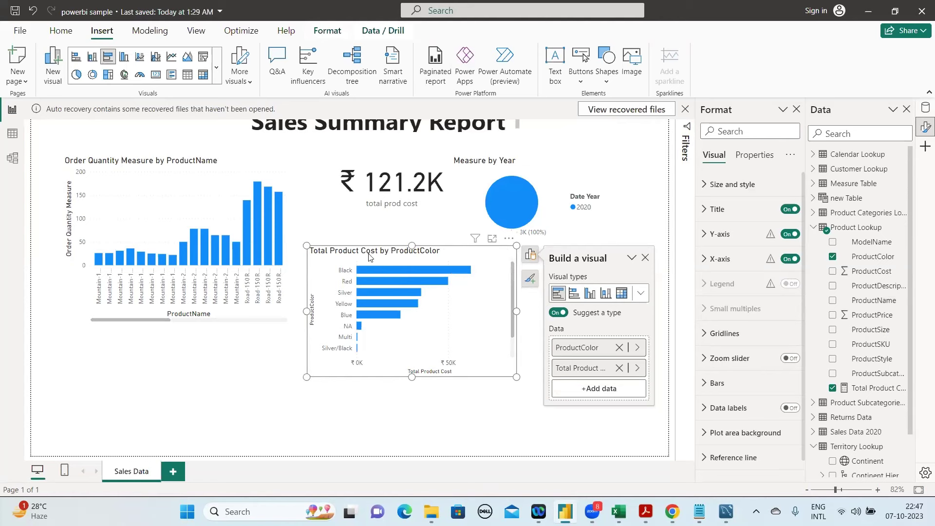
Move the Total Product Cost by ProductColor chart down to the lower edge of the report page
key("Escape")
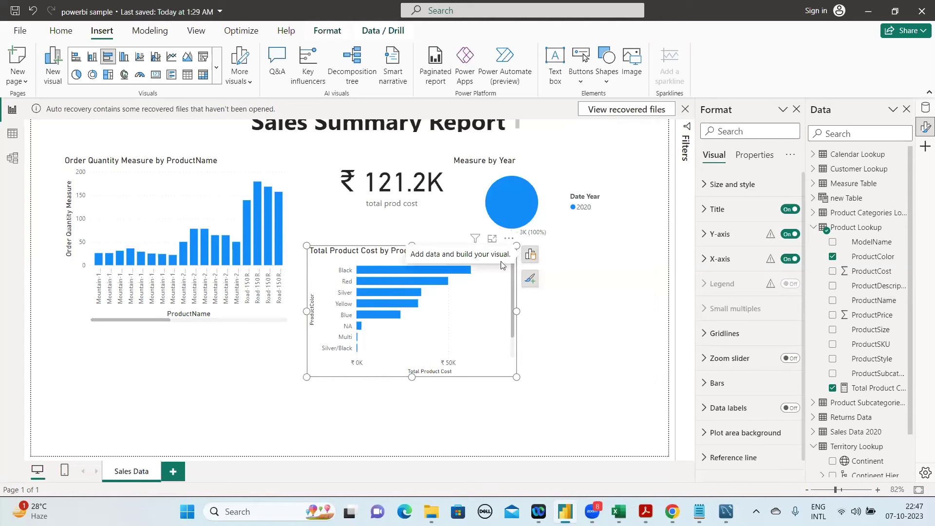
key("Escape")
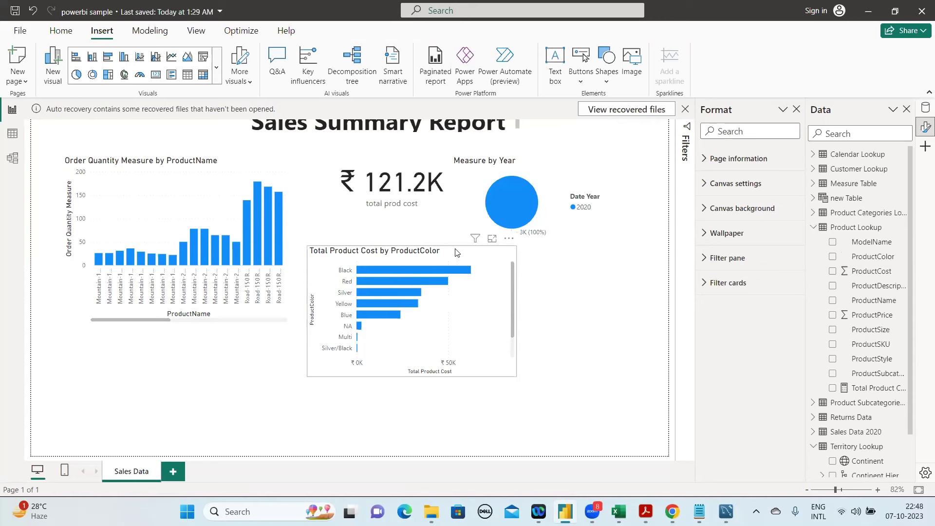
left_click_drag(454, 253, 481, 327)
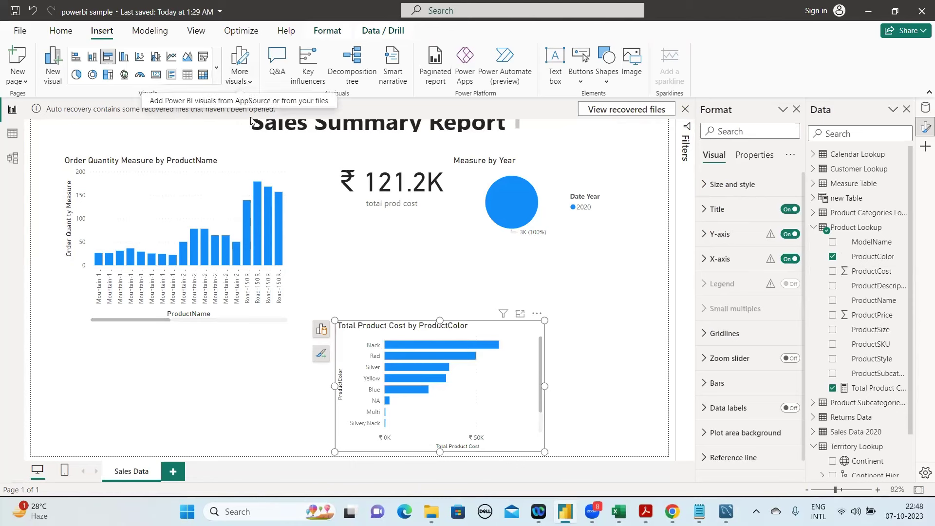
Try the Total Product Cost by ProductColor visual as a card and change it back to a clustered bar chart
left_click(248, 83)
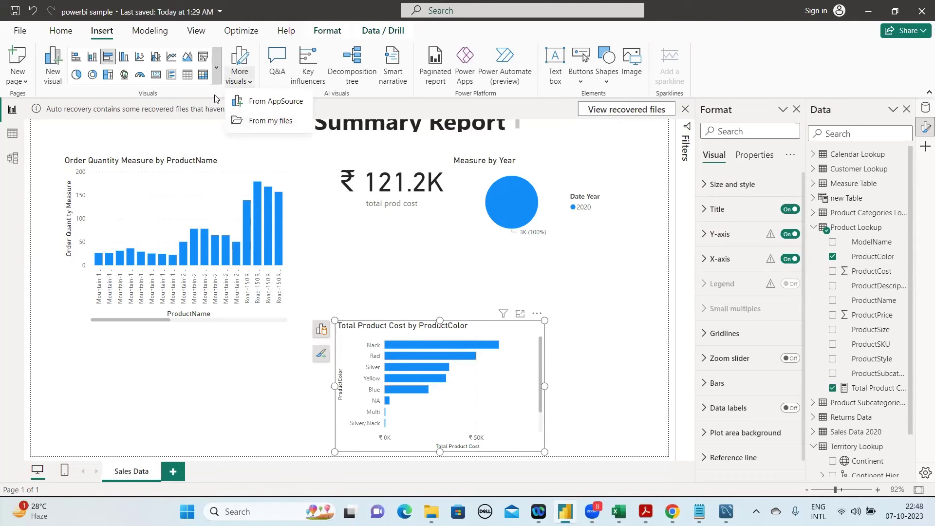
left_click(216, 68)
scroll(146, 468, "up", 1)
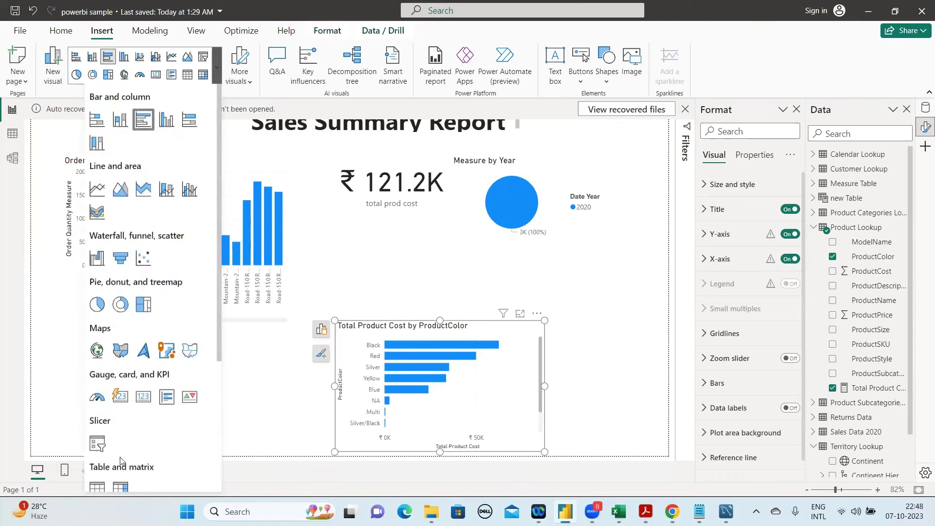
scroll(122, 461, "down", 1)
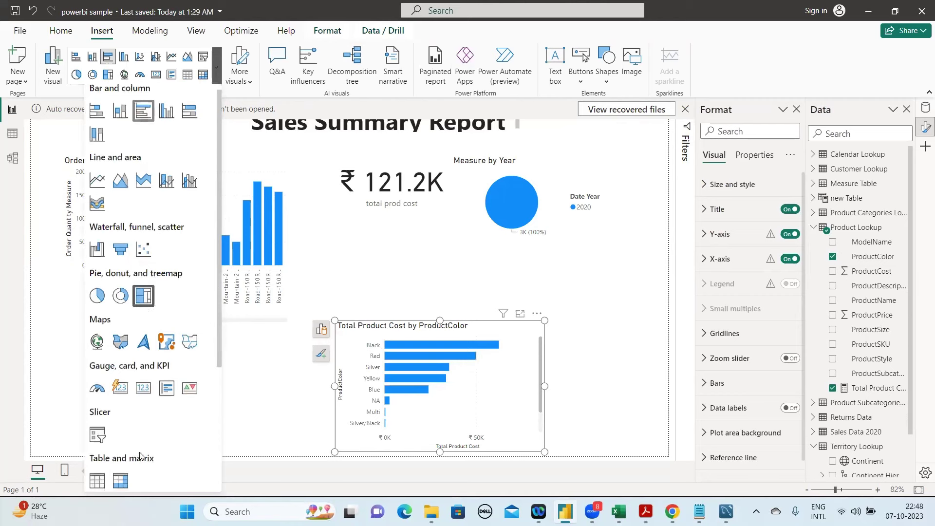
left_click(143, 389)
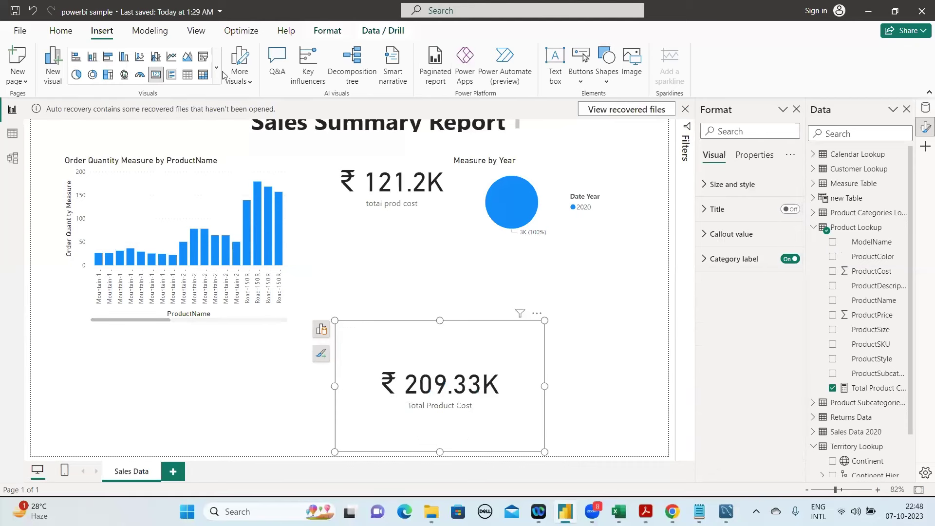
left_click(108, 57)
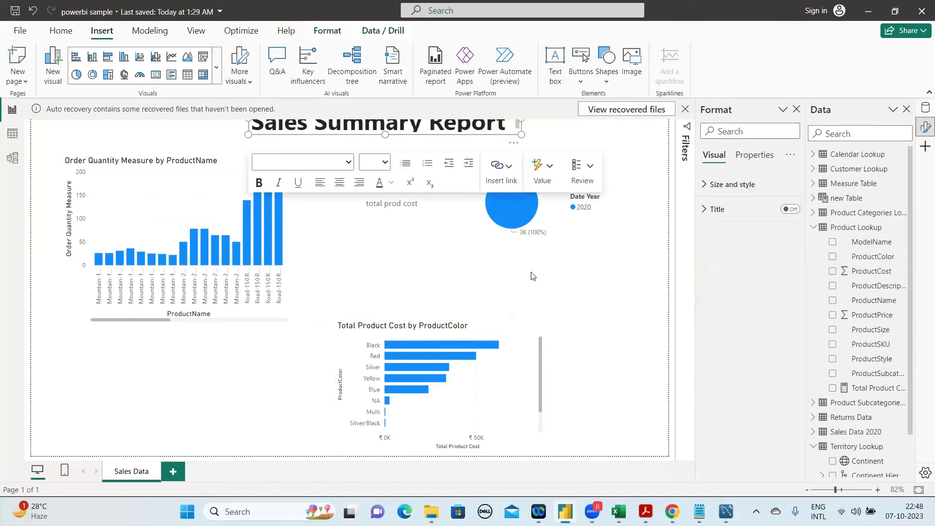
Insert a text box below the Order Quantity Measure by ProductName chart and shrink it
left_click(559, 64)
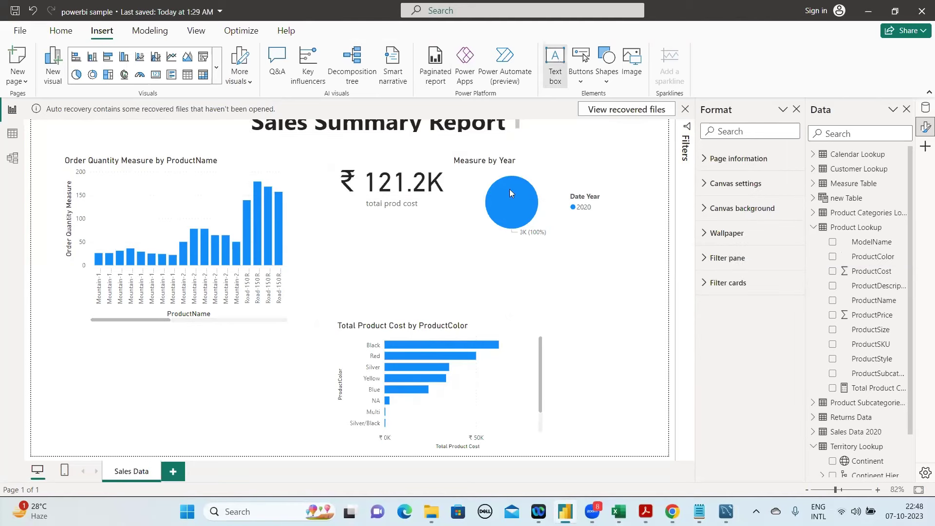
left_click(253, 376)
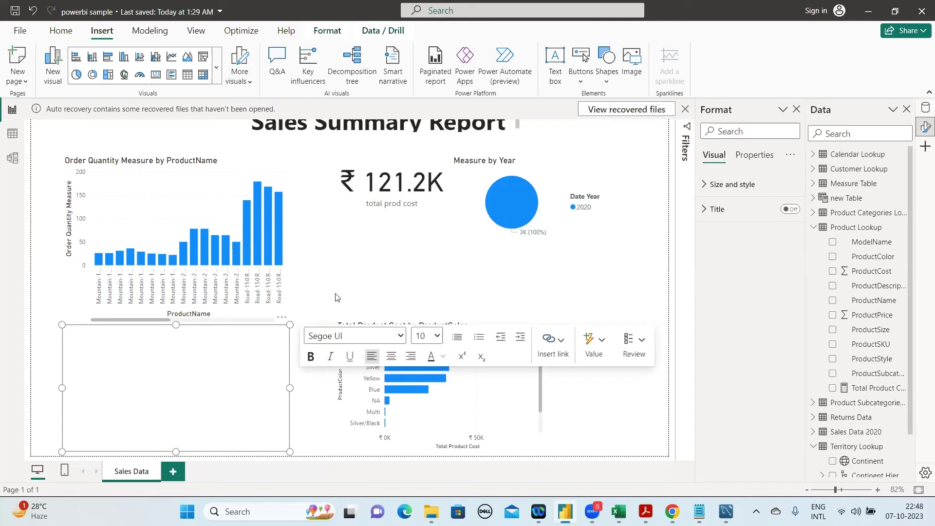
left_click_drag(289, 324, 176, 422)
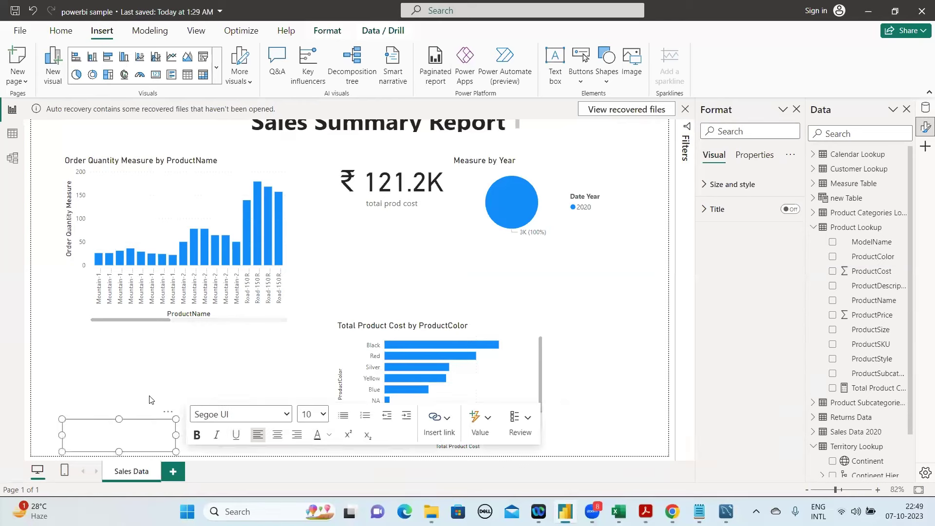
Move the empty text box just above the Total Product Cost by ProductColor chart and enlarge it
left_click(121, 419)
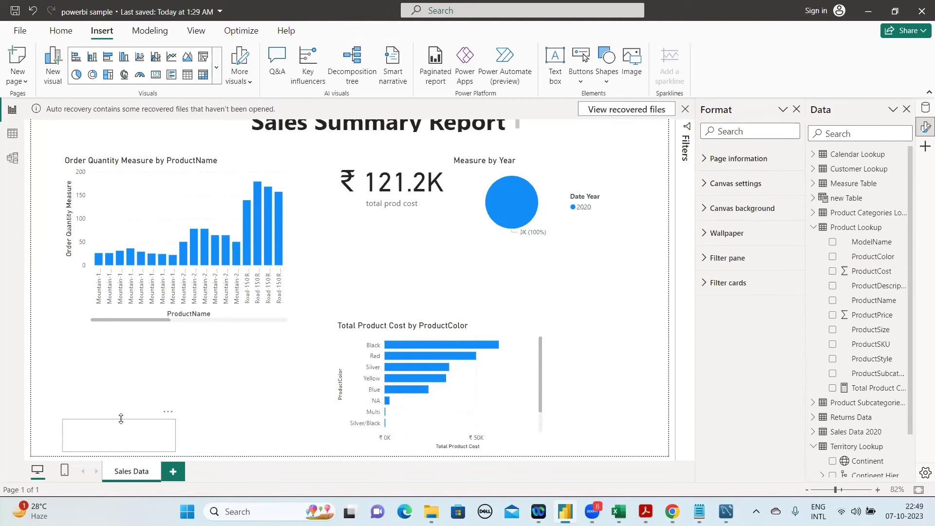
left_click(122, 418)
left_click_drag(460, 263, 451, 288)
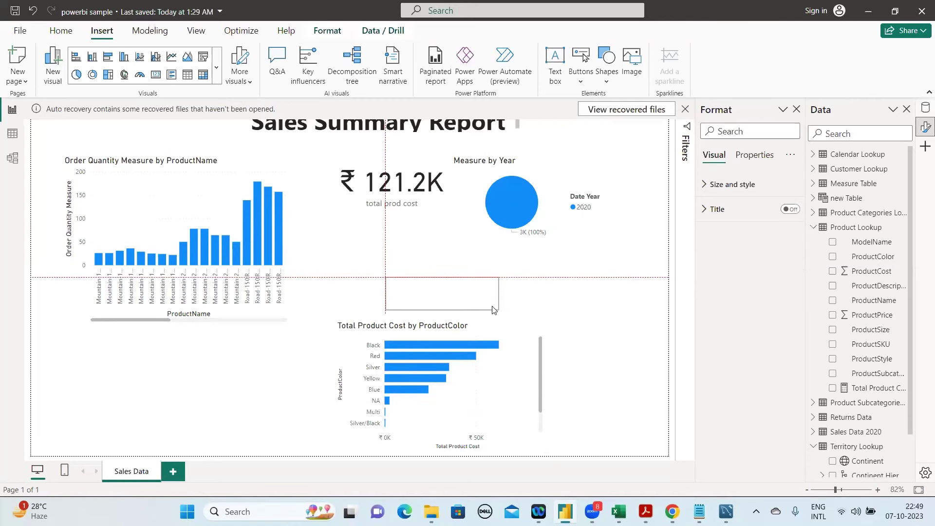
left_click_drag(498, 310, 528, 317)
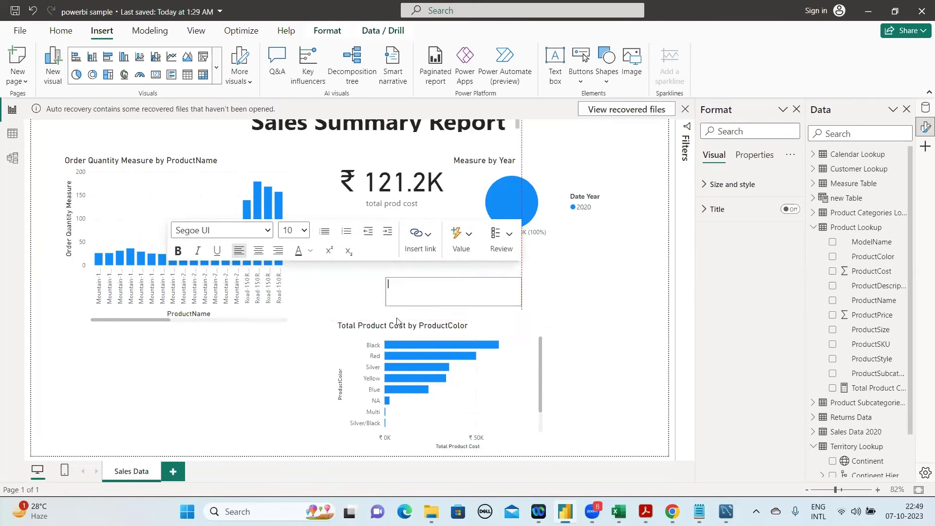
left_click_drag(386, 315, 359, 321)
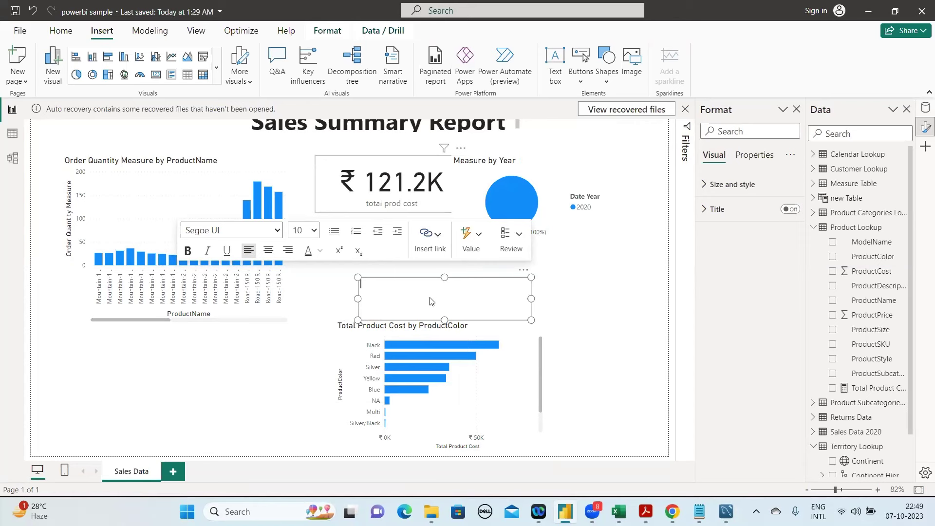
left_click(315, 230)
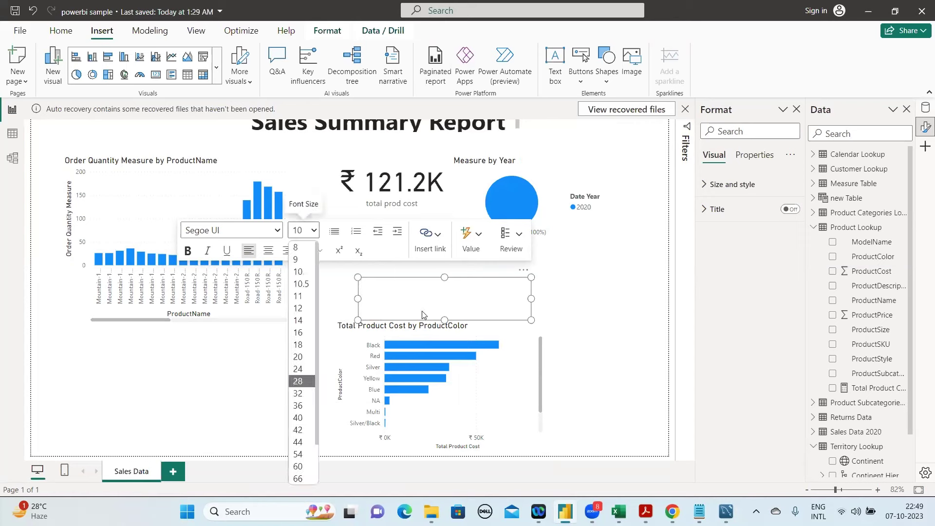
key("Return")
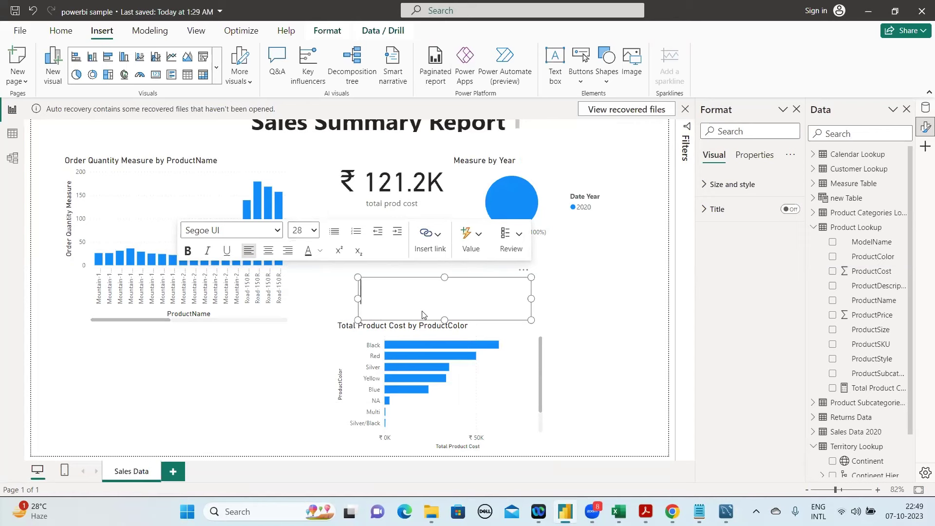
type("Pho")
key("BackSpace")
key("BackSpace")
key("BackSpace")
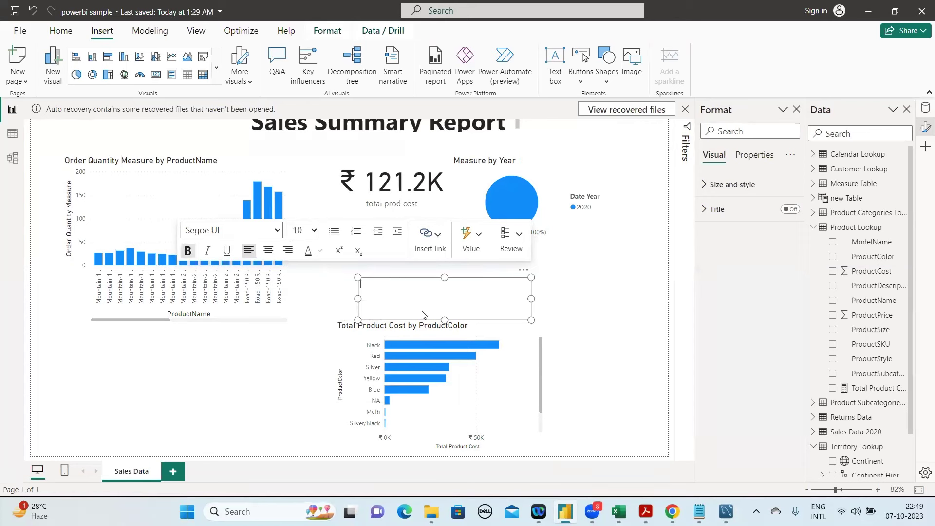
Enter "Color Combination with I phone" in the text box as bold text at font size 36
left_click(314, 233)
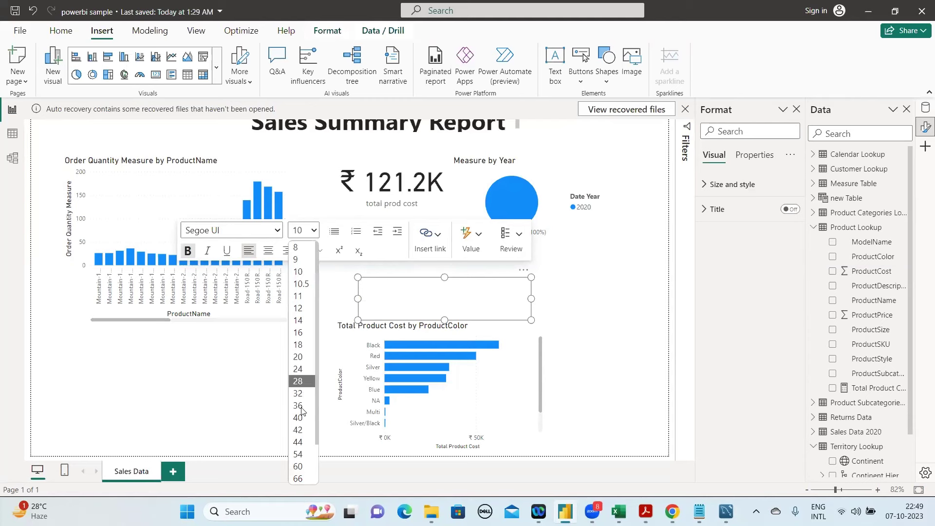
left_click(298, 405)
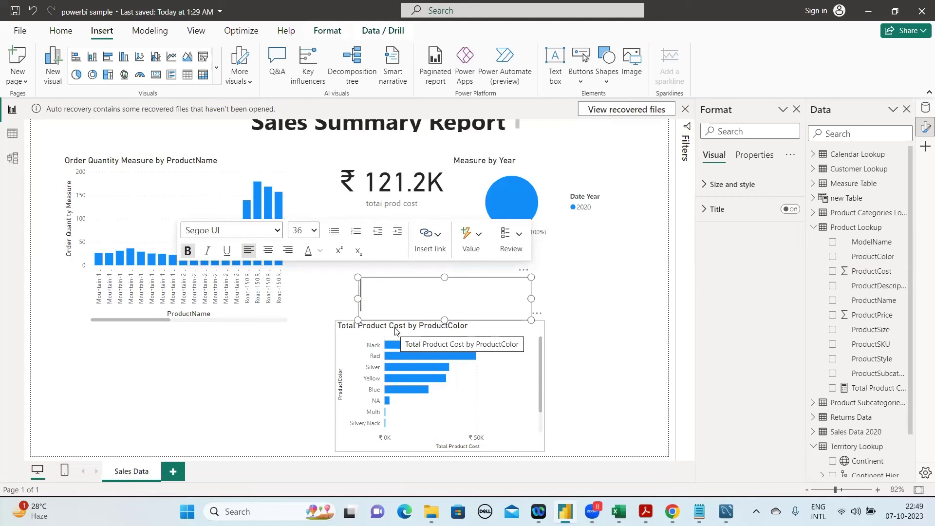
type("Co")
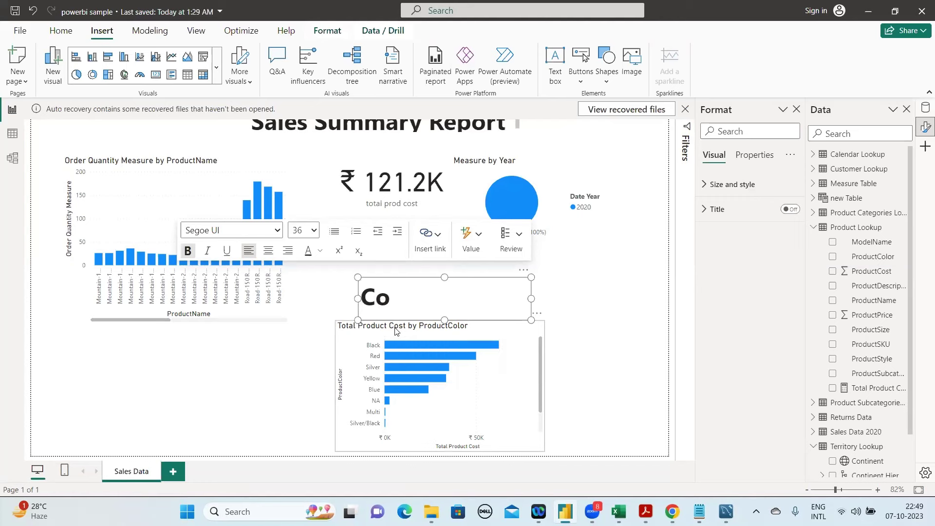
type("lor Co")
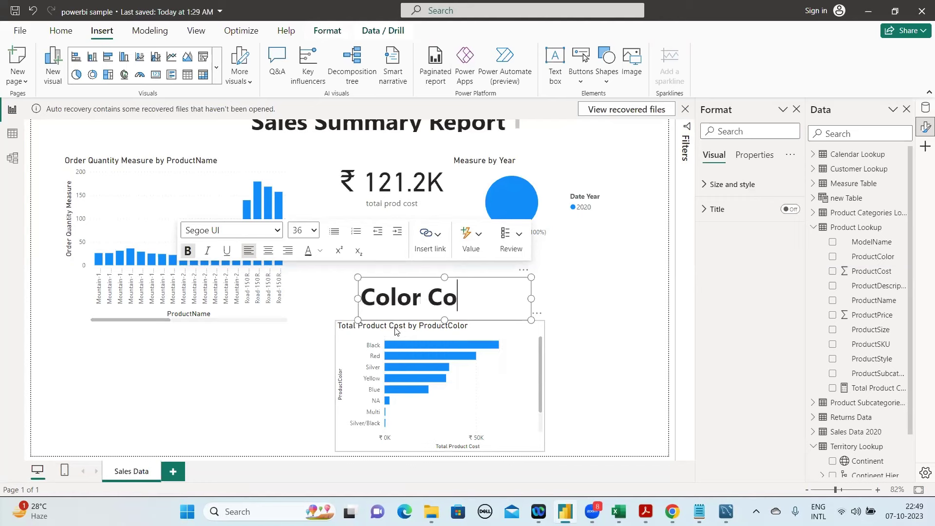
type("mbi")
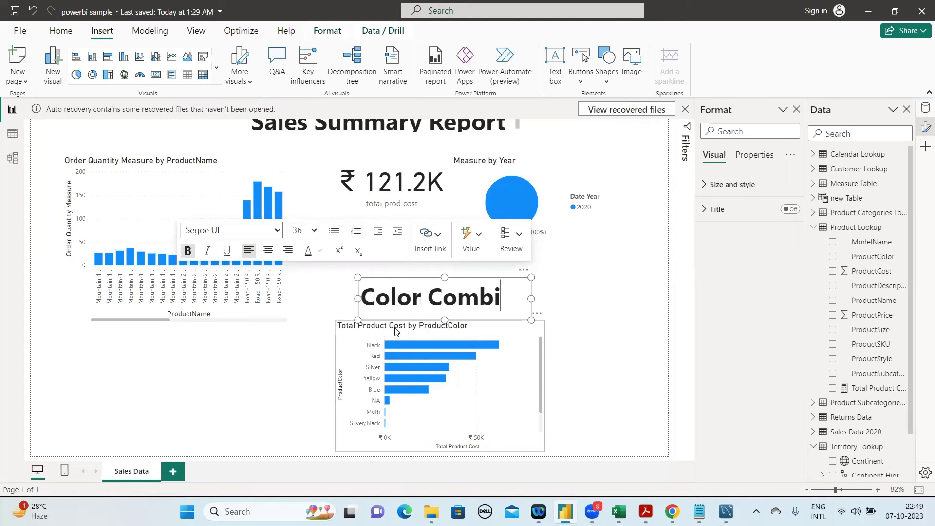
type("nation")
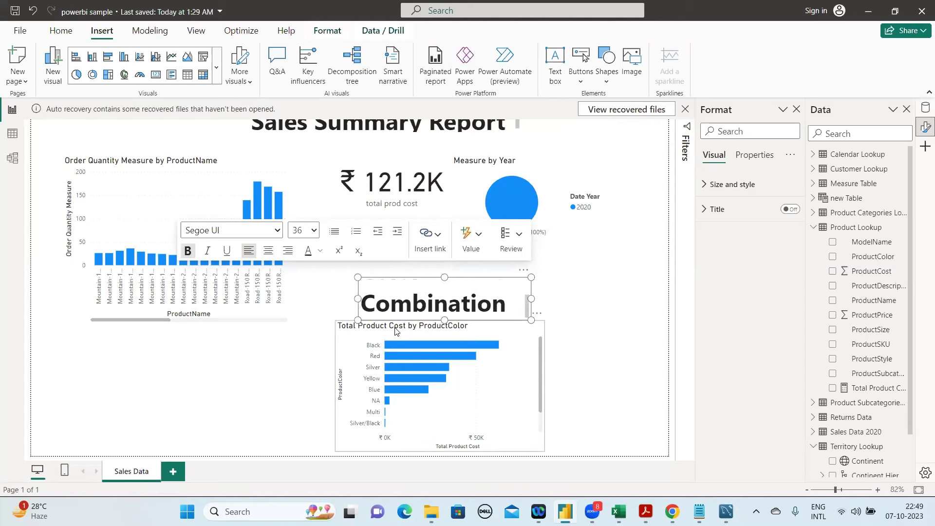
type(" with ")
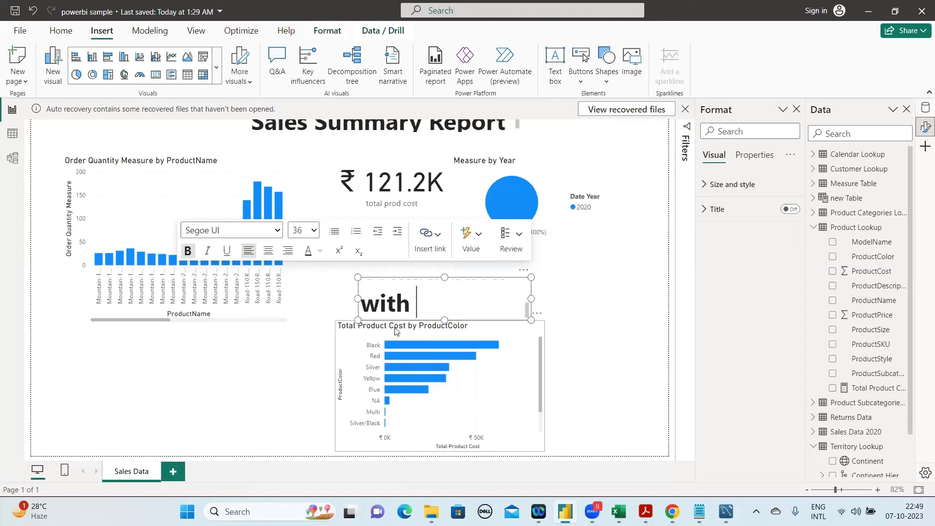
type("I phone")
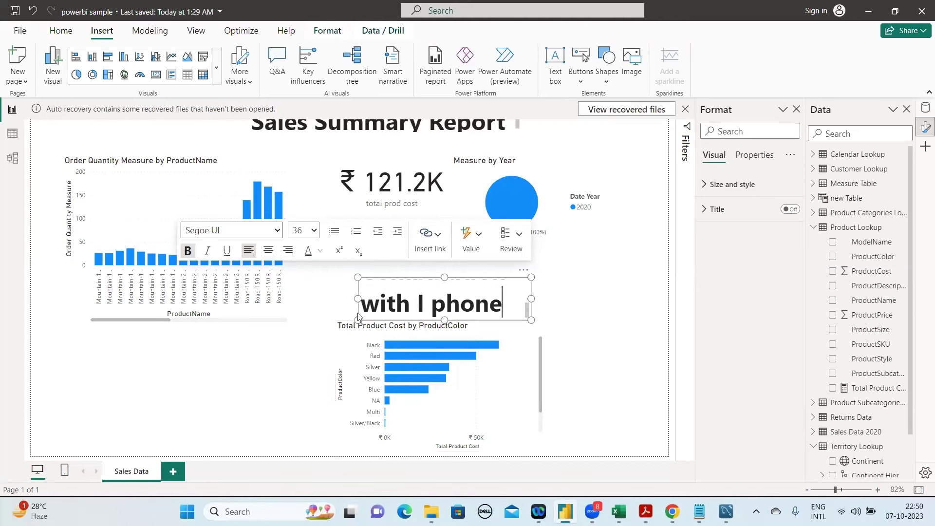
Enlarge the Color Combination text box and place it over the lower part of the Total Product Cost by ProductColor chart
left_click_drag(355, 300, 237, 296)
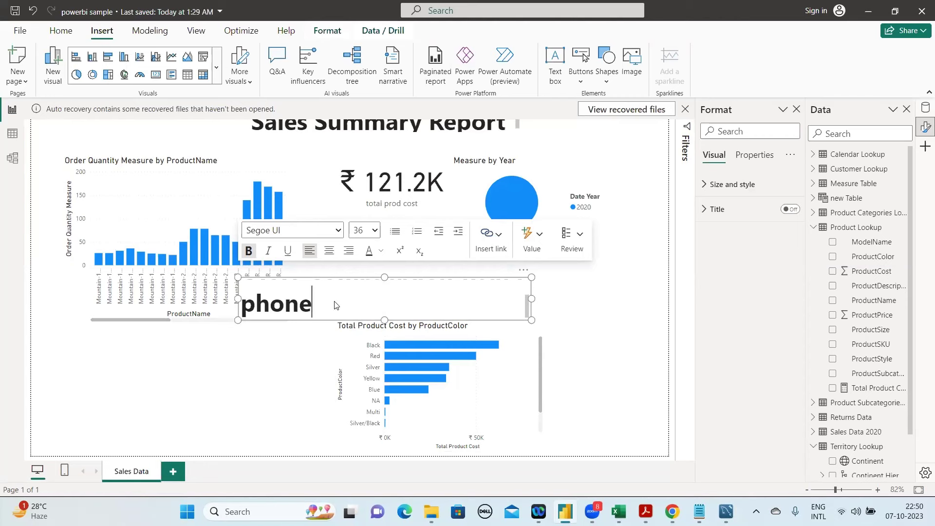
key("Escape")
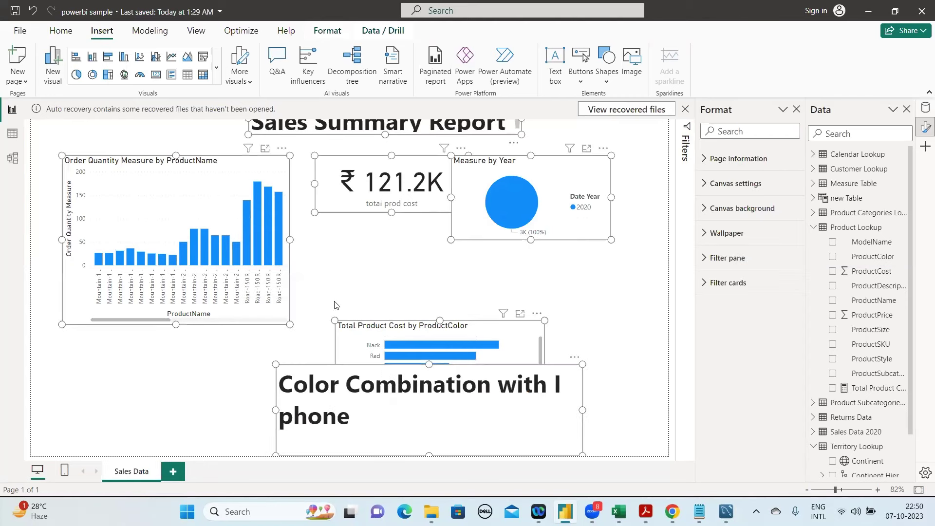
left_click(359, 314)
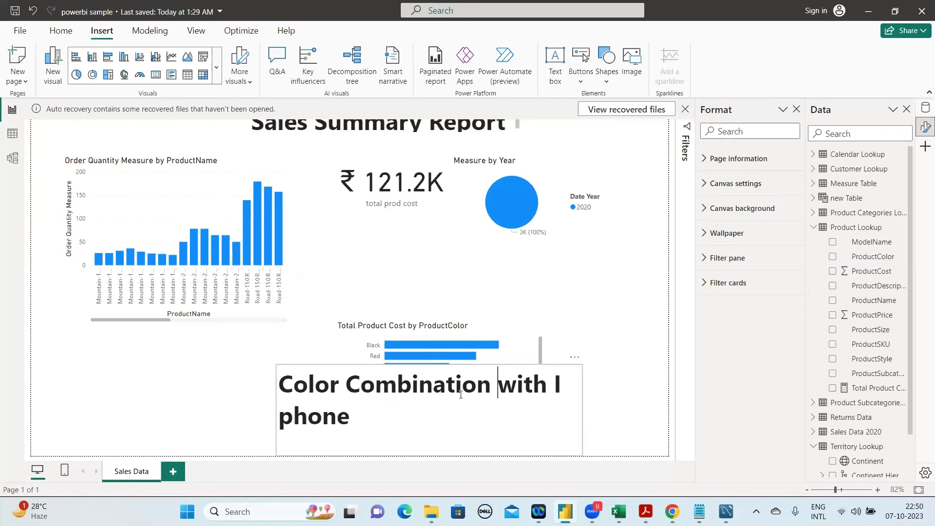
Set the Color Combination with I phone text to font size 24 and shrink its text box to fit a single line
key("ctrl+a")
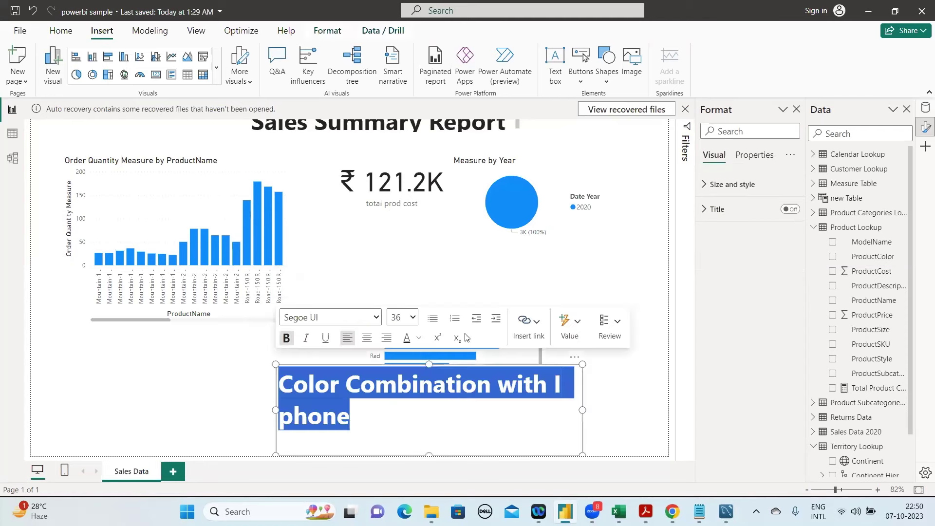
left_click(400, 318)
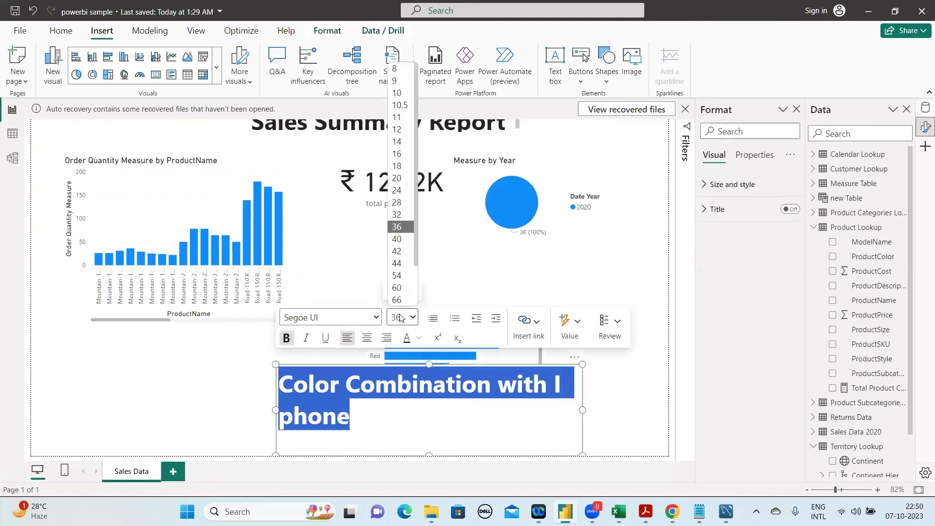
left_click(397, 190)
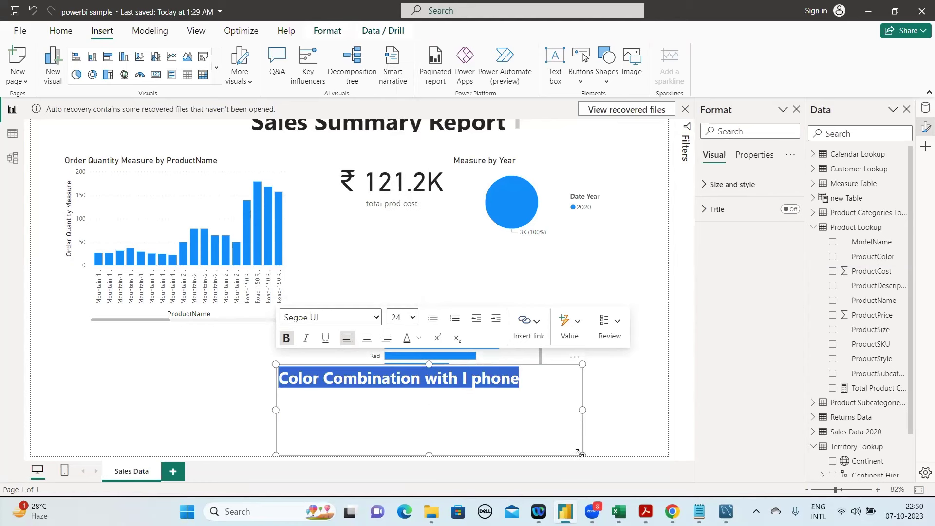
left_click_drag(580, 453, 388, 401)
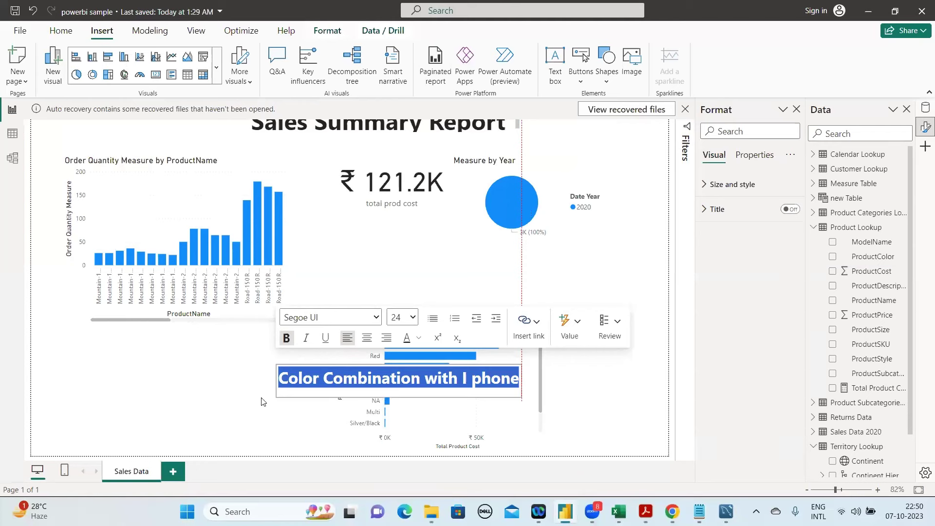
left_click(238, 367)
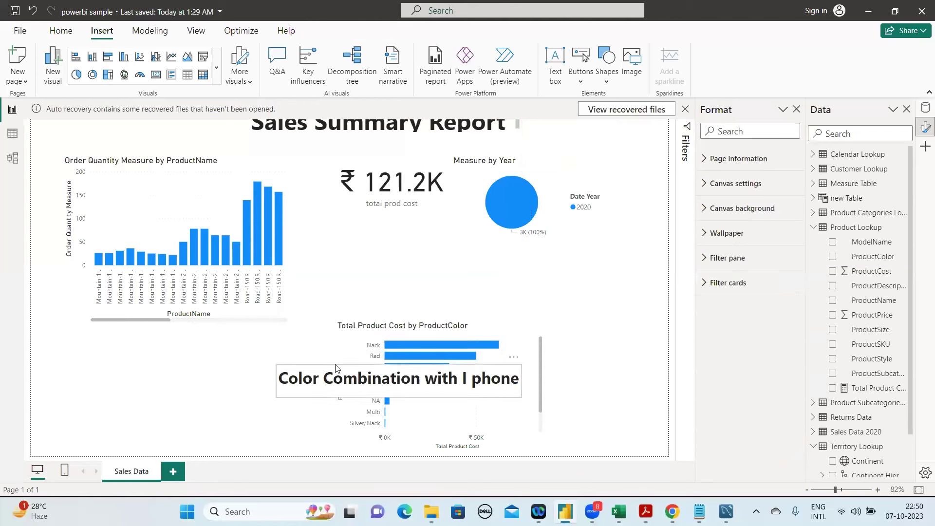
Move the Color Combination with I phone text box directly above the Total Product Cost by ProductColor chart and deselect it
left_click(336, 369)
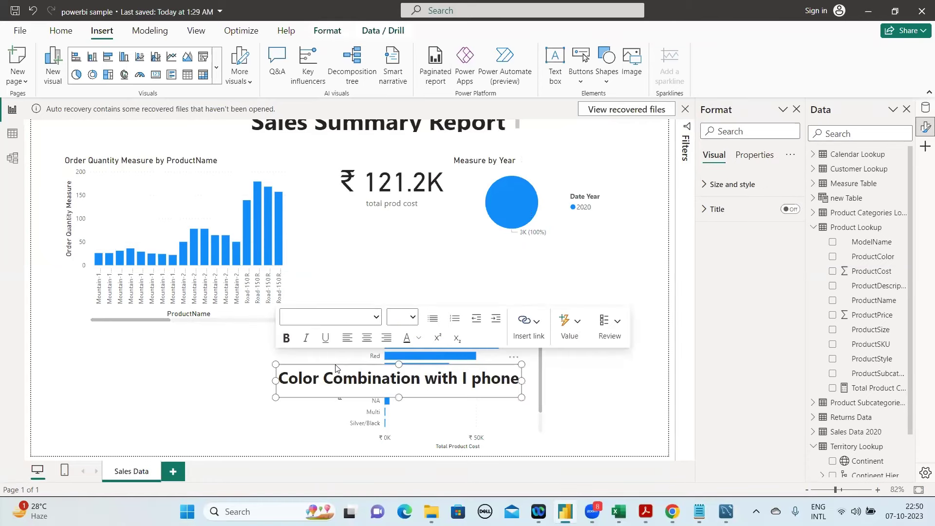
left_click_drag(335, 369, 336, 364)
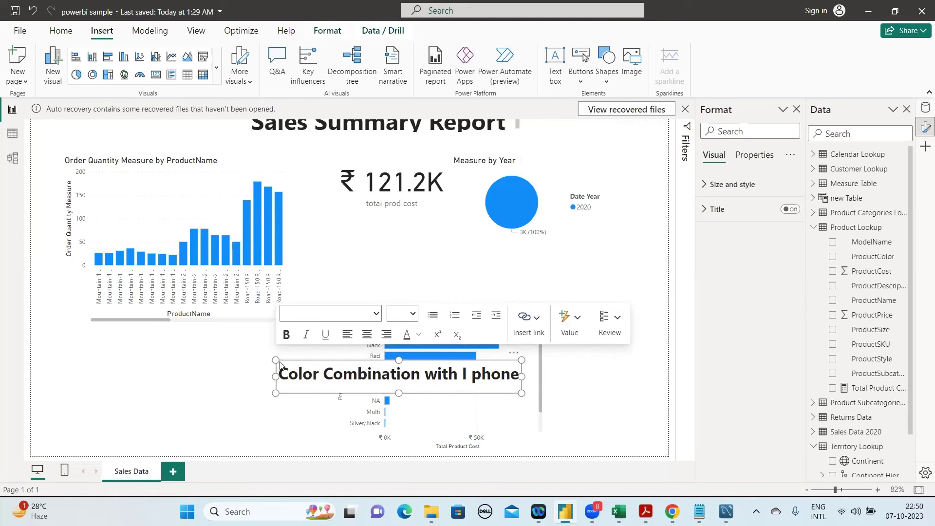
left_click(310, 366)
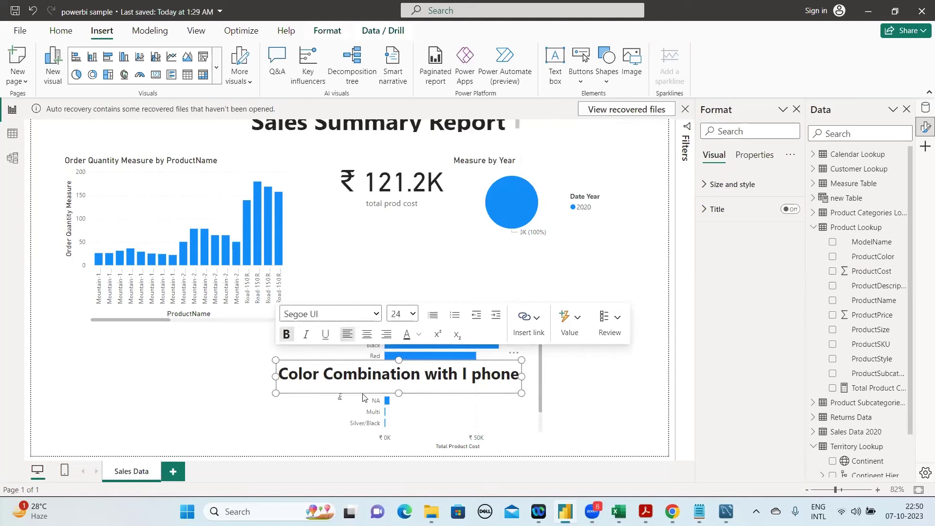
key("Escape")
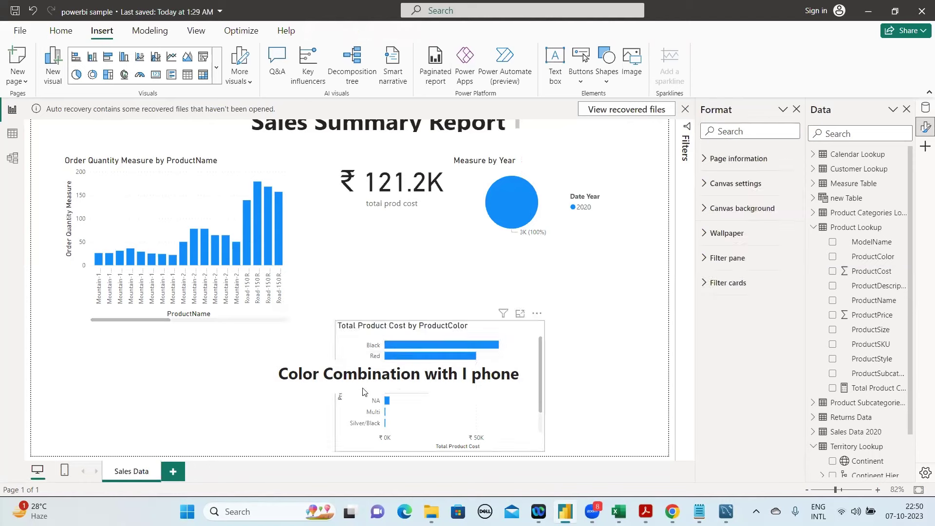
left_click(289, 363)
left_click(289, 364)
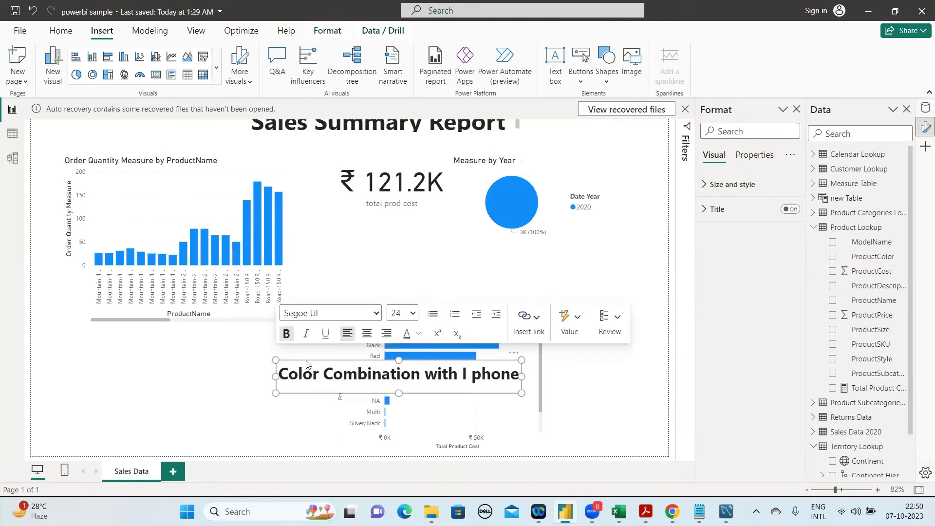
left_click_drag(328, 339, 347, 286)
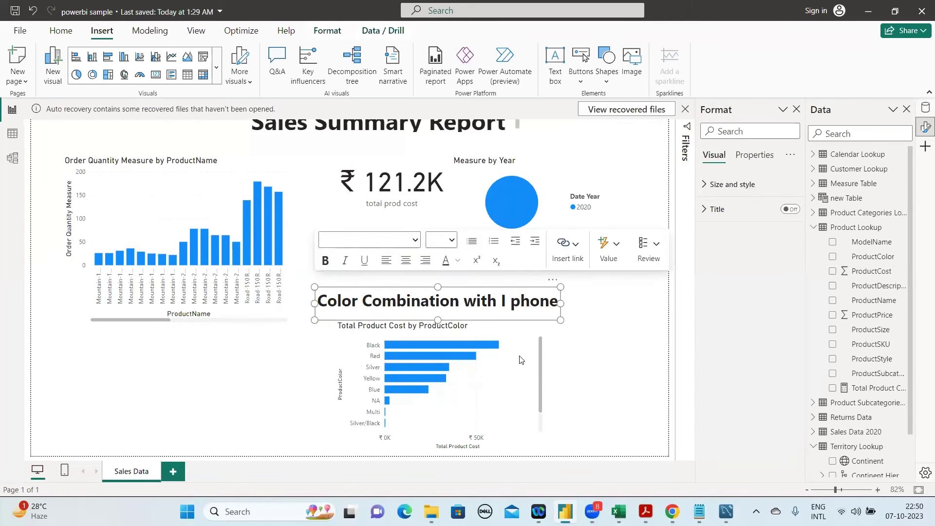
key("Tab")
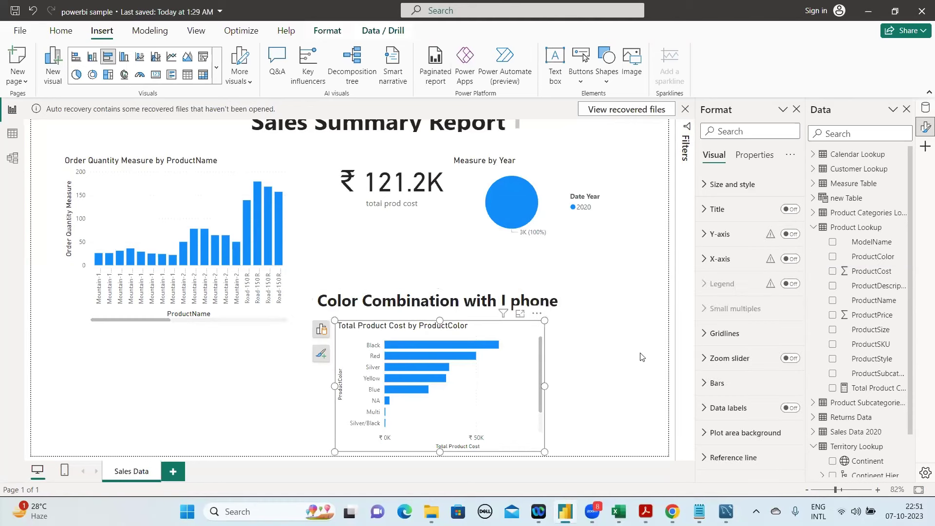
left_click(643, 357)
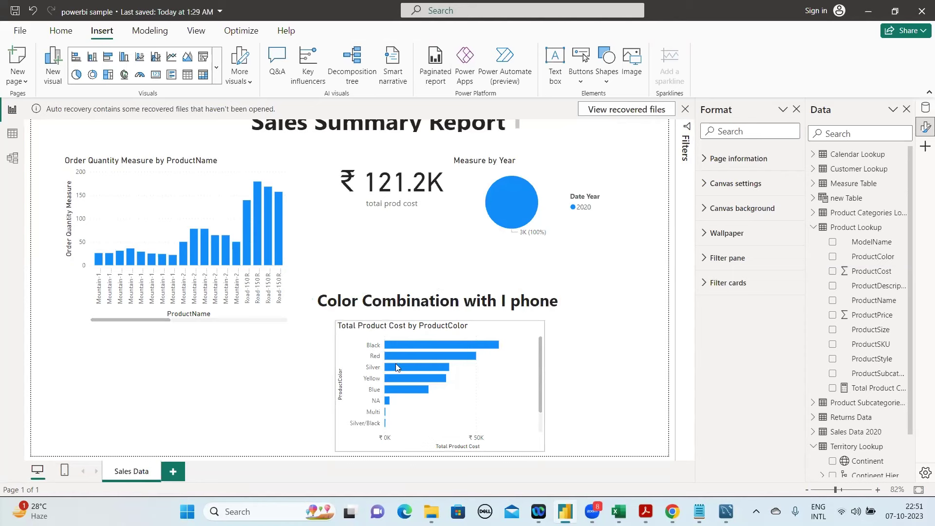
Examine the bars for the different colors in the Total Product Cost by ProductColor chart, including those further down
mouse_move(395, 363)
left_click_drag(541, 360, 545, 399)
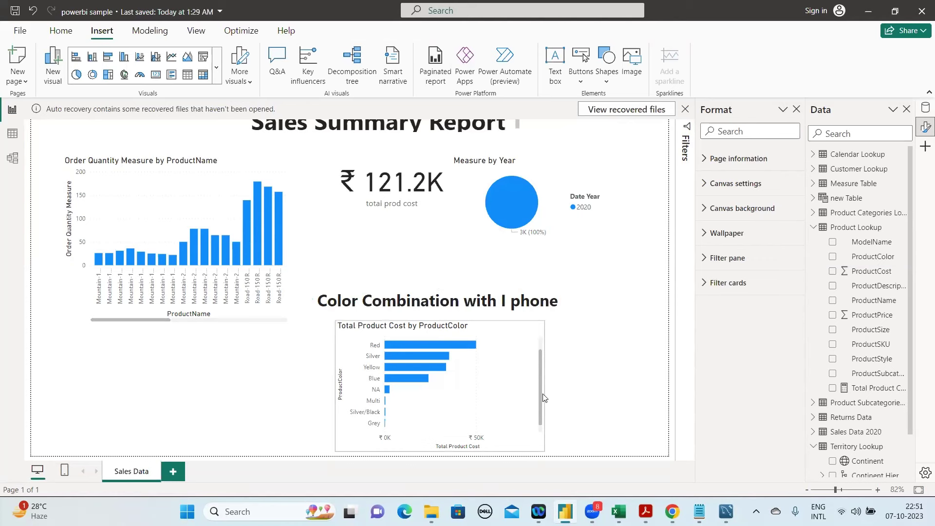
left_click(543, 344)
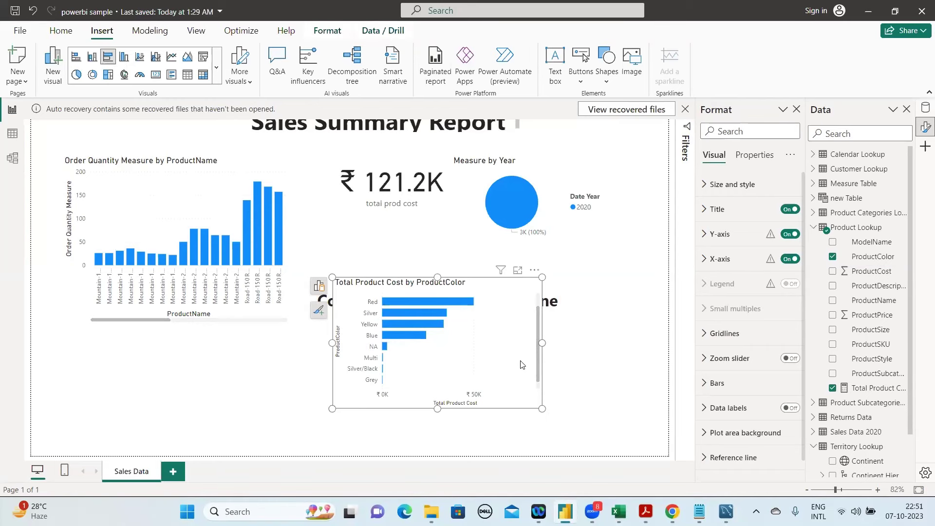
left_click(595, 349)
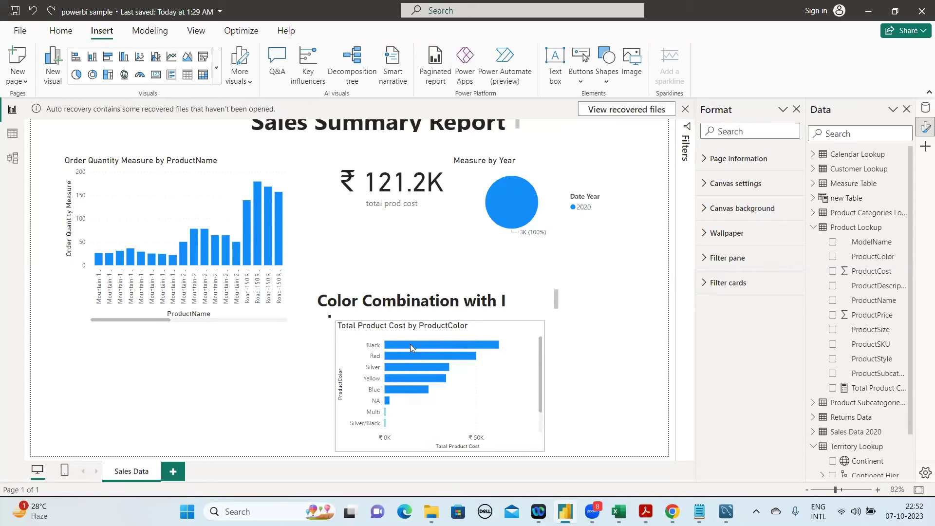
mouse_move(411, 344)
mouse_move(409, 357)
Examine which Product Lookup and Measure Table fields the Order Quantity Measure by ProductName chart uses
left_click(815, 228)
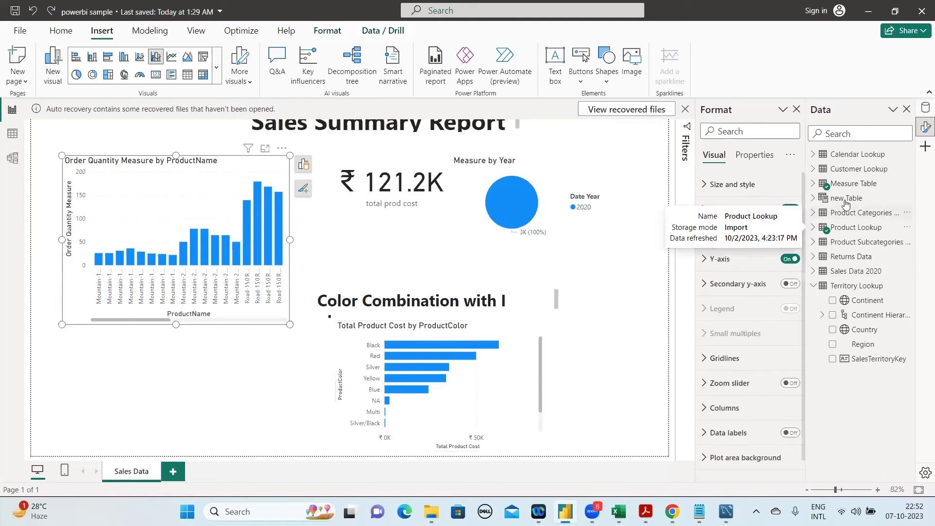
left_click(814, 233)
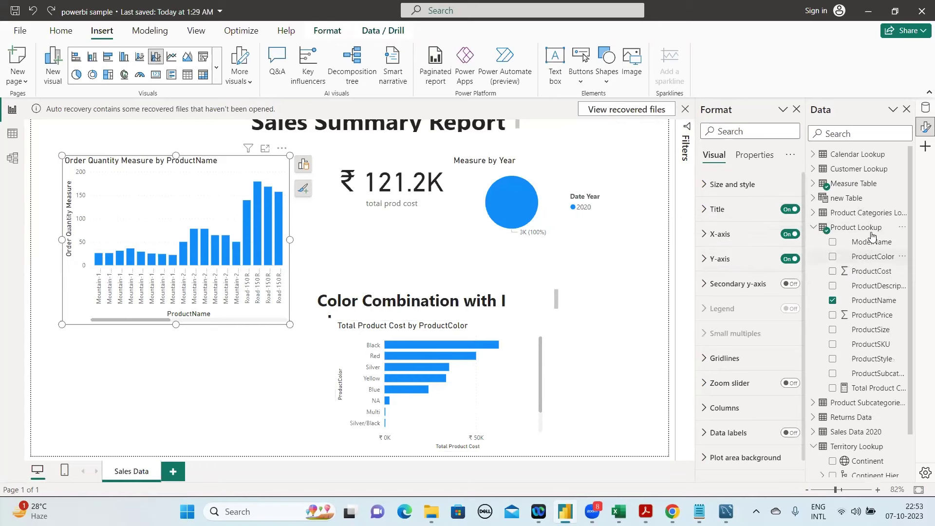
left_click(814, 227)
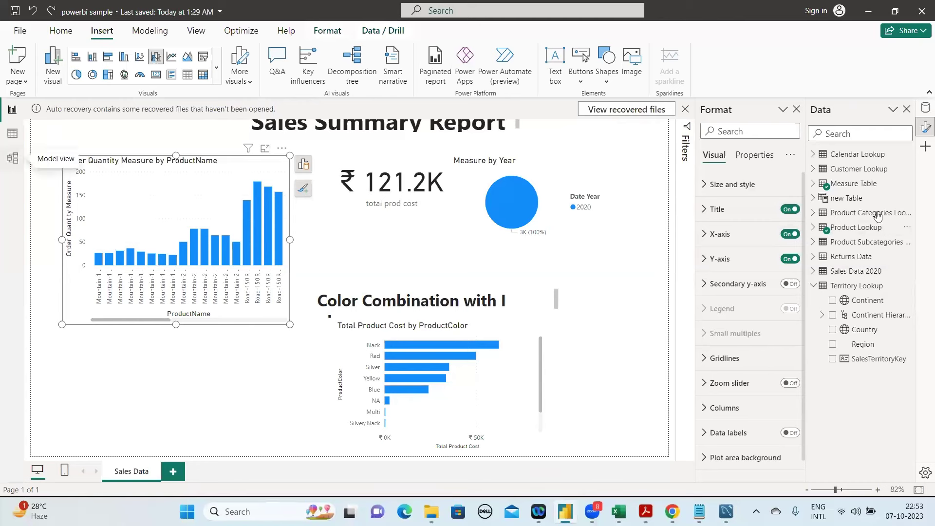
left_click(814, 185)
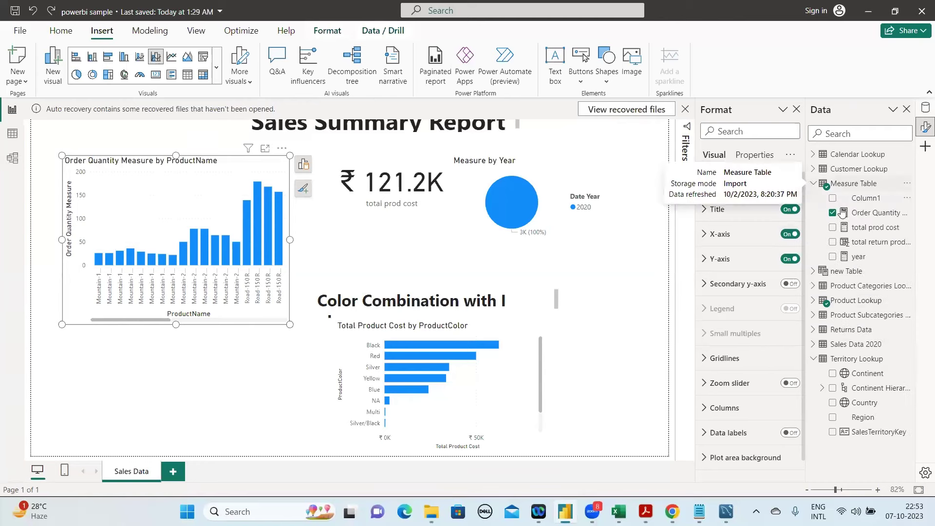
left_click(815, 185)
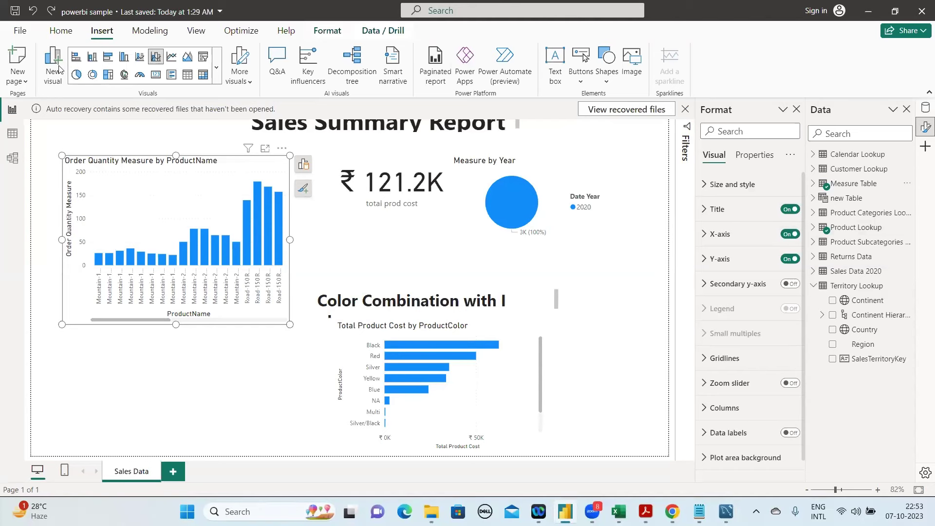
Insert an empty visual below the Order Quantity Measure by ProductName chart and expand the Customer Lookup table's fields
key("Escape")
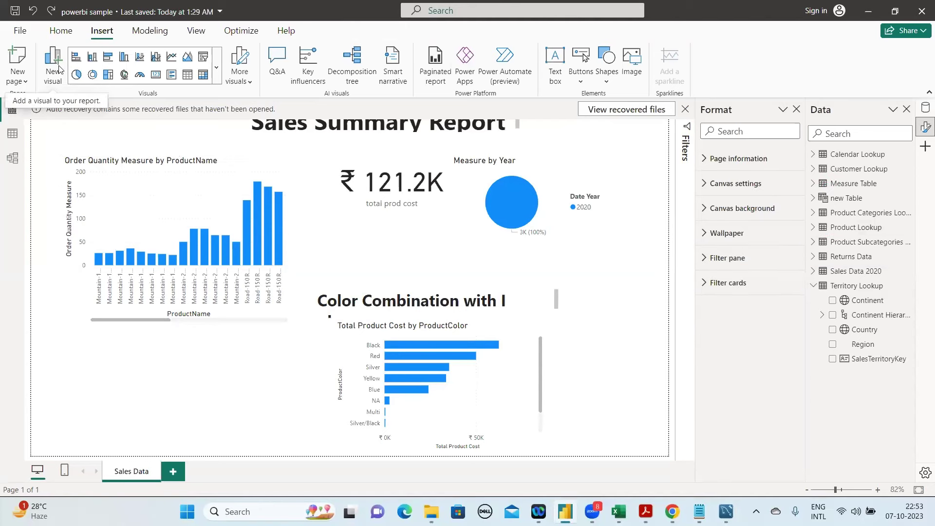
left_click(59, 69)
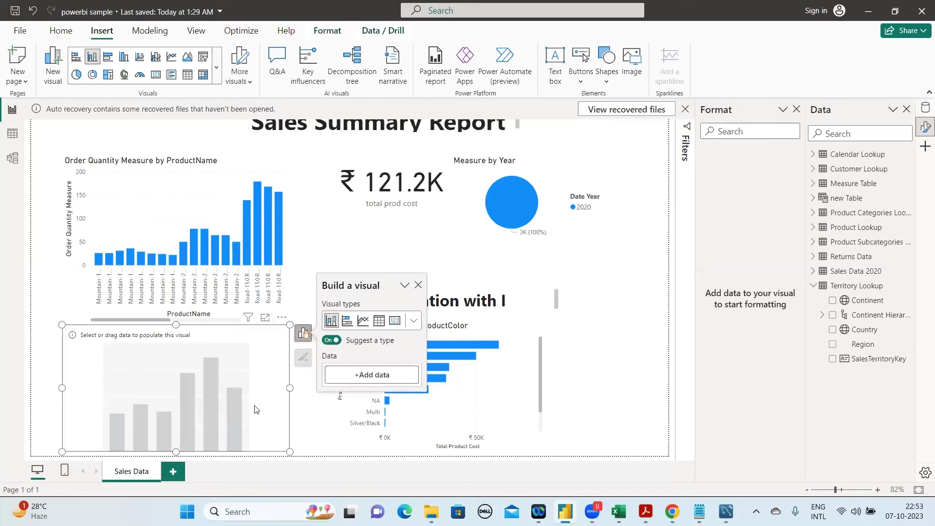
left_click(814, 169)
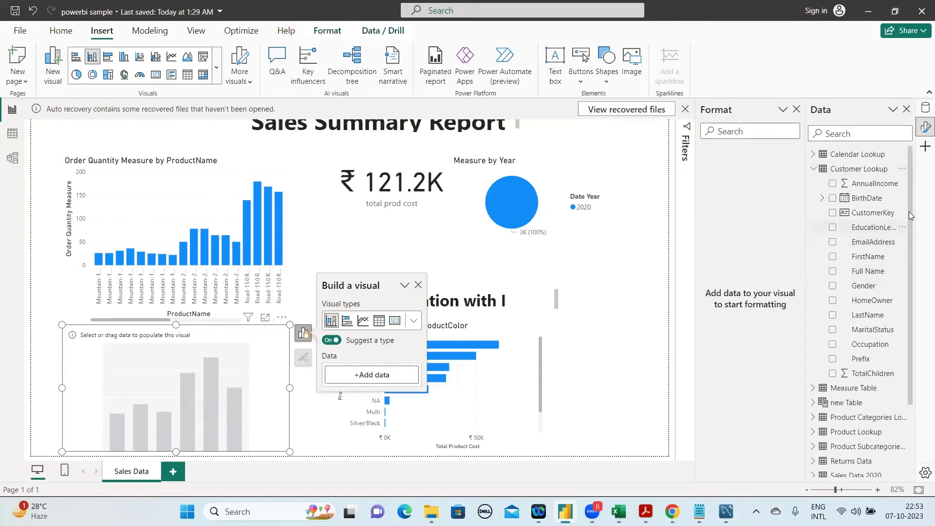
Look through the Customer Lookup fields, add CustomerKey to the new visual and remove it again
scroll(914, 243, "down", 1)
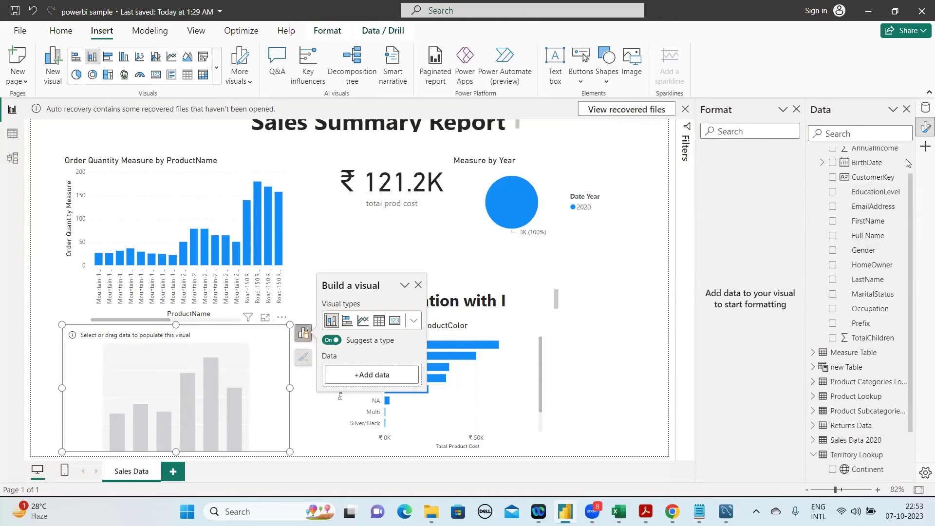
scroll(908, 164, "up", 1)
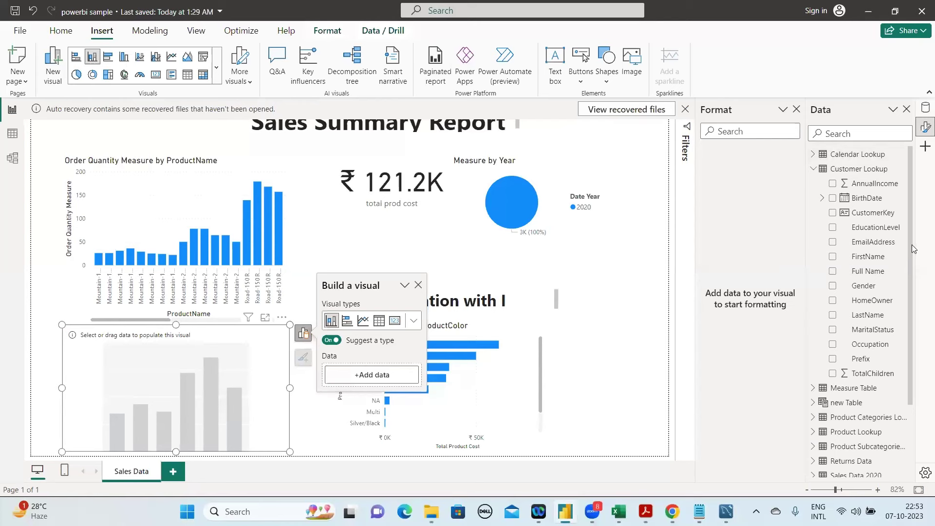
scroll(916, 253, "down", 1)
scroll(916, 227, "up", 1)
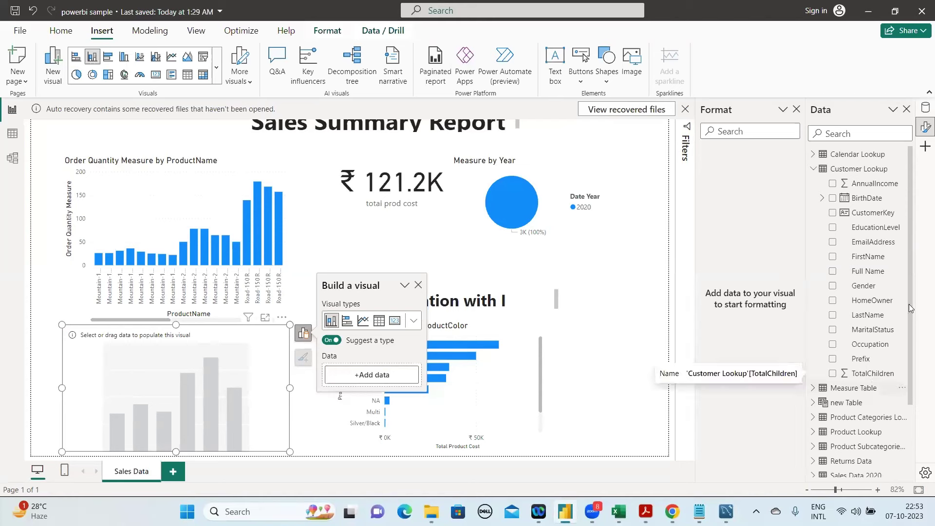
scroll(914, 331, "down", 3)
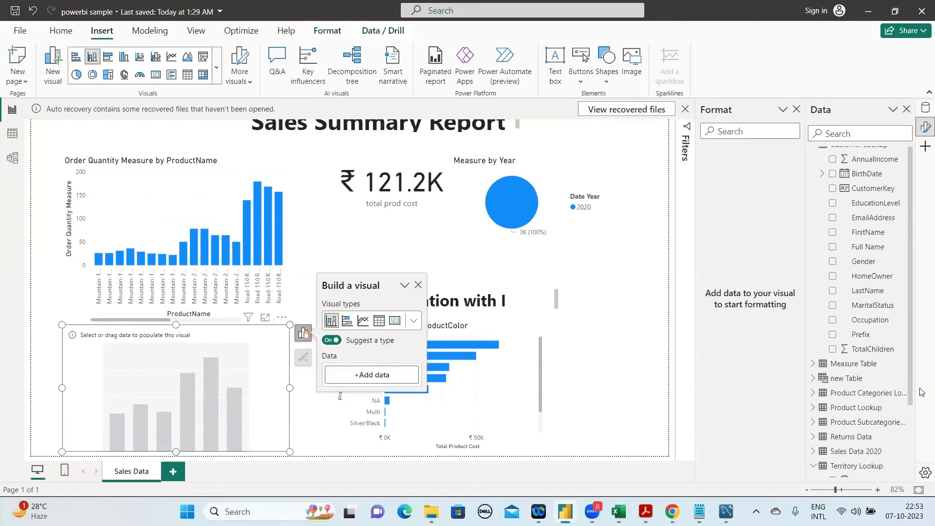
scroll(904, 248, "up", 3)
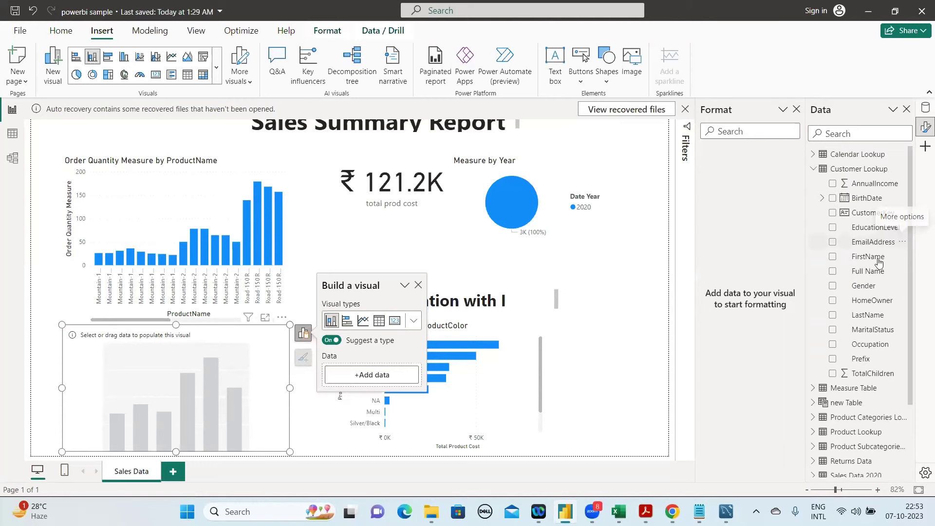
left_click(833, 218)
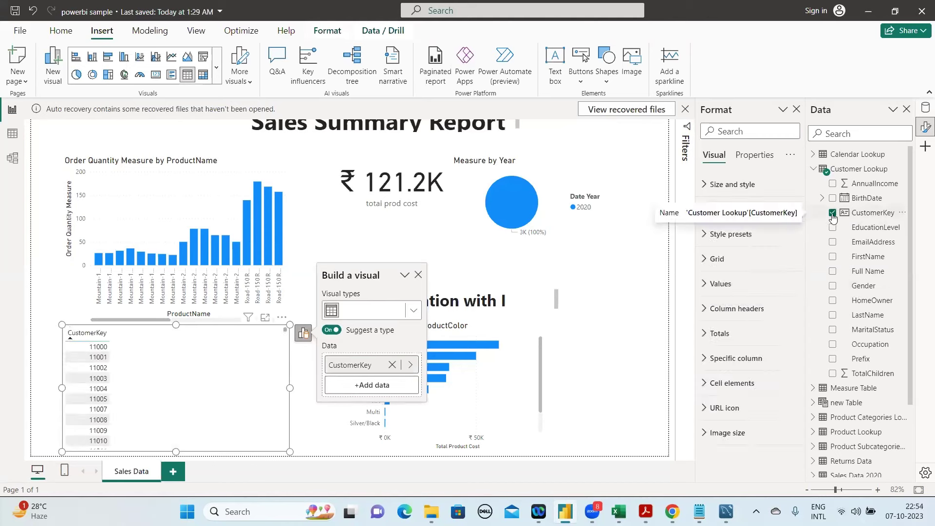
left_click(833, 213)
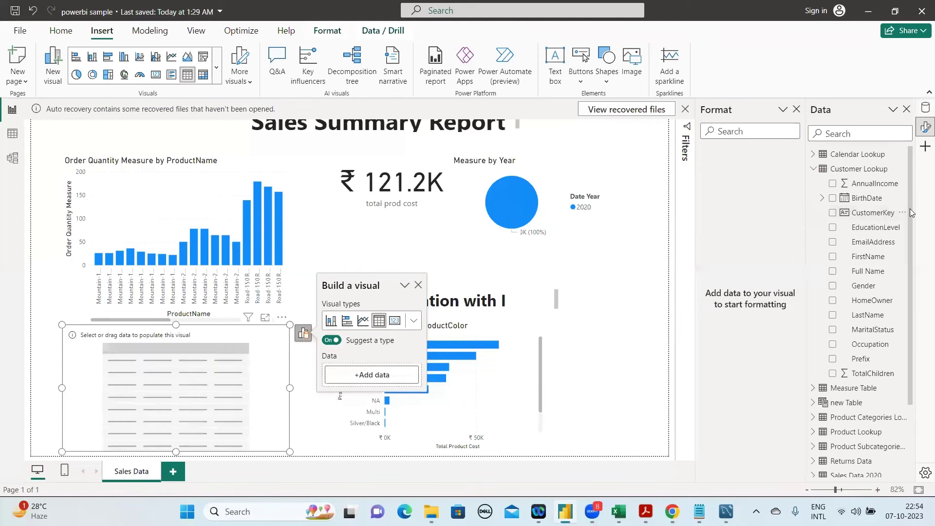
Create a new measure in the Customer Lookup table and name it Total Customer Count
scroll(861, 169, "down", 1)
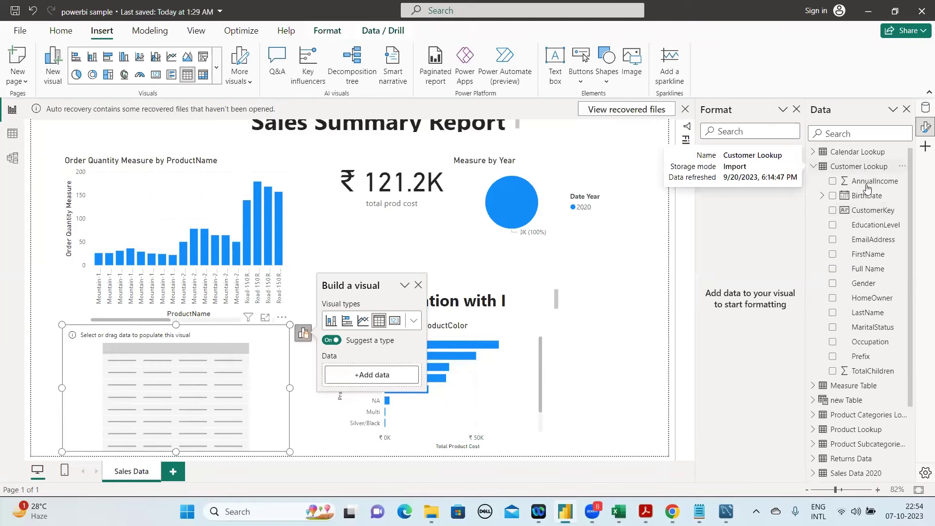
right_click(865, 166)
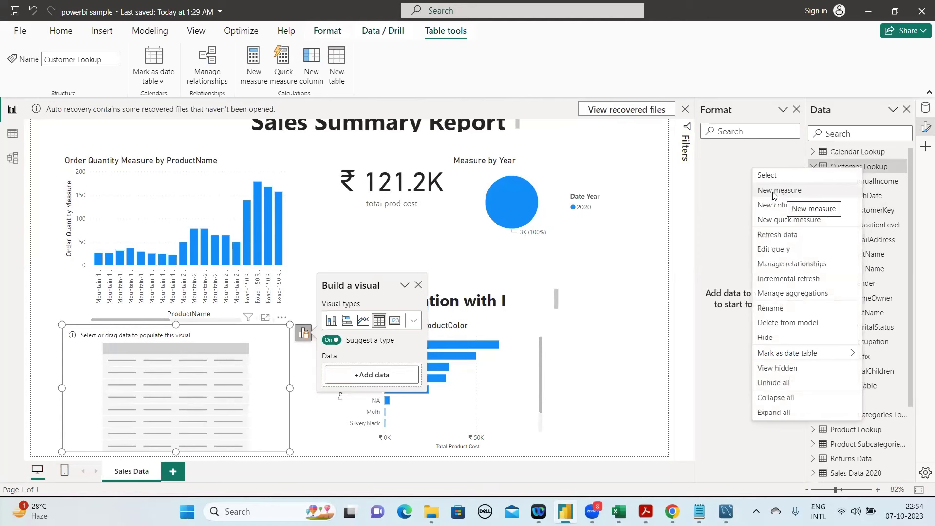
key("Escape")
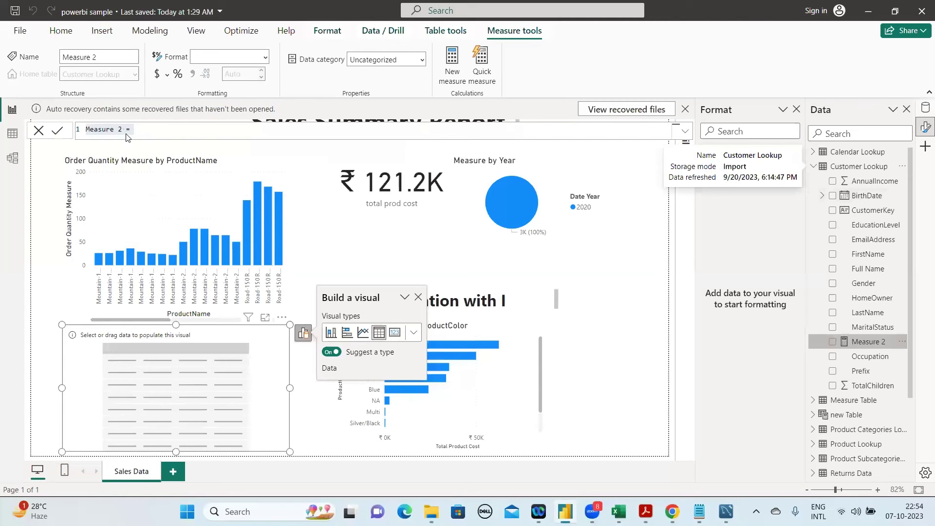
type("Me")
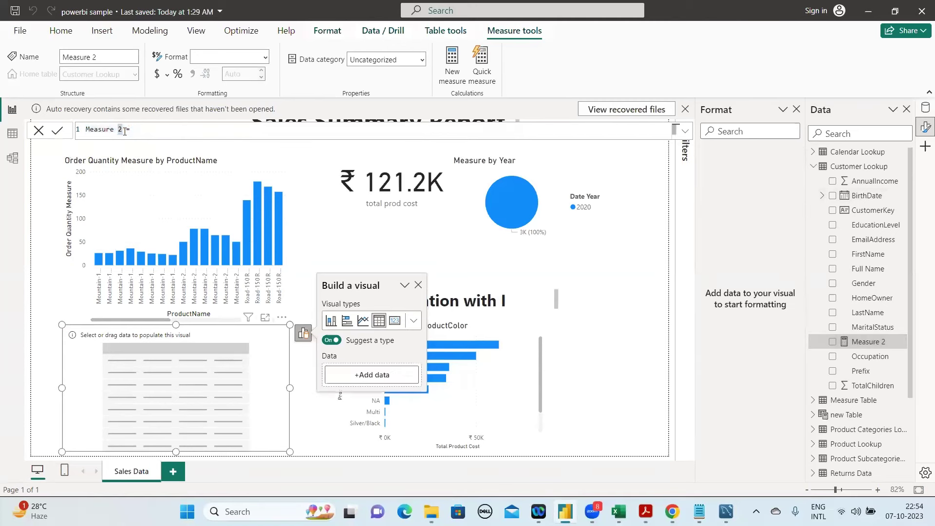
key("BackSpace")
key("BackSpace")
type("Total Customer Count")
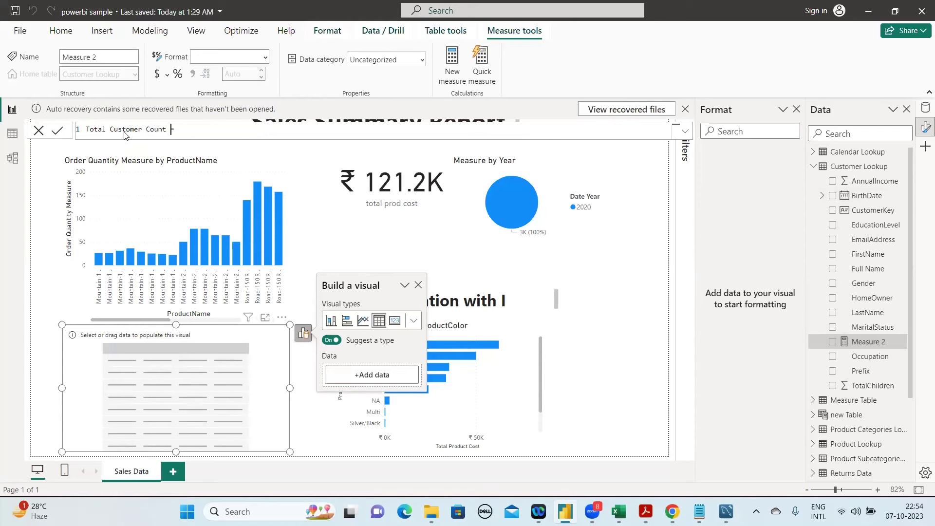
Define the Total Customer Count measure as COUNT('Customer Lookup'[CustomerKey]) and commit the formula
key("End")
type("cou")
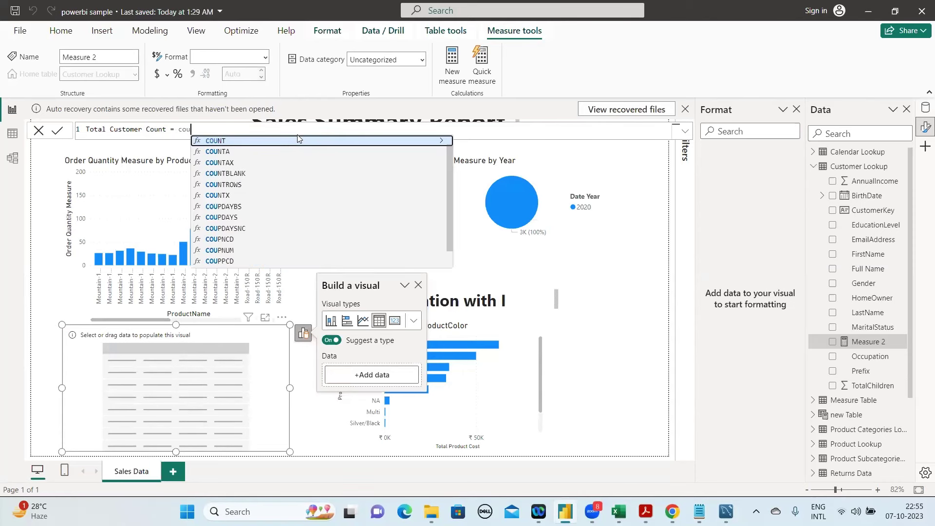
left_click(298, 140)
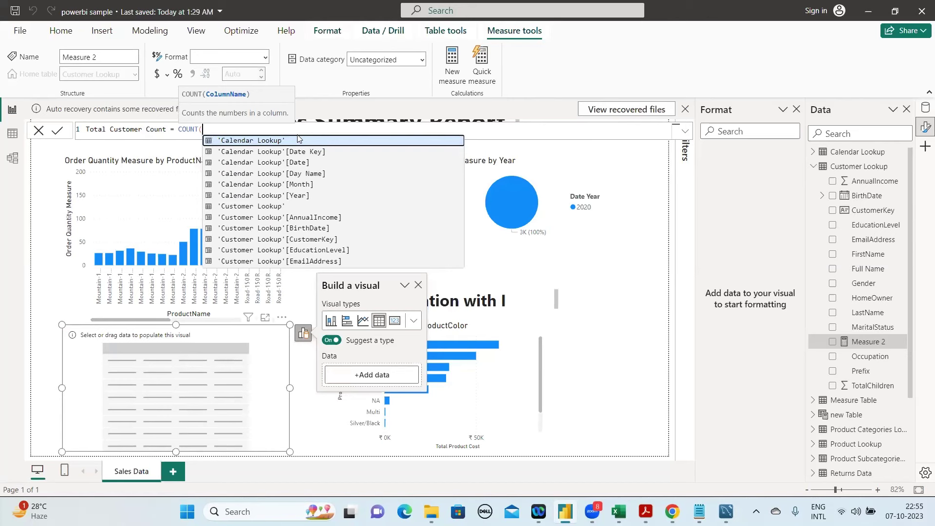
type("cu")
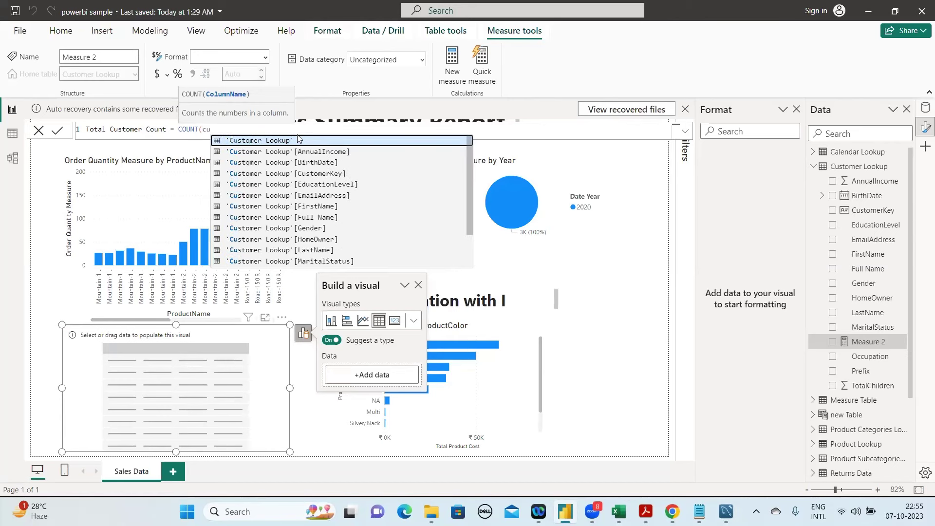
key("BackSpace")
key("BackSpace")
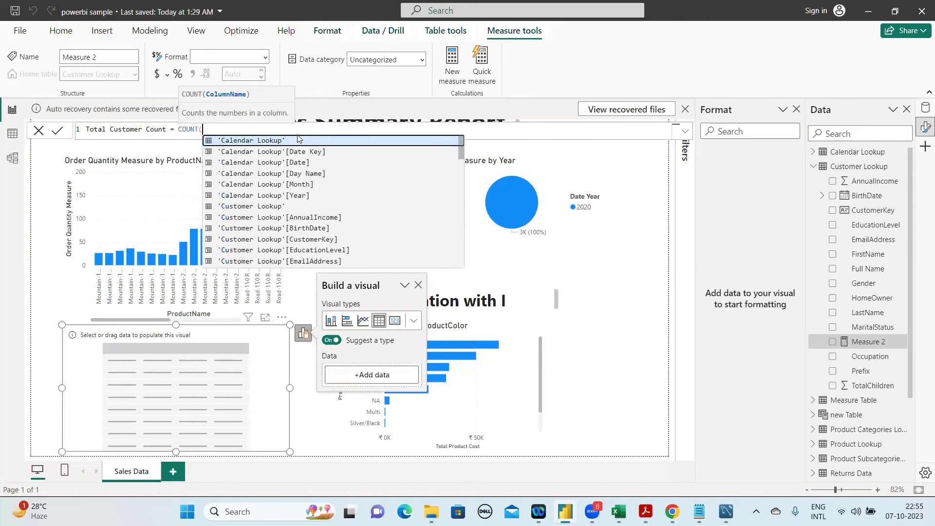
type("cu")
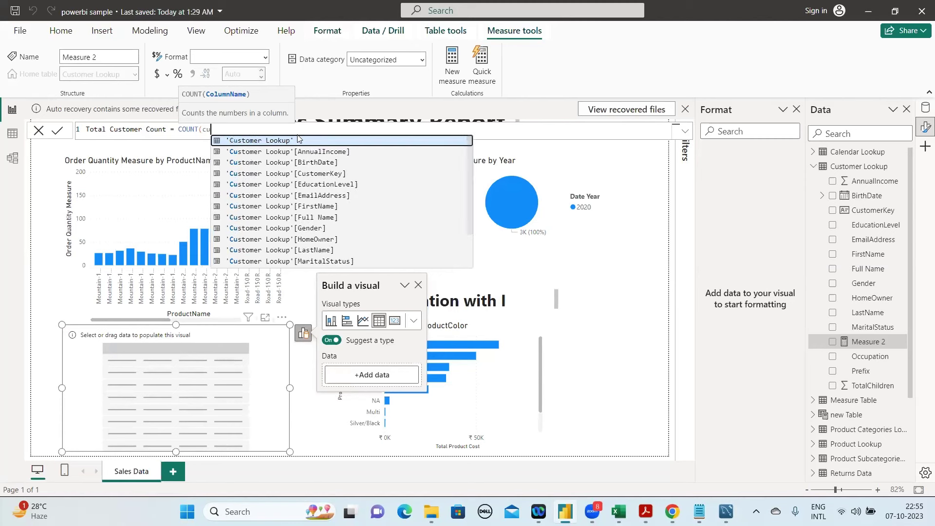
key("Down")
key("Down")
key("Down")
key("Down")
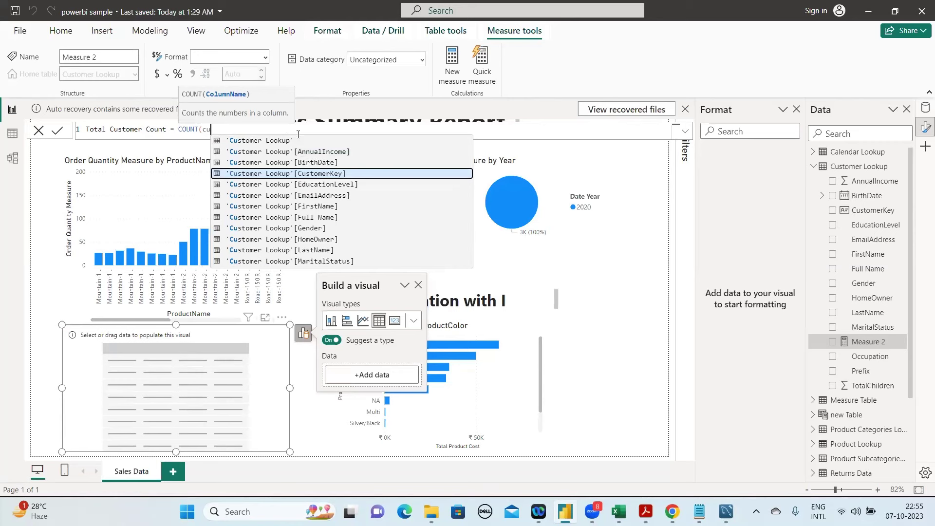
key("Tab")
type(")")
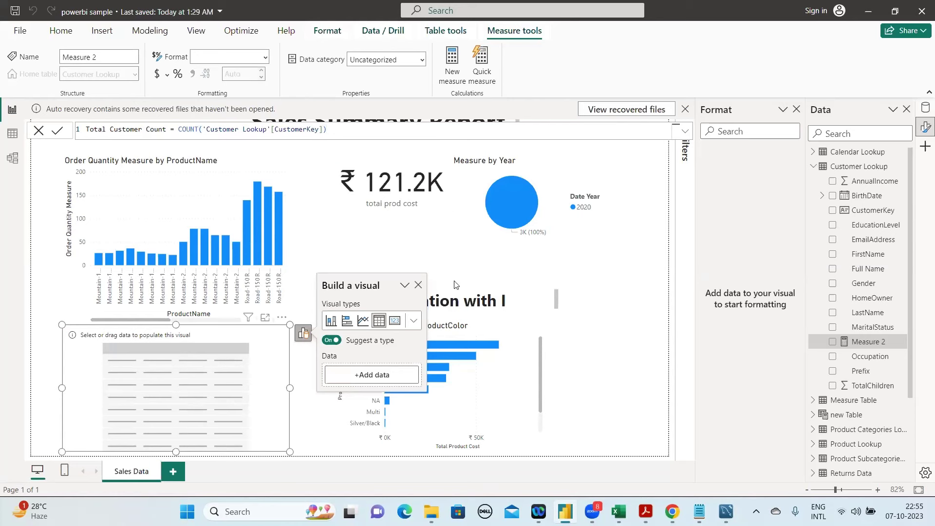
key("Return")
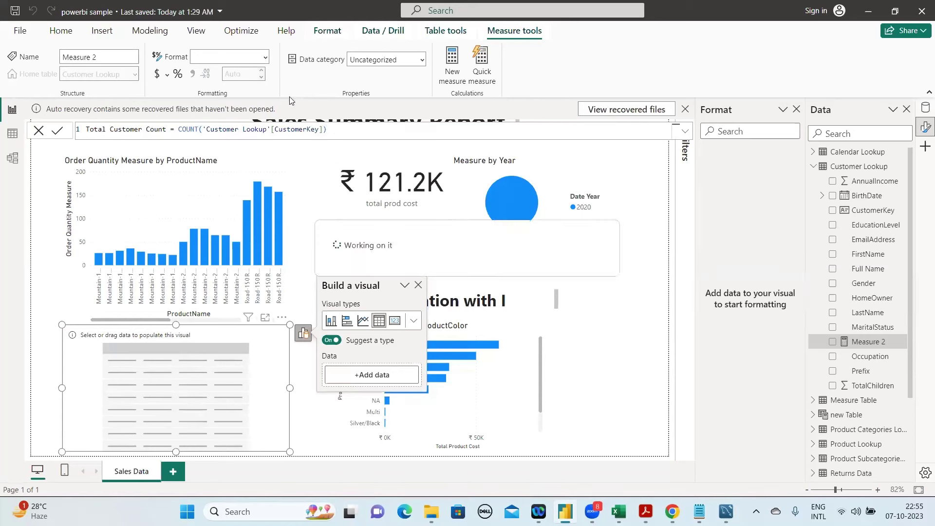
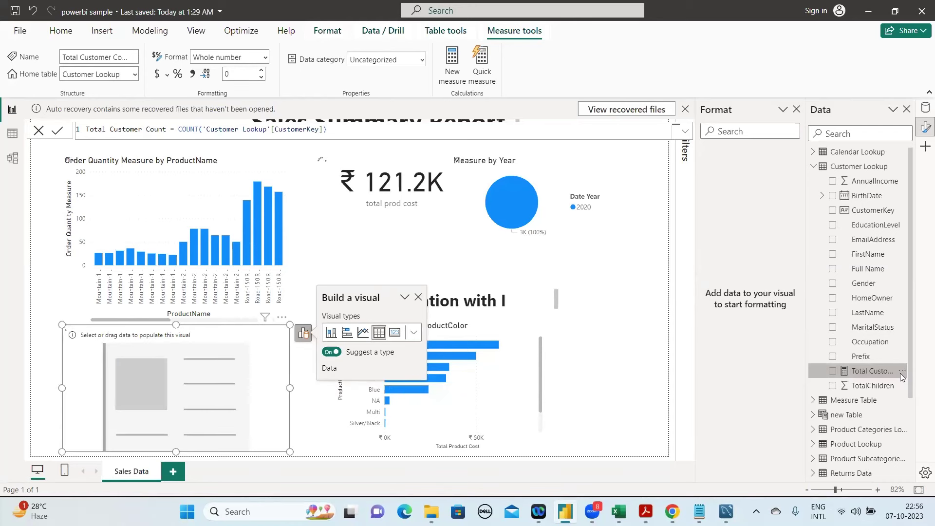
Add Total Customer Count to the empty visual and break it down by Year, then by Month instead, from Calendar Lookup's Date Hierarchy
left_click(872, 371)
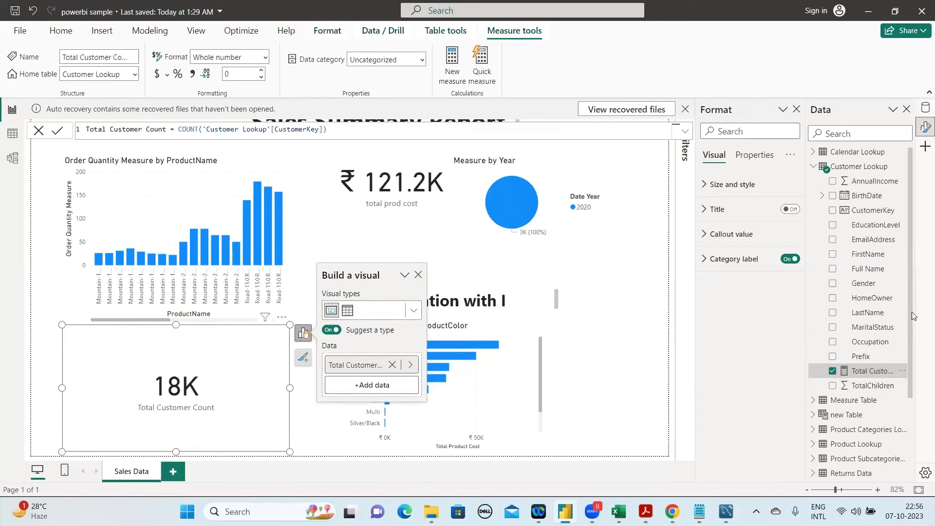
scroll(914, 246, "up", 1)
left_click(814, 155)
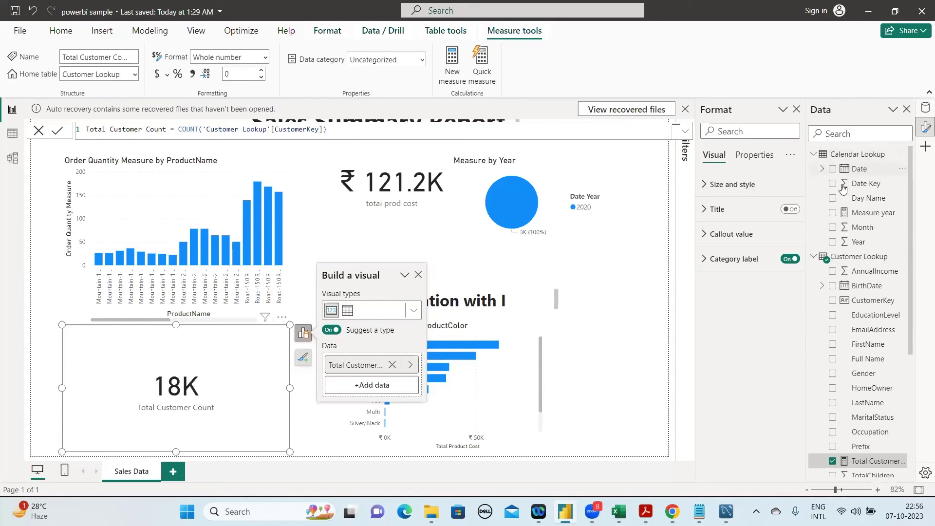
left_click(822, 169)
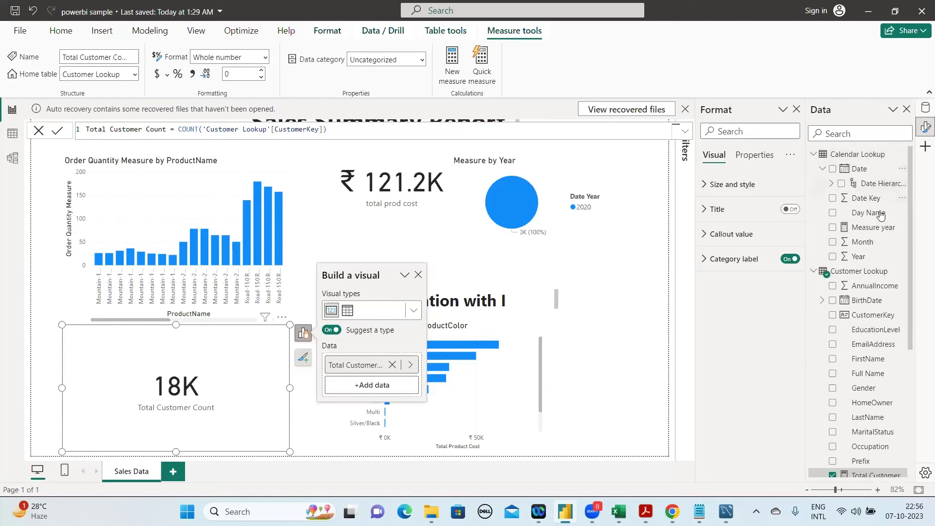
left_click(833, 184)
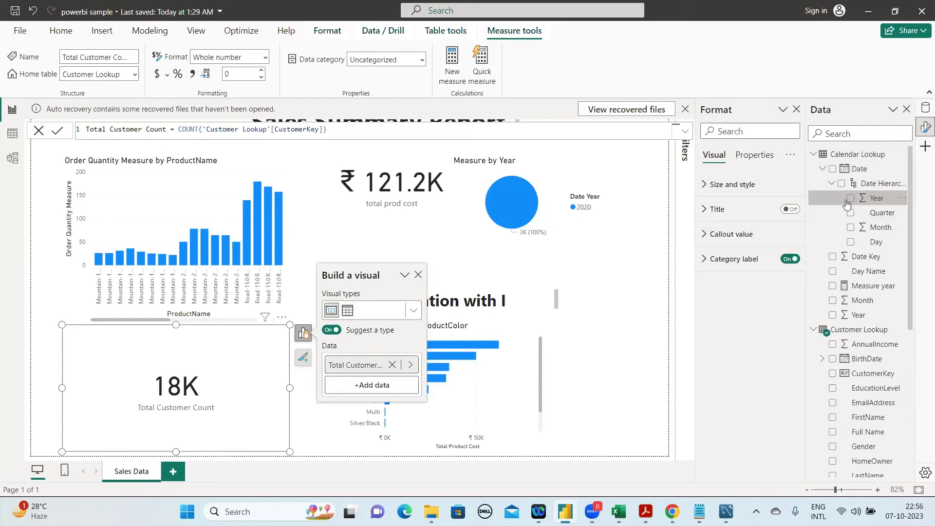
left_click(848, 201)
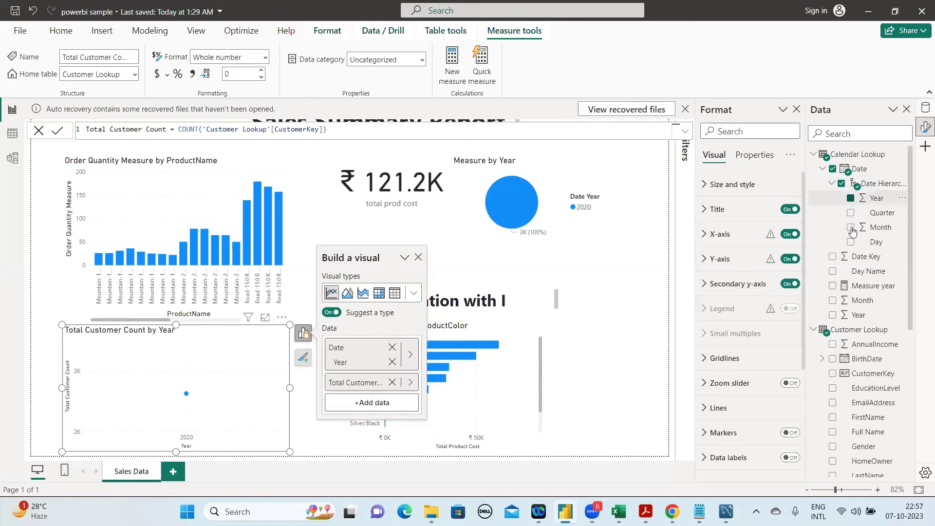
left_click(852, 229)
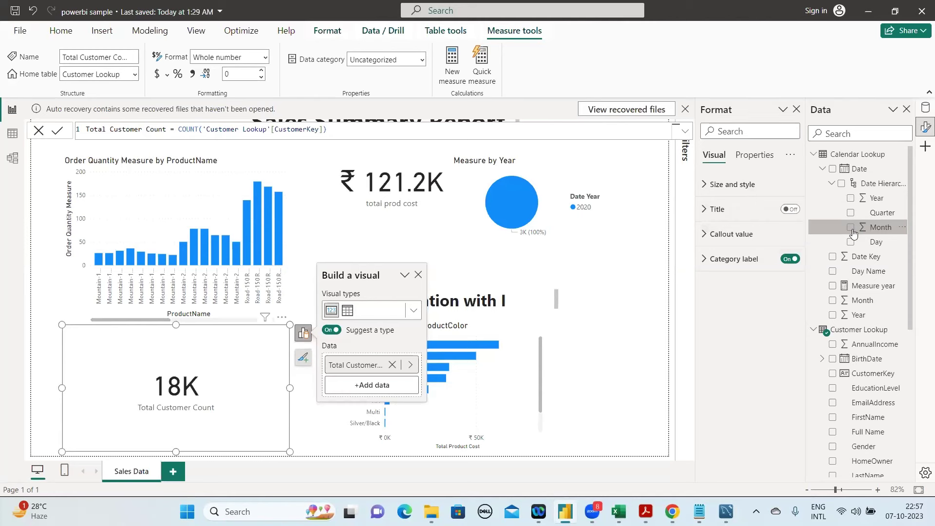
left_click(851, 229)
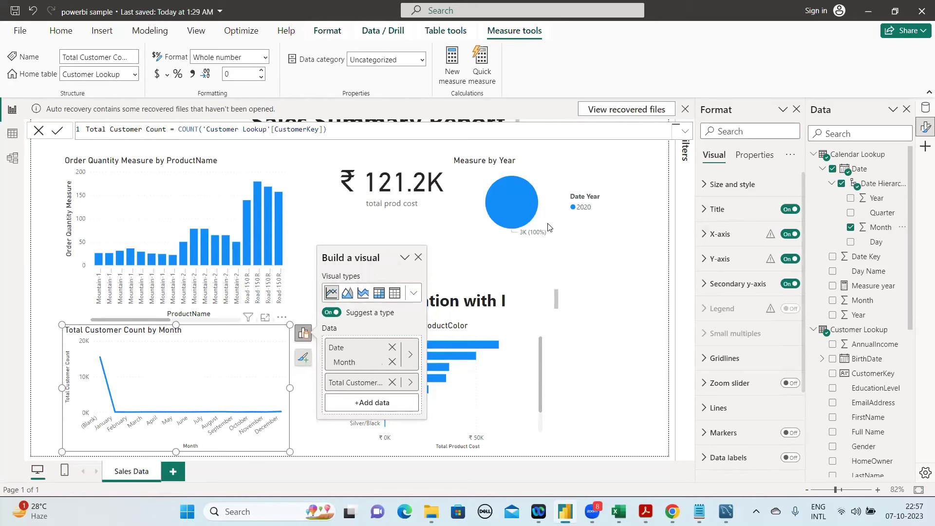
Change the Total Customer Count by Month visual to a column chart, then to a pie chart, and close the visual builder
left_click(100, 34)
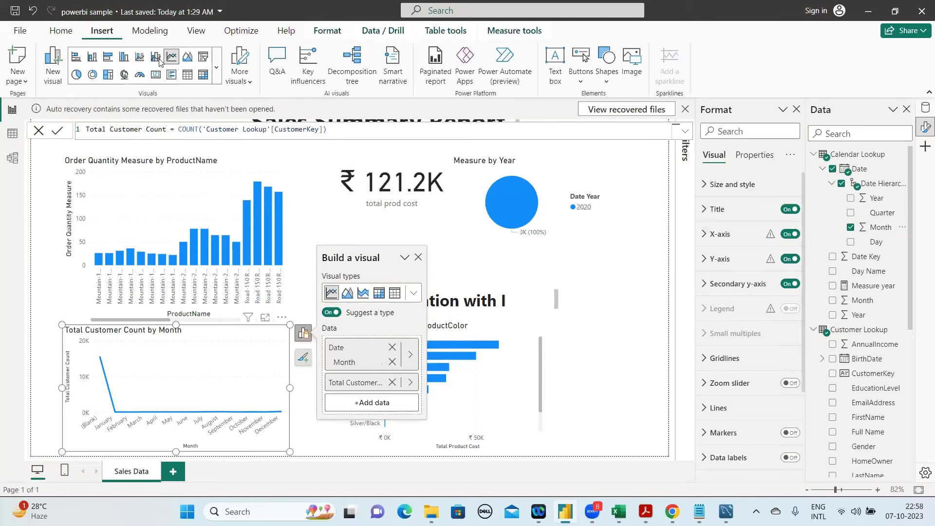
left_click(121, 60)
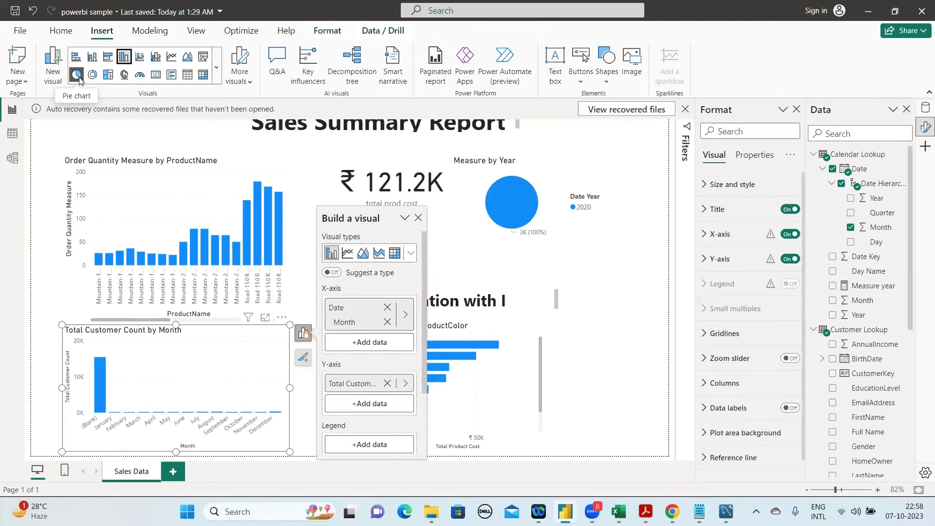
left_click(79, 80)
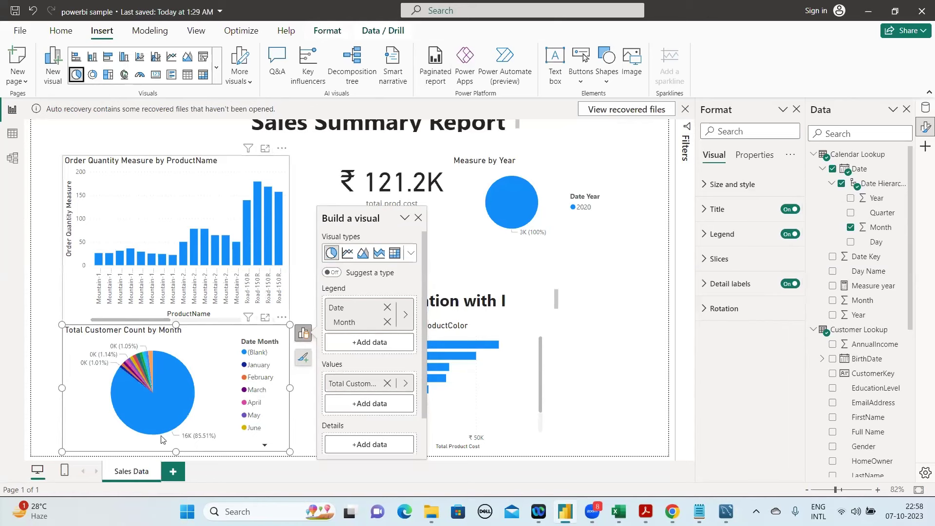
left_click(418, 219)
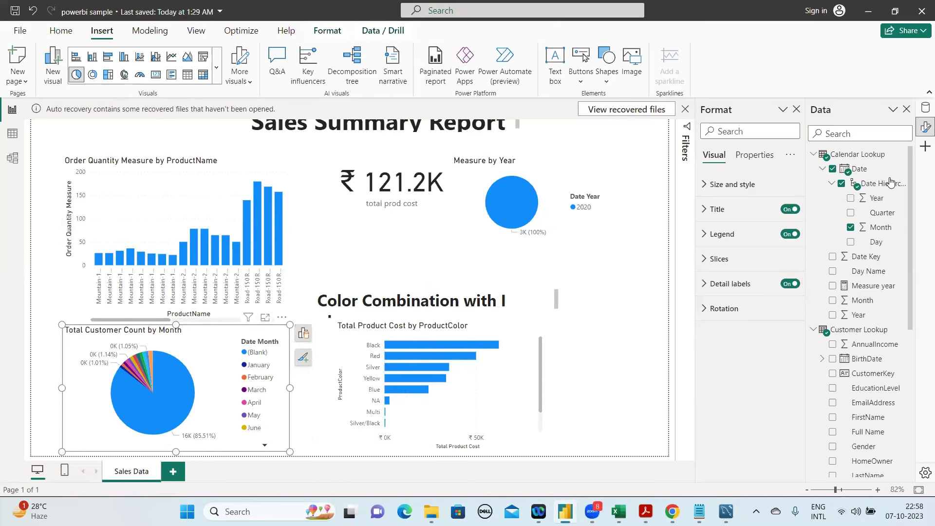
Collapse the Date field and the Customer Lookup, Calendar Lookup and Territory Lookup tables in the field list
left_click(823, 170)
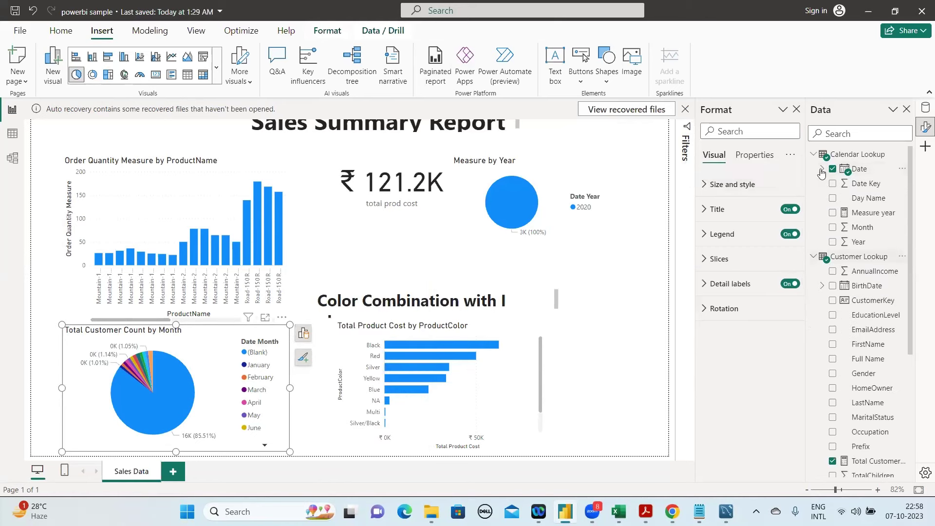
left_click(814, 258)
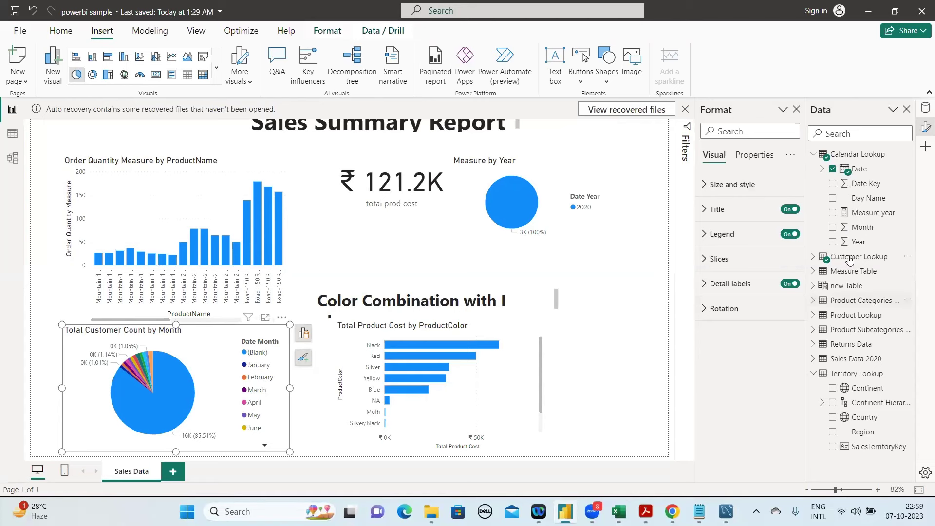
left_click(814, 155)
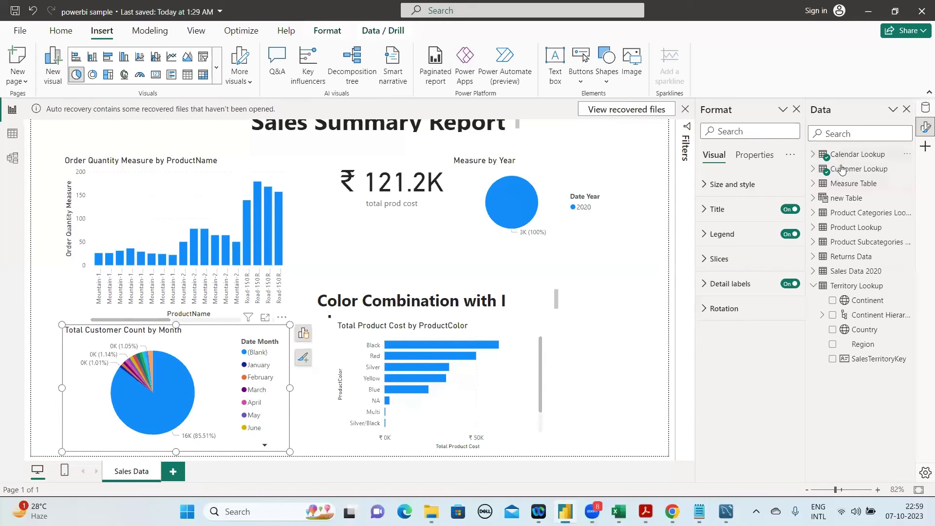
left_click(813, 289)
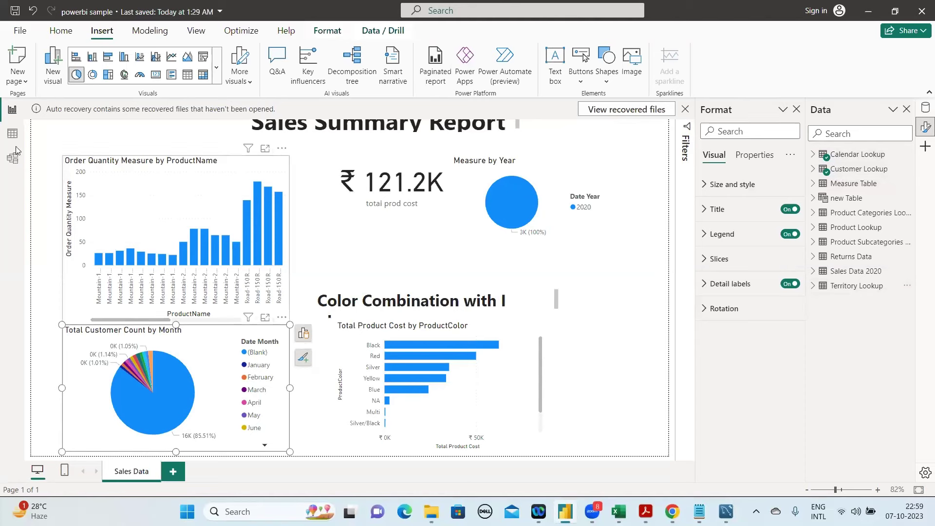
Open the model view and examine the Customer Lookup fields and the relationships linking Sales Data 2020 to the lookup tables
key("ctrl+z")
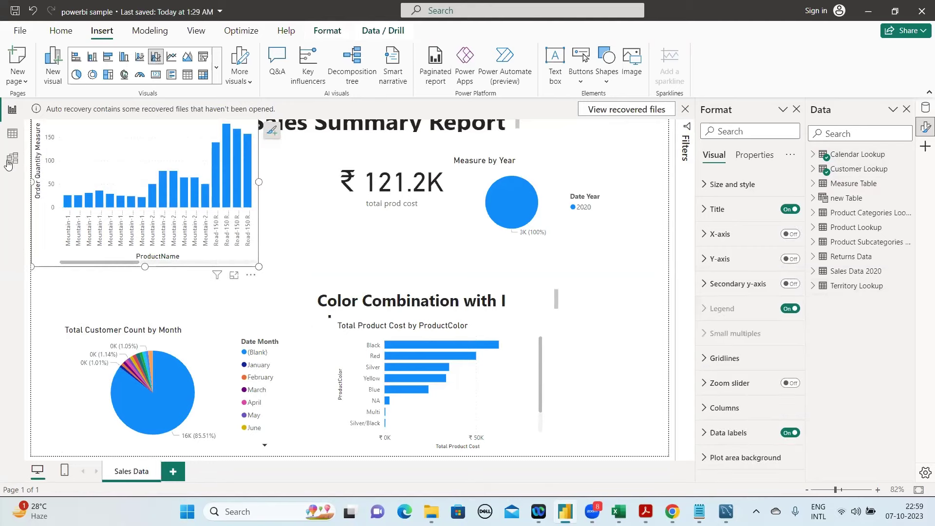
left_click(8, 165)
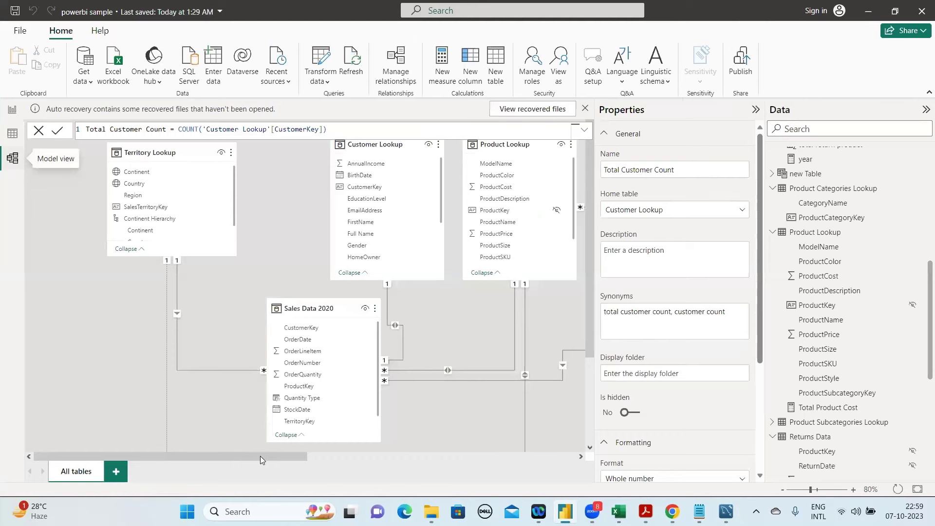
scroll(260, 456, "right", 1)
scroll(380, 455, "left", 1)
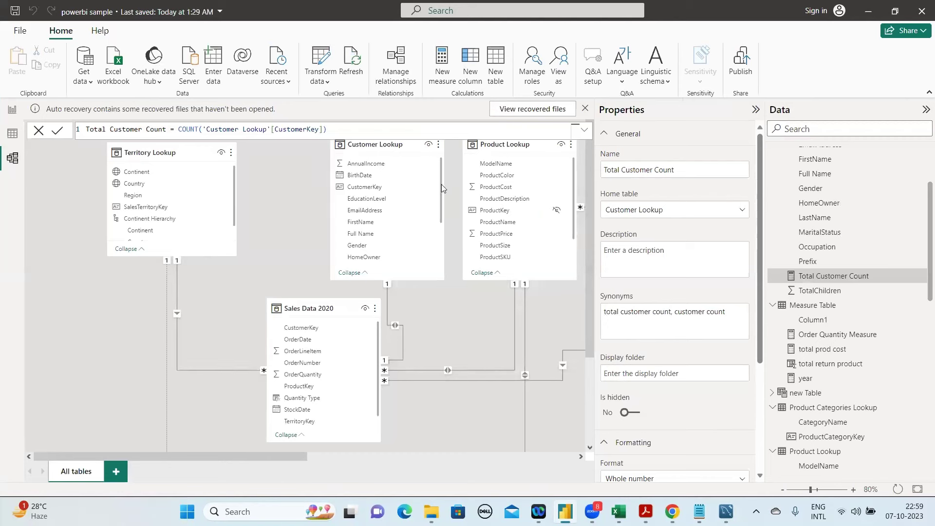
scroll(439, 189, "down", 1)
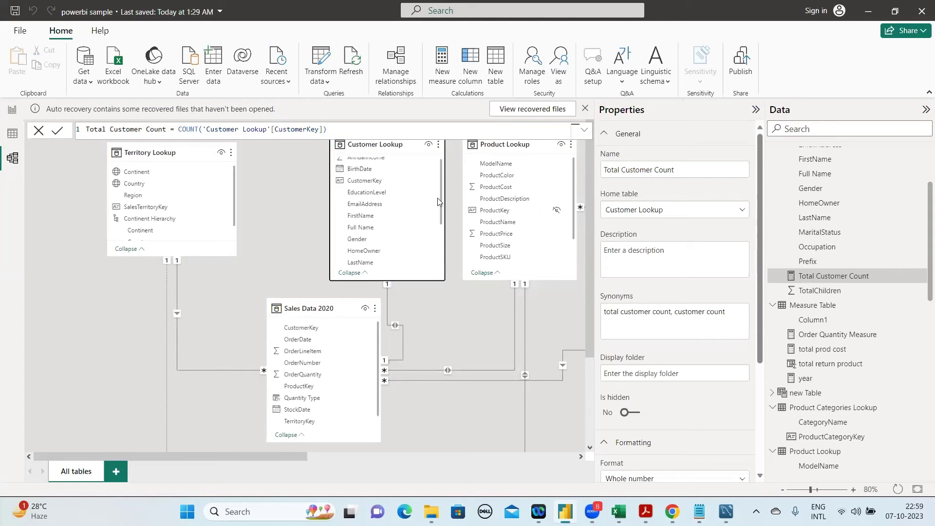
scroll(438, 197, "up", 1)
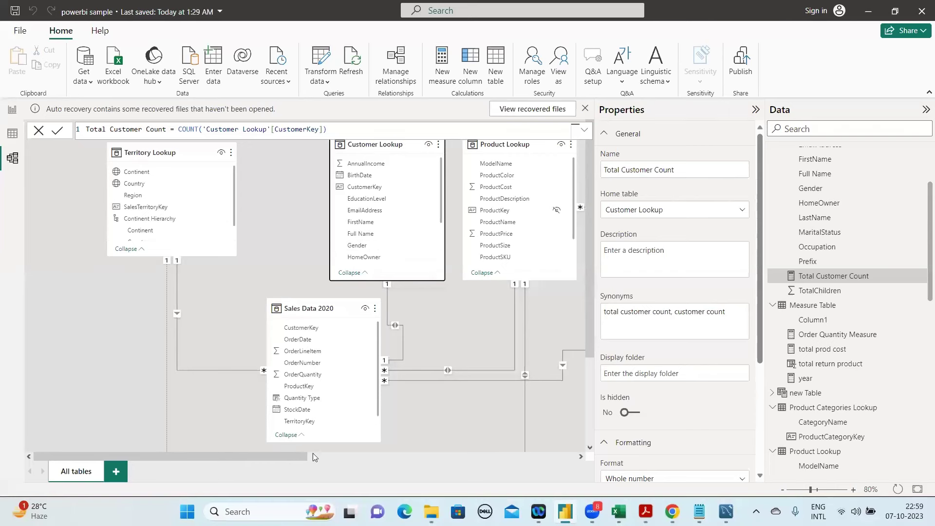
left_click(432, 454)
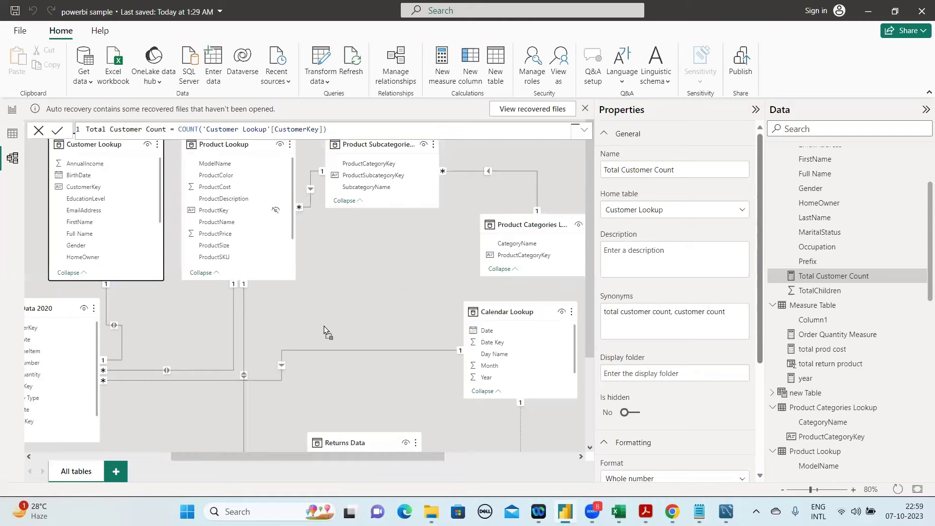
Move the Calendar Lookup table beside Sales Data 2020 in the model diagram and return to the report view
left_click_drag(507, 312, 207, 322)
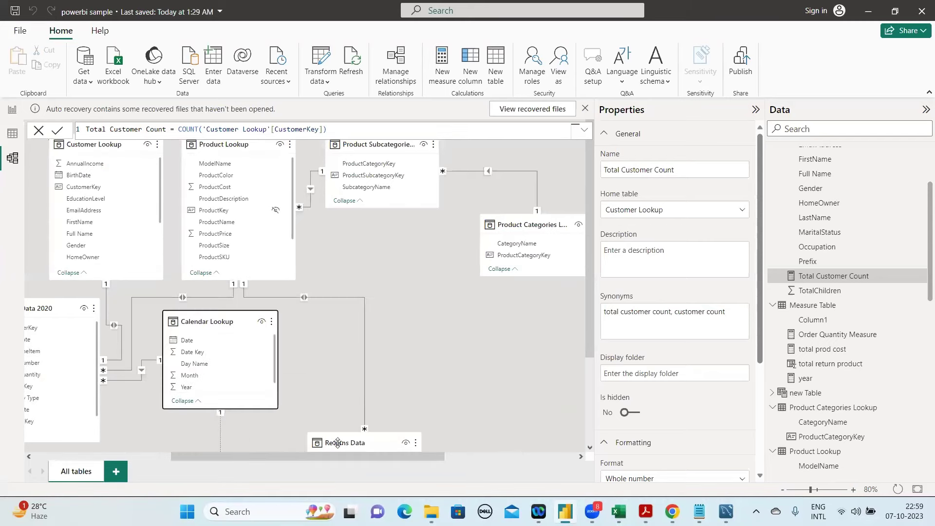
left_click_drag(344, 458, 196, 456)
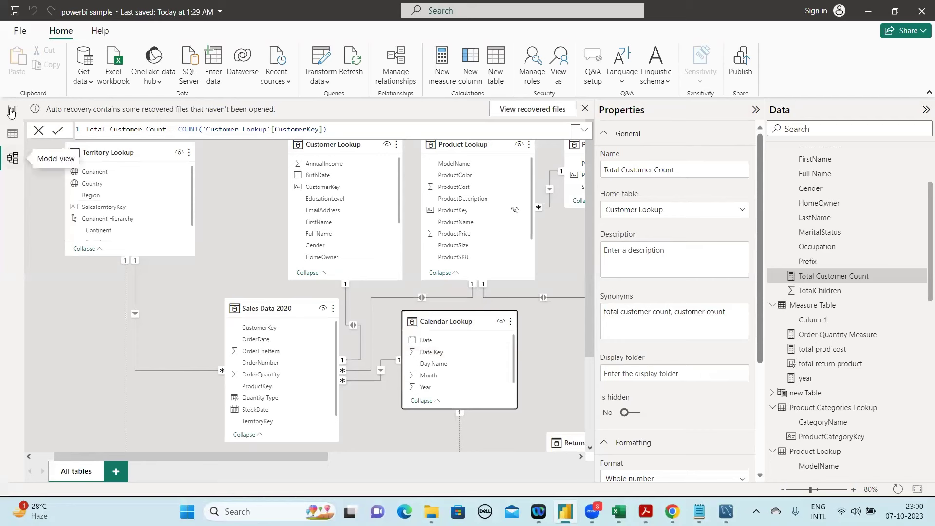
left_click(12, 112)
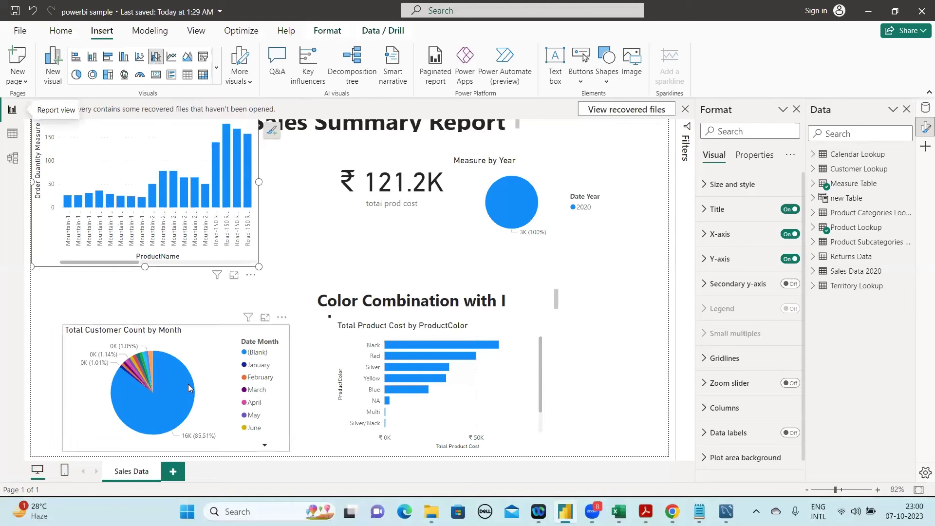
Examine the report page's visuals, including the total prod cost card, alongside the table relationships in the model view
mouse_move(188, 385)
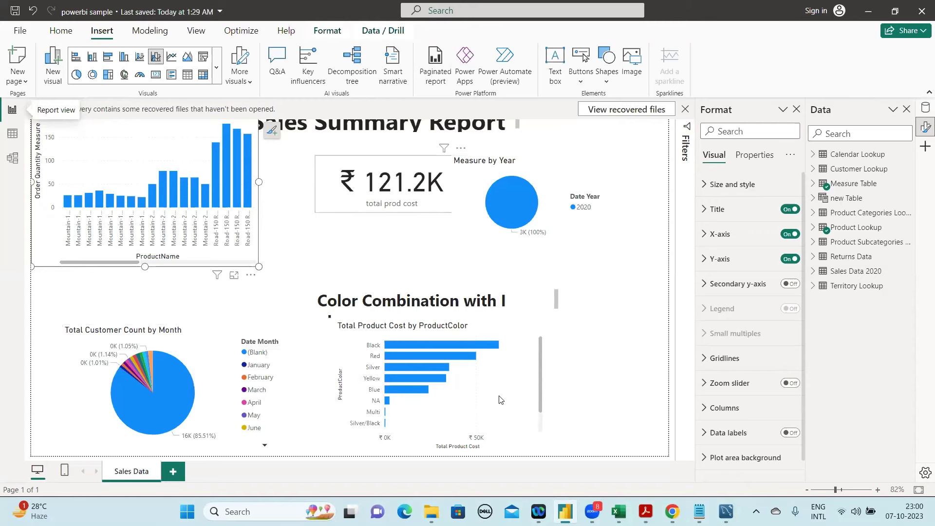
key("Tab")
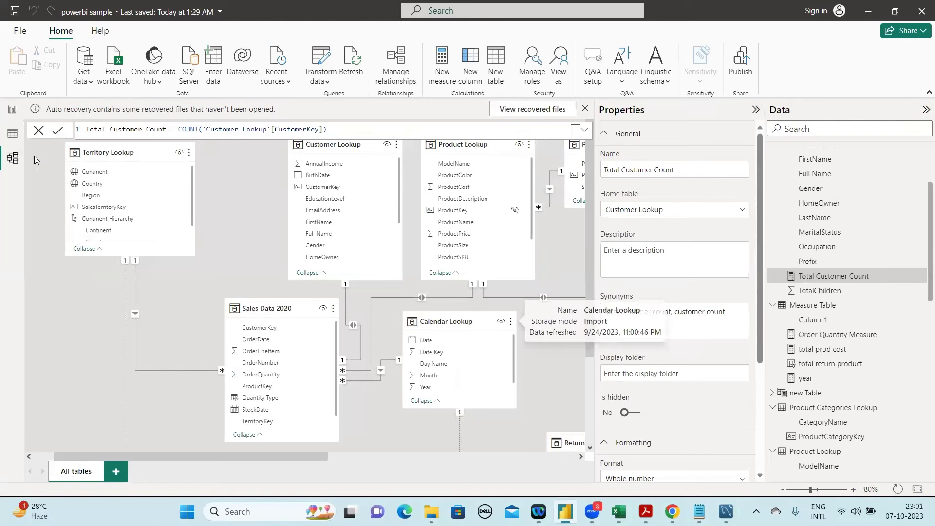
left_click(13, 112)
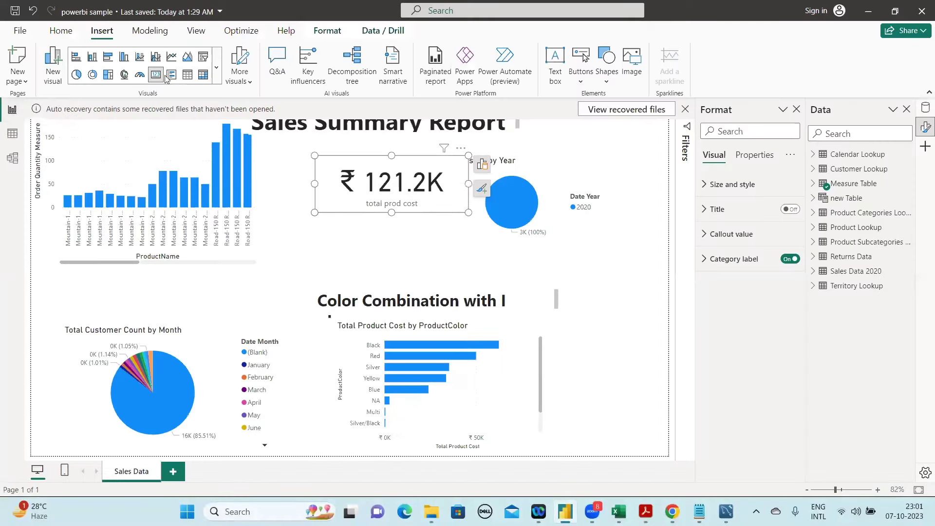
Add a Q&A visual in the empty area beside the Total Product Cost by ProductColor chart and briefly check the model view
left_click(172, 75)
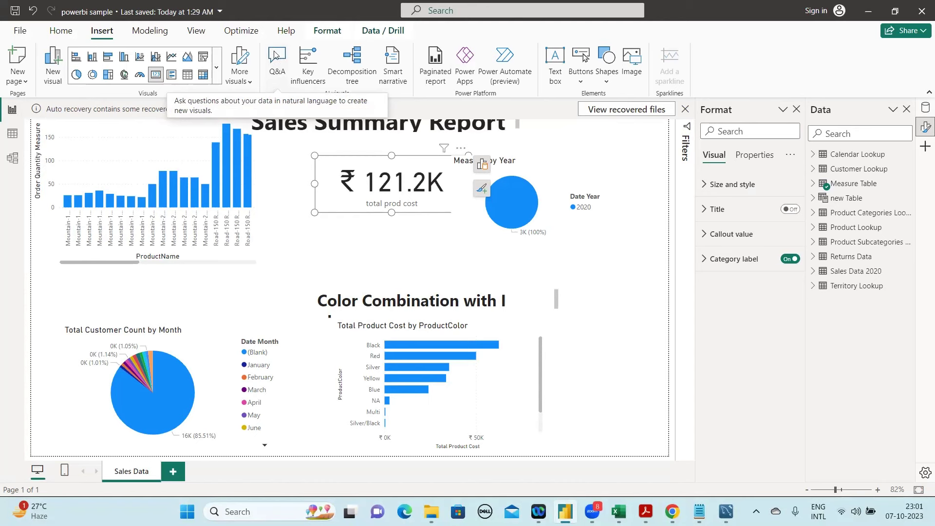
double_click(604, 350)
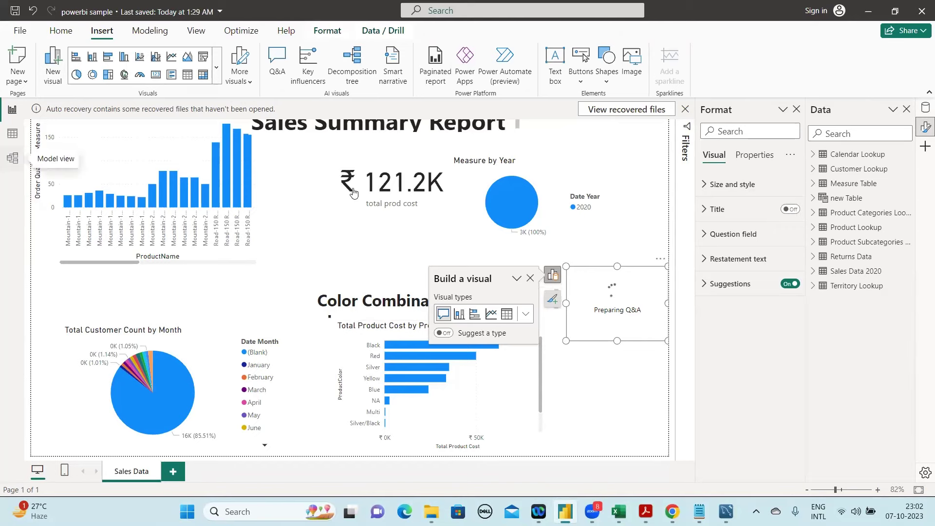
left_click(13, 158)
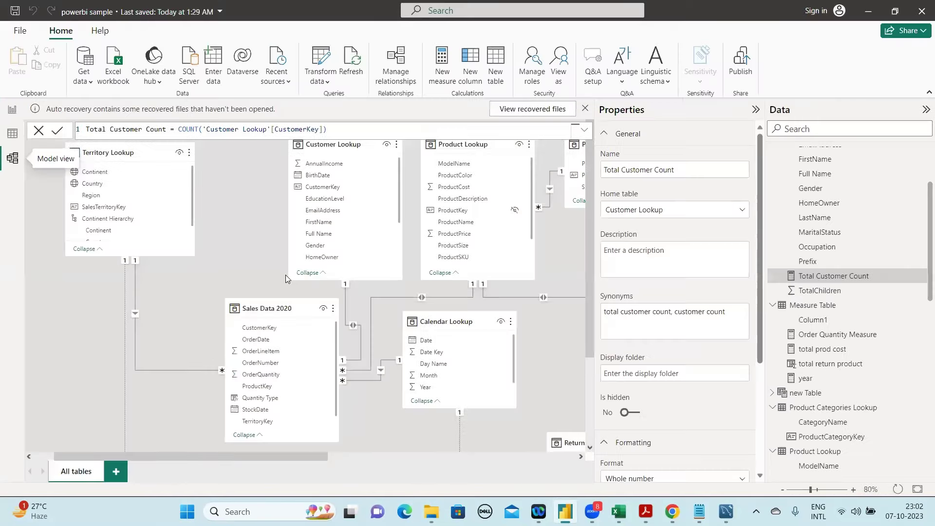
left_click(10, 110)
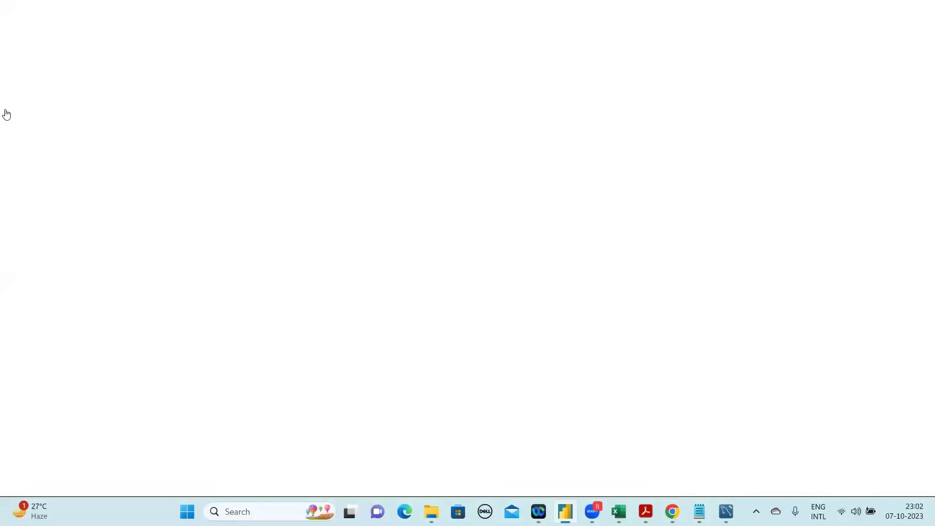